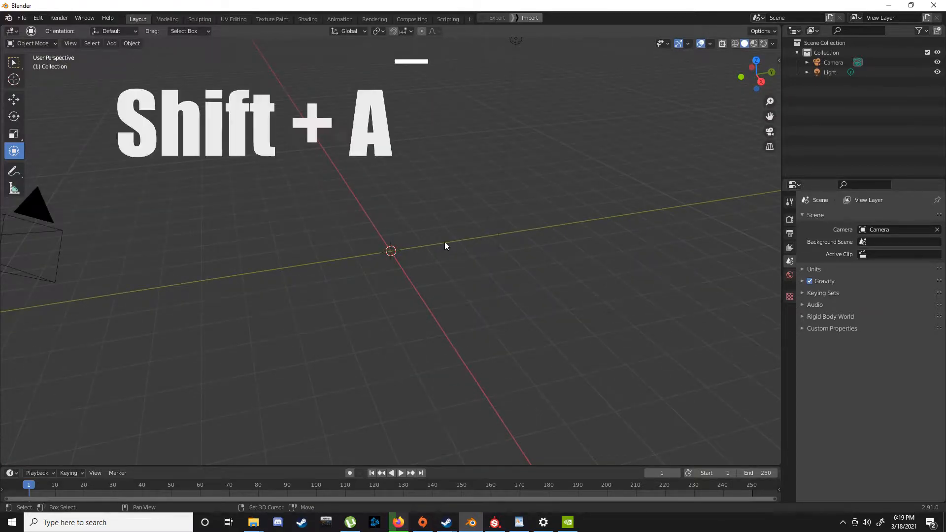
Add a UV sphere at the origin and rotate it 90° around the X axis.
{"action": "key", "text": "shift+a"}
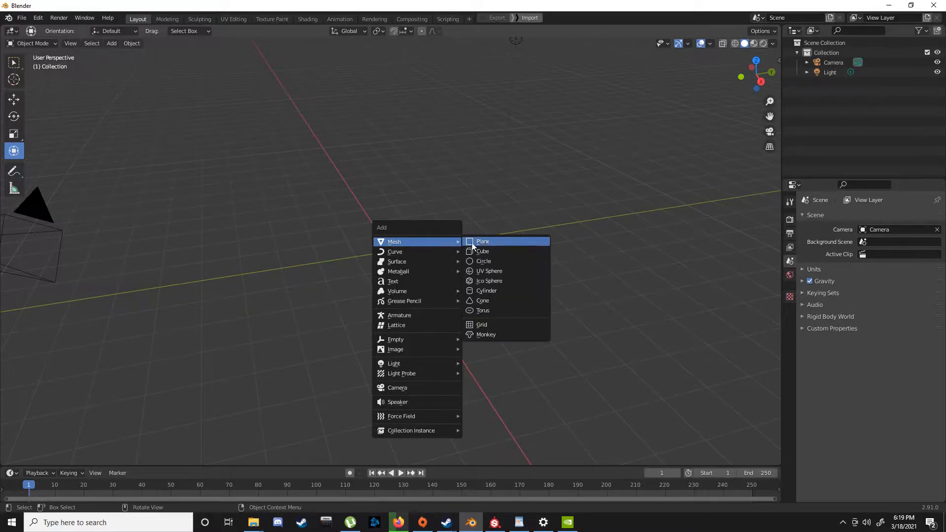
{"action": "left_click", "coordinate": [505, 274]}
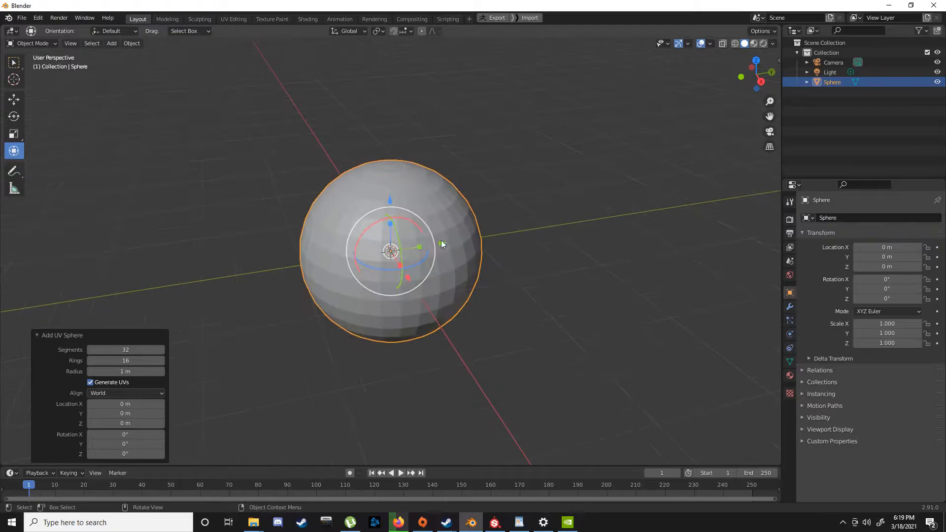
{"action": "middle_click_drag", "start_coordinate": [411, 239], "coordinate": [387, 232]}
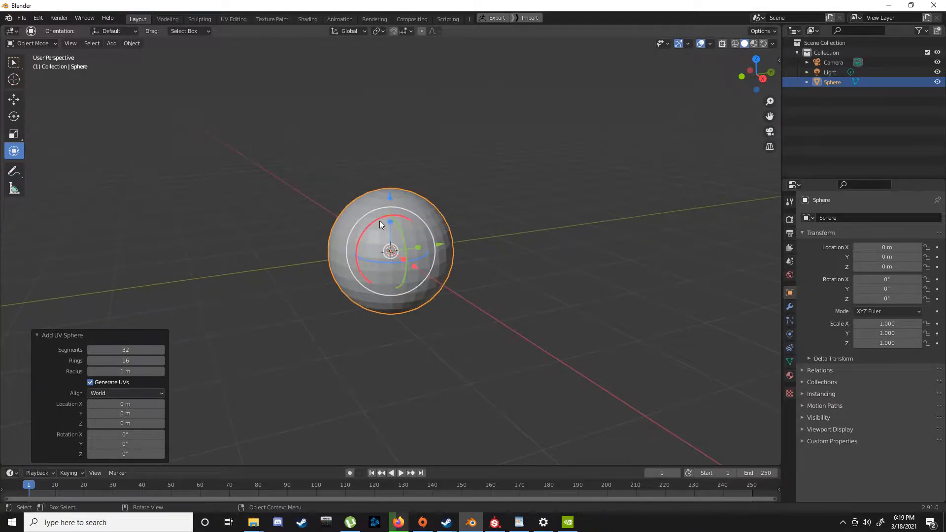
{"action": "left_click_drag", "start_coordinate": [379, 220], "coordinate": [367, 228]}
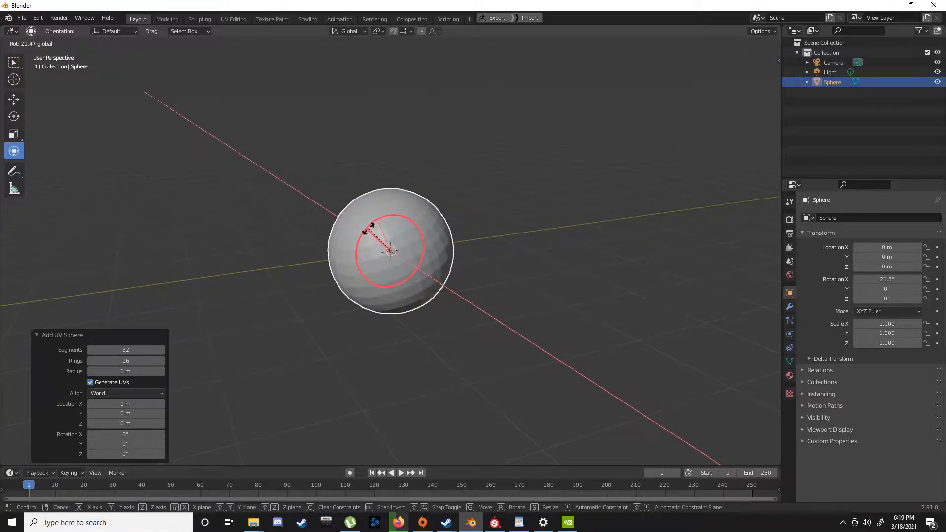
{"action": "type", "text": "90"}
{"action": "key", "text": "Return"}
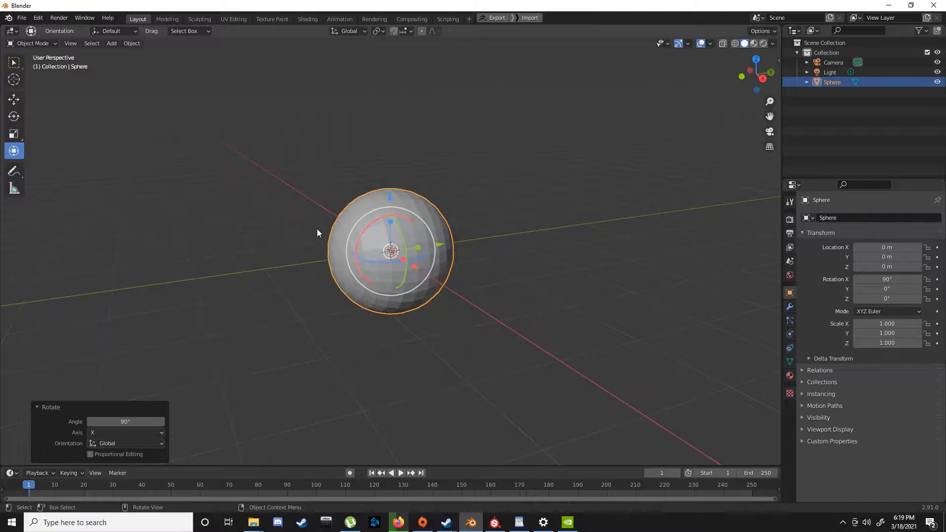
Examine the rotated sphere's pole and mesh topology in Edit Mode, ending back in Object Mode.
{"action": "middle_click_drag", "start_coordinate": [325, 235], "coordinate": [412, 244]}
{"action": "scroll", "coordinate": [417, 230], "scroll_direction": "up", "scroll_amount": 2}
{"action": "key", "text": "Tab"}
{"action": "scroll", "coordinate": [412, 244], "scroll_direction": "down", "scroll_amount": 2}
{"action": "scroll", "coordinate": [409, 250], "scroll_direction": "up", "scroll_amount": 4}
{"action": "scroll", "coordinate": [406, 255], "scroll_direction": "down", "scroll_amount": 1}
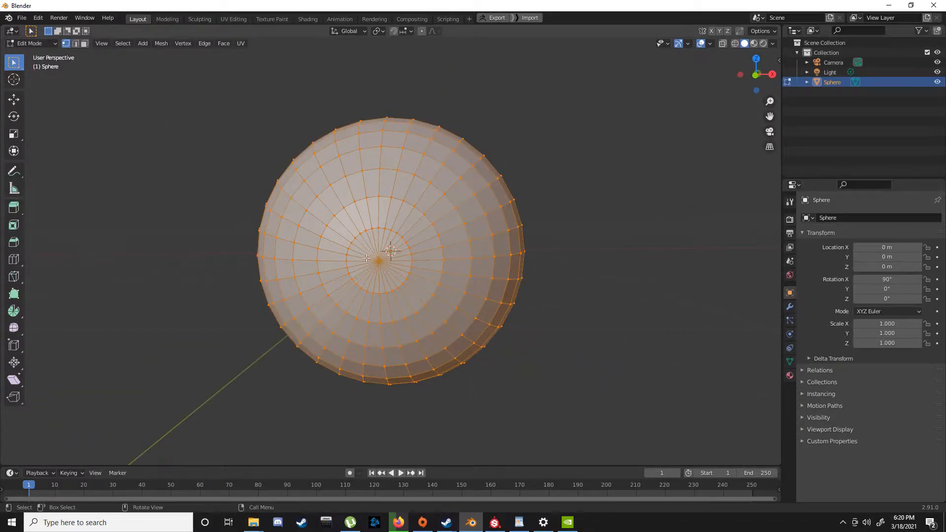
{"action": "middle_click_drag", "start_coordinate": [380, 271], "coordinate": [343, 277]}
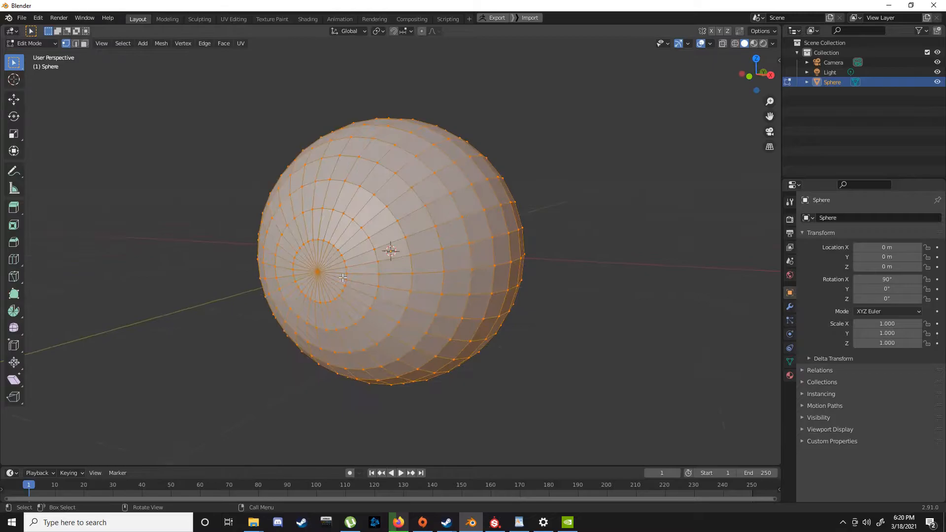
{"action": "key", "text": "Tab"}
{"action": "scroll", "coordinate": [347, 275], "scroll_direction": "down", "scroll_amount": 5}
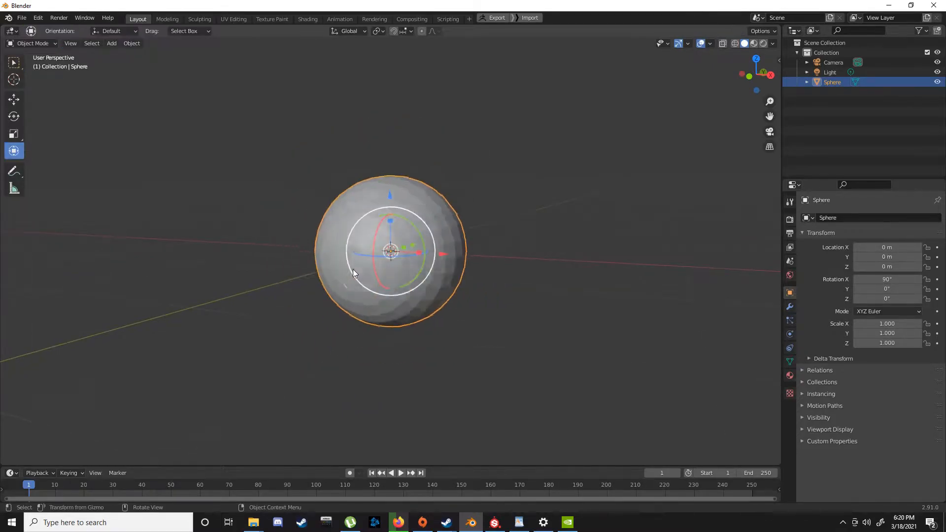
Raise the sphere about 2.12 m along the Z axis and shade it smooth.
{"action": "middle_click_drag", "start_coordinate": [385, 259], "coordinate": [454, 254]}
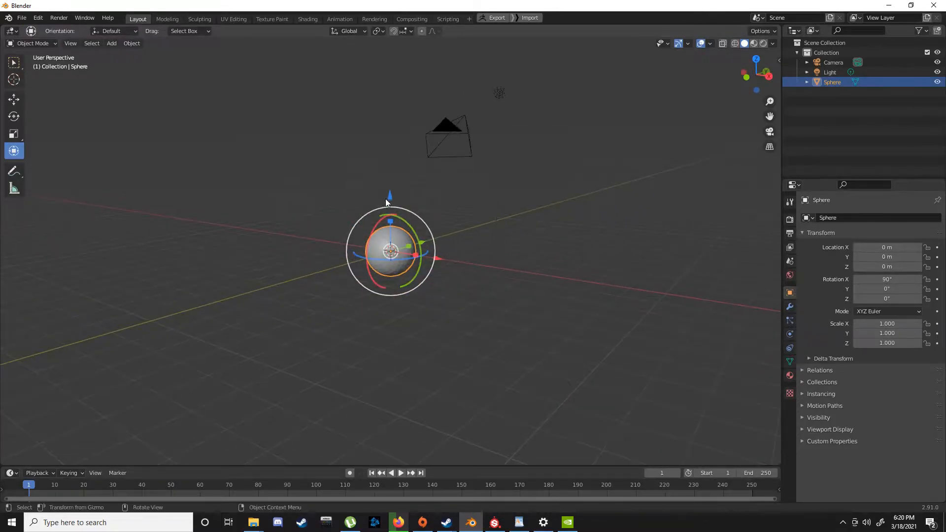
{"action": "left_click_drag", "start_coordinate": [388, 196], "coordinate": [401, 143]}
{"action": "scroll", "coordinate": [398, 229], "scroll_direction": "up", "scroll_amount": 3}
{"action": "middle_click_drag", "start_coordinate": [401, 142], "coordinate": [390, 265]}
{"action": "scroll", "coordinate": [391, 265], "scroll_direction": "up", "scroll_amount": 3}
{"action": "middle_click_drag", "start_coordinate": [380, 220], "coordinate": [406, 249]}
{"action": "middle_click_drag", "start_coordinate": [402, 177], "coordinate": [382, 210]}
{"action": "right_click", "coordinate": [359, 202]}
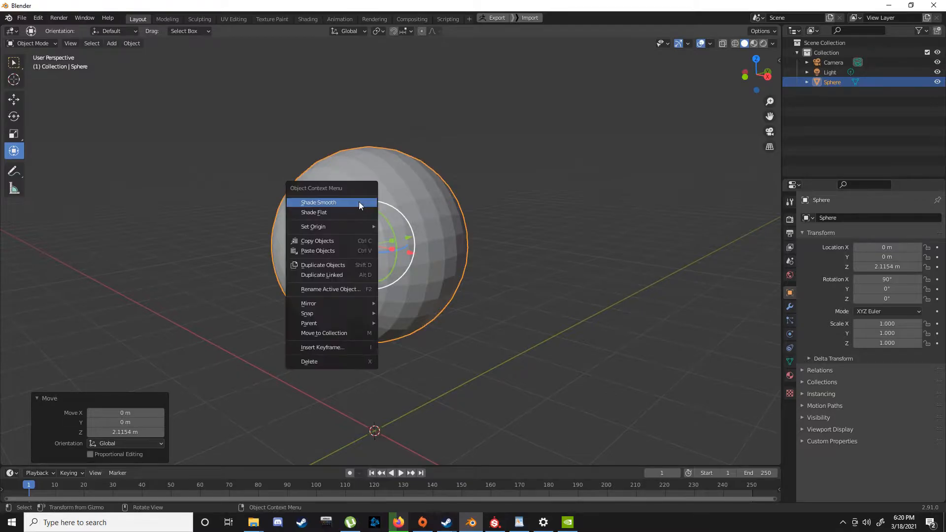
{"action": "left_click", "coordinate": [359, 202]}
{"action": "middle_click_drag", "start_coordinate": [287, 206], "coordinate": [377, 184]}
{"action": "scroll", "coordinate": [384, 186], "scroll_direction": "down", "scroll_amount": 4}
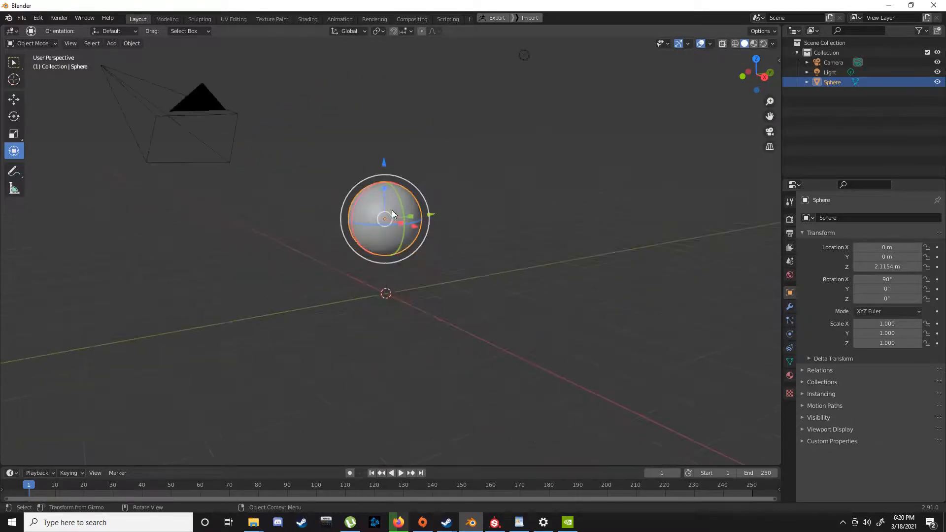
{"action": "key", "text": "shift+a"}
{"action": "mouse_move", "coordinate": [392, 217]}
{"action": "key", "text": "Escape"}
Deselect the sphere and add a mesh plane at the origin beneath it.
{"action": "left_click", "coordinate": [466, 192]}
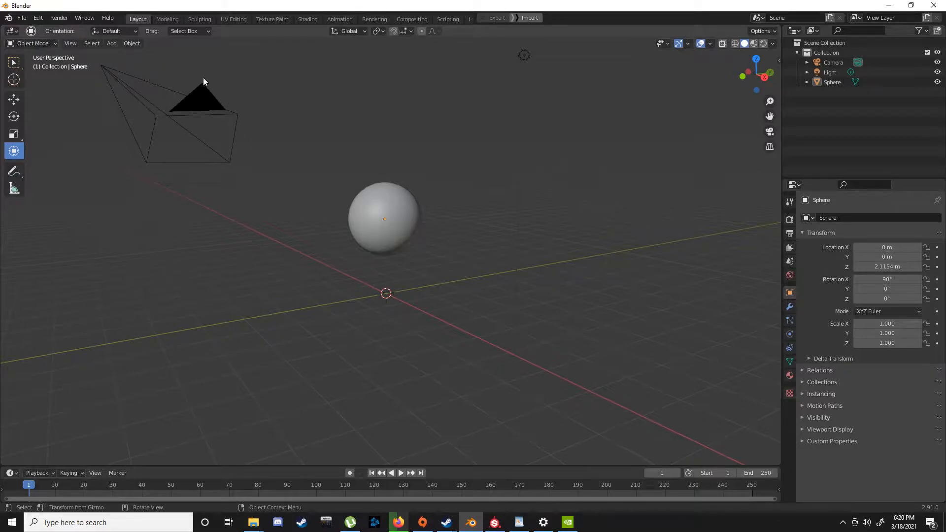
{"action": "key", "text": "shift+a"}
{"action": "mouse_move", "coordinate": [396, 200]}
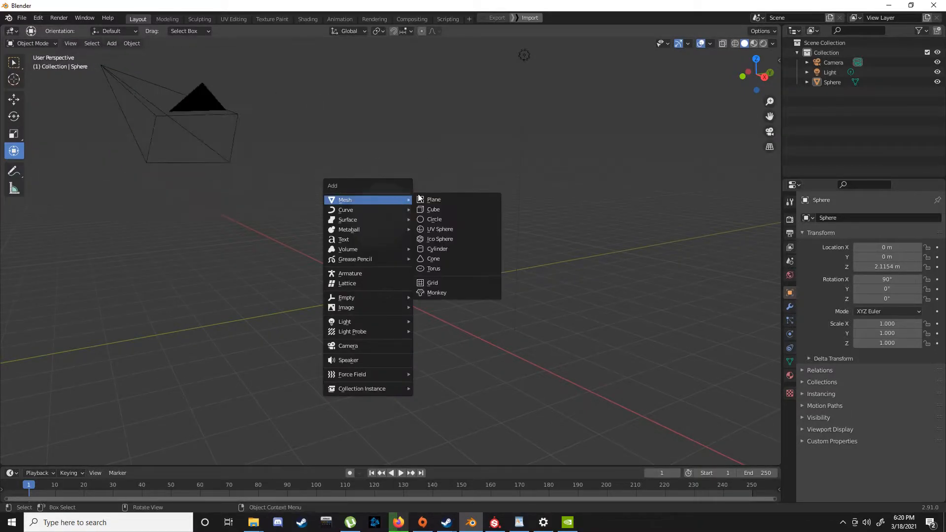
{"action": "left_click", "coordinate": [441, 199]}
{"action": "scroll", "coordinate": [437, 217], "scroll_direction": "up", "scroll_amount": 5}
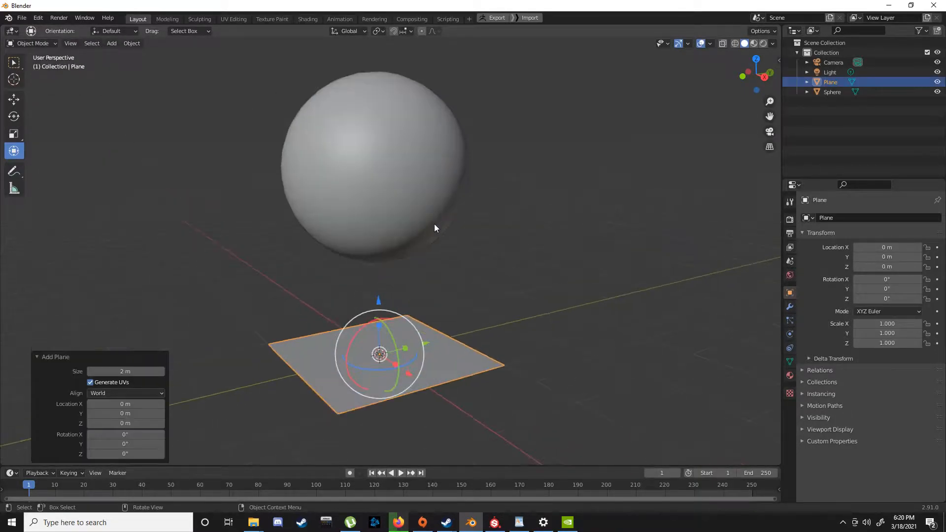
Hide the sphere so that only the plane remains to work on.
{"action": "middle_click_drag", "start_coordinate": [406, 295], "coordinate": [400, 271]}
{"action": "scroll", "coordinate": [399, 272], "scroll_direction": "down", "scroll_amount": 4}
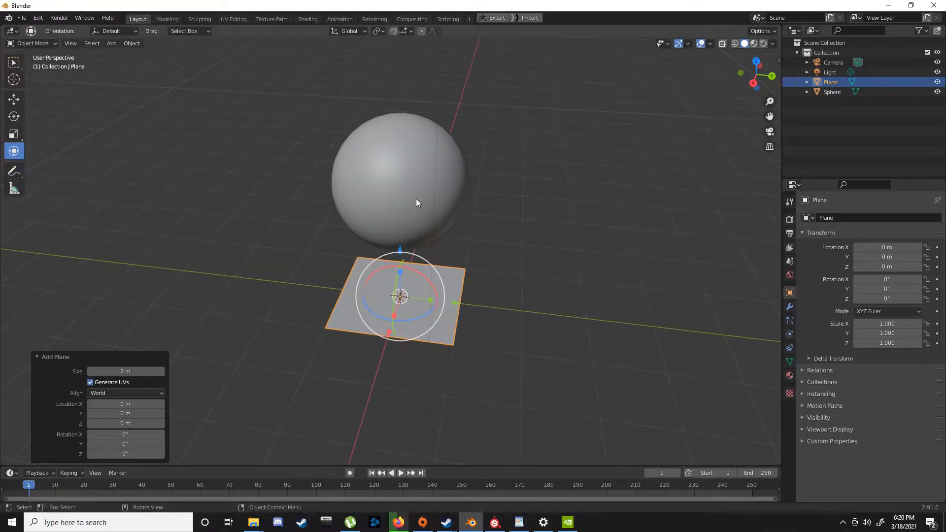
{"action": "left_click", "coordinate": [416, 199]}
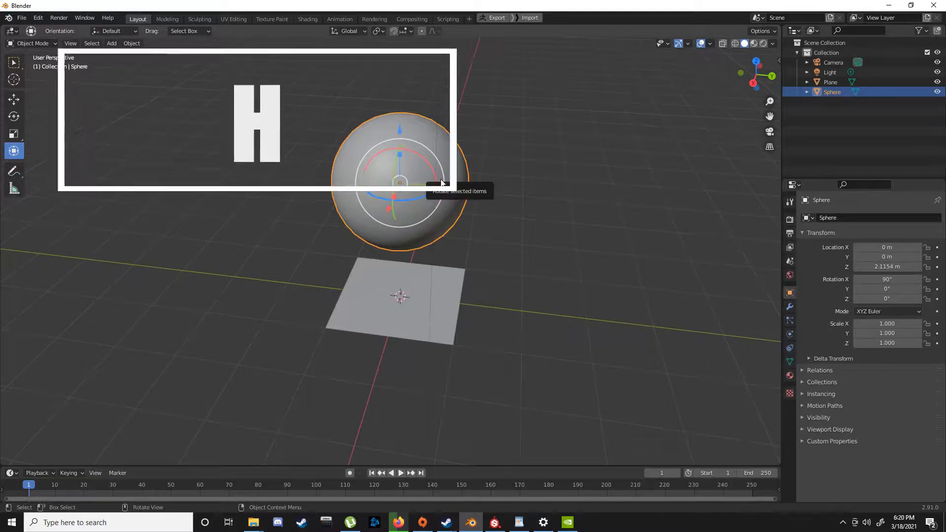
{"action": "key", "text": "h"}
Switch to the top orthographic view, select the plane and enter Edit Mode.
{"action": "middle_click_drag", "start_coordinate": [397, 234], "coordinate": [498, 222]}
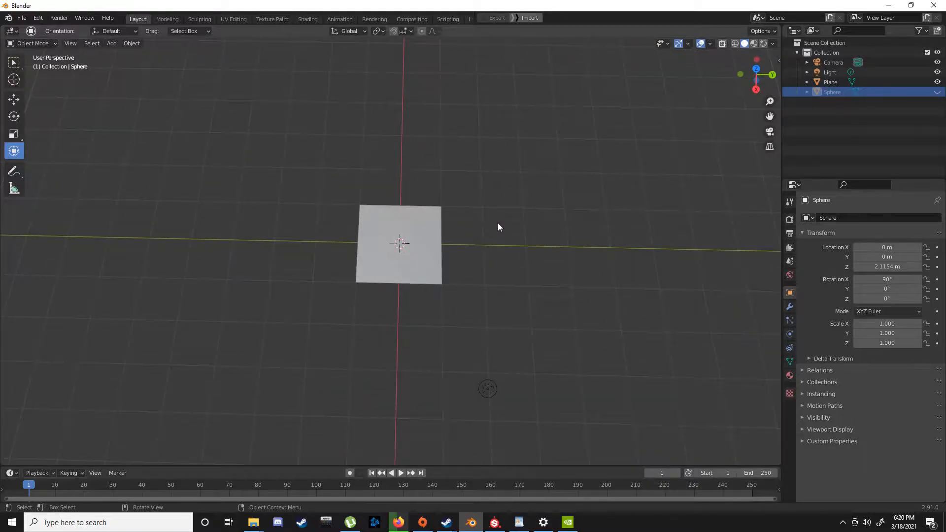
{"action": "key", "text": "KP_7"}
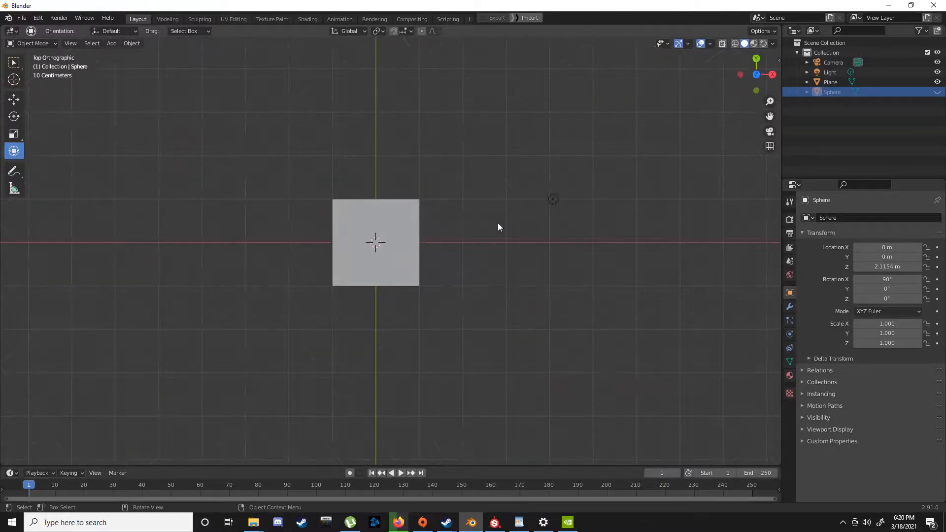
{"action": "scroll", "coordinate": [394, 276], "scroll_direction": "up", "scroll_amount": 5}
{"action": "middle_click_drag", "start_coordinate": [383, 246], "coordinate": [351, 223], "text": "shift"}
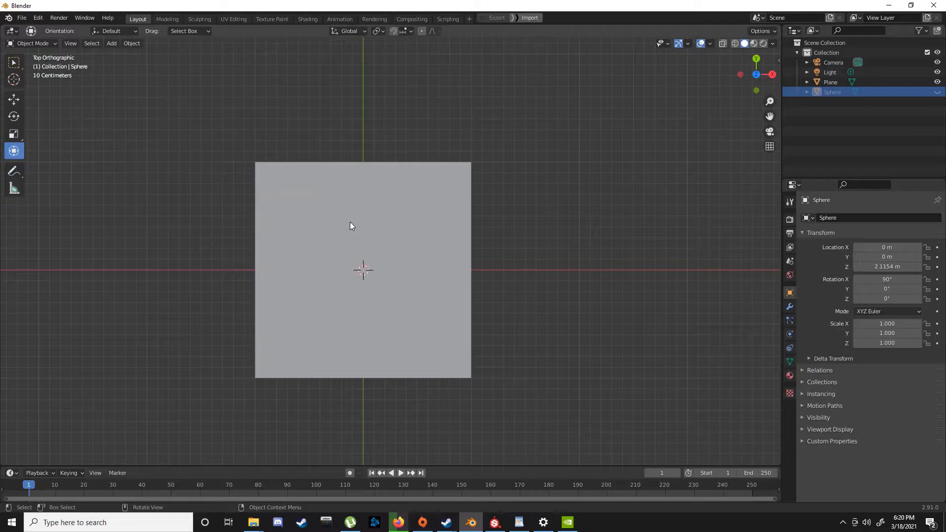
{"action": "left_click", "coordinate": [350, 222]}
{"action": "key", "text": "Tab"}
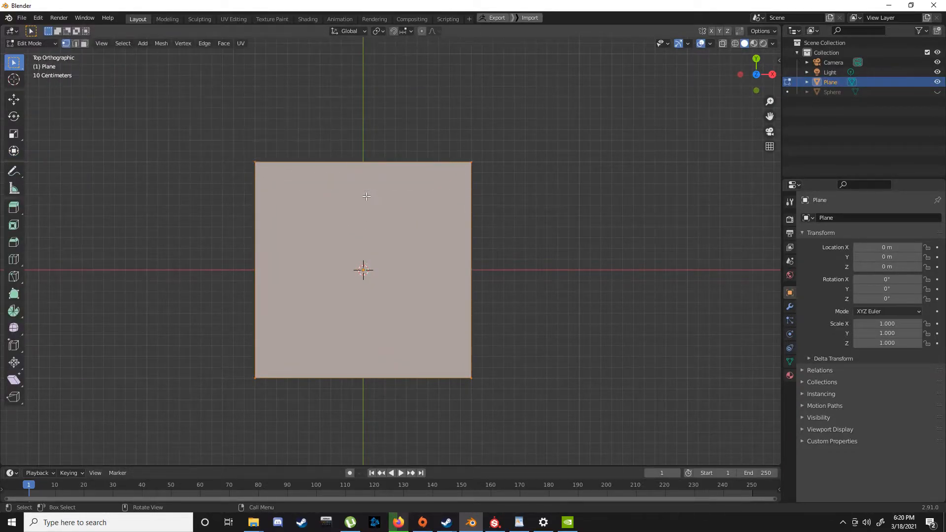
{"action": "key", "text": "ctrl"}
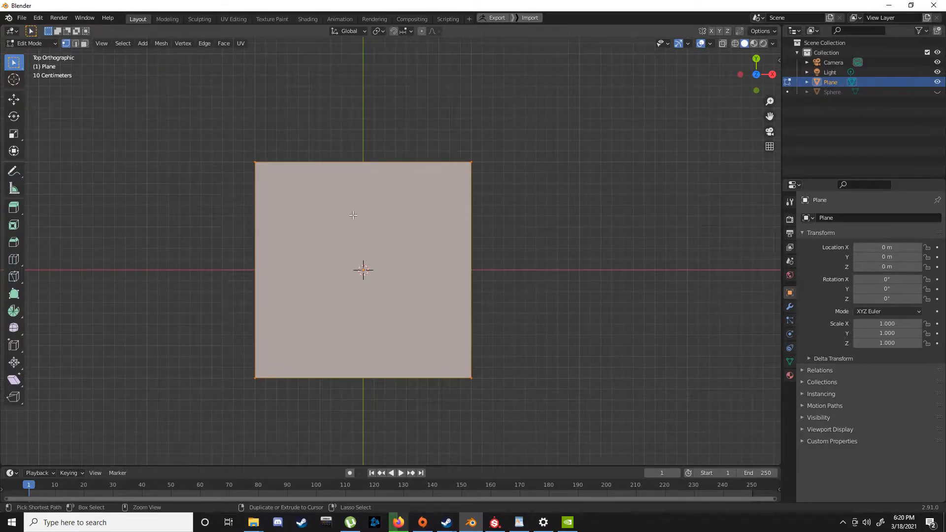
{"action": "key", "text": "k"}
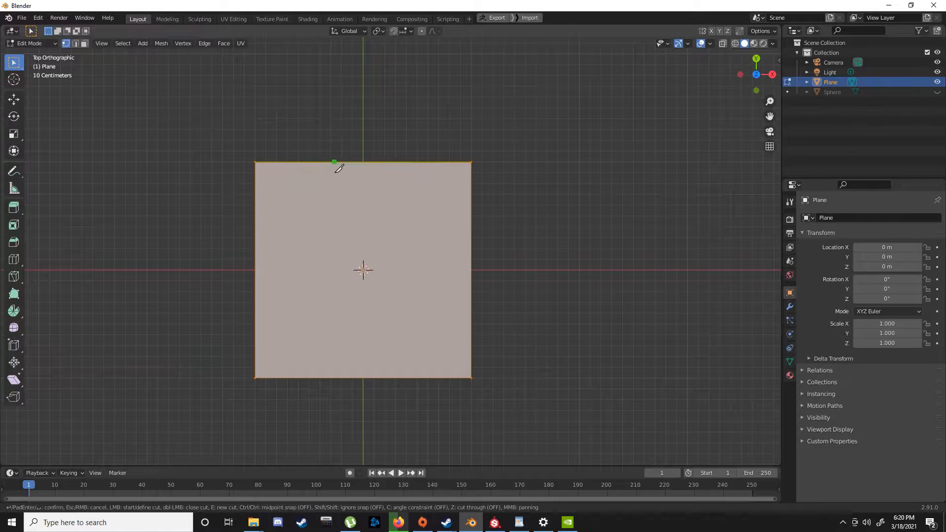
{"action": "left_click", "coordinate": [348, 163]}
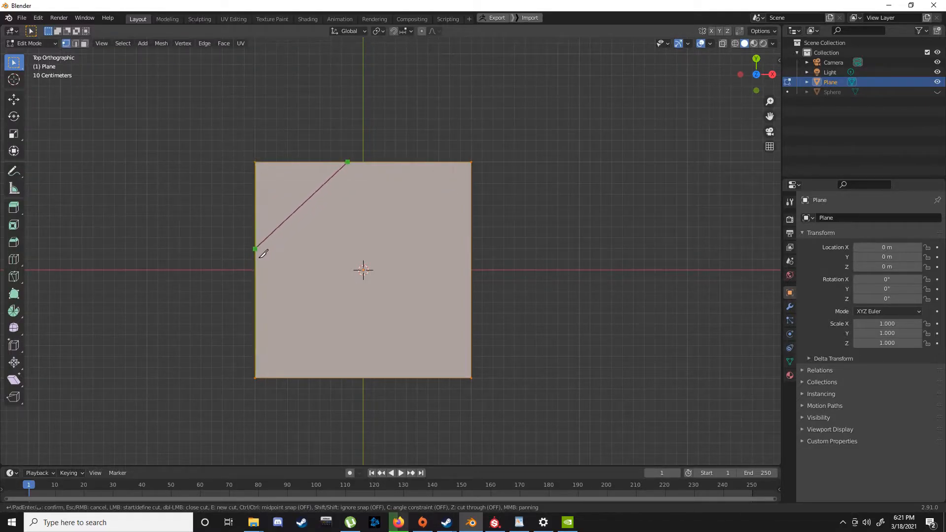
{"action": "key", "text": "Escape"}
Knife-cut diagonally across the plane's two upper corners as seen from the top, one separate cut per corner.
{"action": "key", "text": "k"}
{"action": "left_click", "coordinate": [330, 171]}
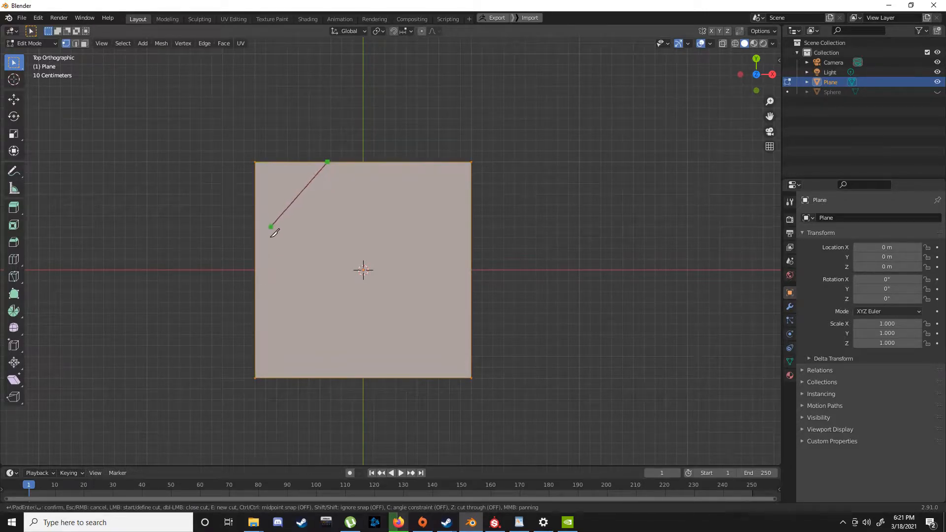
{"action": "left_click", "coordinate": [262, 247]}
{"action": "key", "text": "Return"}
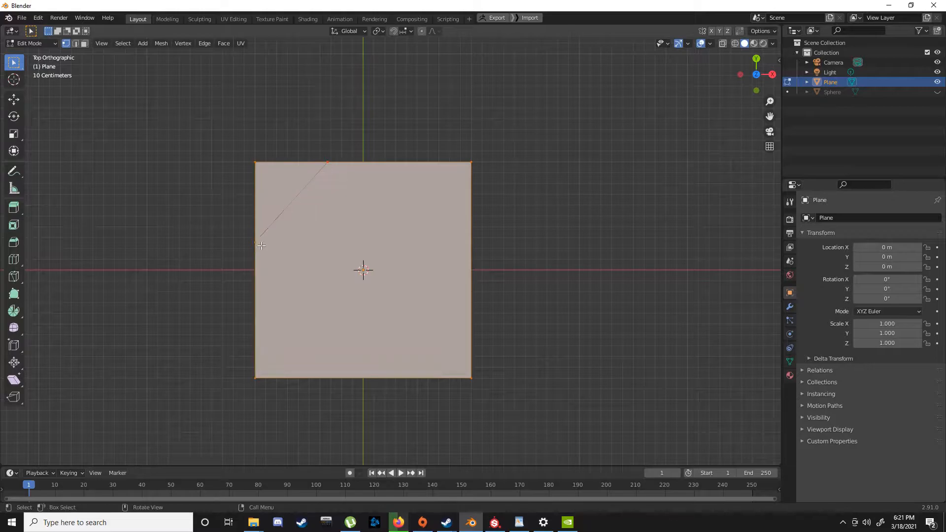
{"action": "key", "text": "k"}
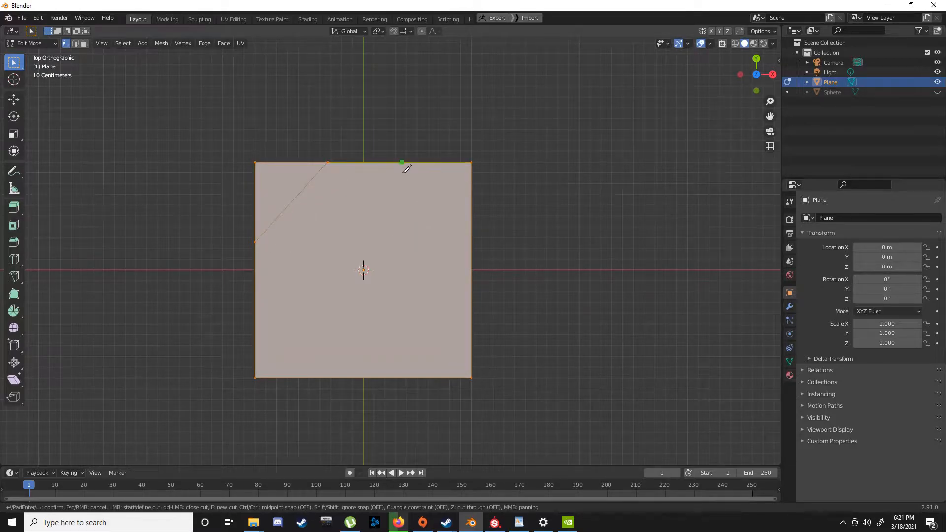
{"action": "left_click", "coordinate": [405, 170]}
{"action": "left_click", "coordinate": [472, 263]}
{"action": "key", "text": "Return"}
Knife-cut smaller diagonals across the plane's two lower corners as seen from the top.
{"action": "key", "text": "k"}
{"action": "left_click", "coordinate": [471, 333]}
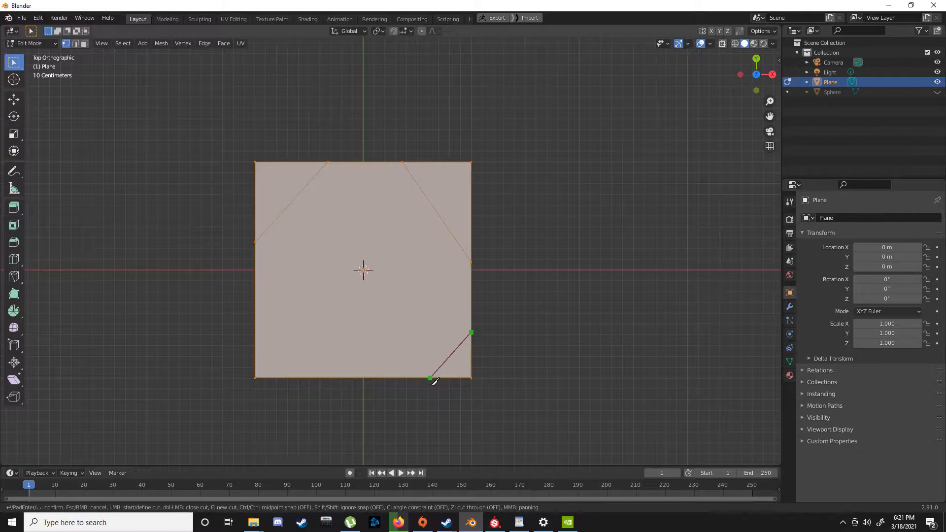
{"action": "left_click", "coordinate": [429, 379]}
{"action": "key", "text": "Return"}
{"action": "key", "text": "k"}
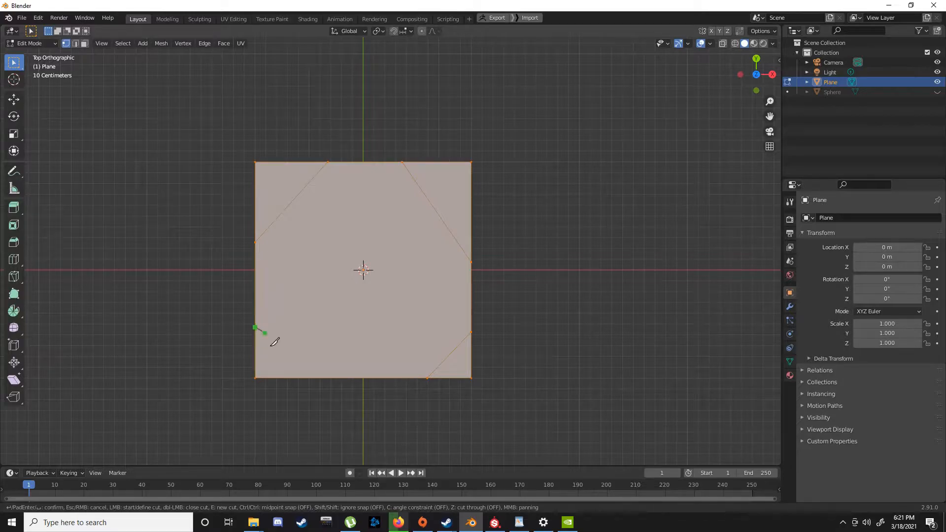
{"action": "left_click", "coordinate": [305, 380]}
{"action": "key", "text": "Return"}
Select the four triangular corner faces in face select mode and delete them as faces.
{"action": "key", "text": "3"}
{"action": "left_click", "coordinate": [280, 362]}
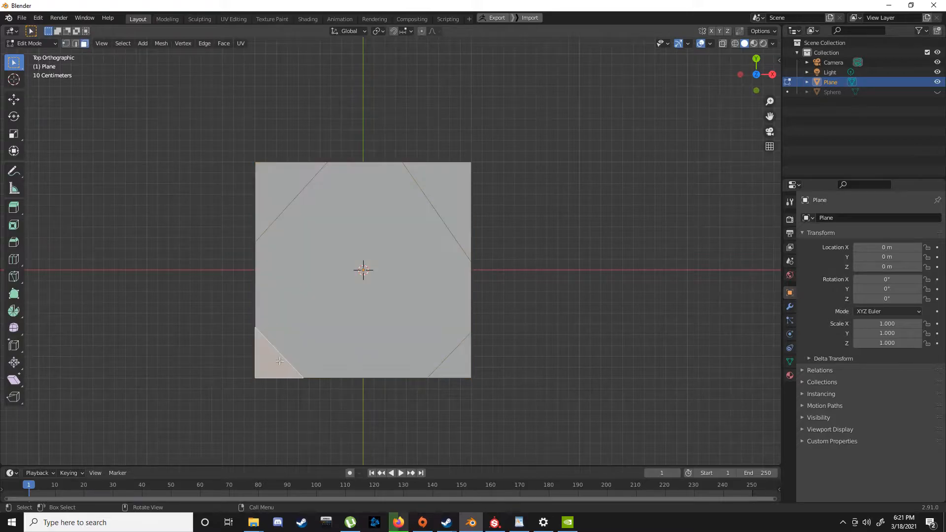
{"action": "left_click", "coordinate": [286, 188]}
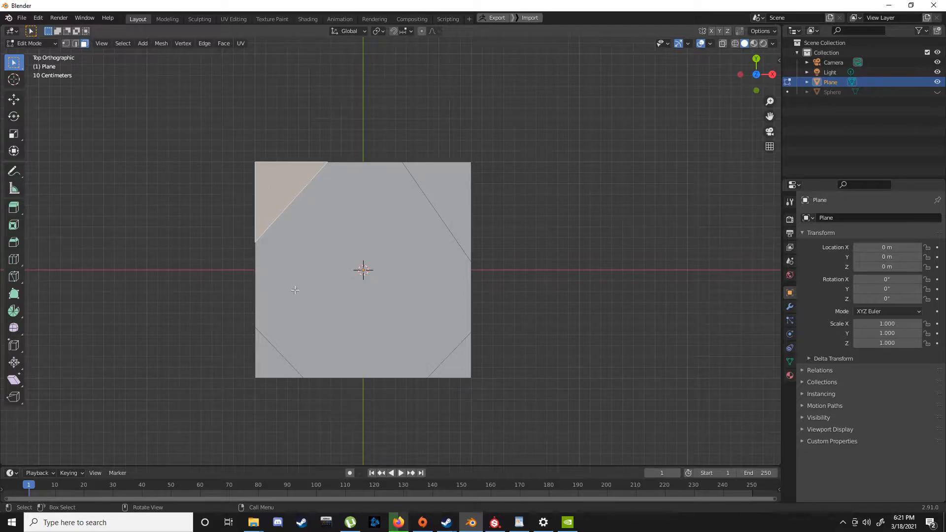
{"action": "left_click", "coordinate": [272, 354]}
{"action": "left_click", "coordinate": [459, 366]}
{"action": "left_click", "coordinate": [450, 207]}
{"action": "left_click", "coordinate": [442, 209], "text": "shift"}
{"action": "left_click", "coordinate": [456, 370], "text": "shift"}
{"action": "left_click", "coordinate": [267, 367], "text": "shift"}
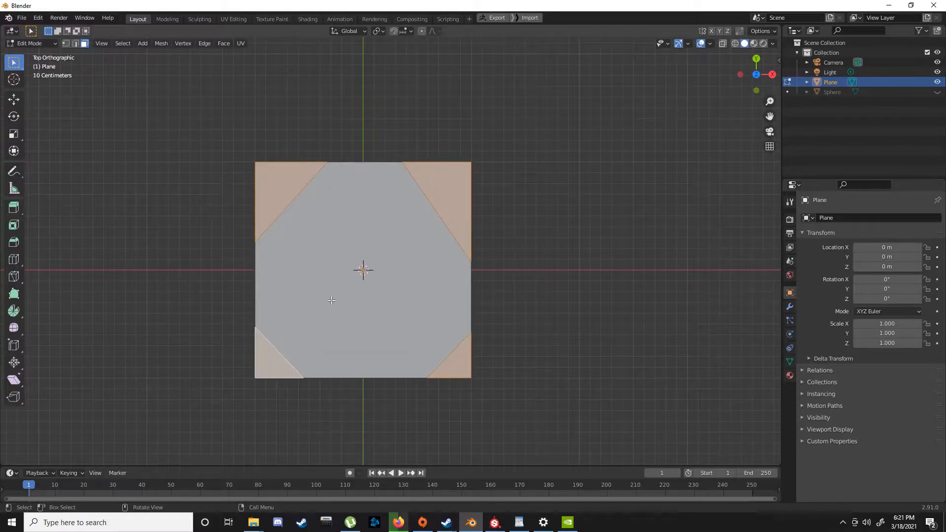
{"action": "key", "text": "x"}
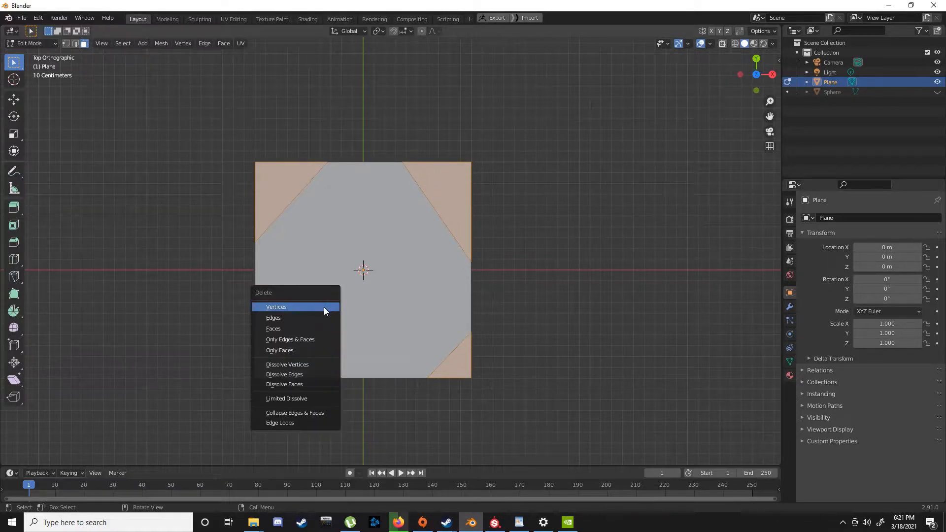
{"action": "left_click", "coordinate": [305, 331]}
Return to Object Mode, scale the eight-sided plane to about 0.6 in X and 0.9 in Y, and view it from the top.
{"action": "scroll", "coordinate": [308, 335], "scroll_direction": "down", "scroll_amount": 2}
{"action": "scroll", "coordinate": [326, 341], "scroll_direction": "up", "scroll_amount": 4}
{"action": "middle_click_drag", "start_coordinate": [329, 342], "coordinate": [365, 316]}
{"action": "scroll", "coordinate": [365, 317], "scroll_direction": "down", "scroll_amount": 5}
{"action": "key", "text": "Tab"}
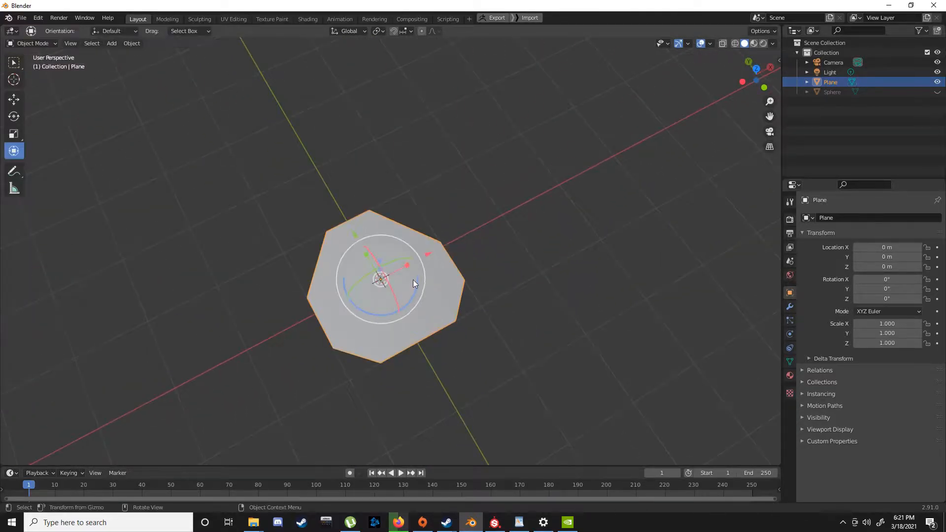
{"action": "left_click_drag", "start_coordinate": [407, 266], "coordinate": [400, 272]}
{"action": "middle_click_drag", "start_coordinate": [400, 272], "coordinate": [474, 270]}
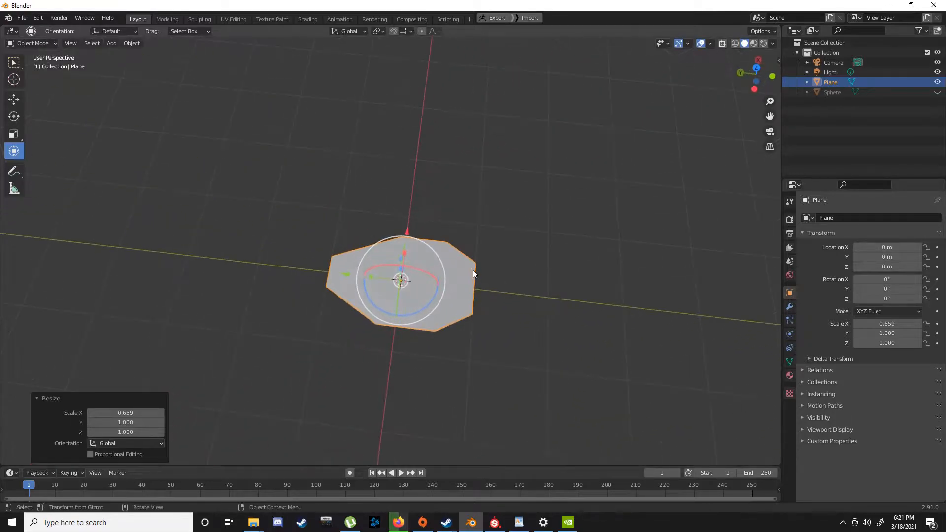
{"action": "left_click_drag", "start_coordinate": [371, 276], "coordinate": [403, 283]}
{"action": "middle_click_drag", "start_coordinate": [403, 283], "coordinate": [346, 244]}
{"action": "left_click_drag", "start_coordinate": [404, 273], "coordinate": [401, 275]}
{"action": "middle_click_drag", "start_coordinate": [401, 275], "coordinate": [426, 336]}
{"action": "key", "text": "KP_7"}
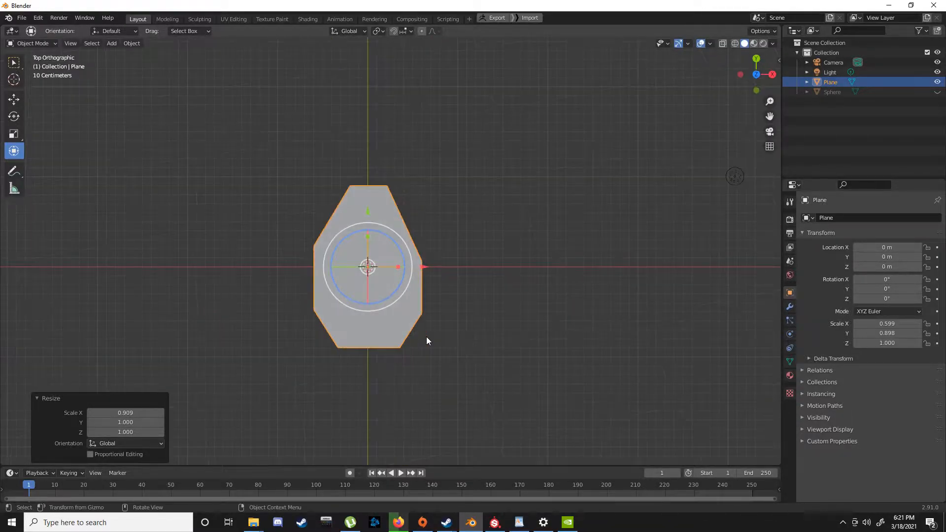
In vertex select mode, move the plane's top-right vertex slightly inward along X to mirror the top-left one.
{"action": "scroll", "coordinate": [426, 336], "scroll_direction": "up", "scroll_amount": 4}
{"action": "key", "text": "KP_Decimal"}
{"action": "left_click", "coordinate": [451, 312]}
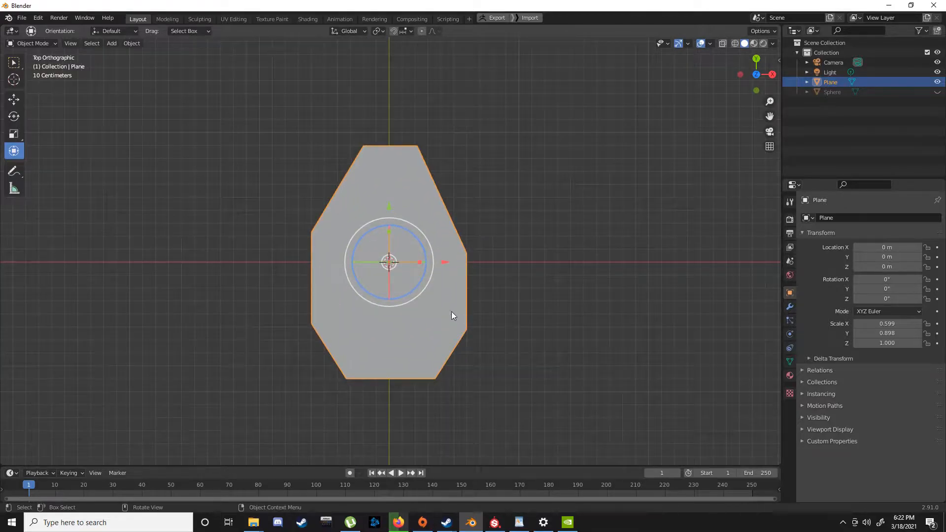
{"action": "key", "text": "Tab"}
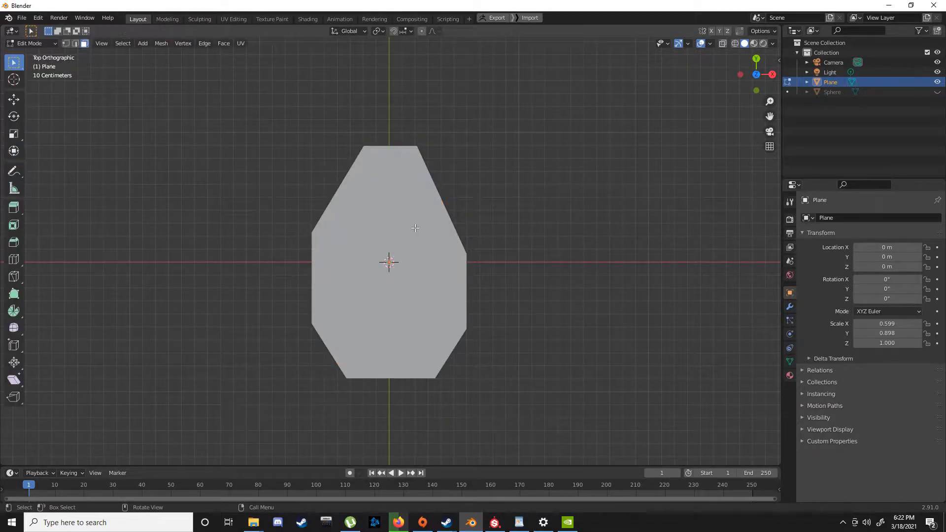
{"action": "key", "text": "1"}
{"action": "left_click", "coordinate": [422, 153]}
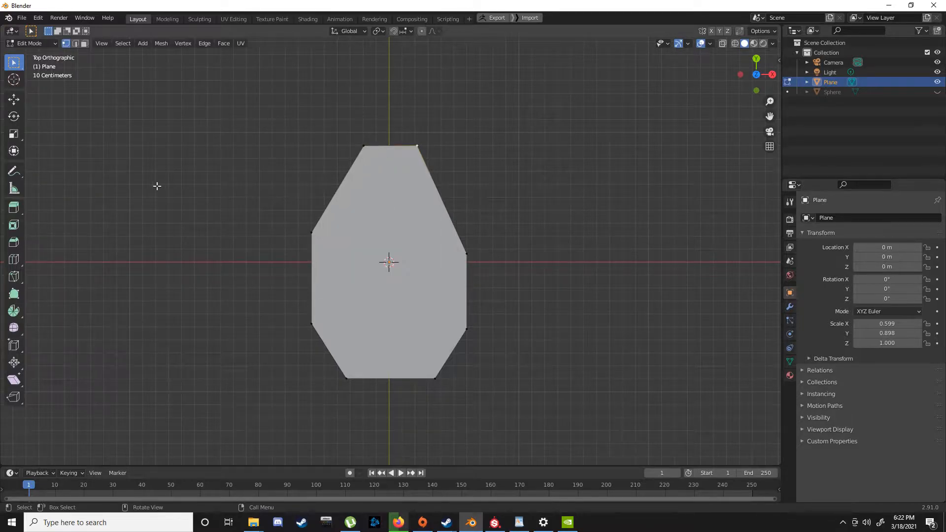
{"action": "left_click", "coordinate": [18, 155]}
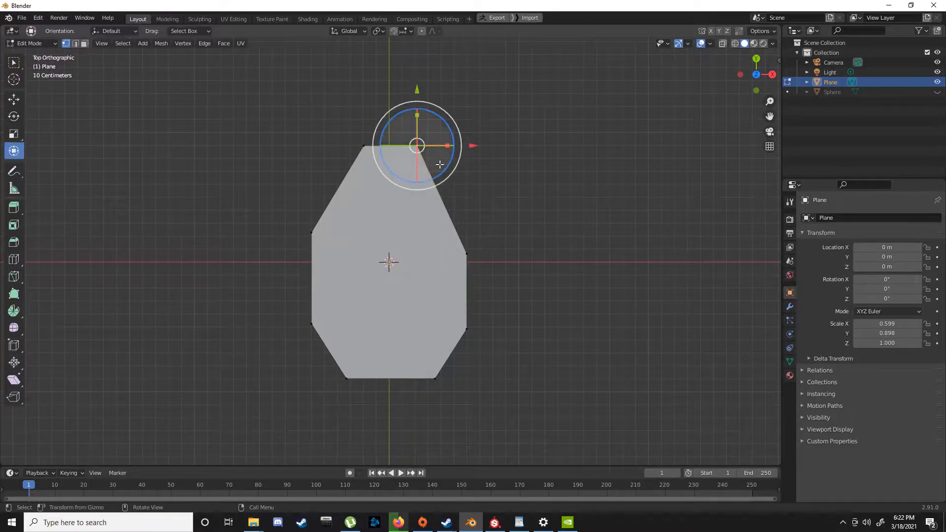
{"action": "left_click_drag", "start_coordinate": [477, 149], "coordinate": [472, 150]}
Move the upper vertex of the plane's right side up about 0.17 m along Y to match the left side.
{"action": "left_click", "coordinate": [472, 258]}
{"action": "key", "text": "g"}
{"action": "key", "text": "y"}
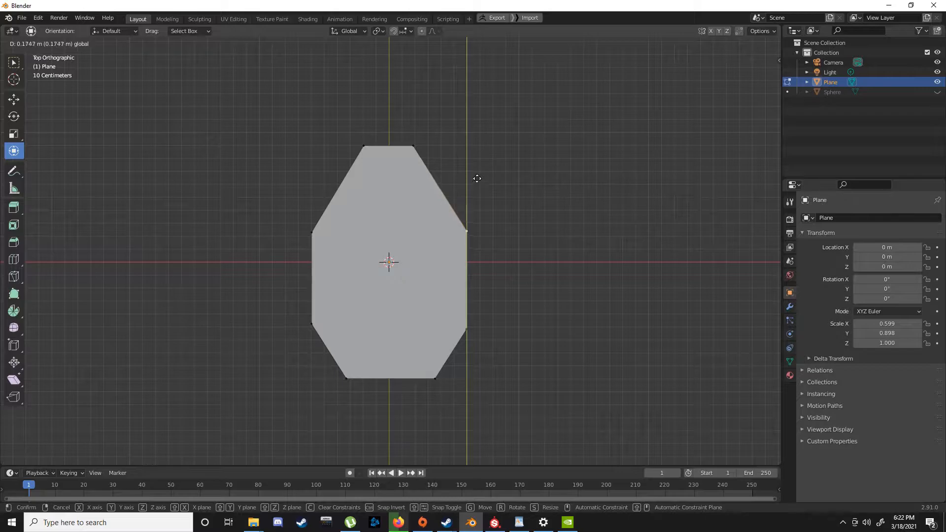
{"action": "left_click", "coordinate": [477, 178]}
Level the right side's lower vertex with the left, nudge the upper one down about 0.03 m along Y, and return to Object Mode.
{"action": "left_click", "coordinate": [465, 330]}
{"action": "left_click_drag", "start_coordinate": [473, 278], "coordinate": [475, 270]}
{"action": "left_click", "coordinate": [463, 234]}
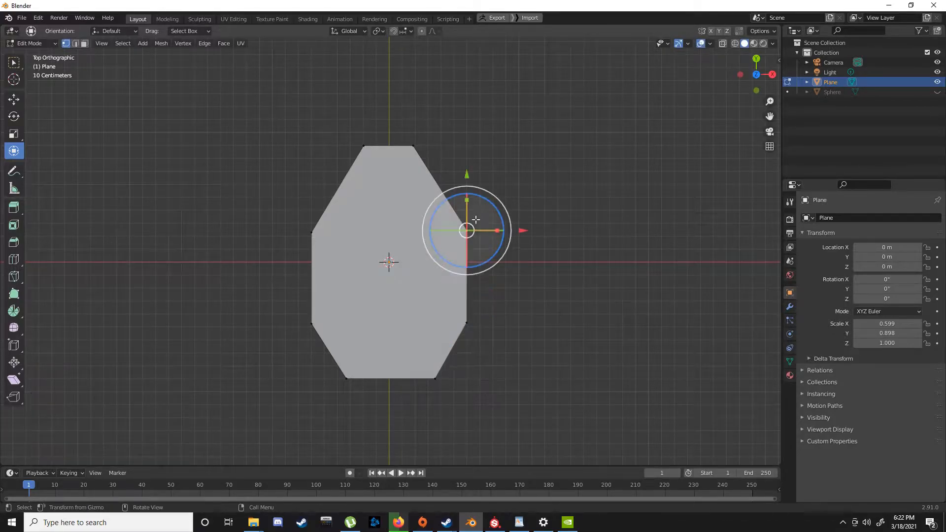
{"action": "key", "text": "g"}
{"action": "key", "text": "y"}
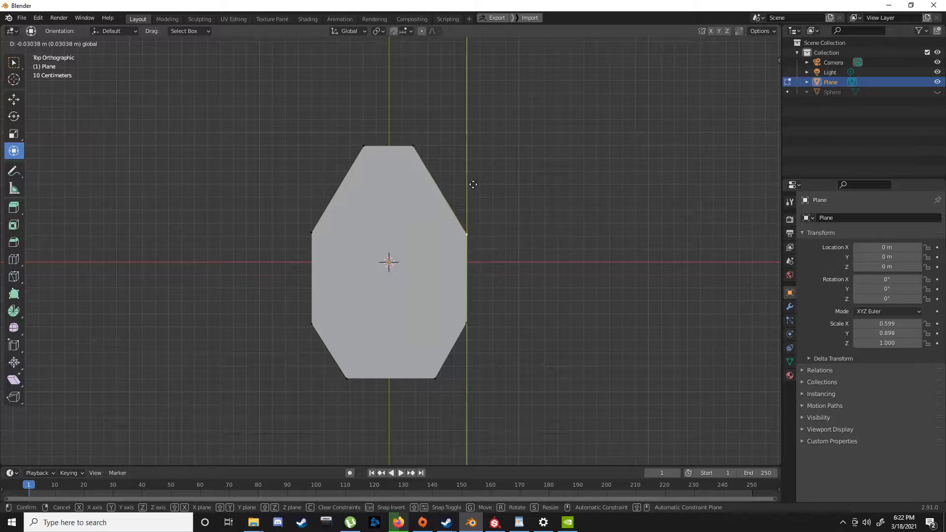
{"action": "left_click", "coordinate": [473, 182]}
{"action": "key", "text": "Tab"}
Unhide all hidden objects and deselect everything.
{"action": "scroll", "coordinate": [378, 270], "scroll_direction": "down", "scroll_amount": 5}
{"action": "middle_click_drag", "start_coordinate": [379, 270], "coordinate": [462, 260]}
{"action": "scroll", "coordinate": [455, 277], "scroll_direction": "down", "scroll_amount": 5}
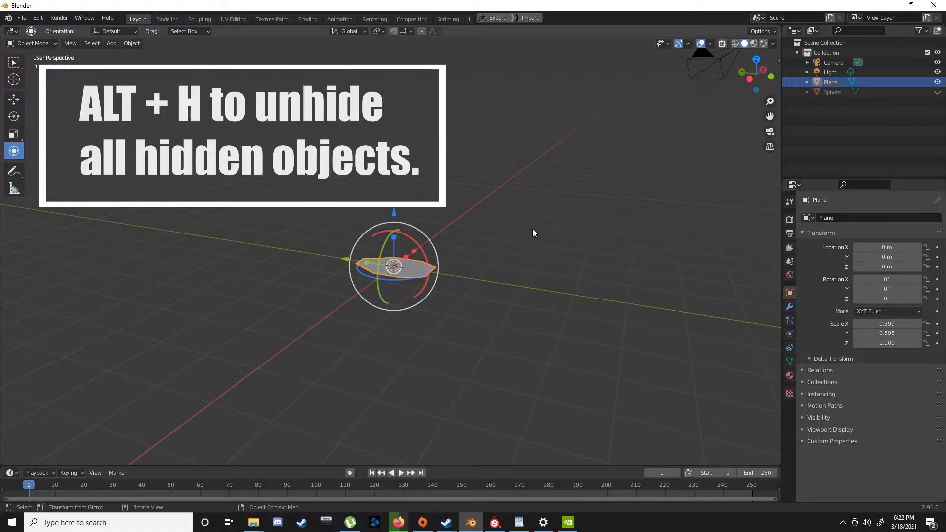
{"action": "key", "text": "alt+h"}
{"action": "key", "text": "alt+a"}
{"action": "middle_click_drag", "start_coordinate": [421, 168], "coordinate": [482, 217]}
Scale the eight-sided plane down uniformly to about 0.44 of its size.
{"action": "left_click", "coordinate": [416, 267]}
{"action": "scroll", "coordinate": [420, 277], "scroll_direction": "up", "scroll_amount": 4}
{"action": "scroll", "coordinate": [504, 173], "scroll_direction": "down", "scroll_amount": 4}
{"action": "middle_click_drag", "start_coordinate": [504, 174], "coordinate": [458, 194]}
{"action": "key", "text": "s"}
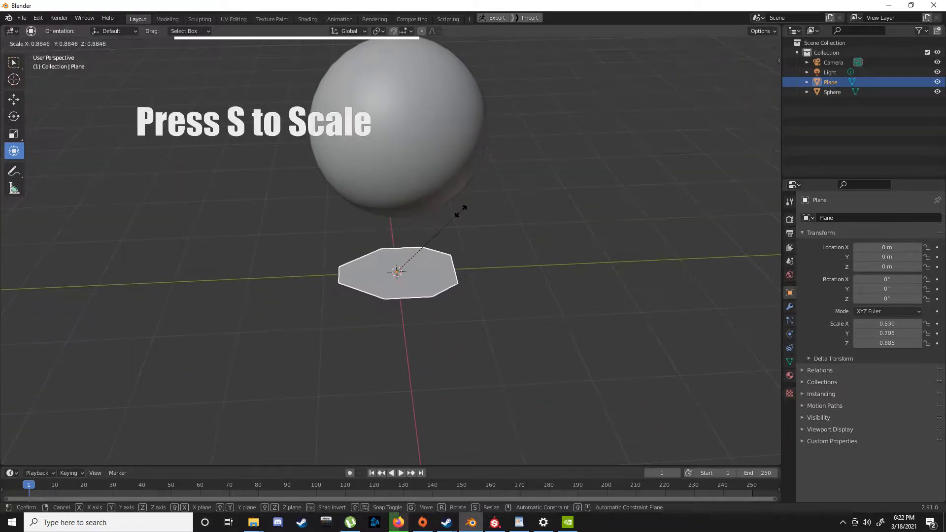
{"action": "left_click", "coordinate": [417, 234]}
{"action": "middle_click_drag", "start_coordinate": [400, 274], "coordinate": [482, 256]}
Add a Solidify modifier with a thickness of 0.07 m to the eight-sided plane and apply it.
{"action": "scroll", "coordinate": [469, 262], "scroll_direction": "up", "scroll_amount": 4}
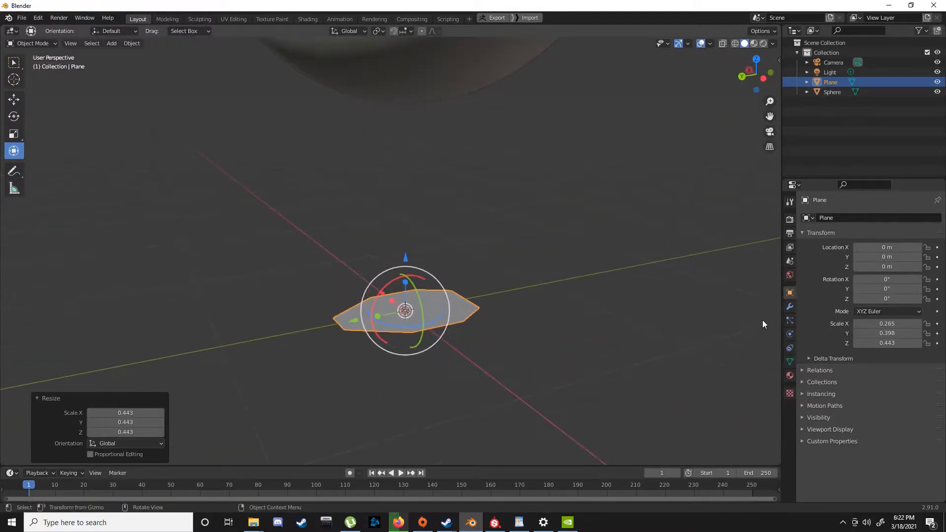
{"action": "left_click", "coordinate": [788, 306]}
{"action": "left_click", "coordinate": [834, 218]}
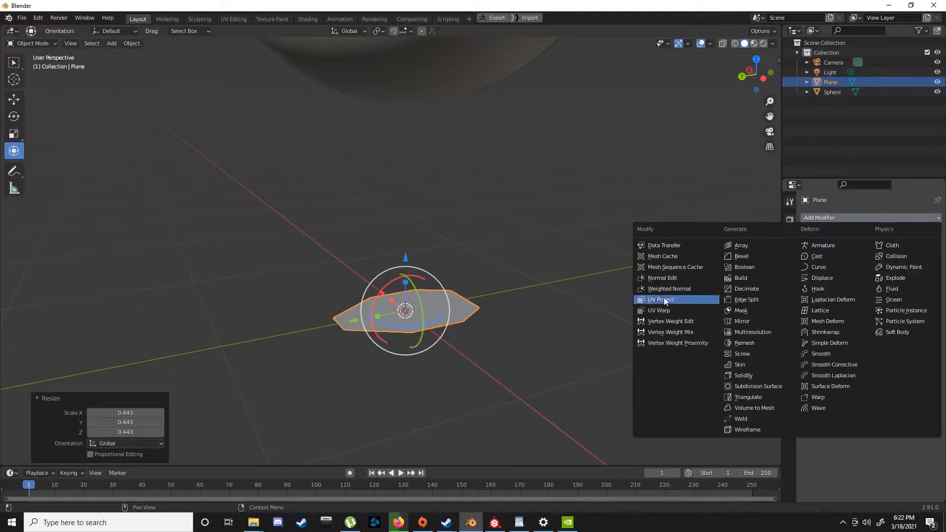
{"action": "key", "text": "Escape"}
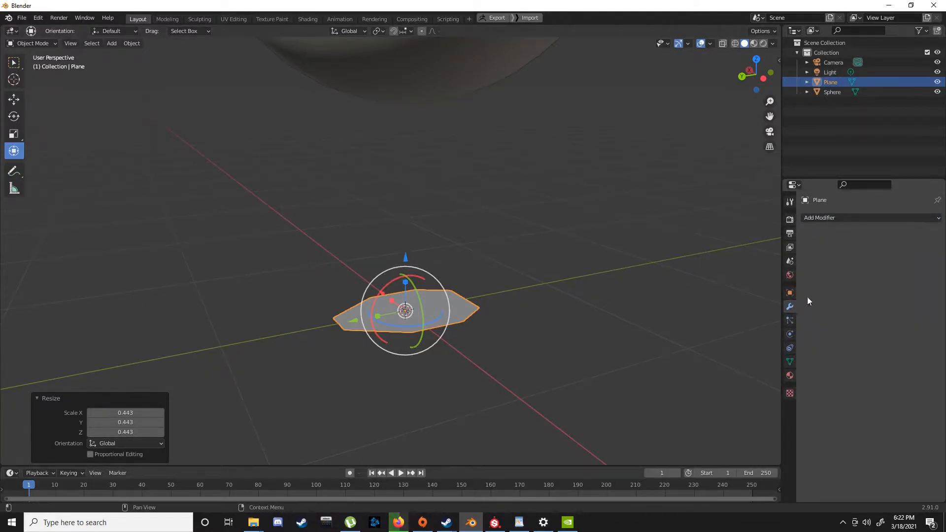
{"action": "left_click", "coordinate": [835, 218]}
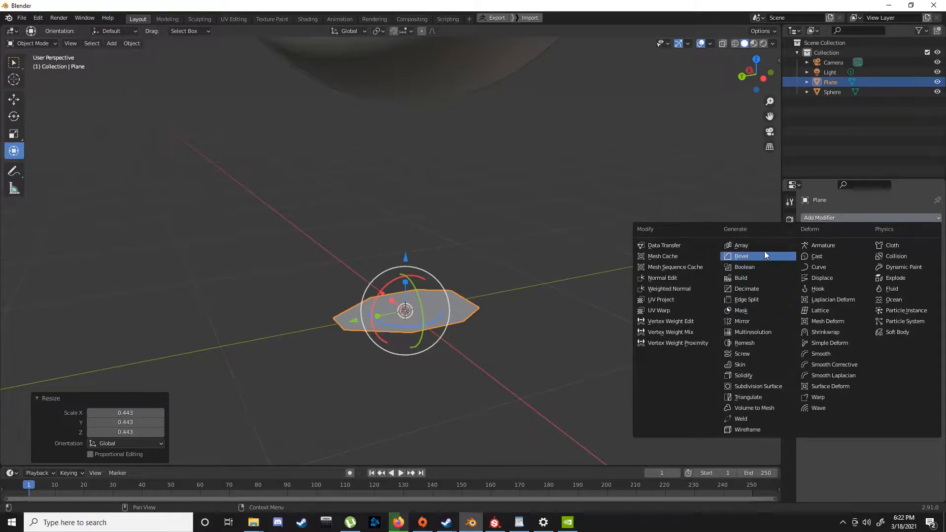
{"action": "left_click", "coordinate": [751, 376]}
{"action": "middle_click_drag", "start_coordinate": [702, 373], "coordinate": [518, 307]}
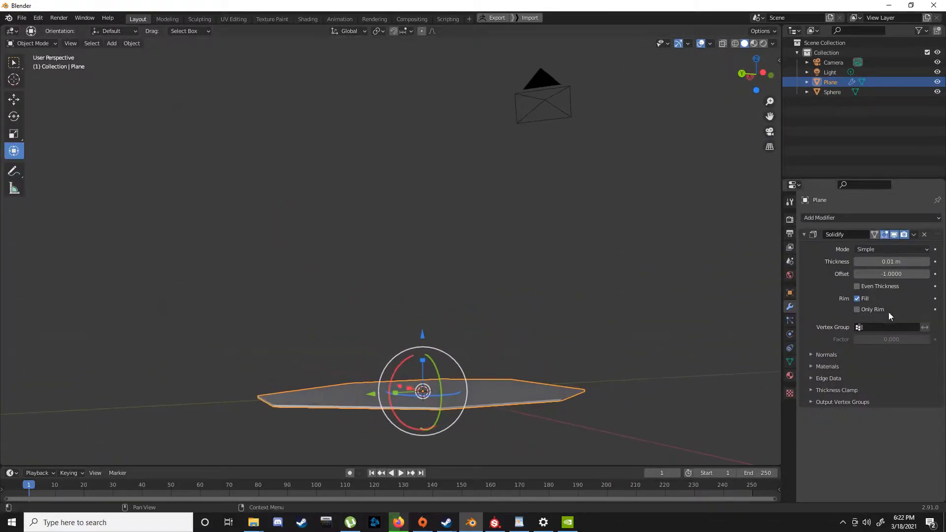
{"action": "mouse_move", "coordinate": [890, 261]}
{"action": "left_mouse_down"}
{"action": "mouse_move", "coordinate": [916, 261]}
{"action": "mouse_move", "coordinate": [903, 262]}
{"action": "left_mouse_up"}
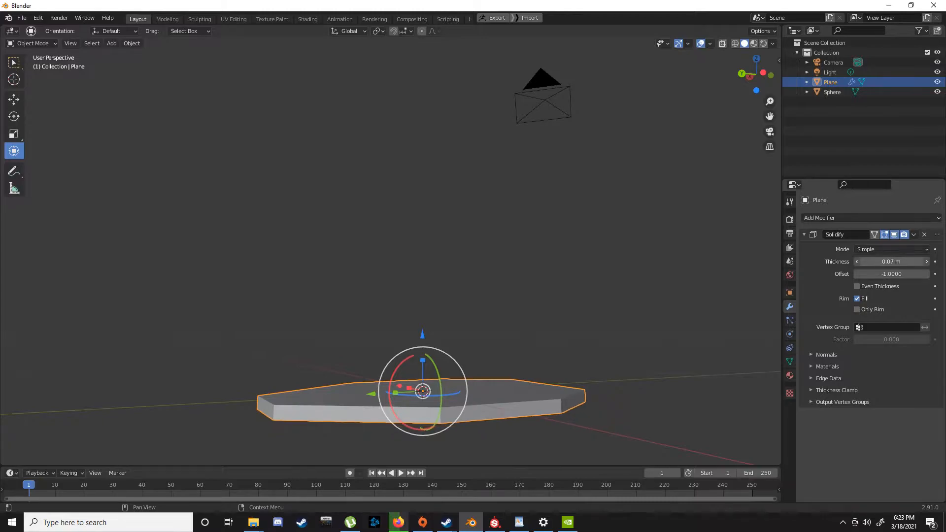
{"action": "mouse_move", "coordinate": [714, 298]}
{"action": "middle_mouse_down"}
{"action": "mouse_move", "coordinate": [587, 281]}
{"action": "mouse_move", "coordinate": [513, 329]}
{"action": "mouse_move", "coordinate": [417, 315]}
{"action": "mouse_move", "coordinate": [619, 327]}
{"action": "mouse_move", "coordinate": [498, 331]}
{"action": "mouse_move", "coordinate": [708, 294]}
{"action": "middle_mouse_up"}
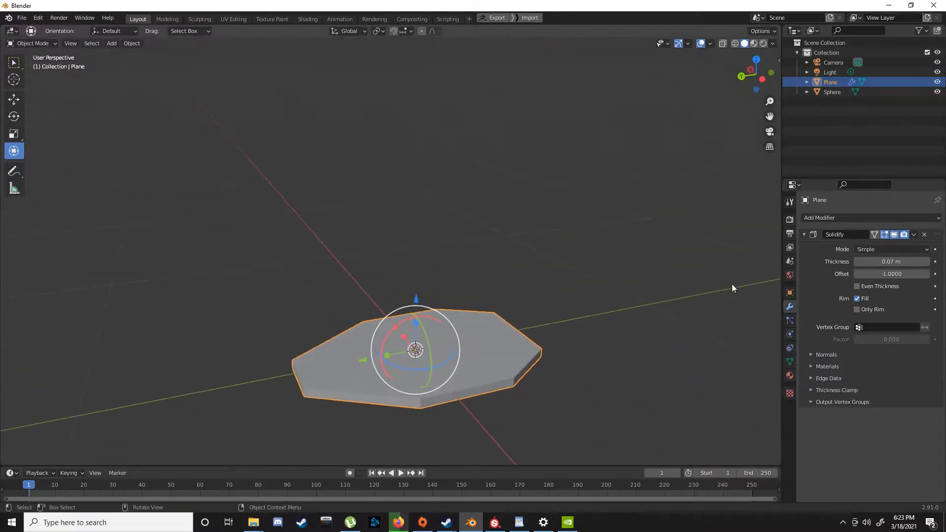
{"action": "left_click", "coordinate": [914, 235]}
{"action": "left_click", "coordinate": [898, 244]}
Move the thickened plane about -1.8 m along X.
{"action": "middle_click_drag", "start_coordinate": [492, 321], "coordinate": [334, 268]}
{"action": "left_click_drag", "start_coordinate": [341, 259], "coordinate": [456, 268]}
{"action": "scroll", "coordinate": [517, 268], "scroll_direction": "up", "scroll_amount": 1}
{"action": "middle_click_drag", "start_coordinate": [523, 267], "coordinate": [406, 238]}
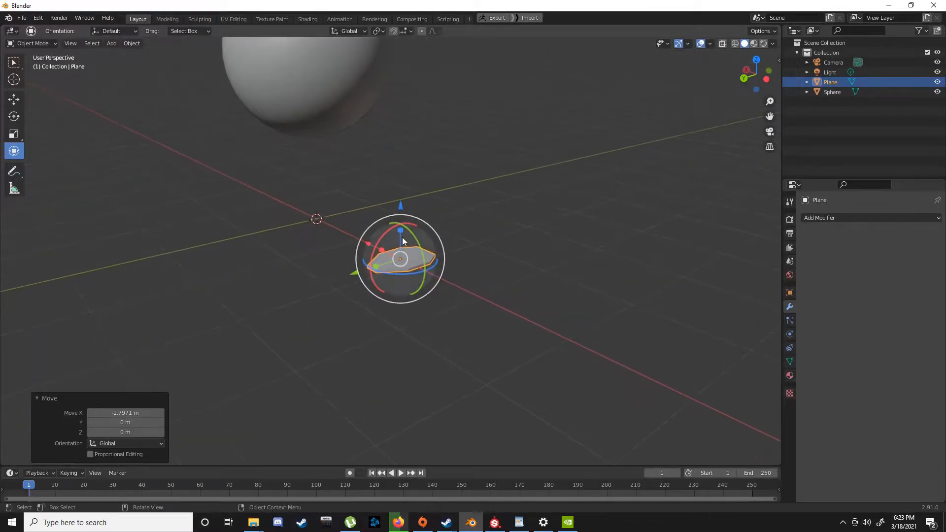
Try to rotate the plane 90° about the global X axis.
{"action": "left_click_drag", "start_coordinate": [390, 235], "coordinate": [380, 239]}
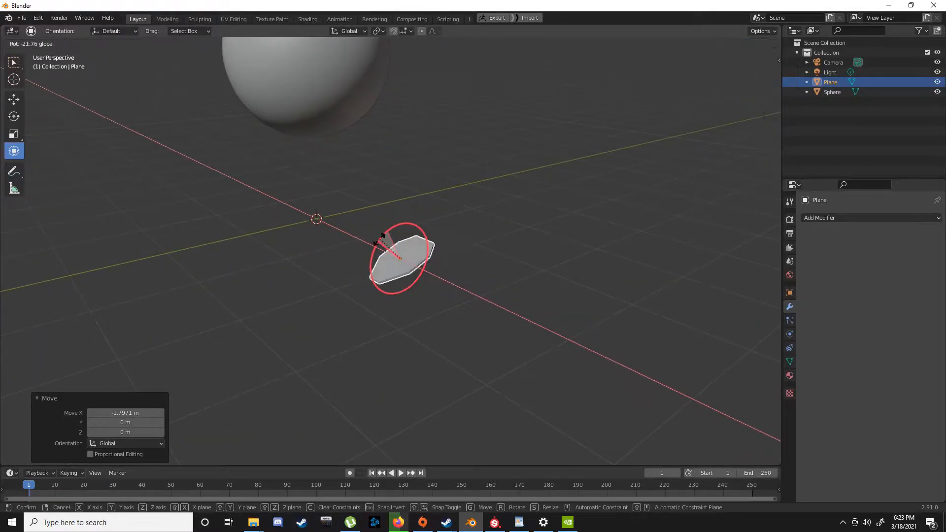
{"action": "type", "text": "90"}
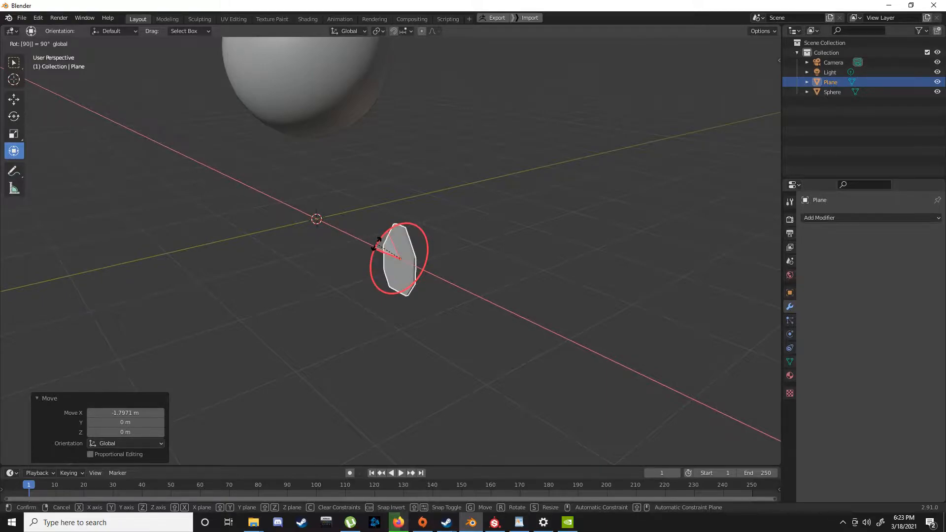
{"action": "key", "text": "Return"}
{"action": "key", "text": "ctrl+z"}
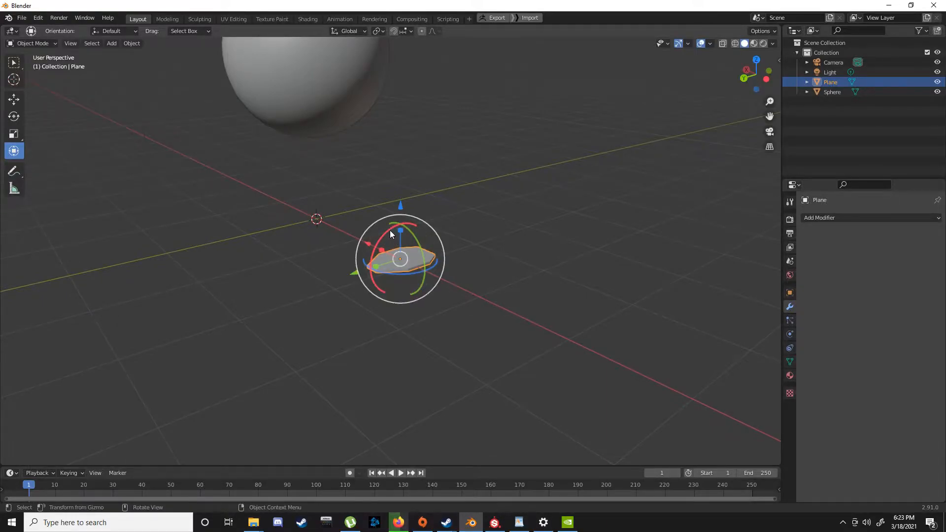
Stand the plane upright by rotating it about the X axis, with its narrow end pointing down.
{"action": "left_click_drag", "start_coordinate": [389, 229], "coordinate": [386, 240]}
{"action": "type", "text": "90"}
{"action": "type", "text": "180"}
Move the upright plane to about 1 m along Y and rotate it about -48° around the global Z axis.
{"action": "middle_click_drag", "start_coordinate": [487, 241], "coordinate": [560, 232]}
{"action": "left_click_drag", "start_coordinate": [406, 229], "coordinate": [439, 219]}
{"action": "middle_click_drag", "start_coordinate": [439, 220], "coordinate": [363, 219]}
{"action": "left_click_drag", "start_coordinate": [353, 222], "coordinate": [283, 221]}
{"action": "middle_click_drag", "start_coordinate": [283, 221], "coordinate": [472, 294]}
{"action": "left_click_drag", "start_coordinate": [472, 293], "coordinate": [442, 302]}
{"action": "middle_click_drag", "start_coordinate": [442, 302], "coordinate": [393, 223]}
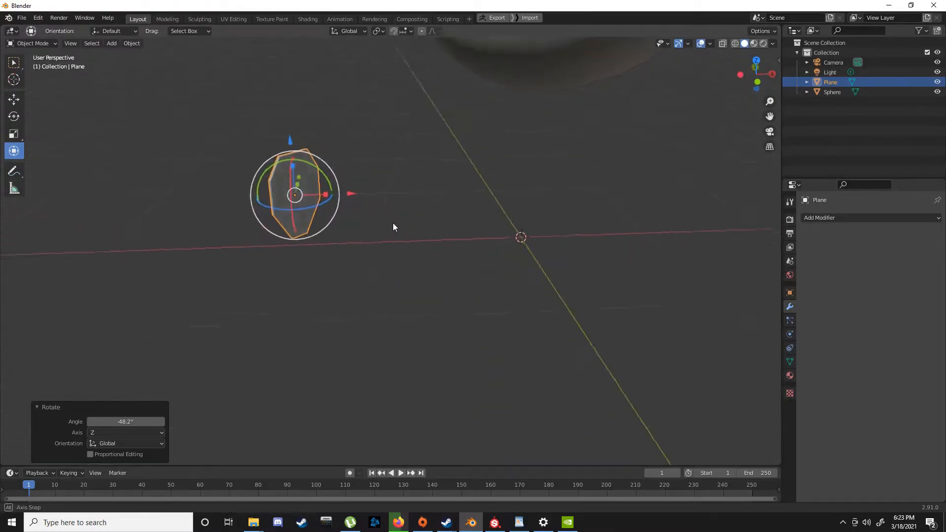
Move the upright plane about 0.39 m along X.
{"action": "key", "text": "g"}
{"action": "key", "text": "x"}
{"action": "left_click", "coordinate": [393, 188]}
{"action": "middle_click_drag", "start_coordinate": [393, 188], "coordinate": [367, 215]}
{"action": "middle_click_drag", "start_coordinate": [431, 224], "coordinate": [511, 238]}
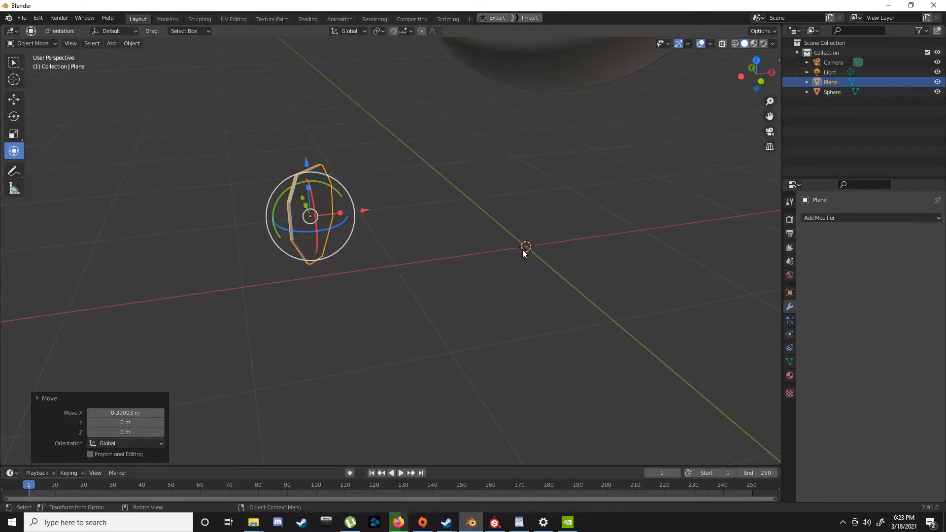
Snap the 3D cursor to the active eight-sided plane.
{"action": "key", "text": "ctrl+s"}
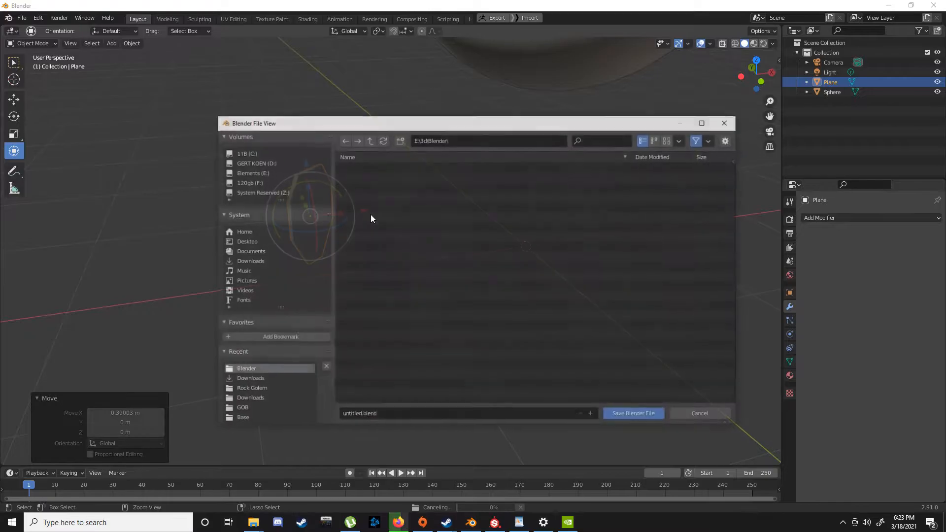
{"action": "left_click", "coordinate": [735, 121]}
{"action": "key", "text": "shift+s"}
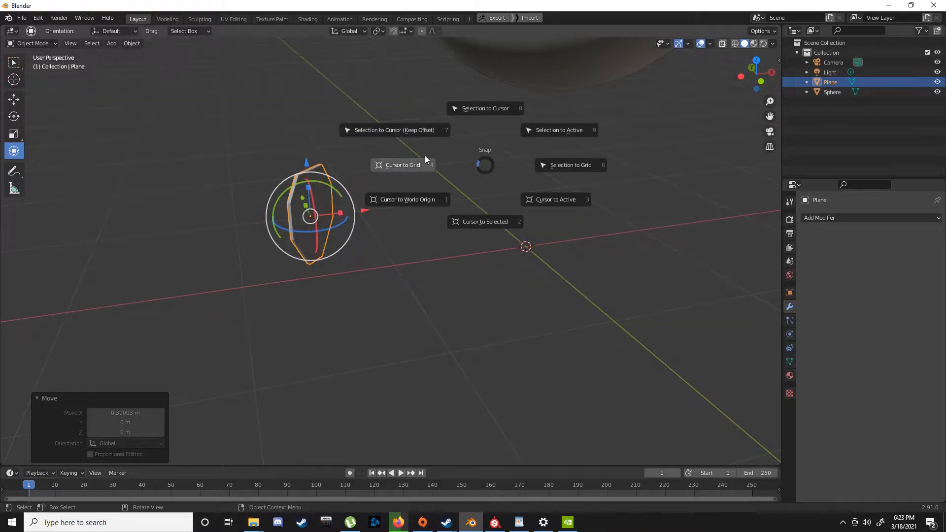
{"action": "left_click", "coordinate": [570, 199]}
Add a cube at the 3D cursor and flatten it to about 0.15 in Z.
{"action": "middle_click_drag", "start_coordinate": [385, 190], "coordinate": [377, 222]}
{"action": "key", "text": "shift+a"}
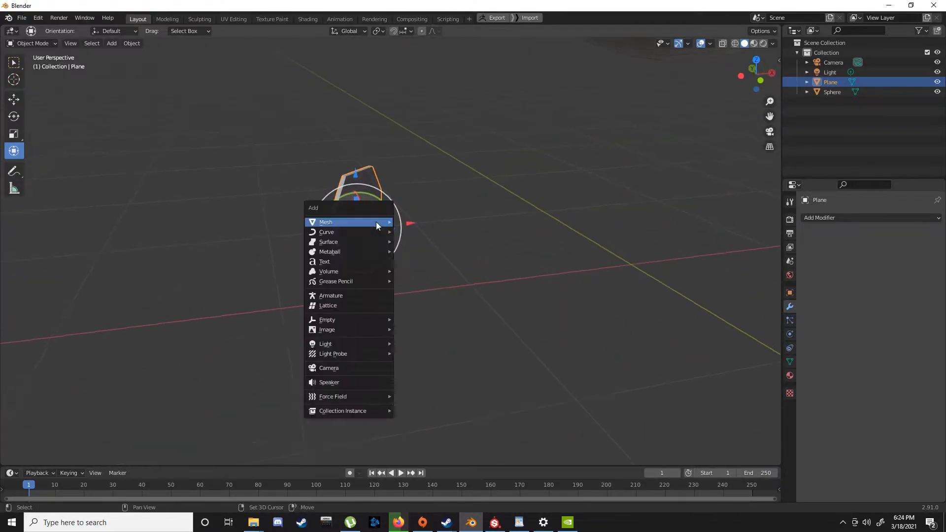
{"action": "mouse_move", "coordinate": [376, 222]}
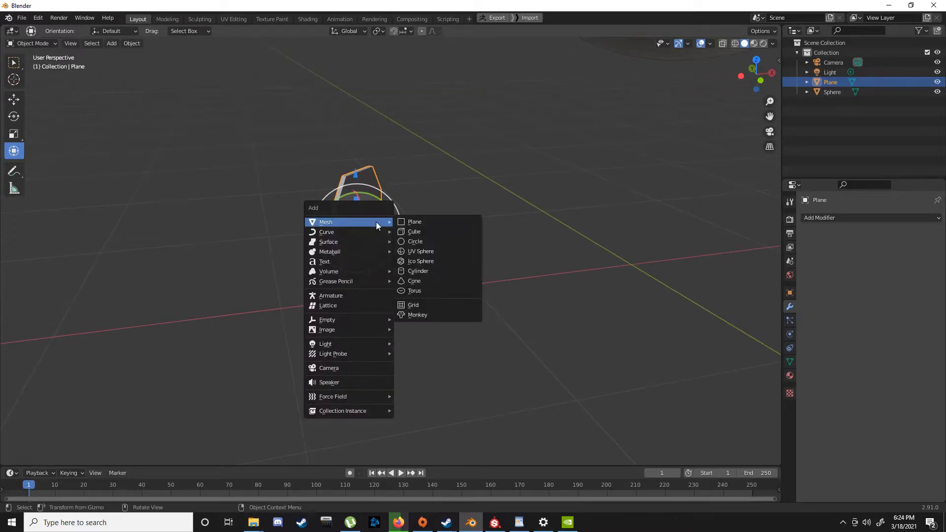
{"action": "left_click", "coordinate": [416, 233]}
{"action": "scroll", "coordinate": [368, 211], "scroll_direction": "down", "scroll_amount": 3}
{"action": "key", "text": "s"}
{"action": "key", "text": "z"}
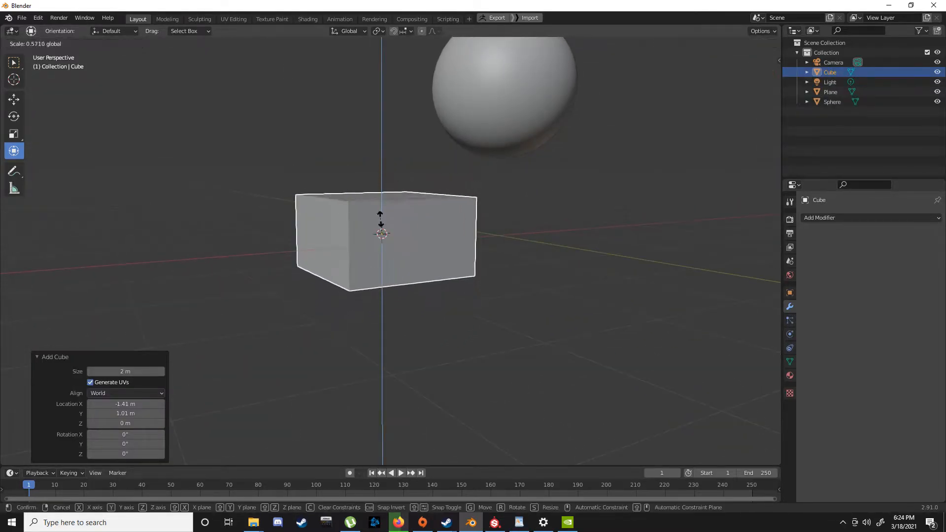
{"action": "left_click", "coordinate": [378, 219]}
Raise the flattened cube about 0.85 m along Z.
{"action": "middle_click_drag", "start_coordinate": [378, 218], "coordinate": [414, 210]}
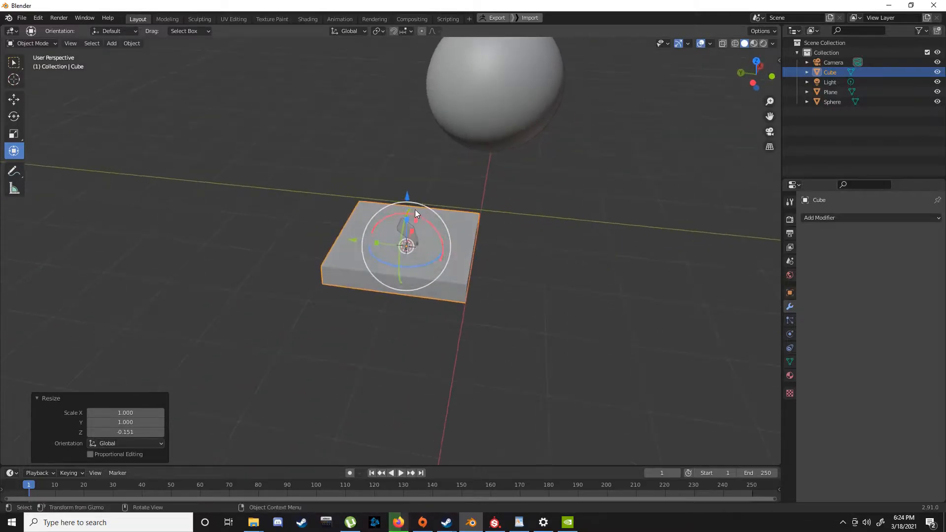
{"action": "left_click_drag", "start_coordinate": [409, 196], "coordinate": [412, 148]}
{"action": "middle_click_drag", "start_coordinate": [498, 173], "coordinate": [474, 223]}
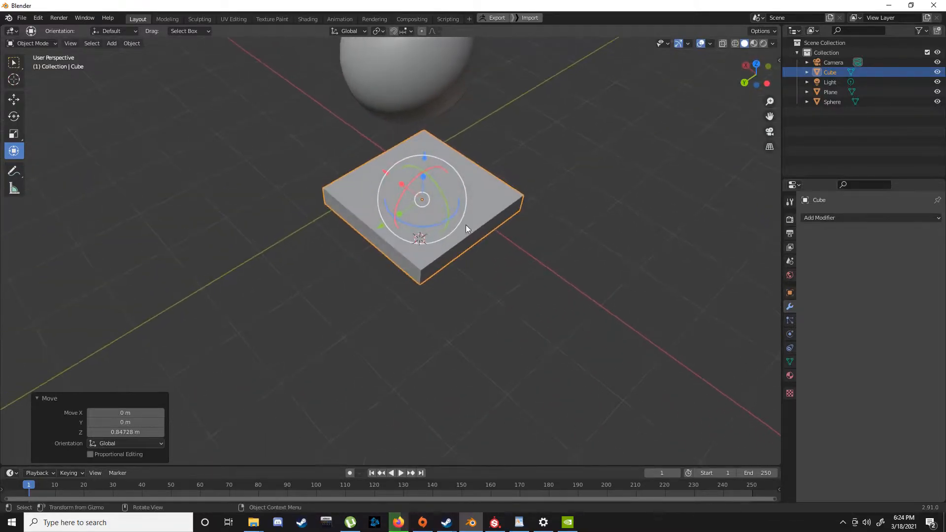
Scale the flattened cube by about 0.17 in Y and 0.42 in Z to form a thin bar.
{"action": "key", "text": "s"}
{"action": "key", "text": "y"}
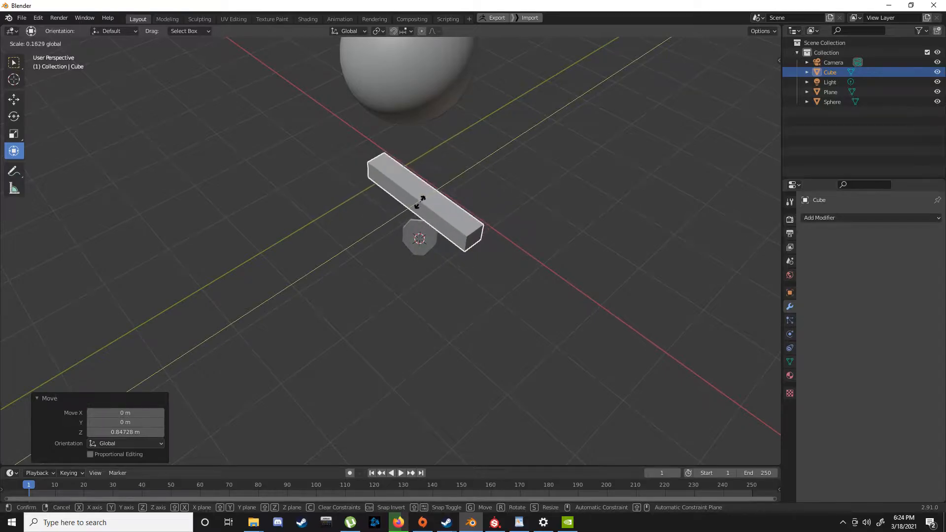
{"action": "left_click", "coordinate": [423, 202]}
{"action": "middle_click_drag", "start_coordinate": [423, 202], "coordinate": [419, 145]}
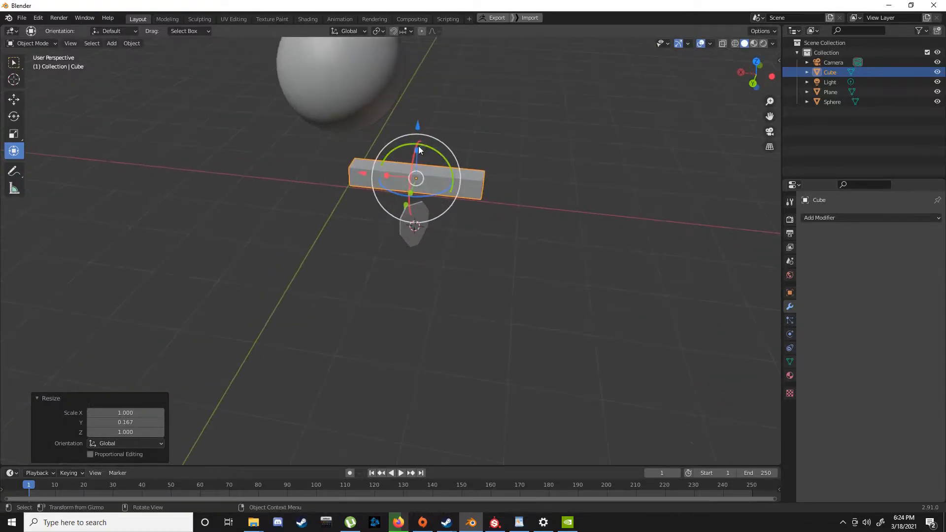
{"action": "key", "text": "s"}
{"action": "key", "text": "z"}
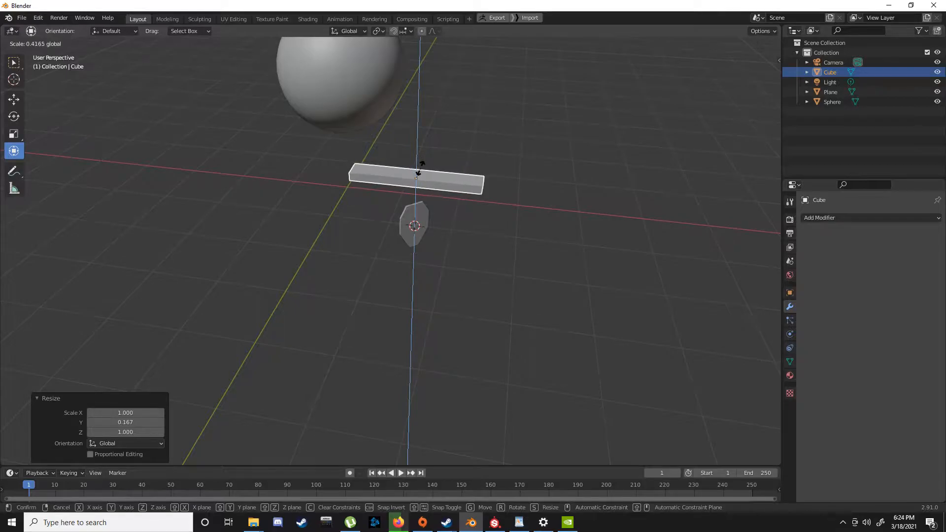
{"action": "left_click", "coordinate": [418, 173]}
Set the transform orientation to Normal and rotate the bar about 36° around Z.
{"action": "middle_click_drag", "start_coordinate": [418, 173], "coordinate": [412, 208]}
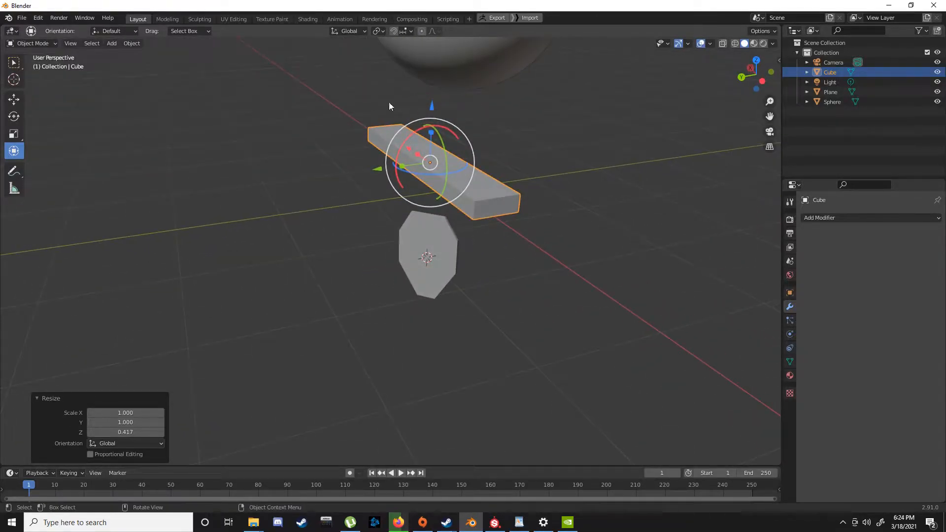
{"action": "left_click", "coordinate": [350, 31]}
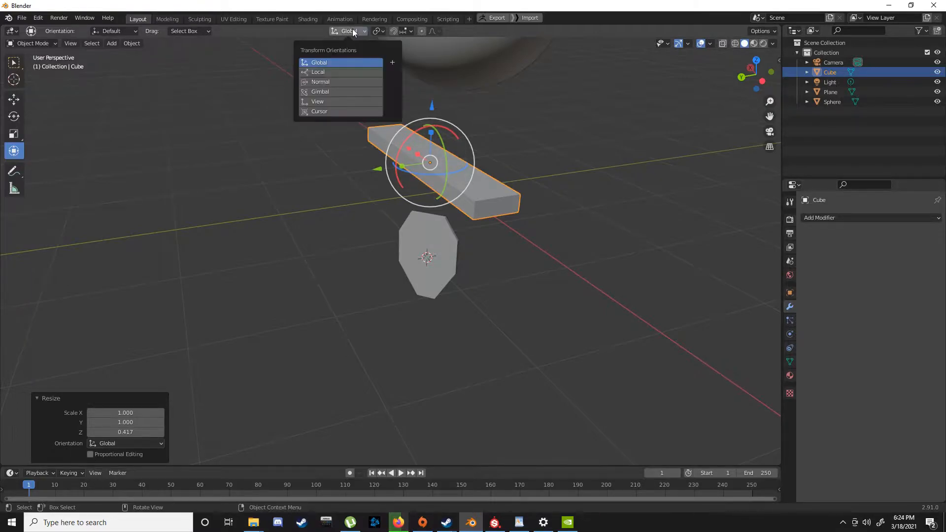
{"action": "left_click", "coordinate": [345, 83]}
{"action": "middle_click_drag", "start_coordinate": [496, 177], "coordinate": [448, 236]}
{"action": "key", "text": "r"}
{"action": "key", "text": "z"}
{"action": "left_click", "coordinate": [423, 203]}
Rotate the bar about 12° around its local Z axis.
{"action": "key", "text": "r"}
{"action": "key", "text": "r"}
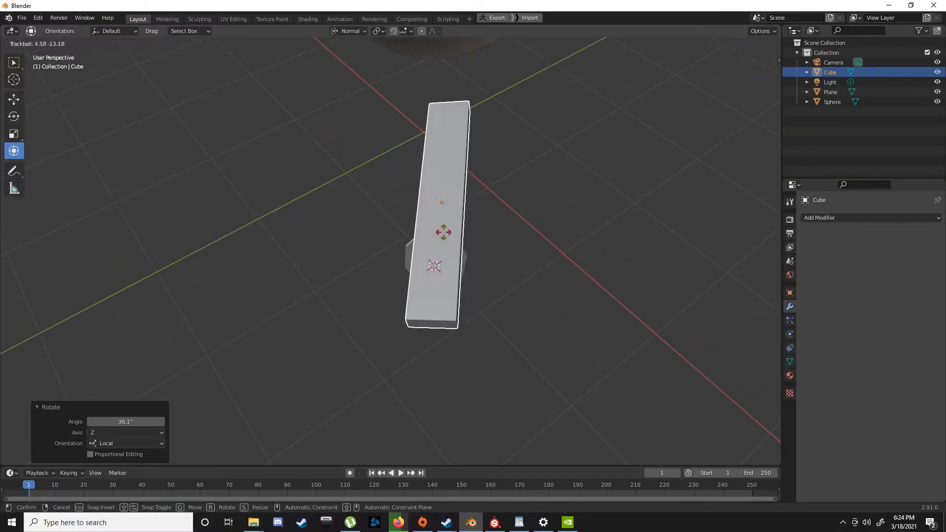
{"action": "left_click", "coordinate": [447, 233]}
{"action": "key", "text": "r"}
{"action": "key", "text": "z"}
{"action": "left_click", "coordinate": [456, 231]}
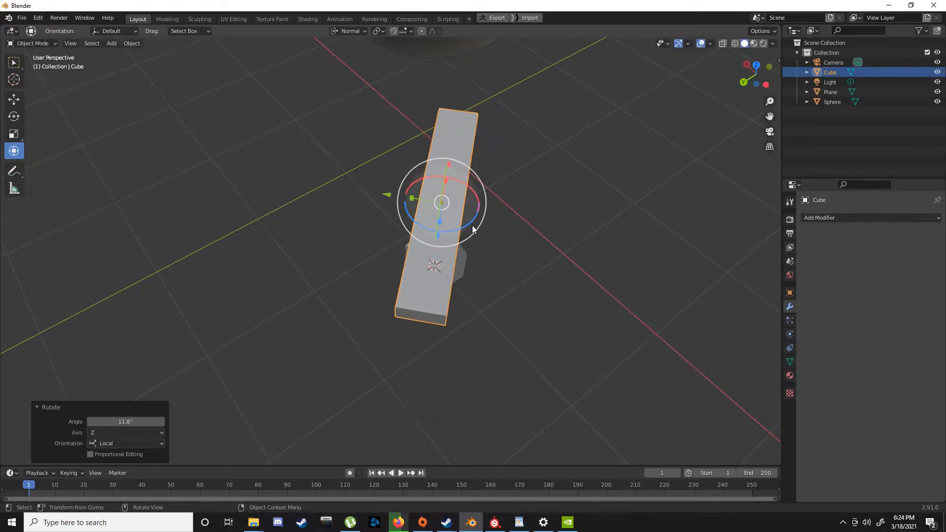
Move the bar about 0.98 m along its local X axis and make it thinner along its local Z axis.
{"action": "key", "text": "KP_7"}
{"action": "scroll", "coordinate": [467, 225], "scroll_direction": "up", "scroll_amount": 2}
{"action": "scroll", "coordinate": [462, 227], "scroll_direction": "up", "scroll_amount": 1}
{"action": "left_click_drag", "start_coordinate": [350, 325], "coordinate": [485, 456]}
{"action": "middle_click_drag", "start_coordinate": [395, 370], "coordinate": [489, 200]}
{"action": "key", "text": "s"}
{"action": "key", "text": "z"}
{"action": "key", "text": "z"}
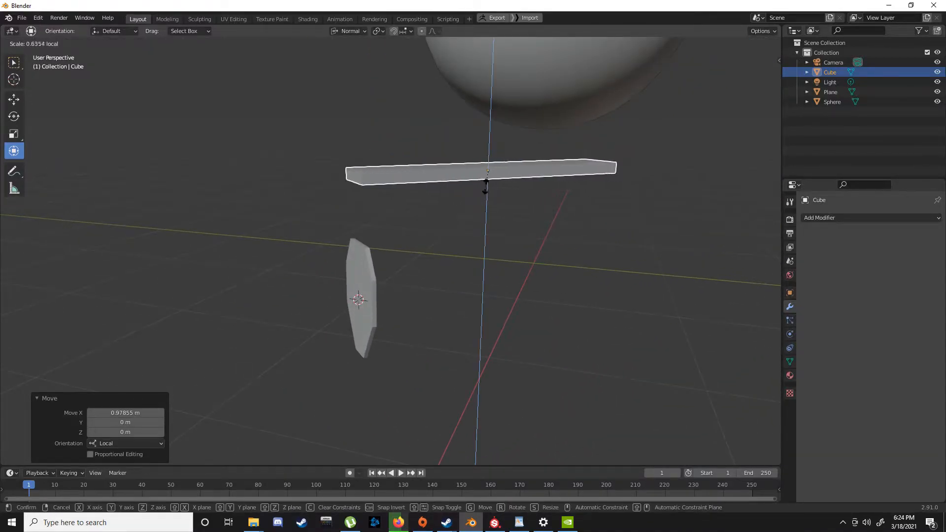
{"action": "left_click", "coordinate": [497, 190]}
Tilt the bar about -38° around its local Y axis and shift it along its local axes toward the eight-sided piece.
{"action": "left_click_drag", "start_coordinate": [477, 141], "coordinate": [497, 179]}
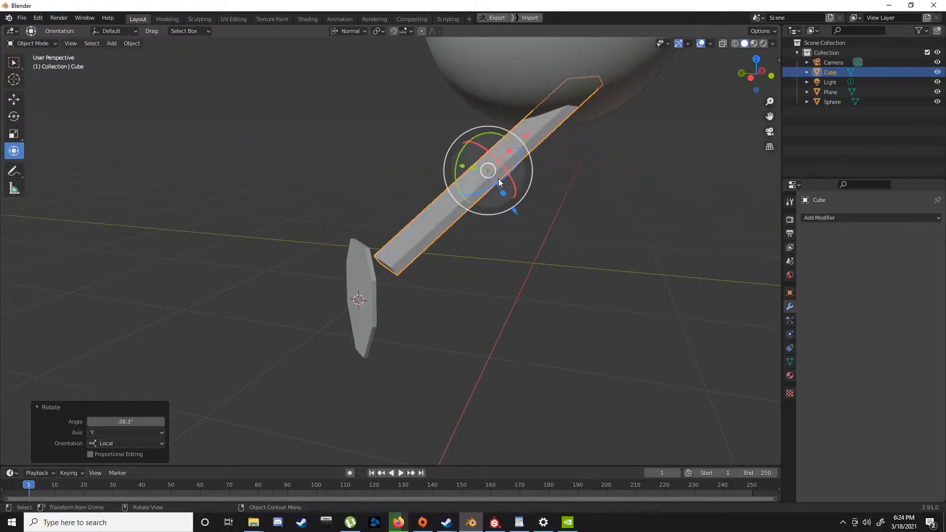
{"action": "left_click_drag", "start_coordinate": [516, 211], "coordinate": [451, 152]}
{"action": "left_click_drag", "start_coordinate": [503, 112], "coordinate": [448, 156]}
Shorten the bar to about 0.51 along its local X axis and move it about 0.32 m along the same axis.
{"action": "middle_click_drag", "start_coordinate": [448, 155], "coordinate": [459, 209]}
{"action": "key", "text": "s"}
{"action": "key", "text": "x"}
{"action": "key", "text": "x"}
{"action": "left_click", "coordinate": [452, 233]}
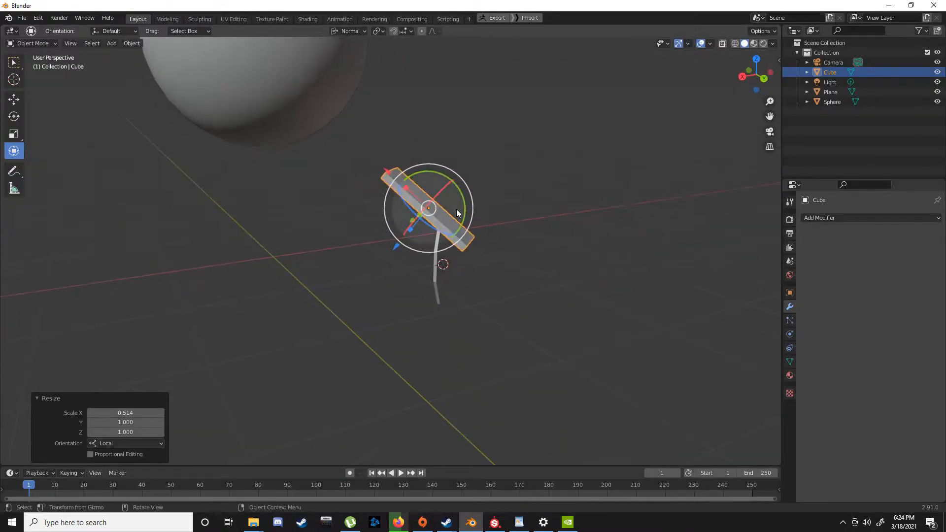
{"action": "left_click_drag", "start_coordinate": [387, 175], "coordinate": [369, 145]}
{"action": "middle_click_drag", "start_coordinate": [368, 144], "coordinate": [451, 152]}
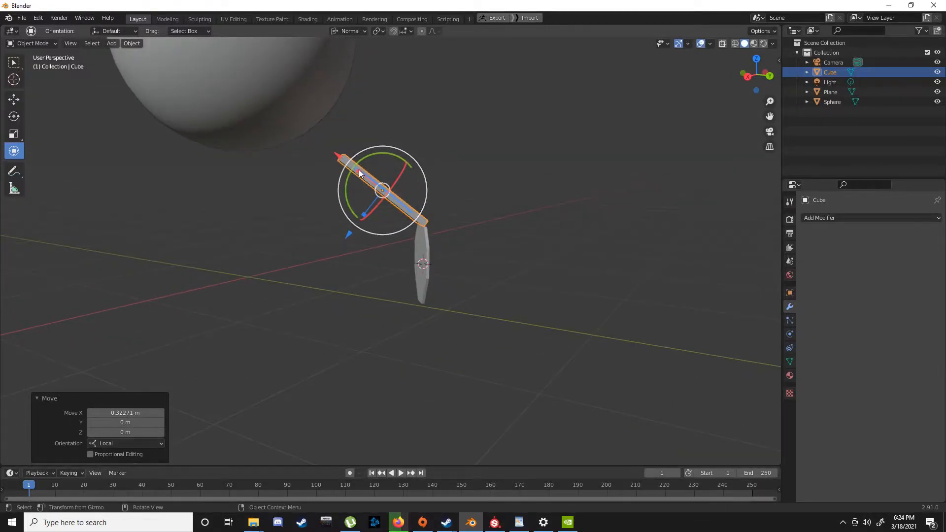
Fine-tune the bar's position so that its lower end sits just above the upper edge of the eight-sided piece.
{"action": "left_click_drag", "start_coordinate": [359, 169], "coordinate": [367, 179]}
{"action": "mouse_move", "coordinate": [367, 178]}
{"action": "middle_mouse_down"}
{"action": "mouse_move", "coordinate": [371, 187]}
{"action": "mouse_move", "coordinate": [365, 167]}
{"action": "middle_mouse_up"}
{"action": "left_click_drag", "start_coordinate": [371, 142], "coordinate": [387, 159]}
{"action": "middle_click_drag", "start_coordinate": [387, 160], "coordinate": [412, 148]}
{"action": "left_click_drag", "start_coordinate": [390, 176], "coordinate": [387, 175]}
{"action": "scroll", "coordinate": [475, 211], "scroll_direction": "up", "scroll_amount": 5}
{"action": "middle_click_drag", "start_coordinate": [457, 239], "coordinate": [318, 179]}
{"action": "left_click_drag", "start_coordinate": [331, 122], "coordinate": [304, 138]}
{"action": "middle_click_drag", "start_coordinate": [304, 138], "coordinate": [275, 167]}
{"action": "left_click_drag", "start_coordinate": [281, 172], "coordinate": [268, 171]}
{"action": "left_click_drag", "start_coordinate": [309, 116], "coordinate": [327, 112]}
{"action": "middle_click_drag", "start_coordinate": [328, 112], "coordinate": [369, 188]}
Try a Bevel modifier on the bar with amounts of 0.03 m and 0.05 m, and remove the modifier.
{"action": "left_click", "coordinate": [840, 218]}
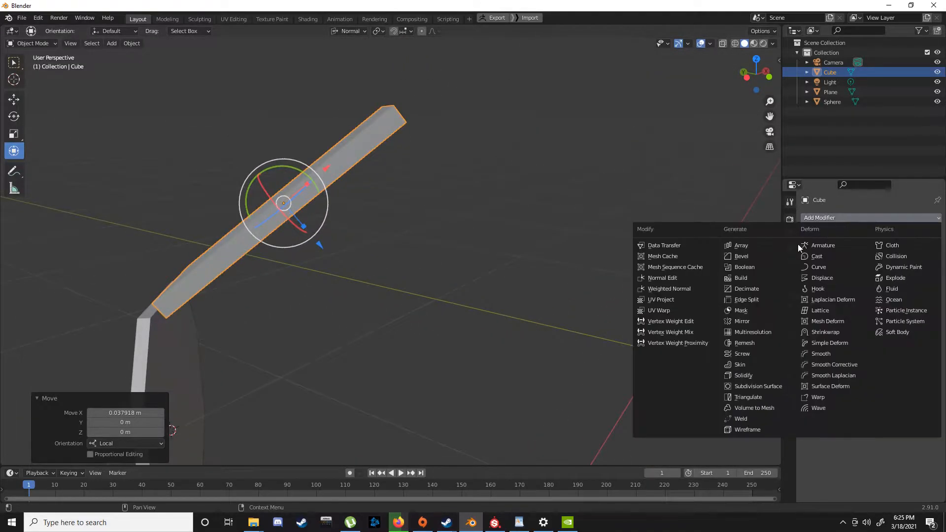
{"action": "left_click", "coordinate": [752, 255]}
{"action": "middle_click_drag", "start_coordinate": [460, 196], "coordinate": [628, 260]}
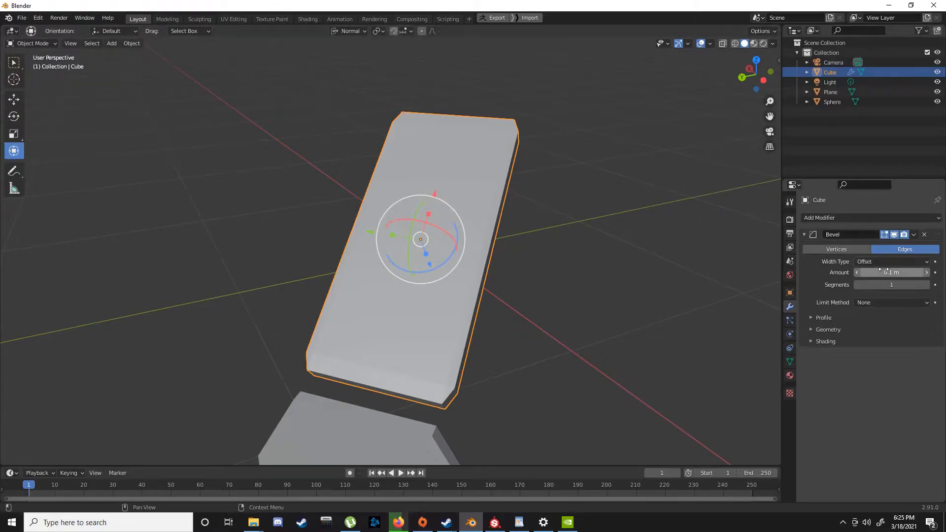
{"action": "mouse_move", "coordinate": [891, 273]}
{"action": "left_mouse_down"}
{"action": "mouse_move", "coordinate": [906, 273]}
{"action": "mouse_move", "coordinate": [887, 273]}
{"action": "left_mouse_up"}
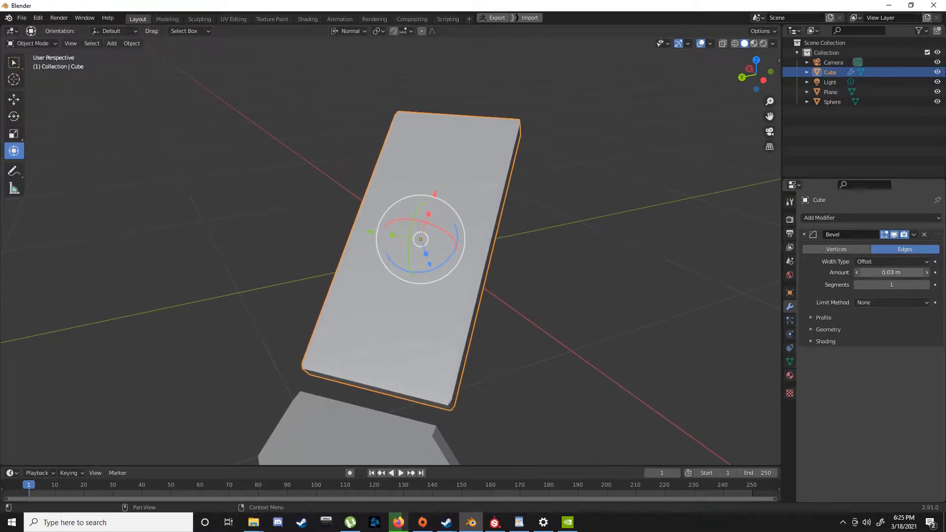
{"action": "middle_click_drag", "start_coordinate": [678, 261], "coordinate": [876, 270]}
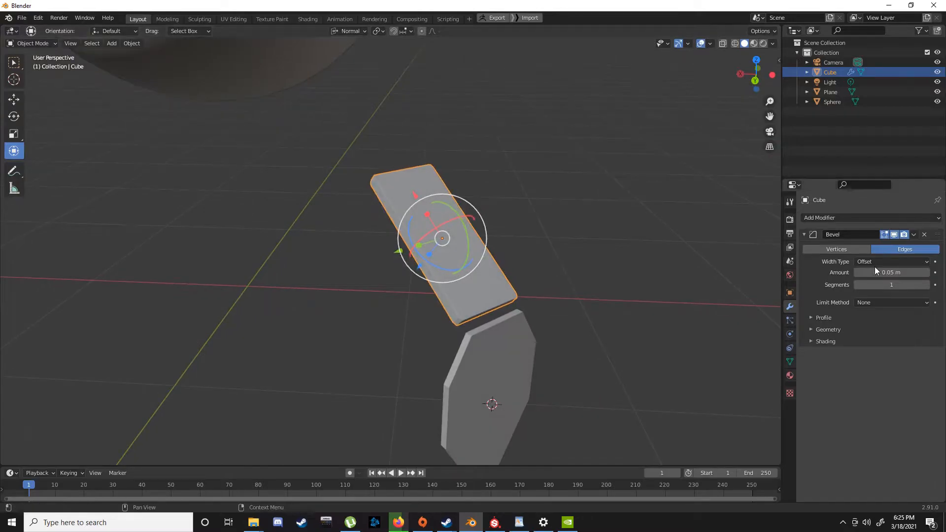
{"action": "left_click", "coordinate": [925, 235]}
Add loop cuts close to both short ends of the bar's mesh, with slide factors of about -0.985 and 0.979.
{"action": "middle_click_drag", "start_coordinate": [665, 220], "coordinate": [433, 233]}
{"action": "key", "text": "Tab"}
{"action": "scroll", "coordinate": [427, 282], "scroll_direction": "up", "scroll_amount": 3}
{"action": "scroll", "coordinate": [433, 233], "scroll_direction": "down", "scroll_amount": 2}
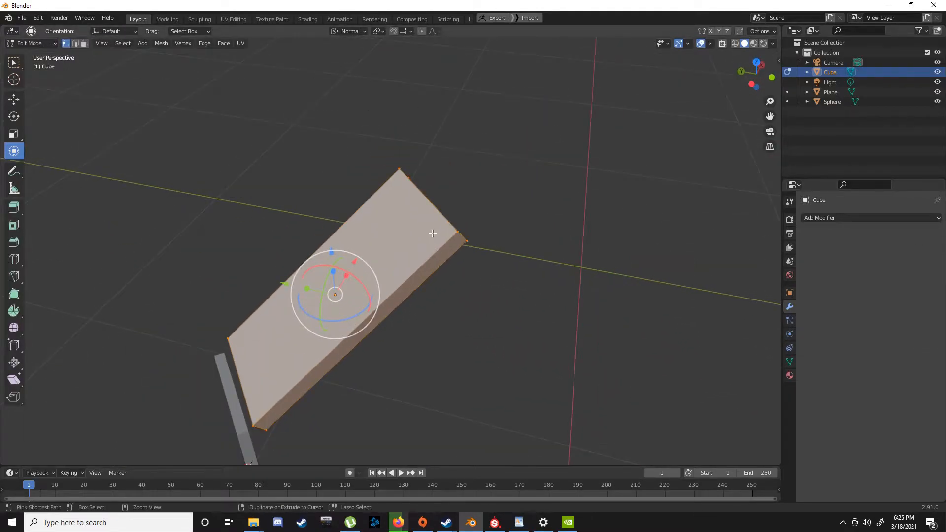
{"action": "left_click", "coordinate": [358, 196]}
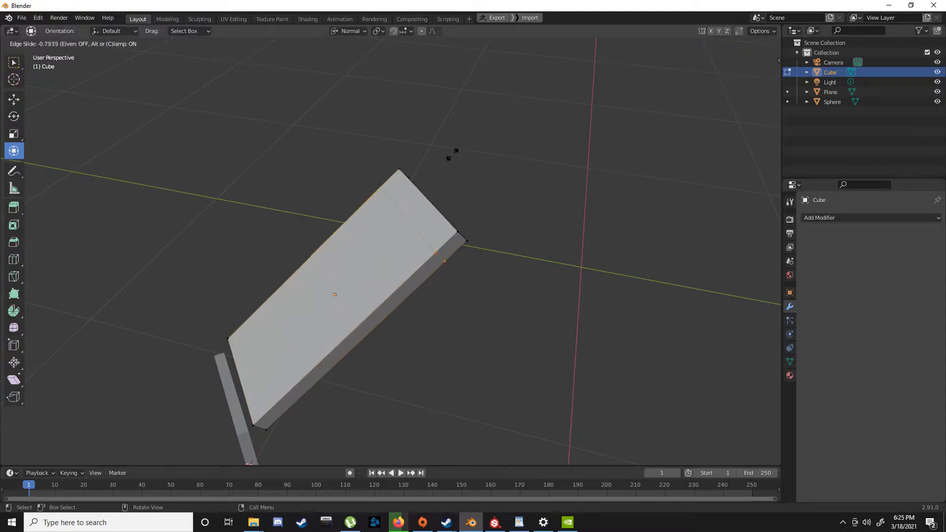
{"action": "left_click", "coordinate": [471, 142]}
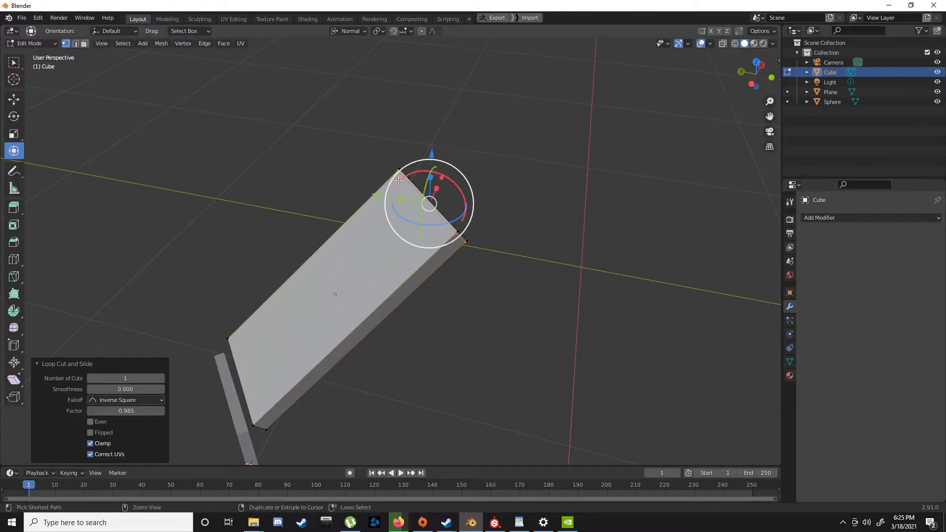
{"action": "key", "text": "g"}
{"action": "key", "text": "g"}
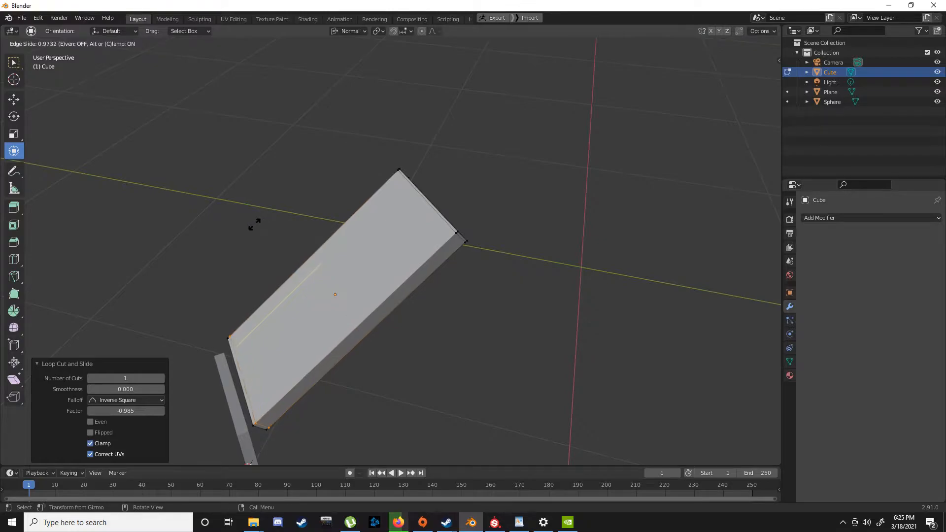
{"action": "left_click", "coordinate": [253, 224]}
Add loop cuts close to both long sides of the bar, with slide factors of about 0.943 and -0.97, and return to Object Mode.
{"action": "middle_click_drag", "start_coordinate": [253, 225], "coordinate": [540, 225]}
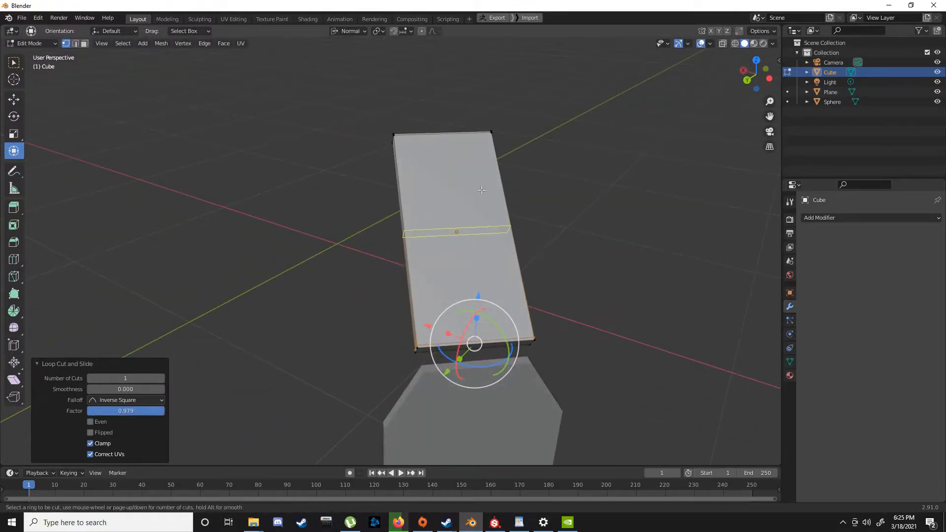
{"action": "left_click", "coordinate": [462, 136]}
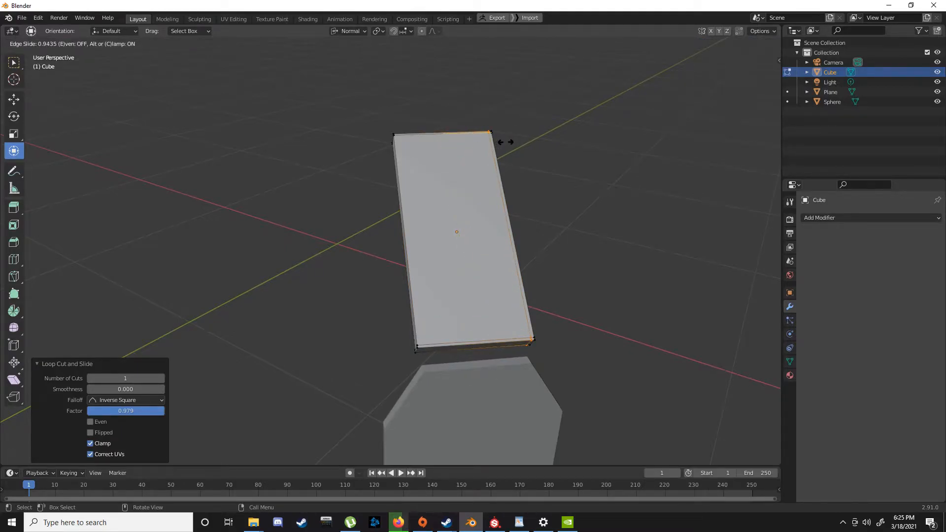
{"action": "left_click", "coordinate": [506, 142]}
{"action": "left_click", "coordinate": [443, 136]}
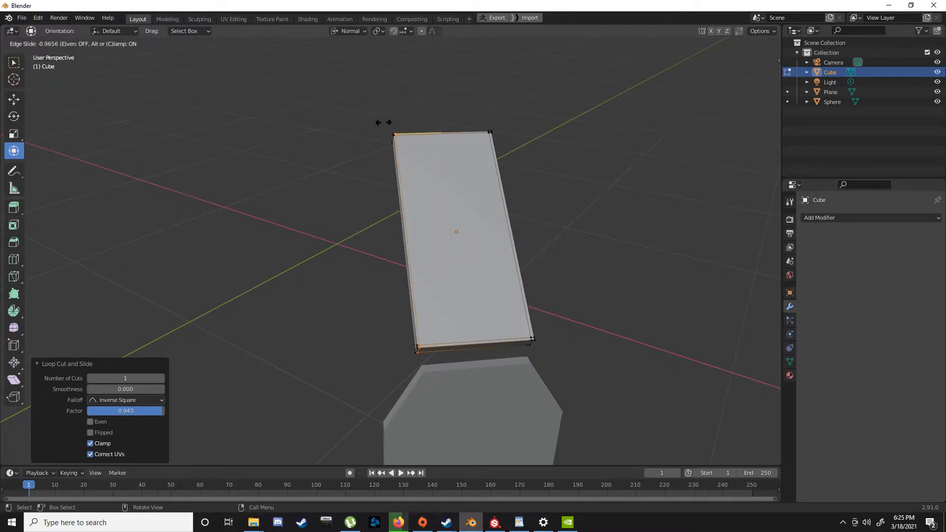
{"action": "left_click", "coordinate": [383, 122]}
{"action": "key", "text": "Tab"}
Add a Bevel modifier to the loop-cut bar and raise its amount to 1.45 m.
{"action": "middle_click_drag", "start_coordinate": [459, 165], "coordinate": [498, 178]}
{"action": "left_click", "coordinate": [840, 218]}
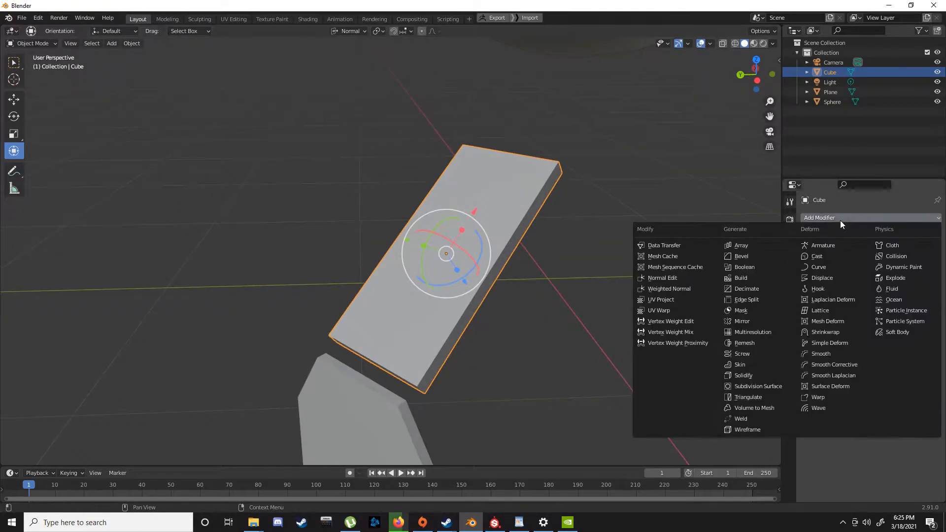
{"action": "left_click", "coordinate": [758, 257]}
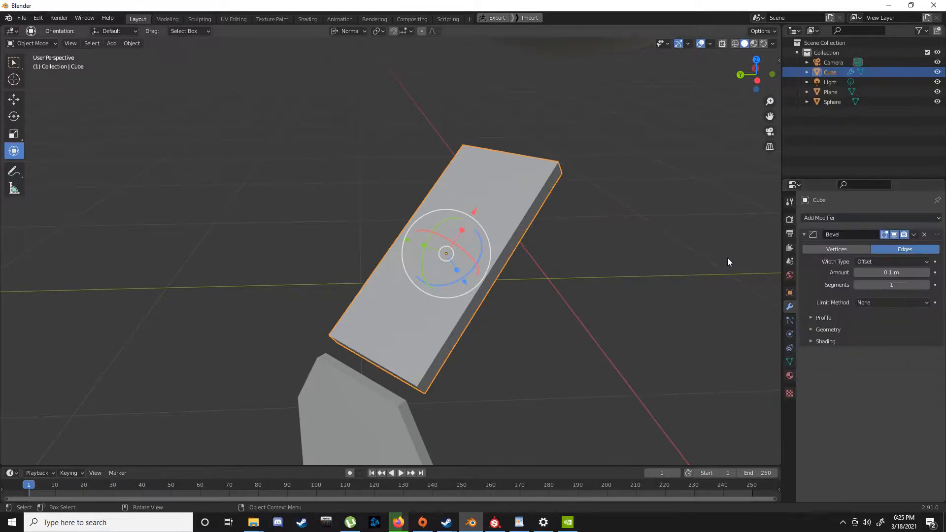
{"action": "scroll", "coordinate": [675, 208], "scroll_direction": "up", "scroll_amount": 4}
{"action": "scroll", "coordinate": [674, 210], "scroll_direction": "up", "scroll_amount": 1}
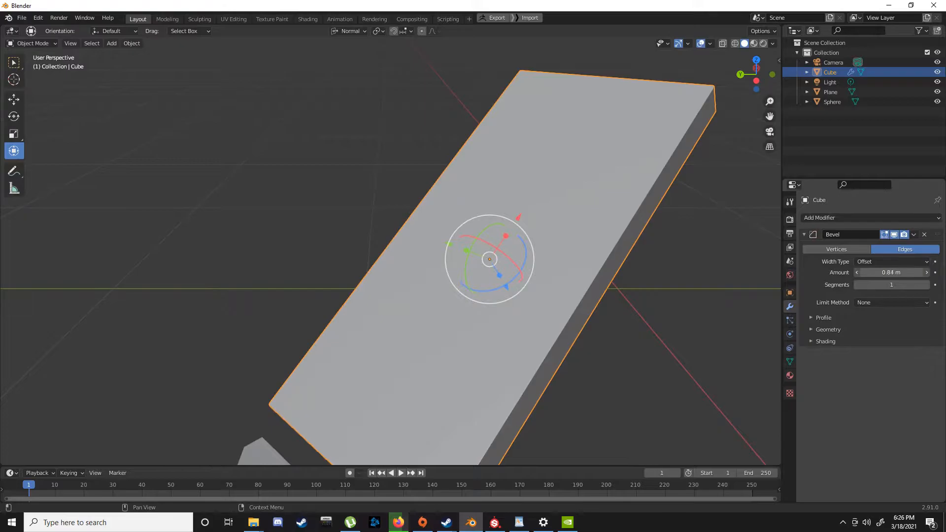
{"action": "scroll", "coordinate": [625, 238], "scroll_direction": "down", "scroll_amount": 4}
{"action": "middle_click_drag", "start_coordinate": [625, 238], "coordinate": [595, 256]}
{"action": "key", "text": "Tab"}
{"action": "key", "text": "Tab"}
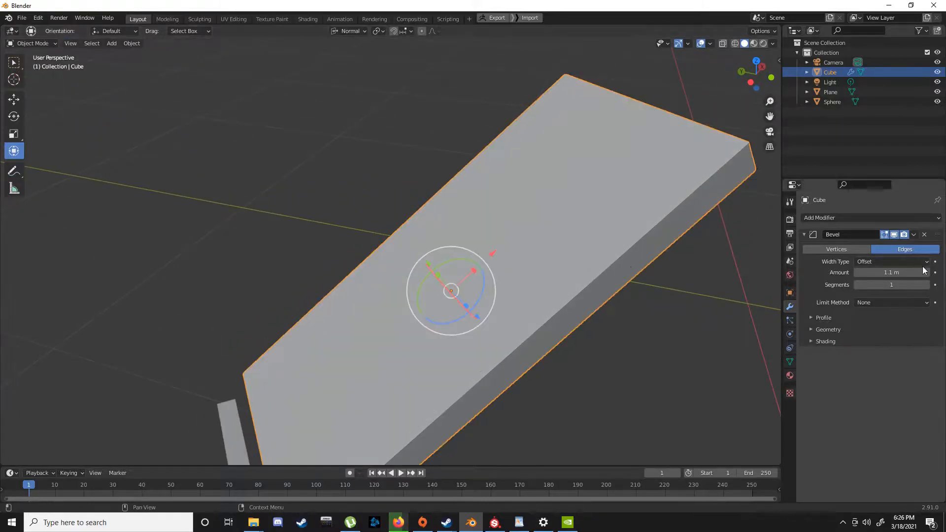
{"action": "key", "text": "Tab"}
{"action": "middle_click_drag", "start_coordinate": [650, 249], "coordinate": [459, 260]}
{"action": "left_click", "coordinate": [483, 312]}
{"action": "middle_click_drag", "start_coordinate": [483, 312], "coordinate": [418, 255]}
{"action": "left_click", "coordinate": [401, 265]}
Add a cylinder at the 3D cursor and scale it uniformly to about 0.16.
{"action": "key", "text": "shift+a"}
{"action": "mouse_move", "coordinate": [360, 300]}
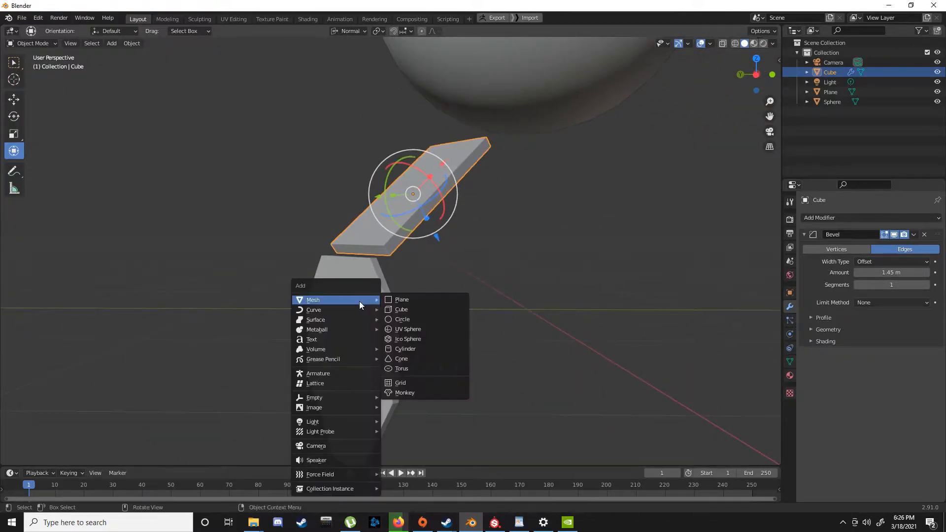
{"action": "left_click", "coordinate": [410, 349]}
{"action": "scroll", "coordinate": [386, 313], "scroll_direction": "down", "scroll_amount": 10}
{"action": "scroll", "coordinate": [377, 252], "scroll_direction": "up", "scroll_amount": 5}
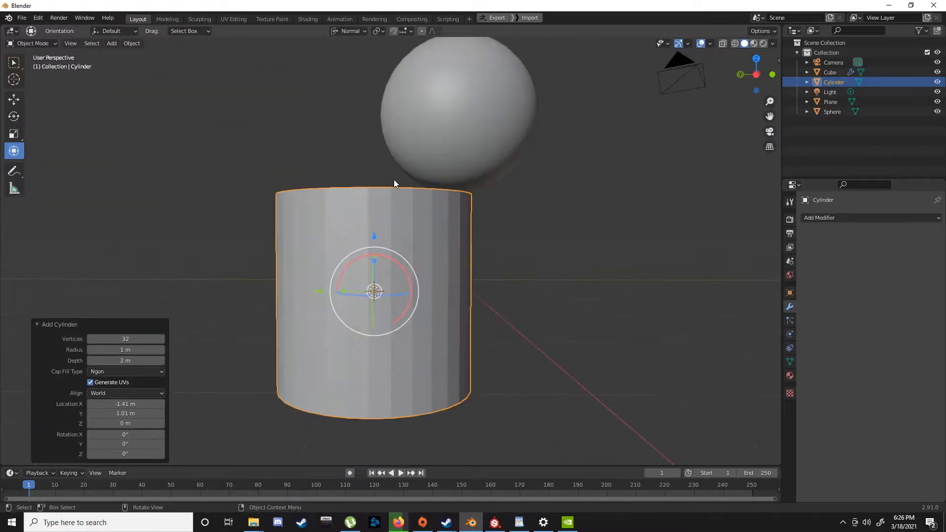
{"action": "key", "text": "s"}
{"action": "left_click", "coordinate": [370, 273]}
{"action": "middle_click_drag", "start_coordinate": [371, 274], "coordinate": [442, 295]}
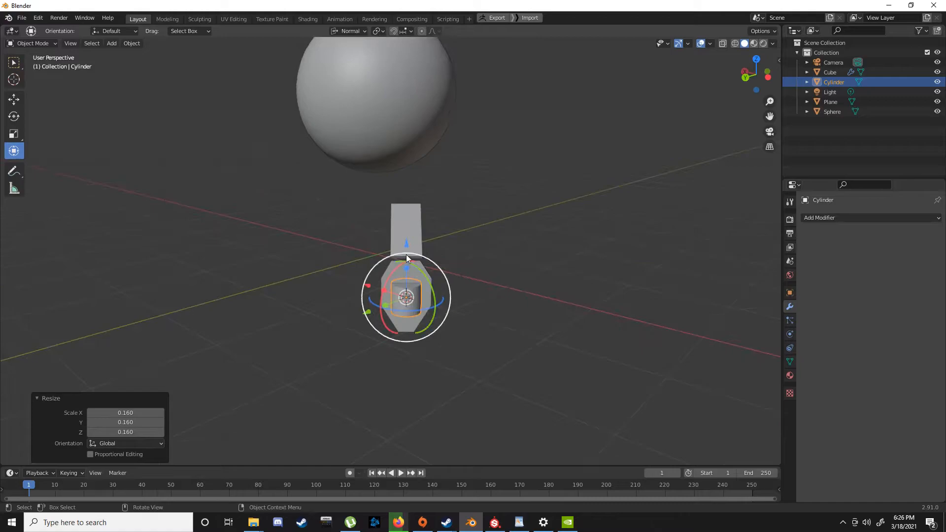
Raise the cylinder about 0.47 m along Z to the joint between the bar and the eight-sided piece.
{"action": "left_click_drag", "start_coordinate": [410, 242], "coordinate": [421, 198]}
{"action": "scroll", "coordinate": [424, 238], "scroll_direction": "up", "scroll_amount": 5}
{"action": "middle_click_drag", "start_coordinate": [424, 239], "coordinate": [473, 228]}
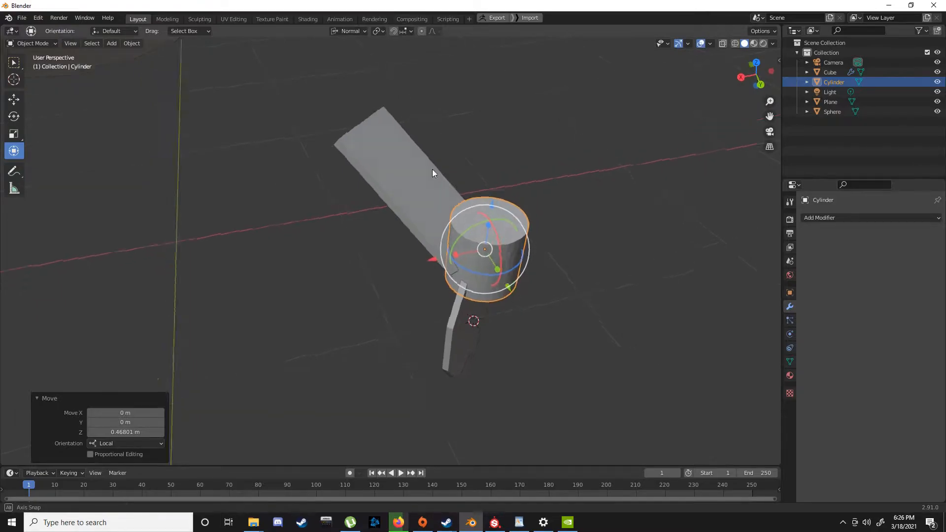
Set the transform orientation to Global and lay the cylinder on its side, turned about -54° around Z.
{"action": "middle_click_drag", "start_coordinate": [438, 169], "coordinate": [365, 74]}
{"action": "left_click", "coordinate": [350, 31]}
{"action": "left_click", "coordinate": [341, 63]}
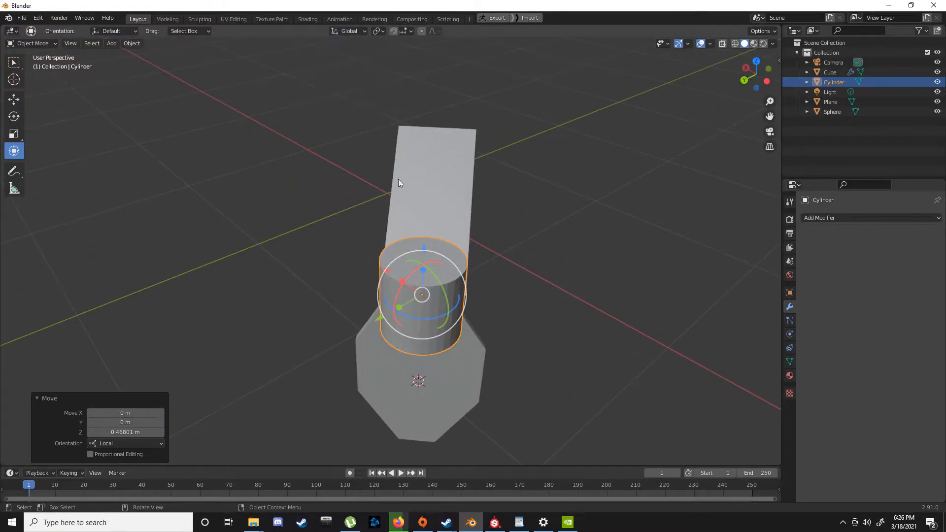
{"action": "left_click_drag", "start_coordinate": [415, 275], "coordinate": [412, 315]}
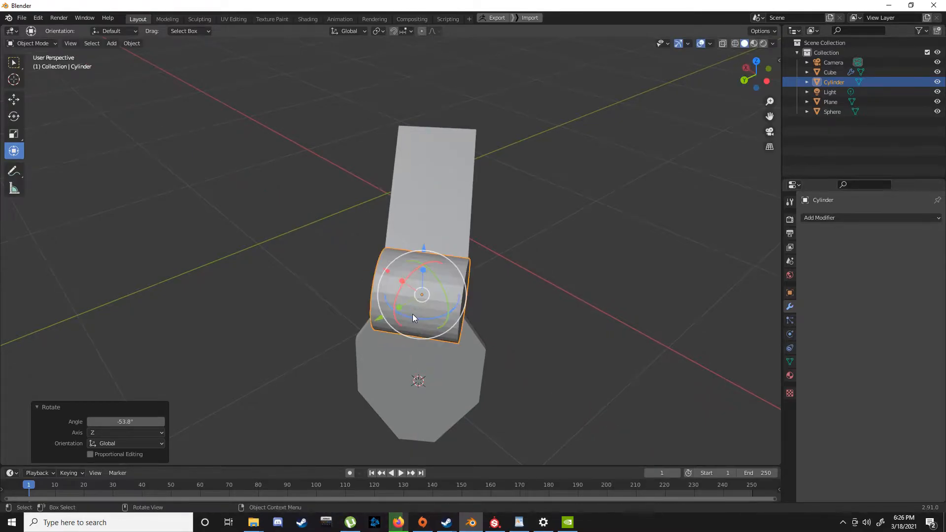
Set the transform orientation to Normal and shrink the cylinder uniformly to roughly a quarter of its size.
{"action": "left_click", "coordinate": [349, 31]}
{"action": "left_click", "coordinate": [330, 81]}
{"action": "middle_click_drag", "start_coordinate": [486, 190], "coordinate": [345, 193]}
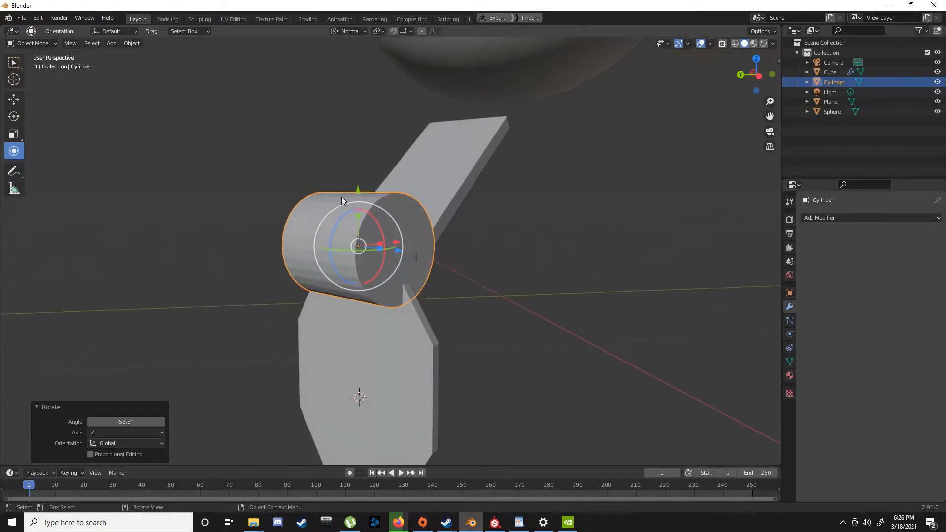
{"action": "key", "text": "s"}
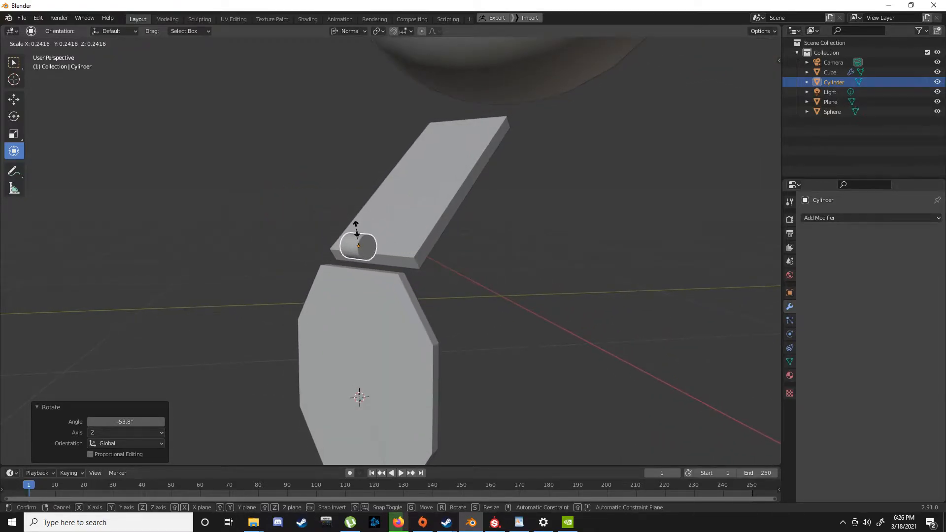
{"action": "left_click", "coordinate": [360, 231]}
{"action": "middle_click_drag", "start_coordinate": [361, 230], "coordinate": [456, 277]}
Move the small cylinder into the joint between the bar's lower end and the eight-sided piece.
{"action": "key", "text": "g"}
{"action": "key", "text": "y"}
{"action": "key", "text": "y"}
{"action": "left_click", "coordinate": [416, 183]}
{"action": "left_click_drag", "start_coordinate": [492, 379], "coordinate": [491, 376]}
{"action": "middle_click_drag", "start_coordinate": [492, 376], "coordinate": [362, 247]}
{"action": "left_click_drag", "start_coordinate": [321, 251], "coordinate": [342, 250]}
{"action": "middle_click_drag", "start_coordinate": [342, 249], "coordinate": [447, 305]}
Stretch the cylinder along its axis to span the bar's width and lower it about 0.012 m along local Y.
{"action": "left_click_drag", "start_coordinate": [452, 296], "coordinate": [553, 324]}
{"action": "middle_click_drag", "start_coordinate": [553, 323], "coordinate": [367, 246]}
{"action": "left_click_drag", "start_coordinate": [320, 205], "coordinate": [328, 229]}
{"action": "middle_click_drag", "start_coordinate": [327, 225], "coordinate": [439, 306]}
Shade the cylinder smooth and enable Auto Smooth at 30° in its normals settings.
{"action": "right_click", "coordinate": [432, 303]}
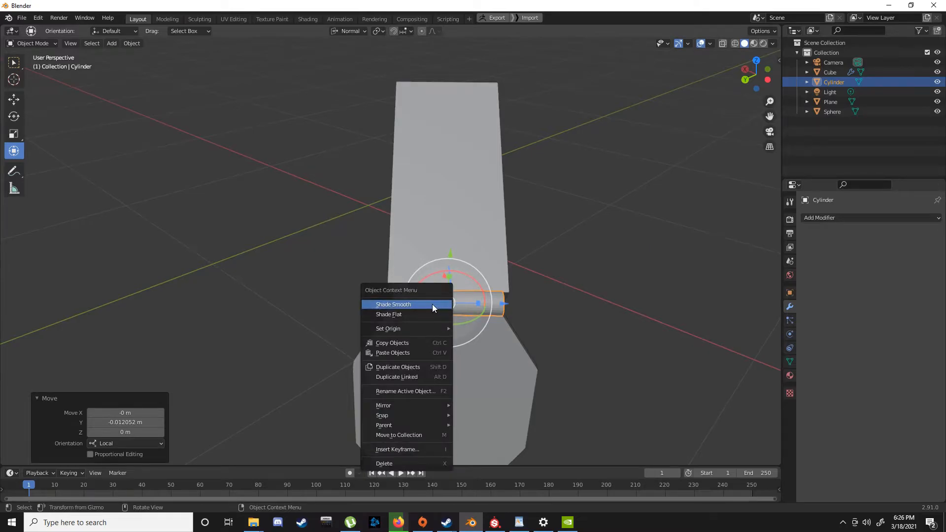
{"action": "left_click", "coordinate": [432, 304]}
{"action": "middle_click_drag", "start_coordinate": [338, 294], "coordinate": [489, 341]}
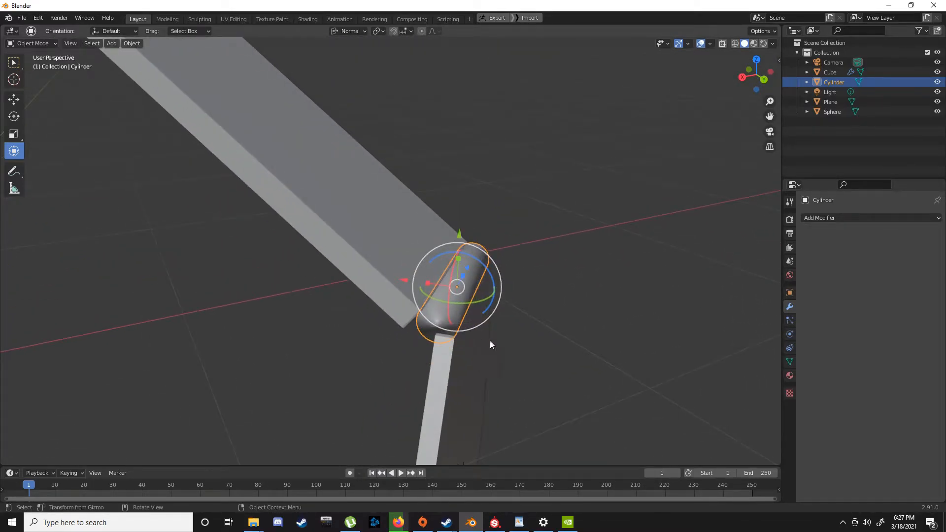
{"action": "left_click", "coordinate": [789, 363]}
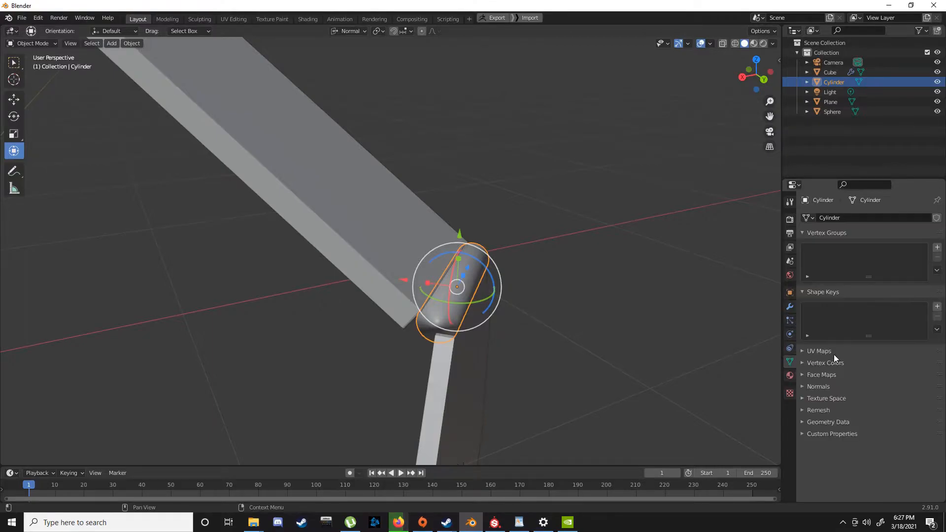
{"action": "left_click", "coordinate": [824, 386]}
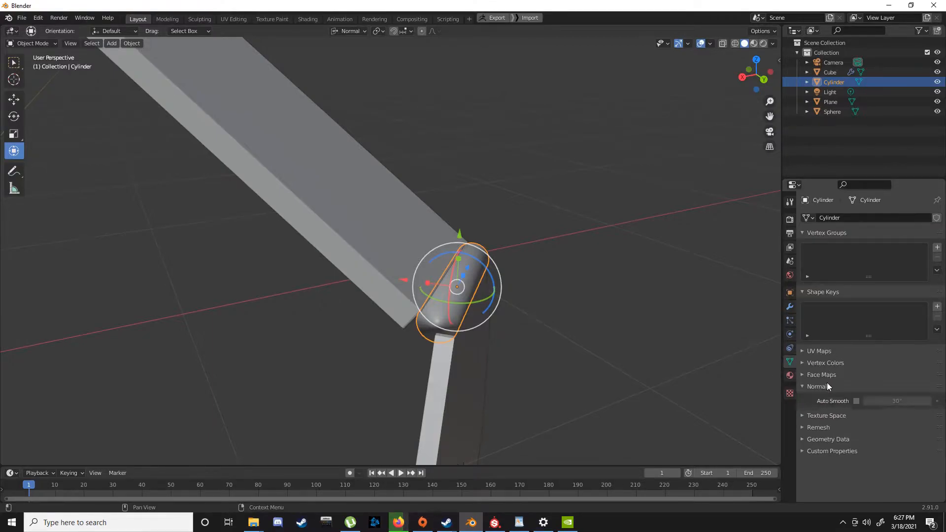
{"action": "left_click", "coordinate": [856, 401]}
Nudge the smoothed cylinder slightly to seat it in the joint.
{"action": "middle_click_drag", "start_coordinate": [641, 305], "coordinate": [405, 232]}
{"action": "left_click_drag", "start_coordinate": [326, 236], "coordinate": [335, 242]}
{"action": "left_click_drag", "start_coordinate": [380, 290], "coordinate": [392, 295]}
{"action": "scroll", "coordinate": [376, 290], "scroll_direction": "down", "scroll_amount": 5}
{"action": "left_click", "coordinate": [307, 249]}
Duplicate the joint cylinder and move the copy to the bar's upper end, raising it about 0.45 m along local Y.
{"action": "middle_click_drag", "start_coordinate": [307, 250], "coordinate": [394, 266]}
{"action": "left_click", "coordinate": [367, 274]}
{"action": "key", "text": "shift+d"}
{"action": "key", "text": "Escape"}
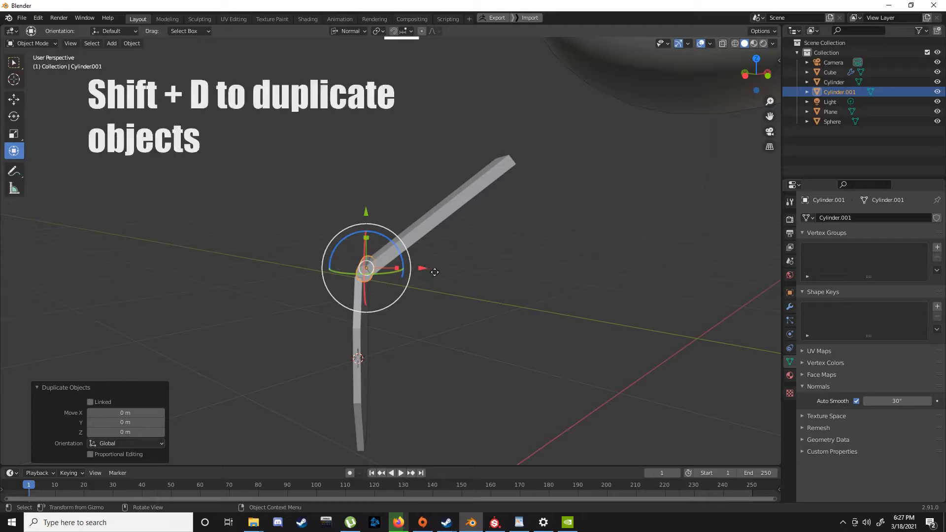
{"action": "left_click_drag", "start_coordinate": [427, 267], "coordinate": [549, 268]}
{"action": "left_click_drag", "start_coordinate": [498, 215], "coordinate": [504, 116]}
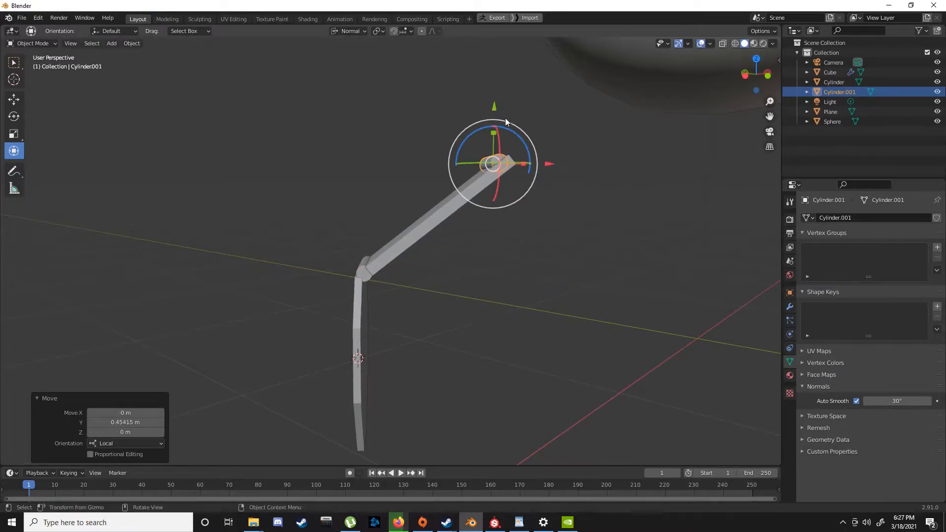
Fine-tune the position of the copied joint cylinder so it sits flush on the bar's upper end.
{"action": "middle_click_drag", "start_coordinate": [505, 119], "coordinate": [544, 190]}
{"action": "left_click_drag", "start_coordinate": [537, 186], "coordinate": [557, 194]}
{"action": "middle_click_drag", "start_coordinate": [557, 194], "coordinate": [486, 181]}
{"action": "left_click_drag", "start_coordinate": [496, 166], "coordinate": [502, 161]}
Duplicate the tilted bar and move the copy beyond the upper joint so it reaches up to the sphere.
{"action": "left_click", "coordinate": [445, 265]}
{"action": "mouse_move", "coordinate": [444, 265]}
{"action": "middle_mouse_down"}
{"action": "mouse_move", "coordinate": [450, 258]}
{"action": "mouse_move", "coordinate": [452, 271]}
{"action": "middle_mouse_up"}
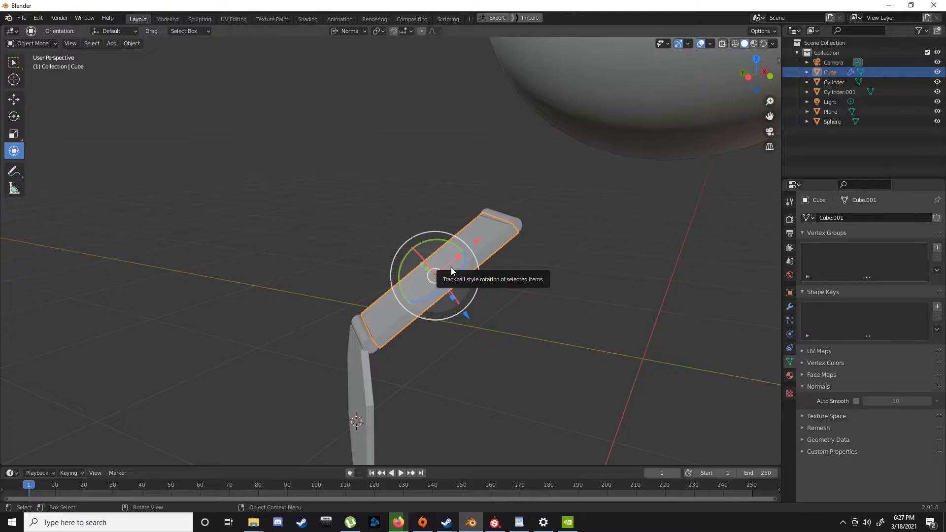
{"action": "key", "text": "shift+d"}
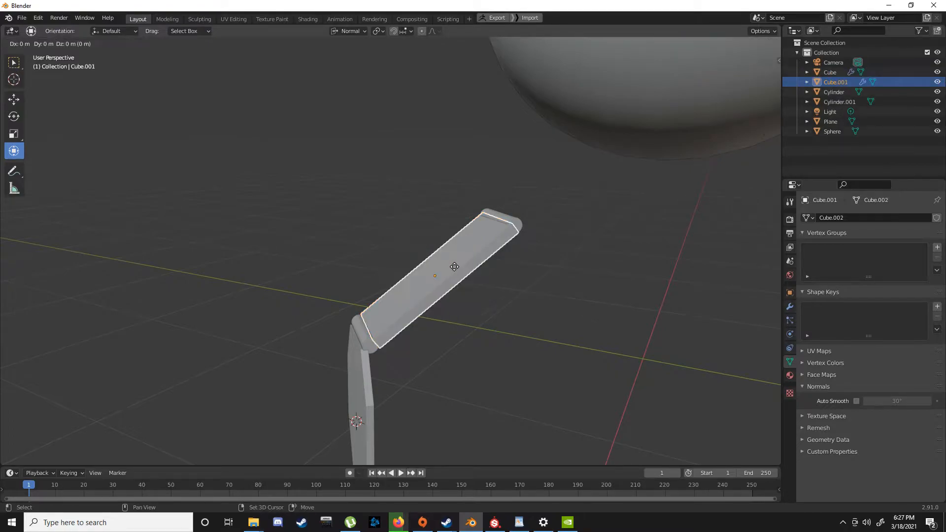
{"action": "right_click", "coordinate": [454, 267]}
{"action": "middle_click_drag", "start_coordinate": [471, 268], "coordinate": [468, 258]}
{"action": "left_click_drag", "start_coordinate": [468, 258], "coordinate": [654, 163]}
{"action": "middle_click_drag", "start_coordinate": [654, 163], "coordinate": [489, 208]}
{"action": "left_click_drag", "start_coordinate": [489, 208], "coordinate": [530, 262]}
{"action": "middle_click_drag", "start_coordinate": [530, 262], "coordinate": [739, 281]}
{"action": "left_click_drag", "start_coordinate": [341, 219], "coordinate": [345, 255]}
{"action": "left_click_drag", "start_coordinate": [267, 277], "coordinate": [303, 254]}
Rotate the lower bar about 30.7° around its local Y axis and lower it back onto the upright piece's joint.
{"action": "left_click", "coordinate": [374, 271]}
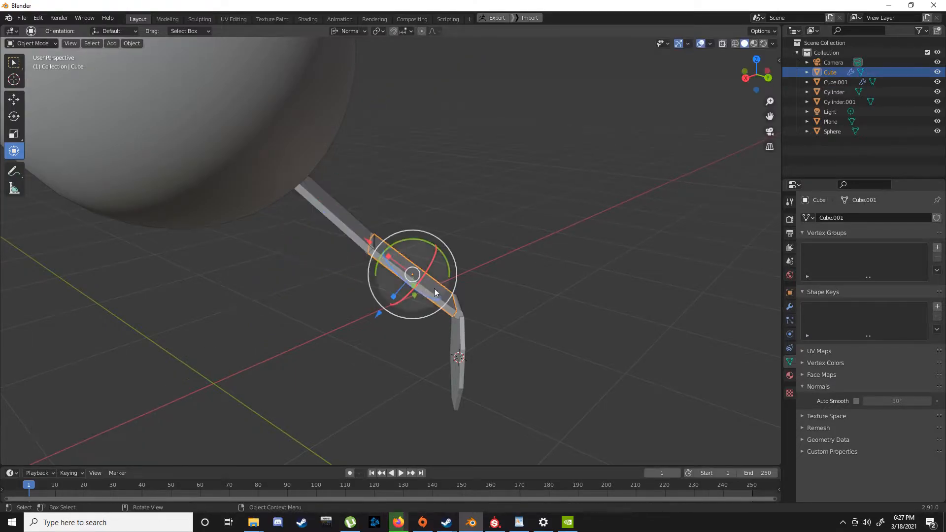
{"action": "mouse_move", "coordinate": [456, 263]}
{"action": "left_mouse_down"}
{"action": "mouse_move", "coordinate": [443, 254]}
{"action": "mouse_move", "coordinate": [453, 262]}
{"action": "left_mouse_up"}
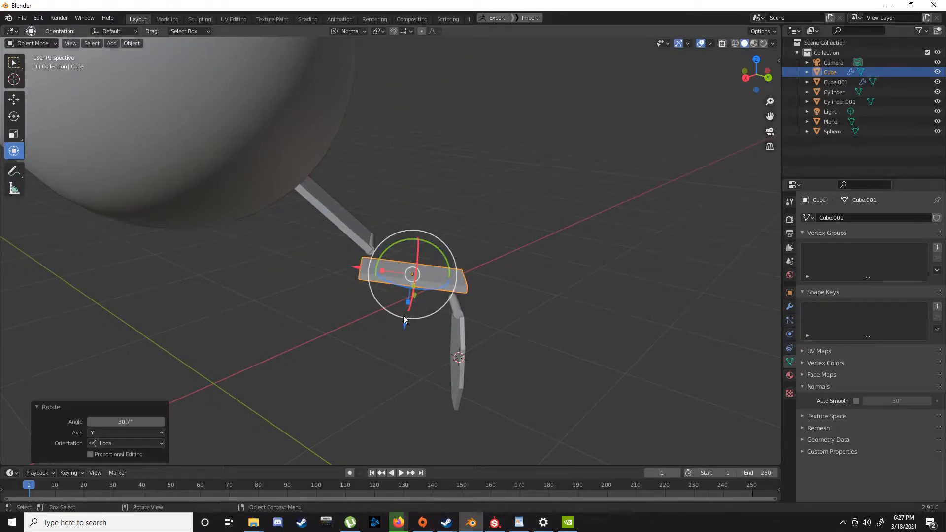
{"action": "middle_click_drag", "start_coordinate": [409, 316], "coordinate": [421, 312]}
{"action": "left_click_drag", "start_coordinate": [401, 352], "coordinate": [420, 374]}
{"action": "middle_click_drag", "start_coordinate": [420, 374], "coordinate": [417, 365]}
{"action": "left_click_drag", "start_coordinate": [370, 323], "coordinate": [375, 350]}
{"action": "left_click_drag", "start_coordinate": [412, 386], "coordinate": [414, 393]}
Move the second joint cylinder down to the lower bar's inner end, shifting it about 0.14 m along local X.
{"action": "left_click", "coordinate": [367, 250]}
{"action": "middle_click_drag", "start_coordinate": [374, 254], "coordinate": [385, 238]}
{"action": "left_click_drag", "start_coordinate": [363, 228], "coordinate": [365, 279]}
{"action": "left_click_drag", "start_coordinate": [312, 322], "coordinate": [288, 329]}
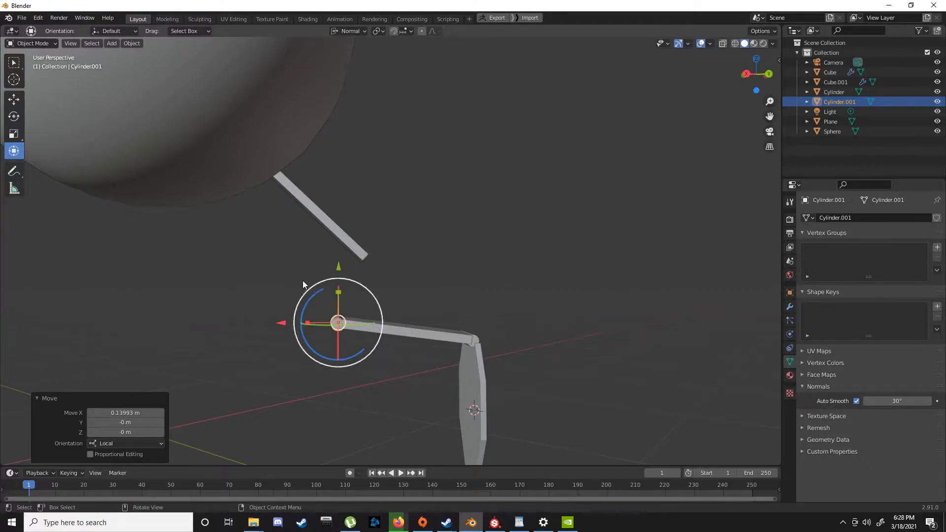
Rotate the upper bar to a steeper angle and move its lower end down to the inner joint.
{"action": "left_click", "coordinate": [340, 230]}
{"action": "key", "text": "r"}
{"action": "key", "text": "r"}
{"action": "left_click", "coordinate": [318, 252]}
{"action": "left_click_drag", "start_coordinate": [329, 250], "coordinate": [269, 274]}
{"action": "left_click_drag", "start_coordinate": [308, 202], "coordinate": [310, 211]}
Shift the steep upper bar along its local Z axis to line it up between the sphere and the inner joint.
{"action": "middle_click_drag", "start_coordinate": [429, 231], "coordinate": [503, 291]}
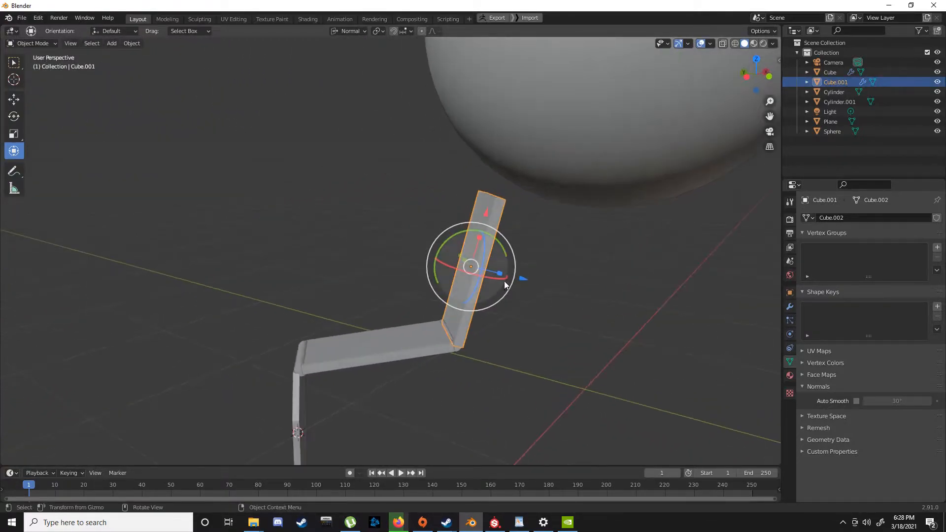
{"action": "left_click_drag", "start_coordinate": [520, 278], "coordinate": [584, 303]}
{"action": "left_click", "coordinate": [584, 303]}
{"action": "middle_click_drag", "start_coordinate": [584, 302], "coordinate": [401, 165]}
{"action": "left_click", "coordinate": [359, 209]}
{"action": "middle_click_drag", "start_coordinate": [400, 199], "coordinate": [504, 188]}
{"action": "left_click_drag", "start_coordinate": [504, 188], "coordinate": [447, 158]}
{"action": "middle_click_drag", "start_coordinate": [447, 157], "coordinate": [466, 217]}
{"action": "scroll", "coordinate": [465, 217], "scroll_direction": "up", "scroll_amount": 3}
{"action": "left_click", "coordinate": [469, 286]}
Nudge the inner joint cylinder about 0.015 m along local Z to seat it between the two bars.
{"action": "middle_click_drag", "start_coordinate": [469, 285], "coordinate": [525, 294]}
{"action": "scroll", "coordinate": [386, 286], "scroll_direction": "down", "scroll_amount": 6}
{"action": "middle_click_drag", "start_coordinate": [386, 262], "coordinate": [354, 311]}
{"action": "scroll", "coordinate": [488, 342], "scroll_direction": "up", "scroll_amount": 4}
{"action": "scroll", "coordinate": [412, 294], "scroll_direction": "up", "scroll_amount": 4}
{"action": "left_click", "coordinate": [318, 263]}
{"action": "scroll", "coordinate": [317, 262], "scroll_direction": "up", "scroll_amount": 3}
{"action": "left_click_drag", "start_coordinate": [395, 274], "coordinate": [405, 279]}
{"action": "scroll", "coordinate": [462, 331], "scroll_direction": "down", "scroll_amount": 4}
{"action": "scroll", "coordinate": [463, 332], "scroll_direction": "up", "scroll_amount": 4}
{"action": "middle_click_drag", "start_coordinate": [462, 332], "coordinate": [501, 251]}
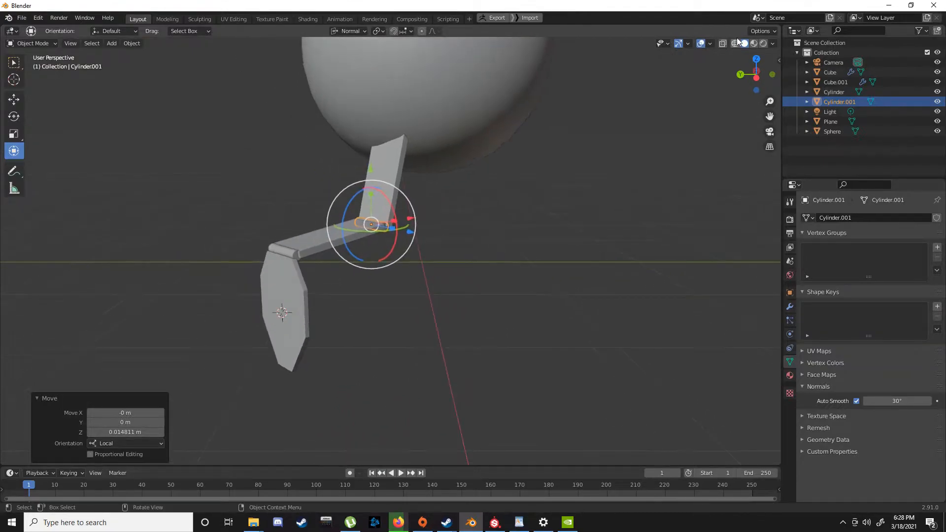
Switch the viewport to Material Preview and give the lower joint cylinder two material slots, each with a new material.
{"action": "middle_click_drag", "start_coordinate": [557, 52], "coordinate": [577, 124], "text": "shift"}
{"action": "left_click", "coordinate": [752, 43]}
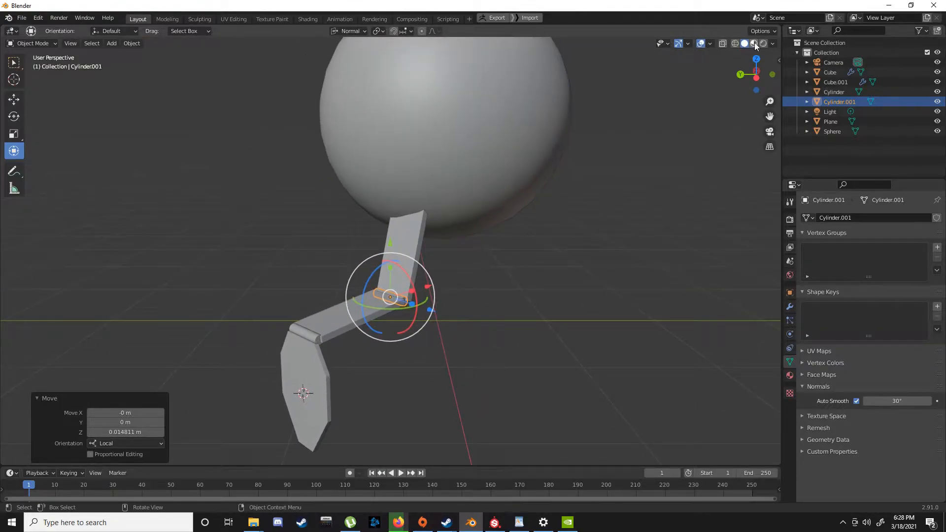
{"action": "middle_click_drag", "start_coordinate": [454, 153], "coordinate": [244, 230]}
{"action": "left_click", "coordinate": [281, 235]}
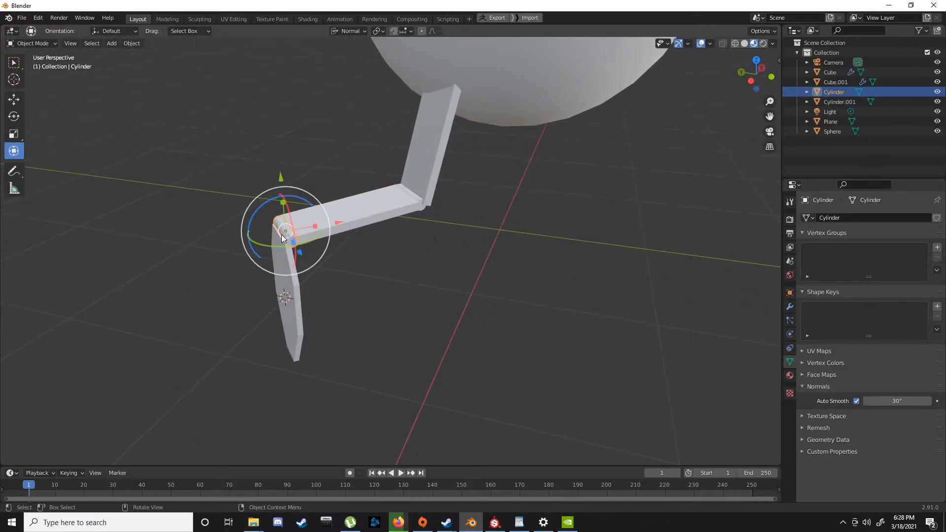
{"action": "left_click", "coordinate": [790, 375]}
{"action": "left_click", "coordinate": [829, 261]}
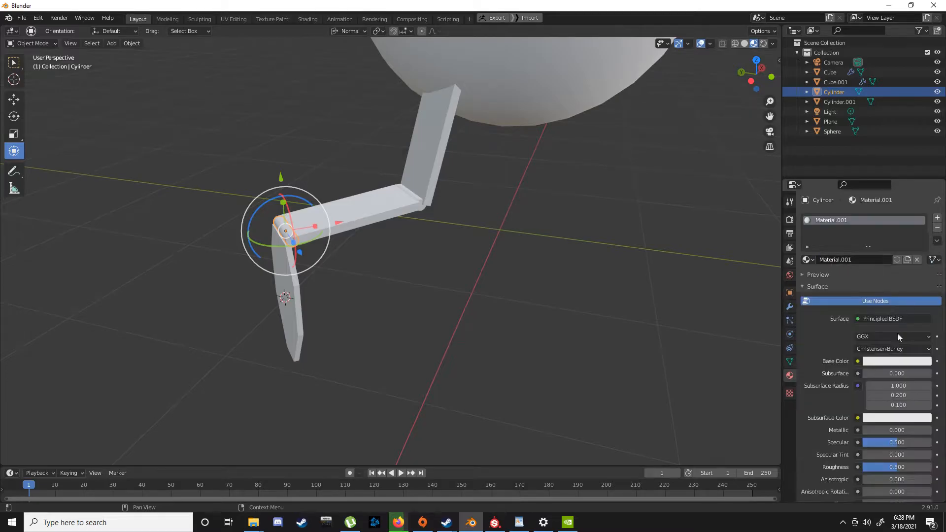
{"action": "left_click", "coordinate": [937, 218]}
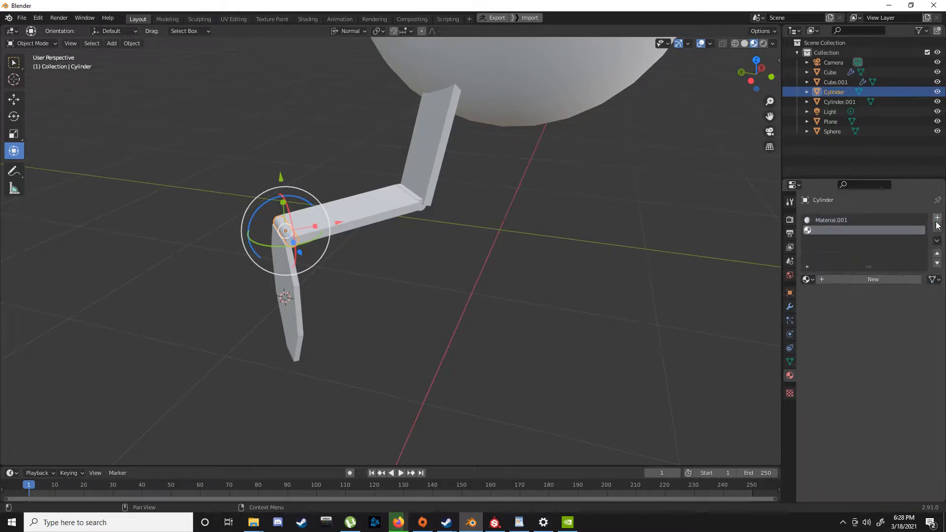
{"action": "left_click", "coordinate": [880, 277]}
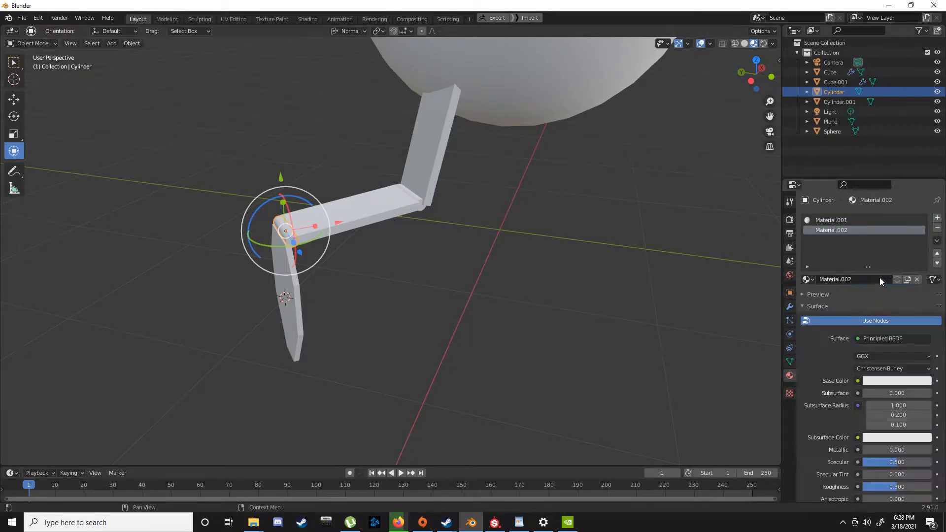
Enter Edit Mode on the lower joint cylinder and rename its second material to Black.
{"action": "left_click", "coordinate": [676, 268]}
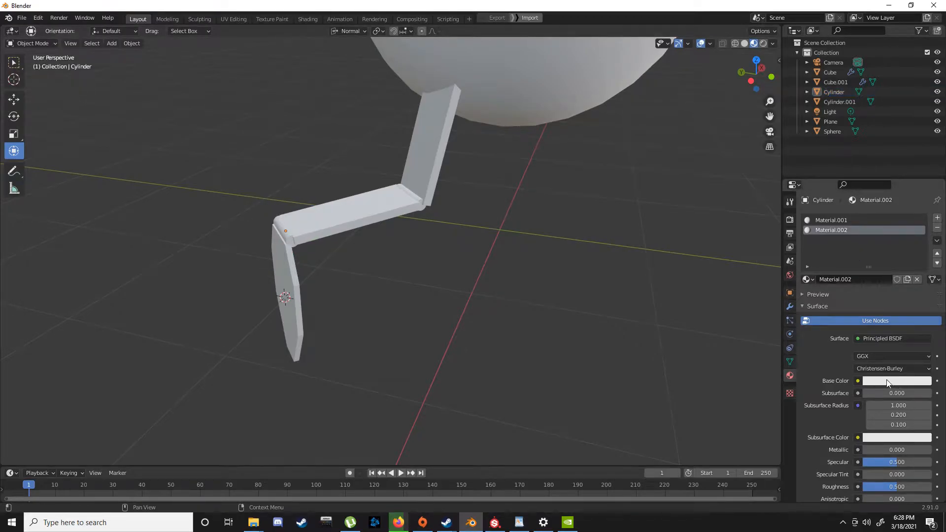
{"action": "scroll", "coordinate": [365, 242], "scroll_direction": "up", "scroll_amount": 2}
{"action": "left_click", "coordinate": [255, 232]}
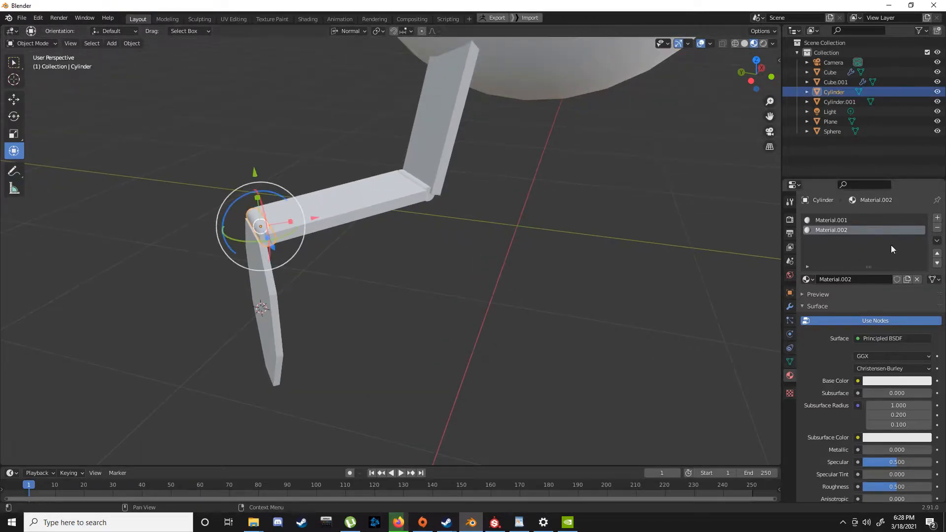
{"action": "middle_click_drag", "start_coordinate": [234, 205], "coordinate": [275, 210]}
{"action": "key", "text": "Tab"}
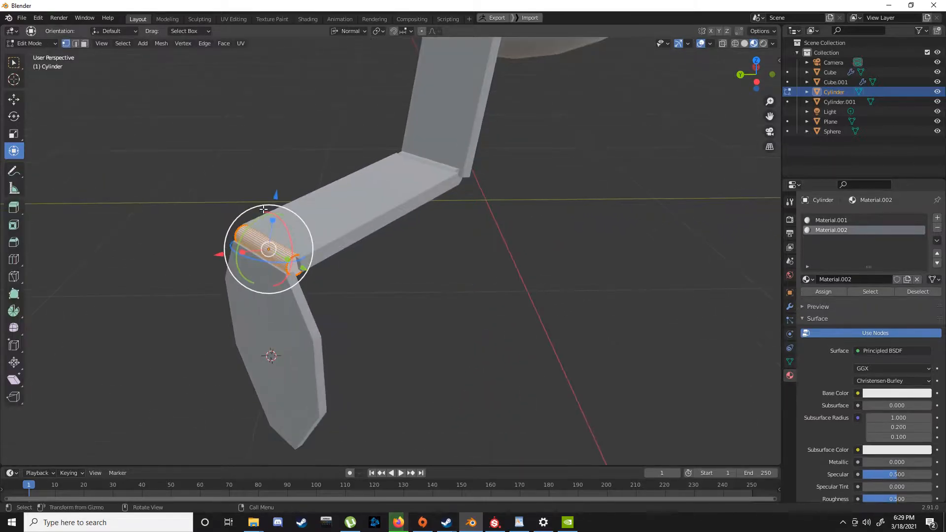
{"action": "double_click", "coordinate": [868, 231]}
{"action": "type", "text": "Black"}
{"action": "key", "text": "Return"}
Set the Black material's base color to black and assign it to all of the lower joint cylinder's faces.
{"action": "left_click", "coordinate": [882, 393]}
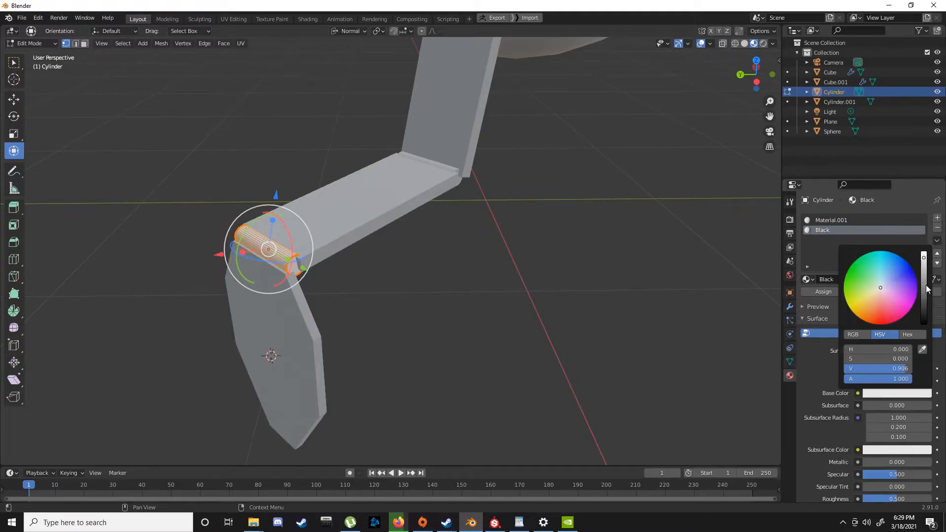
{"action": "left_click_drag", "start_coordinate": [924, 289], "coordinate": [924, 323]}
{"action": "left_click", "coordinate": [823, 291]}
{"action": "key", "text": "Tab"}
Apply the existing Black material to the inner joint cylinder.
{"action": "left_click", "coordinate": [439, 164]}
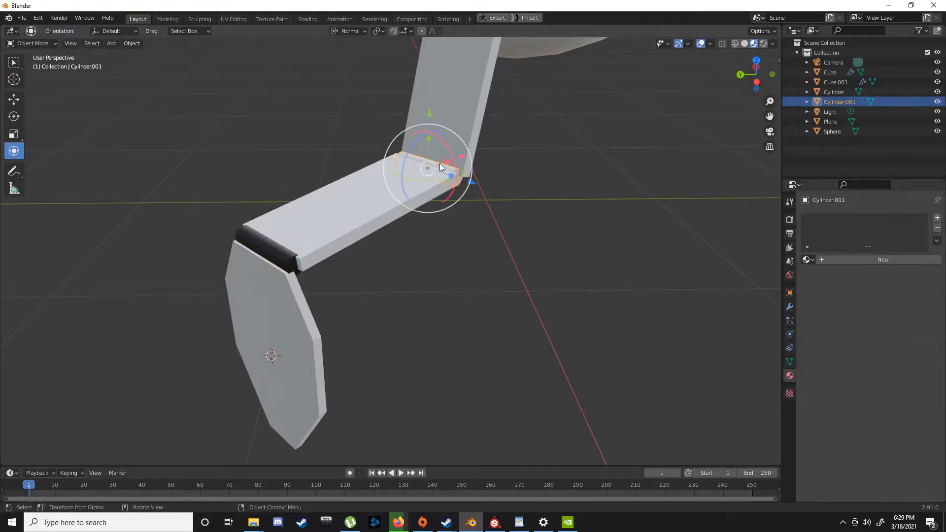
{"action": "key", "text": "Tab"}
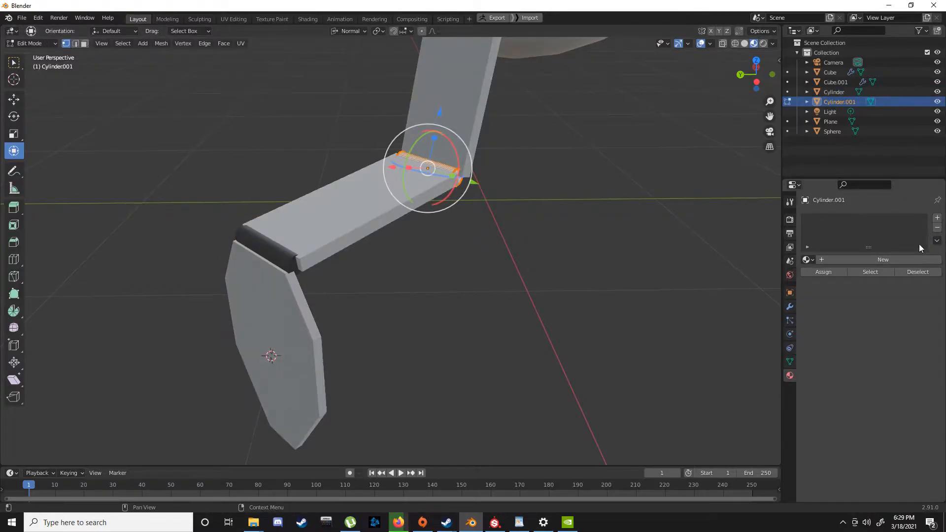
{"action": "left_click", "coordinate": [808, 259]}
{"action": "left_click", "coordinate": [830, 279]}
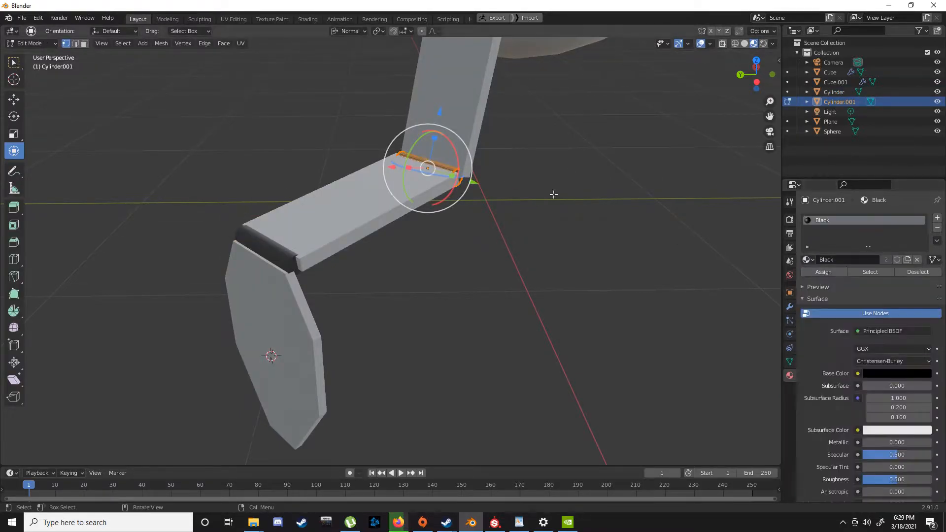
{"action": "key", "text": "Tab"}
{"action": "scroll", "coordinate": [463, 170], "scroll_direction": "down", "scroll_amount": 4}
{"action": "middle_click_drag", "start_coordinate": [463, 170], "coordinate": [519, 193]}
{"action": "left_click", "coordinate": [374, 195]}
{"action": "key", "text": "ctrl+z"}
{"action": "key", "text": "ctrl+shift+z"}
Create a new material on the sphere and name it Body.
{"action": "left_click", "coordinate": [472, 132]}
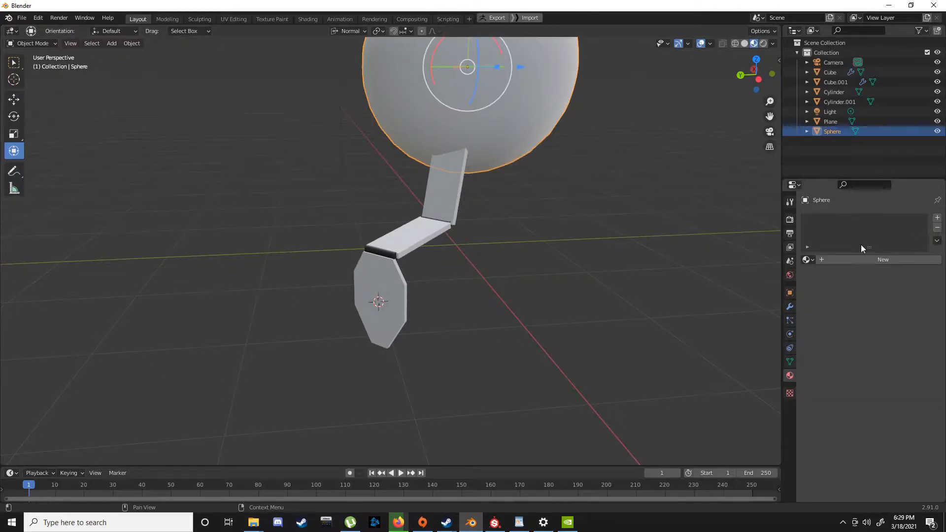
{"action": "left_click", "coordinate": [811, 260]}
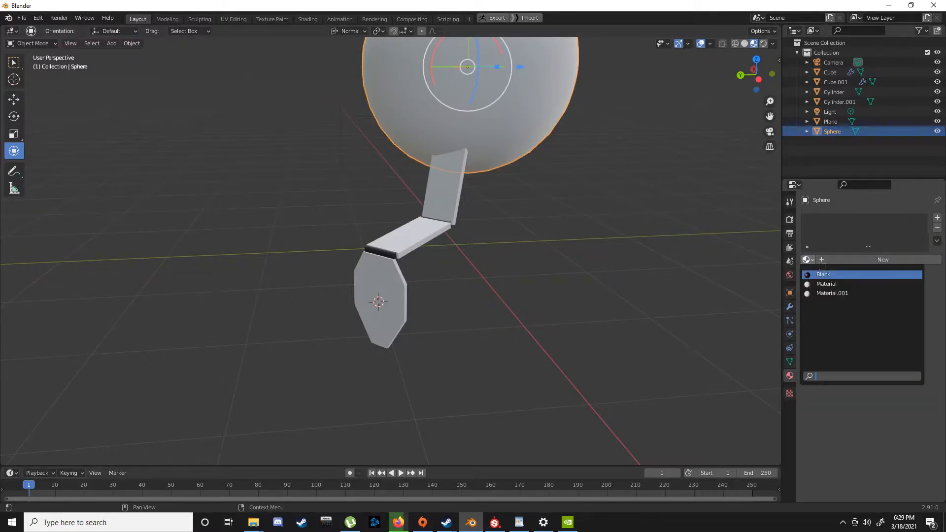
{"action": "left_click", "coordinate": [864, 262]}
{"action": "double_click", "coordinate": [858, 221]}
{"action": "type", "text": "Bo"}
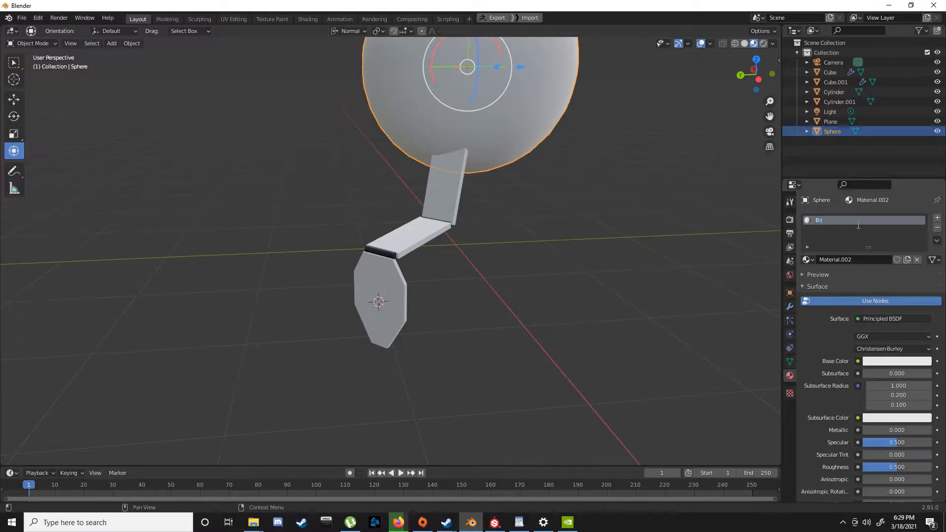
{"action": "type", "text": "dy"}
{"action": "key", "text": "Return"}
Create a new material on the upper bar and name it Legs.
{"action": "middle_click_drag", "start_coordinate": [713, 64], "coordinate": [507, 229]}
{"action": "left_click", "coordinate": [403, 346]}
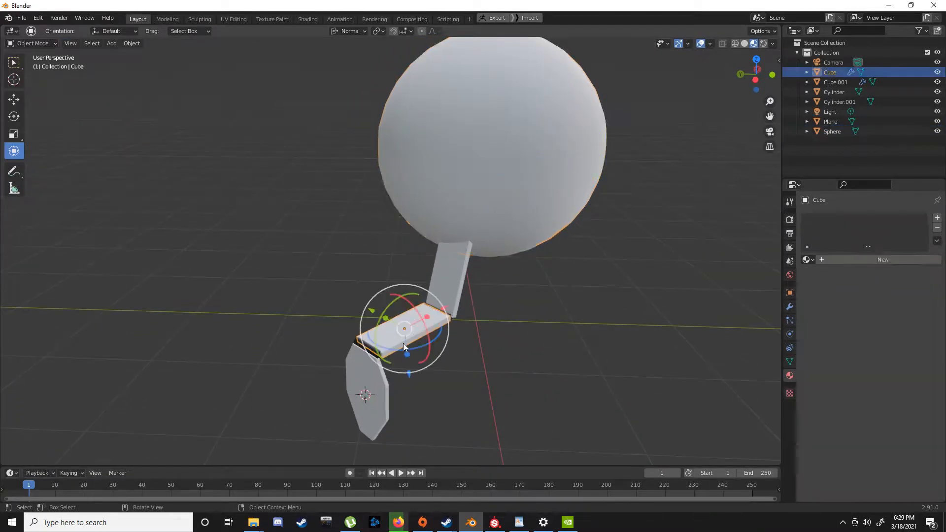
{"action": "left_click", "coordinate": [440, 298]}
{"action": "left_click", "coordinate": [841, 259]}
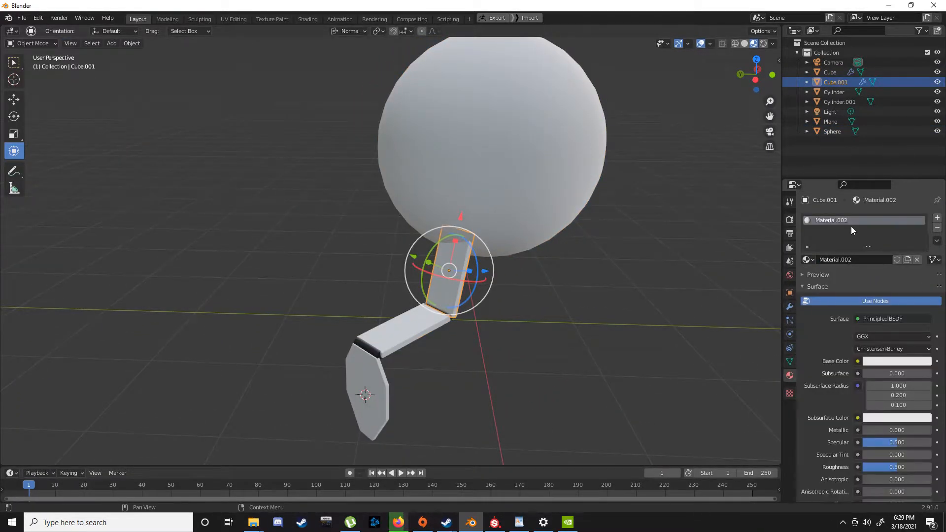
{"action": "double_click", "coordinate": [854, 224]}
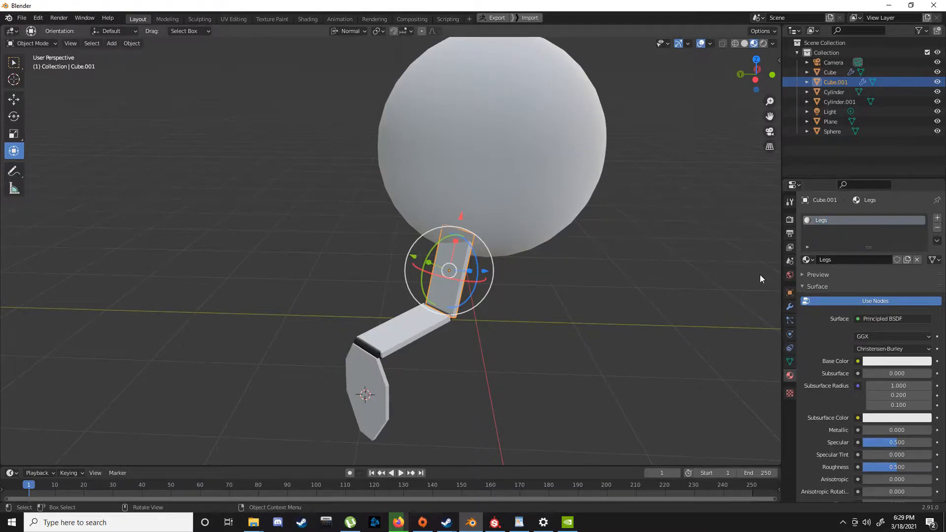
Set the Legs material's Metallic to 1.000 and its Roughness to 0.259.
{"action": "scroll", "coordinate": [760, 274], "scroll_direction": "up", "scroll_amount": 3}
{"action": "middle_click_drag", "start_coordinate": [678, 342], "coordinate": [663, 302], "text": "shift"}
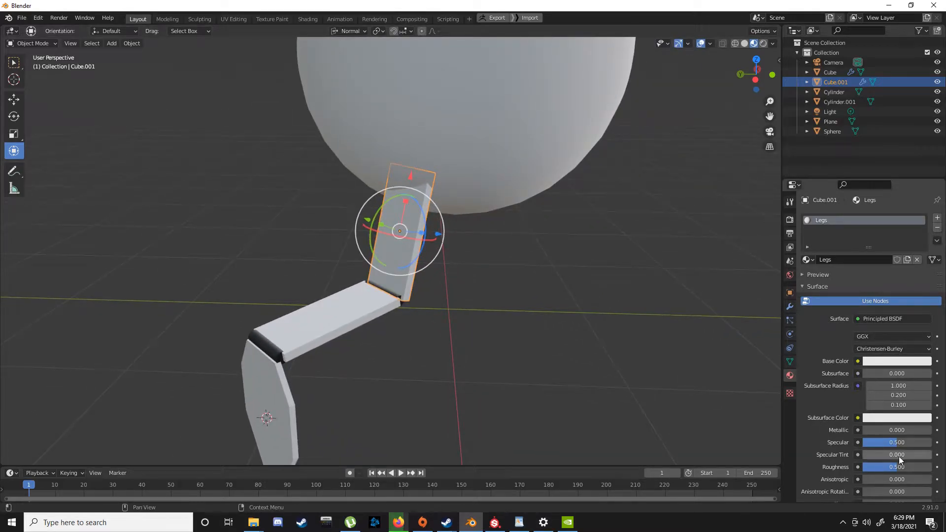
{"action": "left_click_drag", "start_coordinate": [874, 431], "coordinate": [931, 431]}
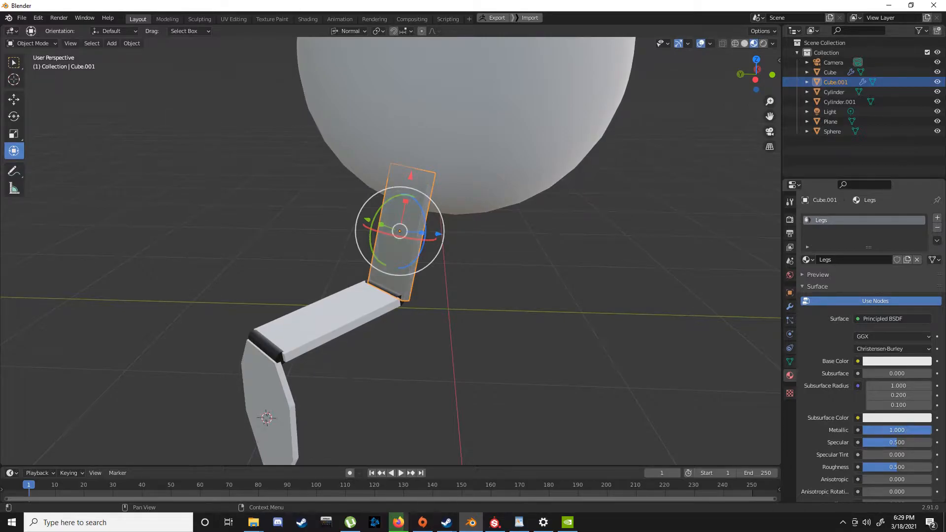
{"action": "mouse_move", "coordinate": [547, 324]}
{"action": "middle_mouse_down"}
{"action": "mouse_move", "coordinate": [669, 309]}
{"action": "mouse_move", "coordinate": [740, 362]}
{"action": "middle_mouse_up"}
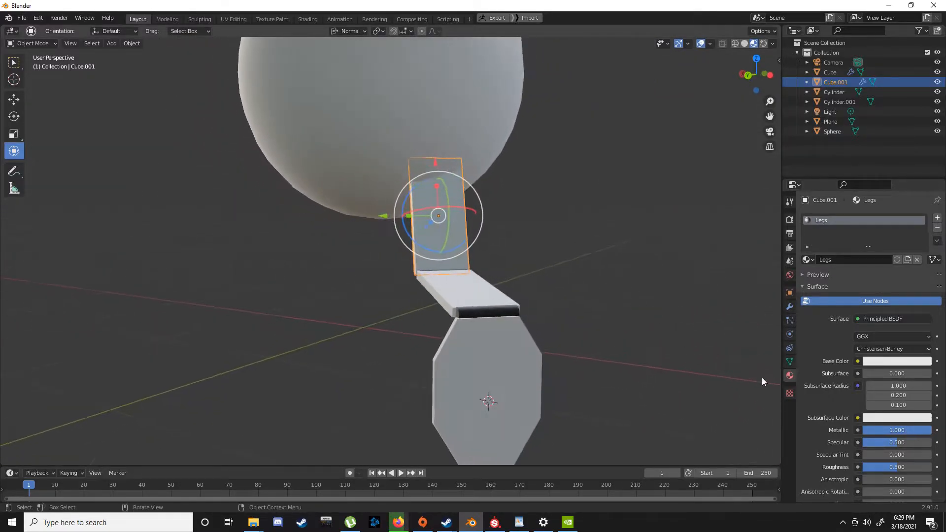
{"action": "left_click", "coordinate": [924, 459]}
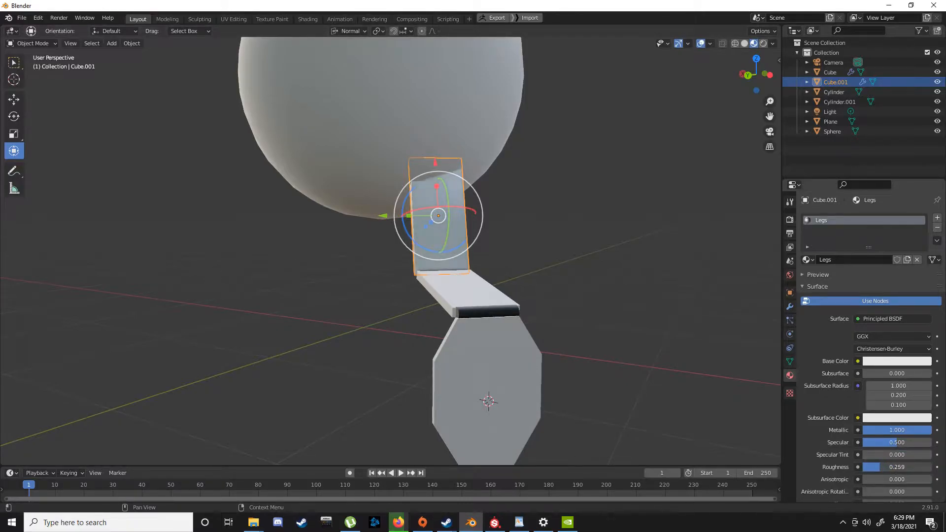
Apply the existing Legs material to the lower bar.
{"action": "middle_click_drag", "start_coordinate": [587, 302], "coordinate": [499, 306]}
{"action": "scroll", "coordinate": [499, 305], "scroll_direction": "down", "scroll_amount": 4}
{"action": "left_click", "coordinate": [389, 279]}
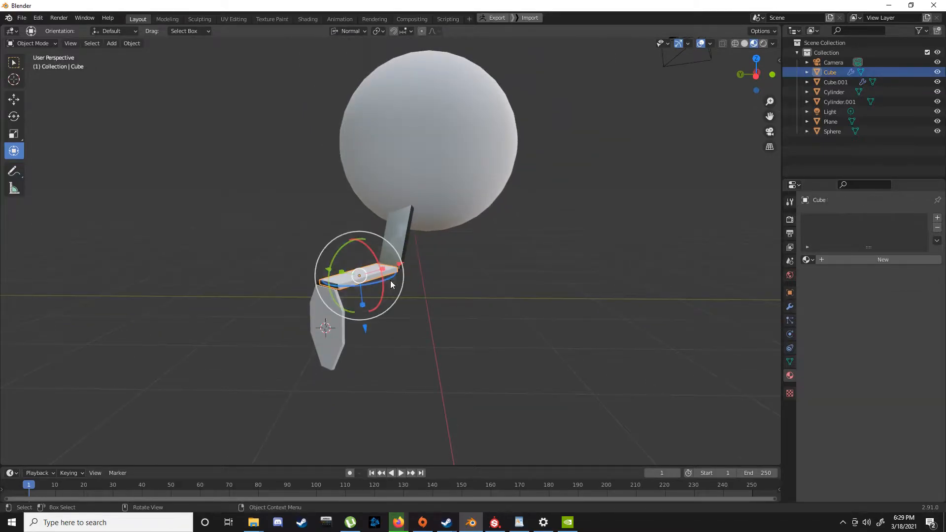
{"action": "left_click", "coordinate": [807, 260]}
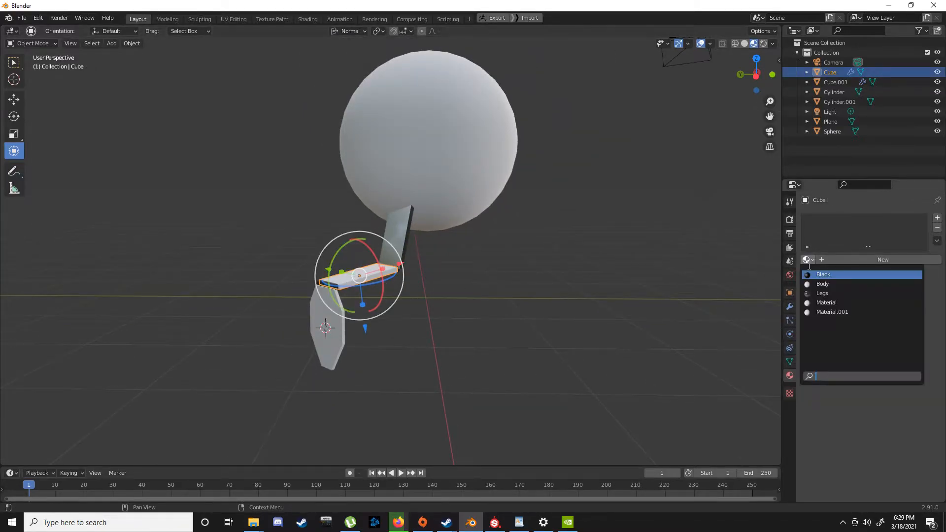
{"action": "left_click", "coordinate": [836, 297]}
Apply the existing Legs material to the eight-sided upright piece.
{"action": "middle_click_drag", "start_coordinate": [493, 276], "coordinate": [533, 268]}
{"action": "left_click", "coordinate": [536, 271]}
{"action": "middle_click_drag", "start_coordinate": [623, 274], "coordinate": [497, 269]}
{"action": "left_click", "coordinate": [807, 259]}
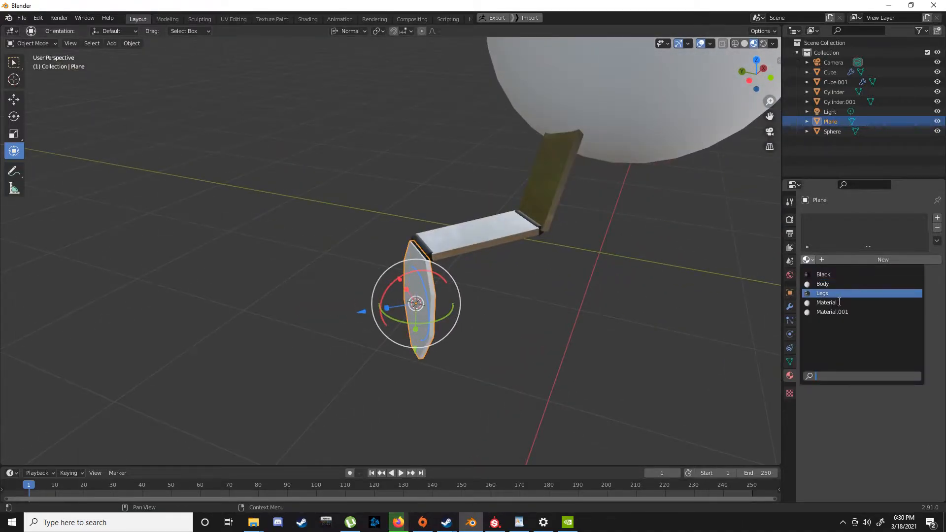
{"action": "left_click", "coordinate": [831, 296]}
Adjust the Legs material's Roughness to 0.230.
{"action": "middle_click_drag", "start_coordinate": [542, 296], "coordinate": [449, 312]}
{"action": "scroll", "coordinate": [414, 265], "scroll_direction": "up", "scroll_amount": 4}
{"action": "left_click", "coordinate": [448, 311]}
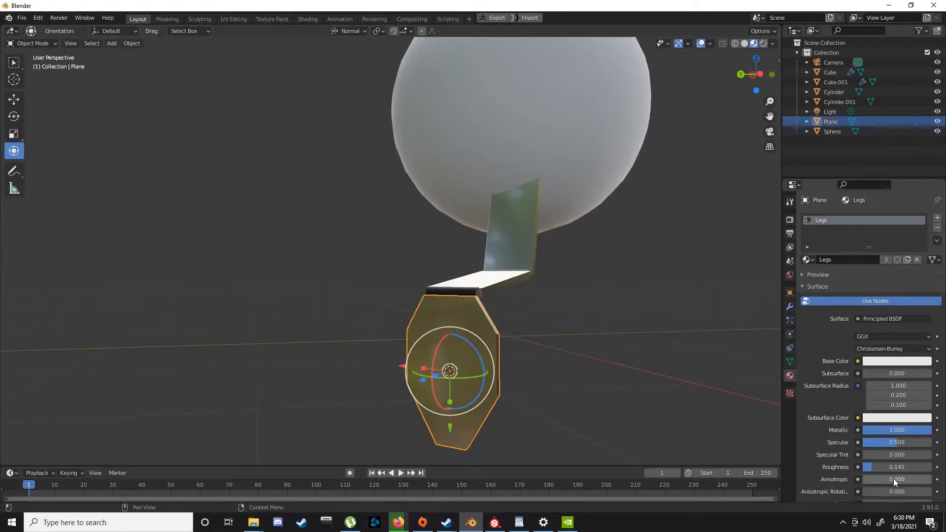
{"action": "left_click_drag", "start_coordinate": [872, 467], "coordinate": [882, 467]}
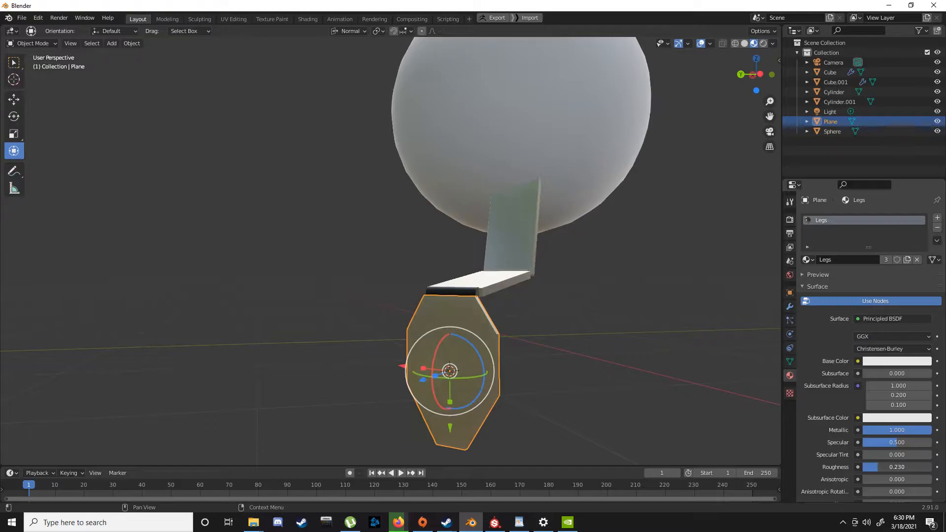
Nudge the black joint cylinder between the upper and lower bars slightly upward.
{"action": "middle_click_drag", "start_coordinate": [598, 351], "coordinate": [525, 358]}
{"action": "scroll", "coordinate": [524, 357], "scroll_direction": "down", "scroll_amount": 7}
{"action": "left_click", "coordinate": [477, 325]}
{"action": "middle_click_drag", "start_coordinate": [423, 285], "coordinate": [422, 248]}
{"action": "scroll", "coordinate": [422, 286], "scroll_direction": "up", "scroll_amount": 6}
{"action": "scroll", "coordinate": [408, 318], "scroll_direction": "up", "scroll_amount": 5}
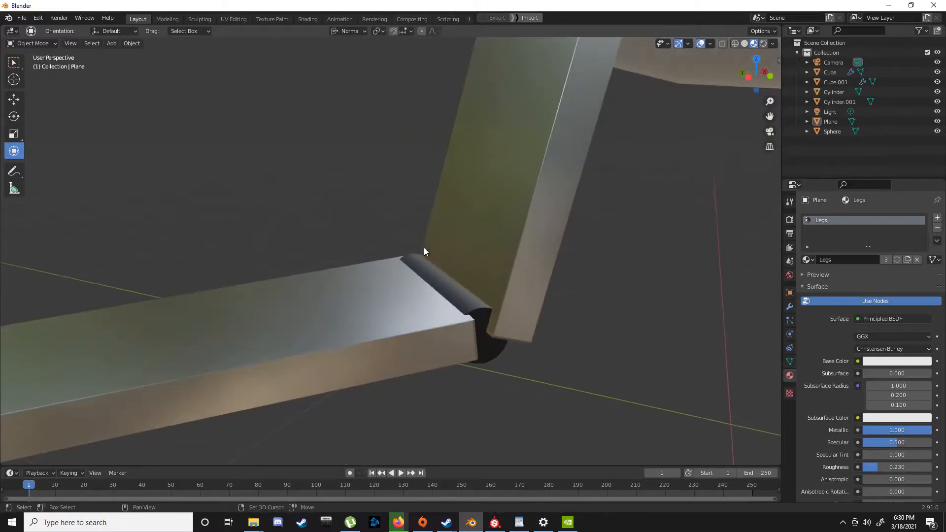
{"action": "left_click", "coordinate": [439, 280]}
{"action": "left_click_drag", "start_coordinate": [441, 248], "coordinate": [444, 242]}
{"action": "middle_click_drag", "start_coordinate": [495, 270], "coordinate": [663, 273]}
{"action": "left_click", "coordinate": [477, 269]}
{"action": "scroll", "coordinate": [473, 276], "scroll_direction": "down", "scroll_amount": 12}
Join both bars and both black joint cylinders with the eight-sided foot piece into one leg object.
{"action": "middle_click_drag", "start_coordinate": [551, 242], "coordinate": [414, 273]}
{"action": "middle_click_drag", "start_coordinate": [334, 246], "coordinate": [412, 259]}
{"action": "left_click", "coordinate": [413, 275]}
{"action": "scroll", "coordinate": [380, 215], "scroll_direction": "up", "scroll_amount": 4}
{"action": "middle_click_drag", "start_coordinate": [380, 215], "coordinate": [434, 236]}
{"action": "left_click", "coordinate": [435, 248], "text": "shift"}
{"action": "left_click", "coordinate": [483, 264], "text": "shift"}
{"action": "left_click", "coordinate": [583, 308], "text": "shift"}
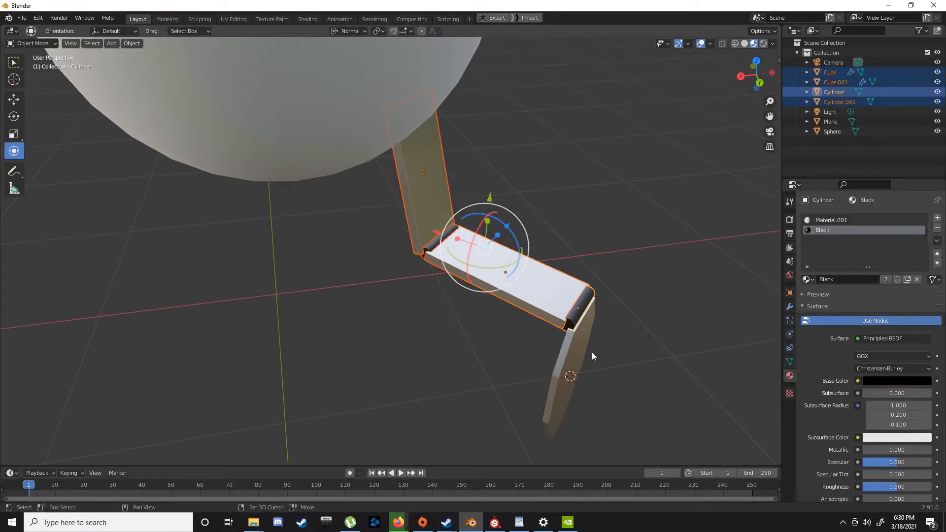
{"action": "left_click", "coordinate": [585, 352], "text": "shift"}
{"action": "middle_click_drag", "start_coordinate": [613, 322], "coordinate": [592, 314]}
{"action": "key", "text": "ctrl+j"}
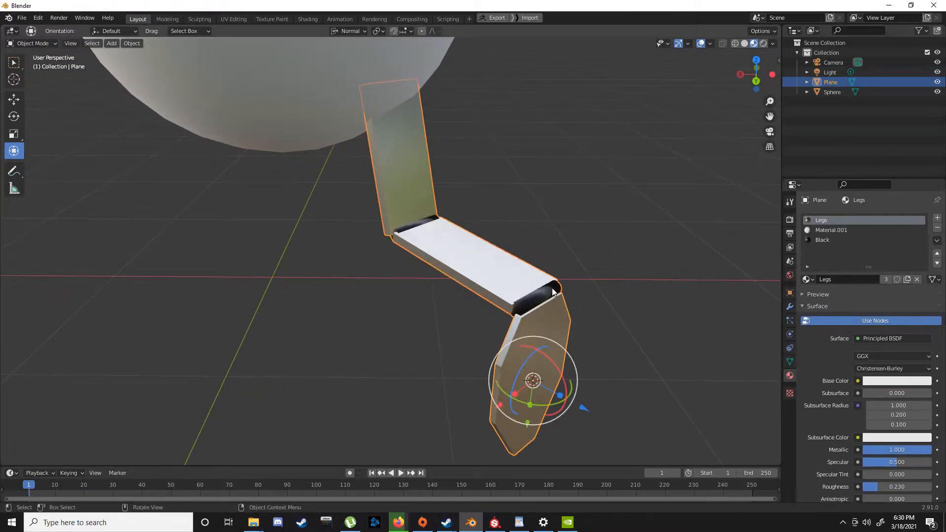
Enable Auto Smooth for the normals of the joined leg.
{"action": "middle_click_drag", "start_coordinate": [578, 259], "coordinate": [448, 242]}
{"action": "scroll", "coordinate": [370, 270], "scroll_direction": "up", "scroll_amount": 5}
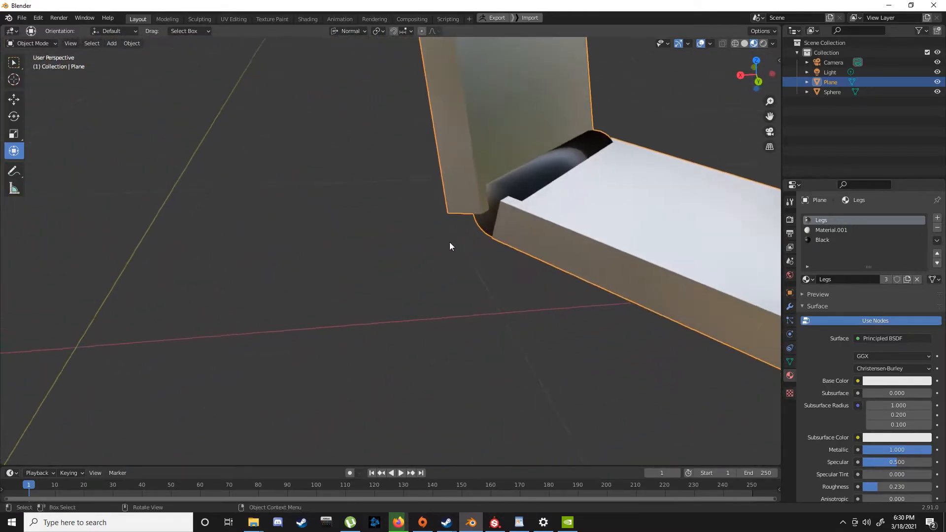
{"action": "scroll", "coordinate": [569, 217], "scroll_direction": "down", "scroll_amount": 8}
{"action": "middle_click_drag", "start_coordinate": [596, 266], "coordinate": [606, 264]}
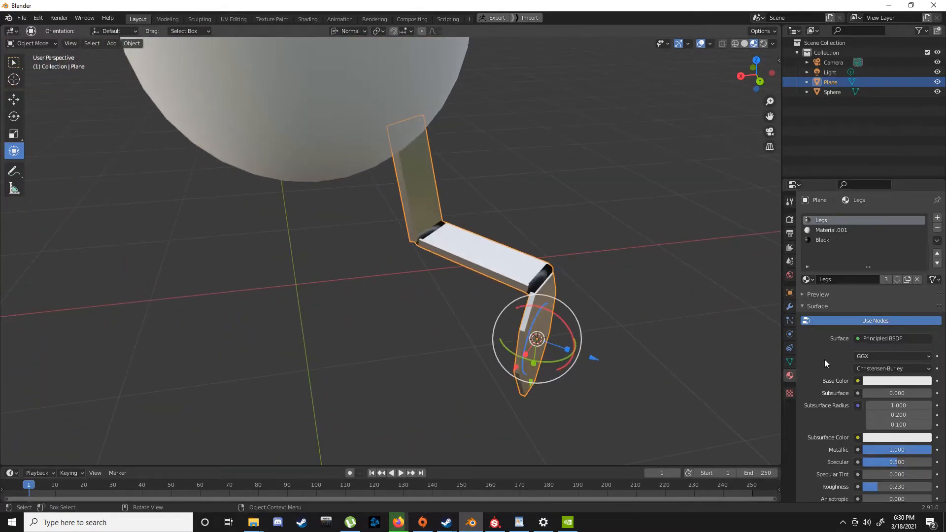
{"action": "left_click", "coordinate": [790, 362]}
{"action": "left_click", "coordinate": [856, 401]}
{"action": "middle_click_drag", "start_coordinate": [616, 320], "coordinate": [419, 268]}
{"action": "left_click", "coordinate": [374, 302]}
{"action": "scroll", "coordinate": [374, 301], "scroll_direction": "down", "scroll_amount": 2}
Mirror the leg on the X axis with a Mirror modifier using Sphere as the mirror object, and apply the modifier.
{"action": "left_click", "coordinate": [419, 267]}
{"action": "left_click", "coordinate": [789, 308]}
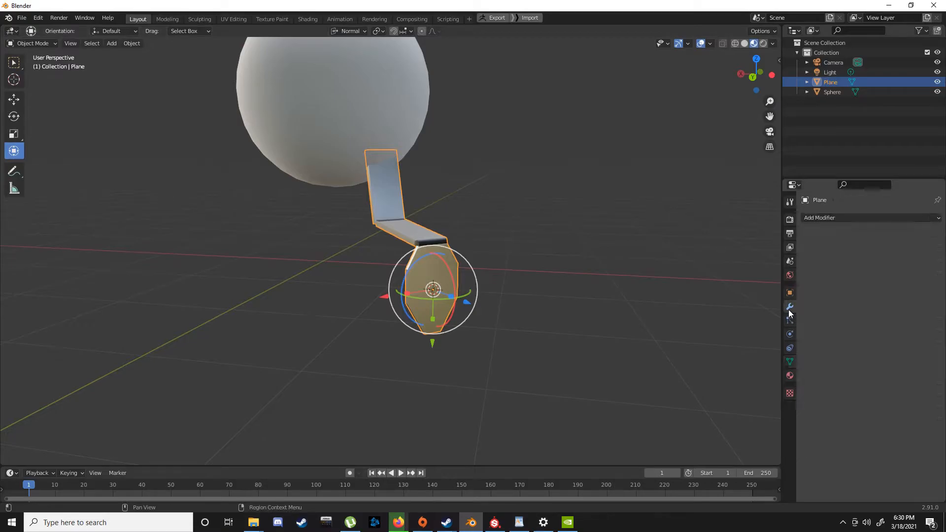
{"action": "left_click", "coordinate": [826, 218]}
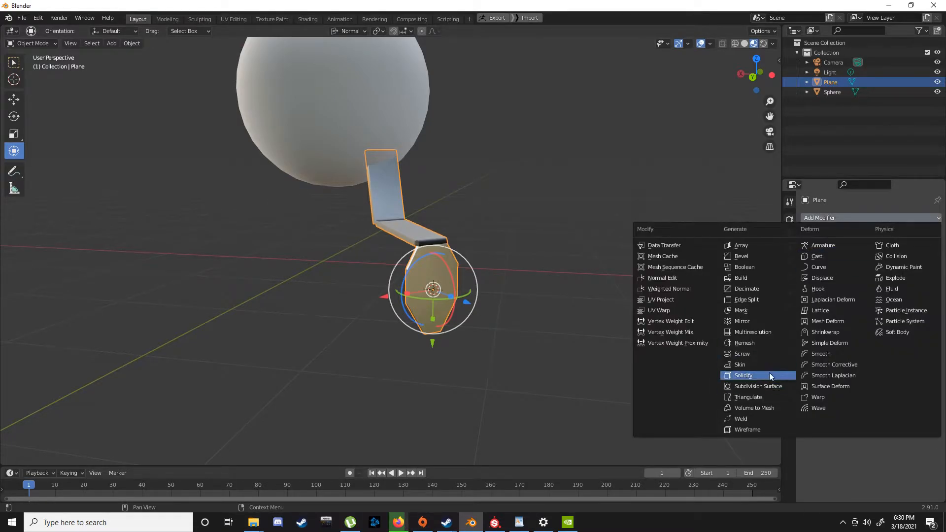
{"action": "left_click", "coordinate": [747, 321]}
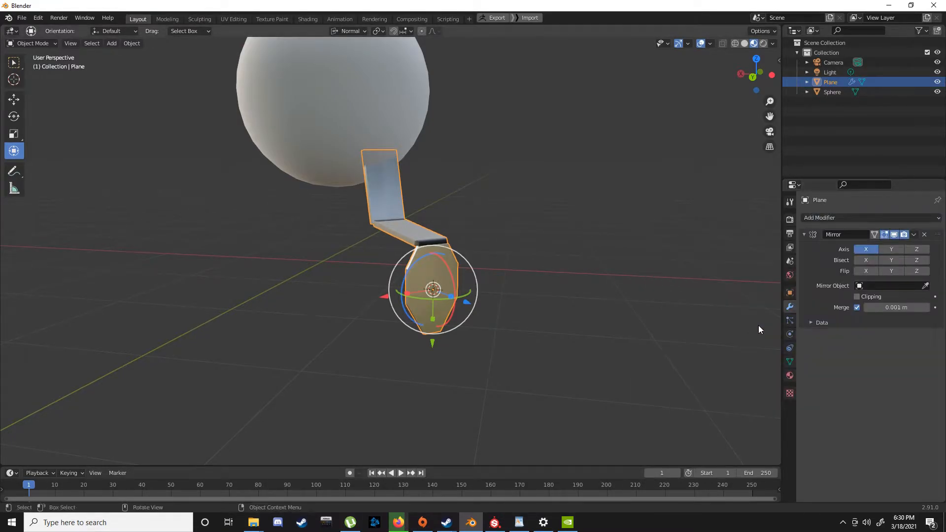
{"action": "left_click", "coordinate": [925, 286]}
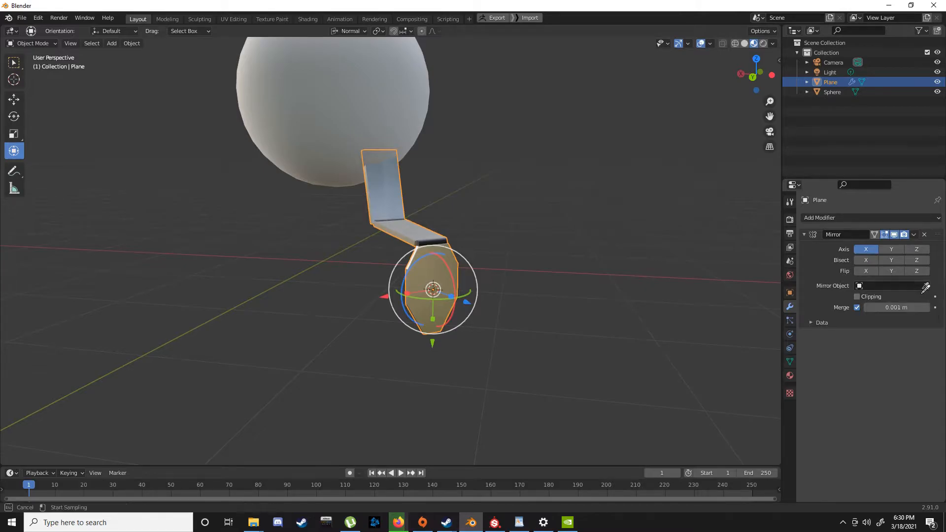
{"action": "left_click", "coordinate": [318, 105]}
{"action": "middle_click_drag", "start_coordinate": [330, 130], "coordinate": [488, 298]}
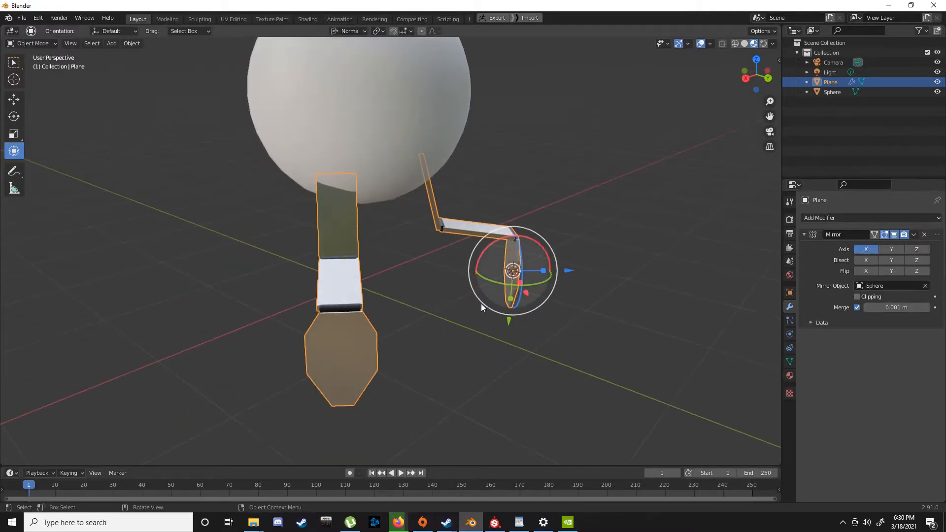
{"action": "left_click", "coordinate": [433, 342]}
{"action": "middle_click_drag", "start_coordinate": [433, 342], "coordinate": [579, 229]}
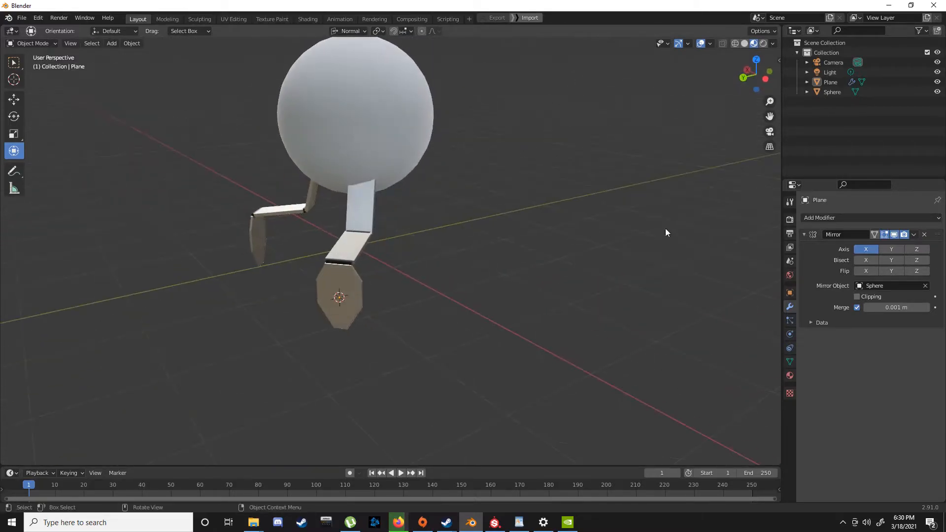
{"action": "left_click", "coordinate": [914, 235]}
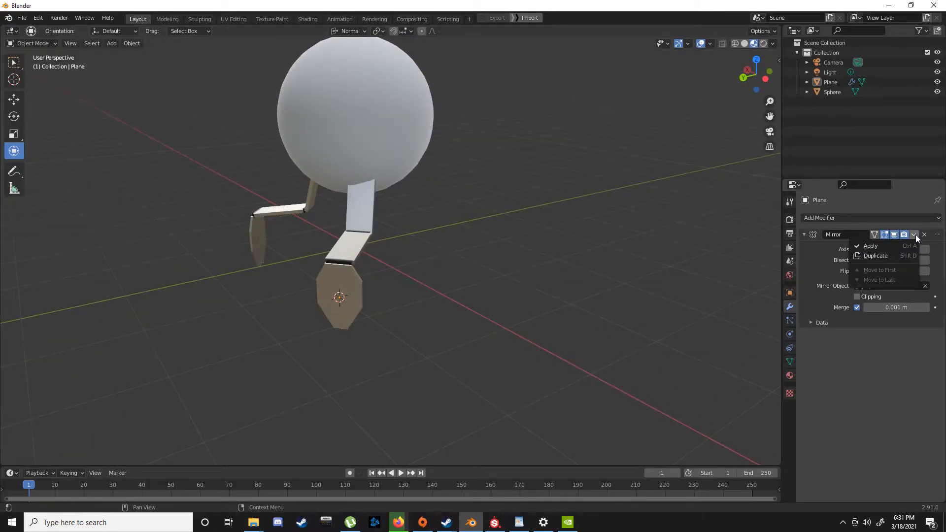
{"action": "left_click", "coordinate": [886, 244]}
Add another Mirror modifier to the pair of legs, with Sphere as the mirror object.
{"action": "middle_click_drag", "start_coordinate": [478, 174], "coordinate": [347, 247]}
{"action": "left_click", "coordinate": [353, 245]}
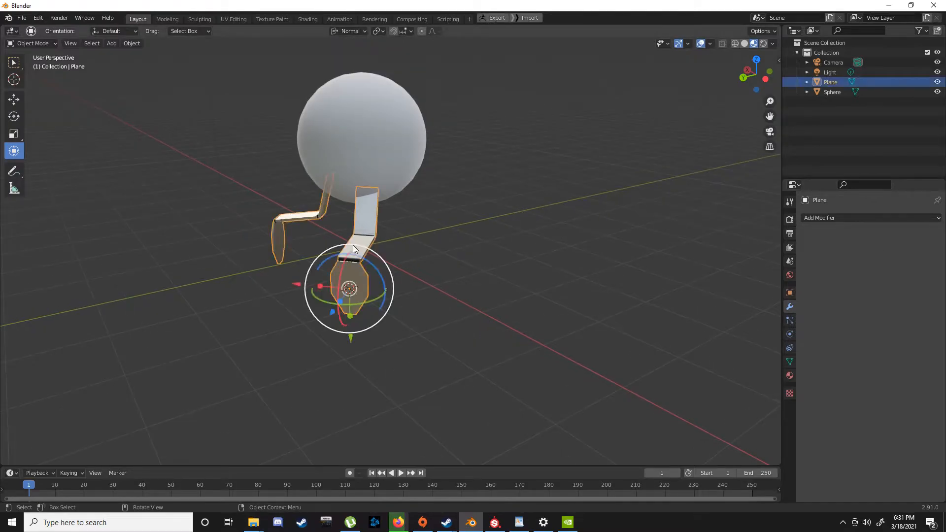
{"action": "left_click", "coordinate": [858, 217]}
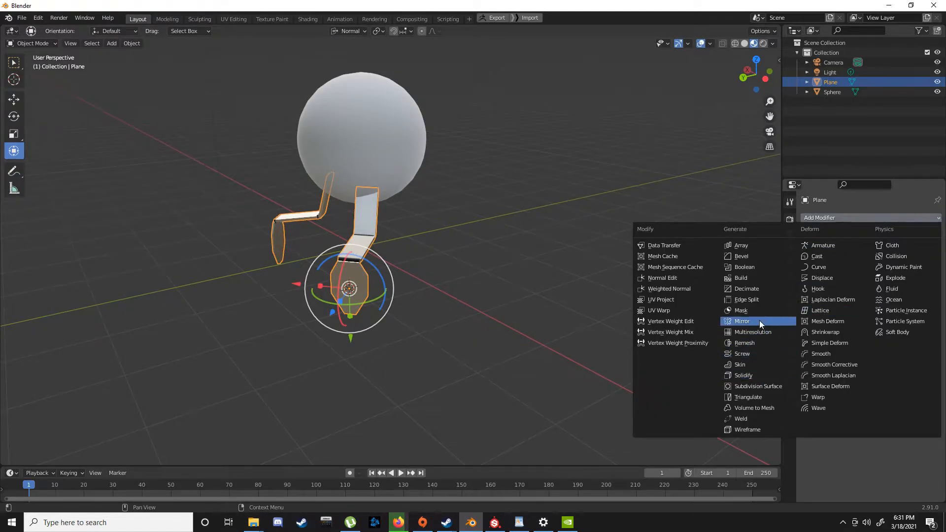
{"action": "left_click", "coordinate": [741, 321]}
{"action": "middle_click_drag", "start_coordinate": [641, 256], "coordinate": [616, 276]}
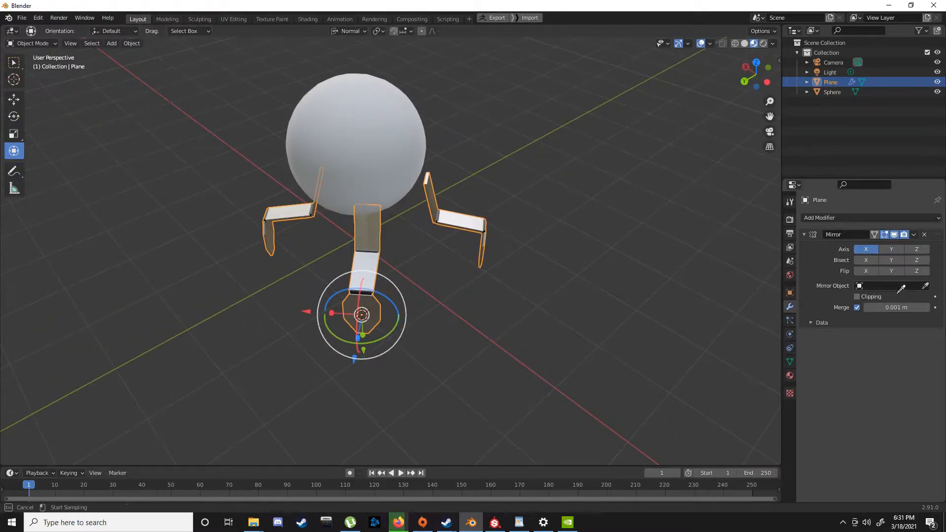
{"action": "left_click", "coordinate": [365, 142]}
{"action": "middle_click_drag", "start_coordinate": [483, 194], "coordinate": [804, 262]}
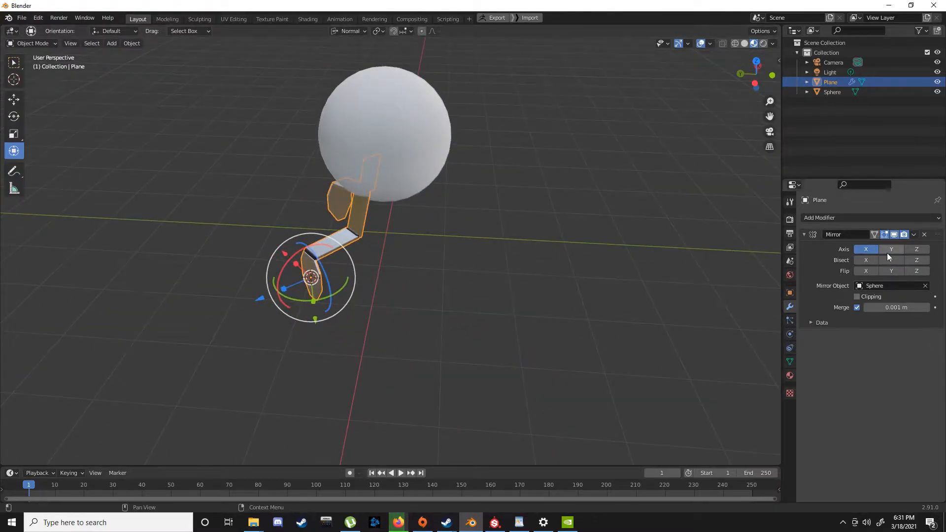
Set the legs' Mirror modifier to mirror on the Z axis only.
{"action": "left_click", "coordinate": [915, 251]}
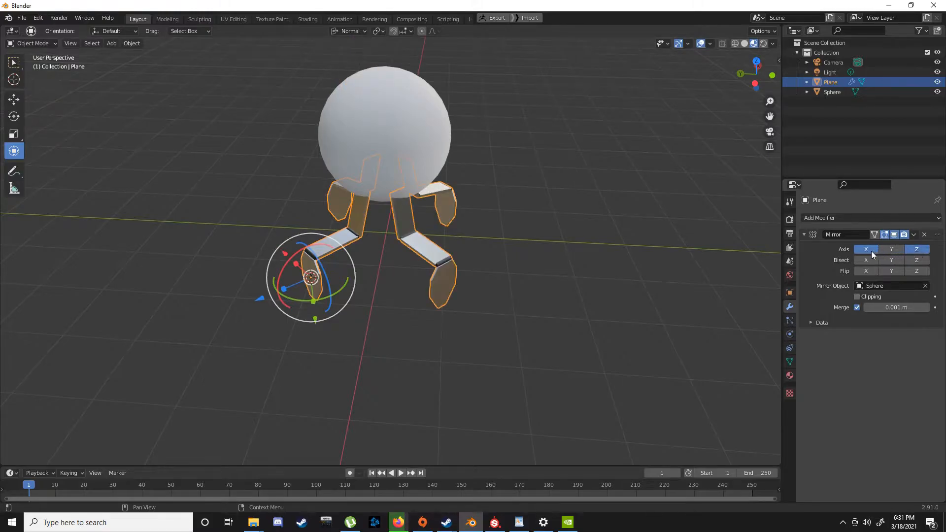
{"action": "middle_click_drag", "start_coordinate": [616, 241], "coordinate": [442, 294]}
{"action": "left_click", "coordinate": [493, 310]}
{"action": "middle_click_drag", "start_coordinate": [542, 324], "coordinate": [407, 324]}
{"action": "scroll", "coordinate": [351, 285], "scroll_direction": "up", "scroll_amount": 5}
{"action": "scroll", "coordinate": [403, 311], "scroll_direction": "up", "scroll_amount": 4}
{"action": "left_click", "coordinate": [393, 290]}
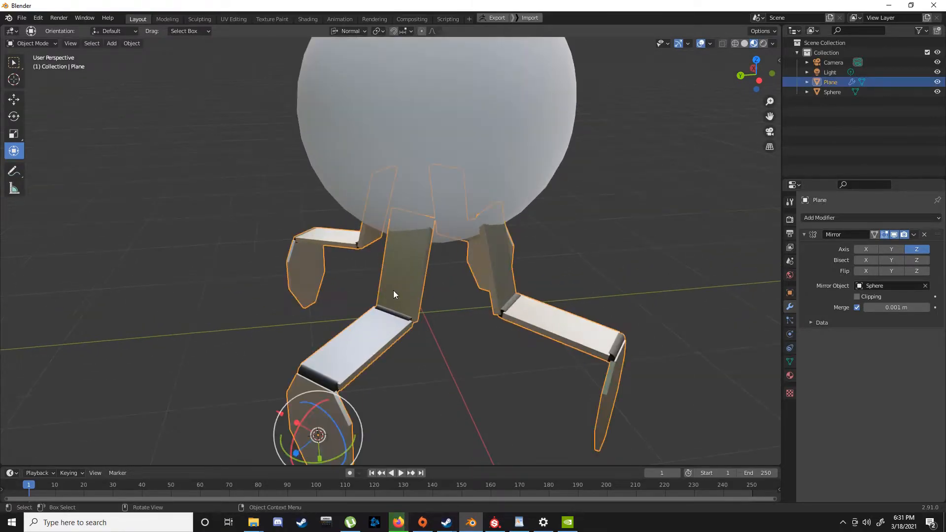
{"action": "scroll", "coordinate": [397, 298], "scroll_direction": "down", "scroll_amount": 4}
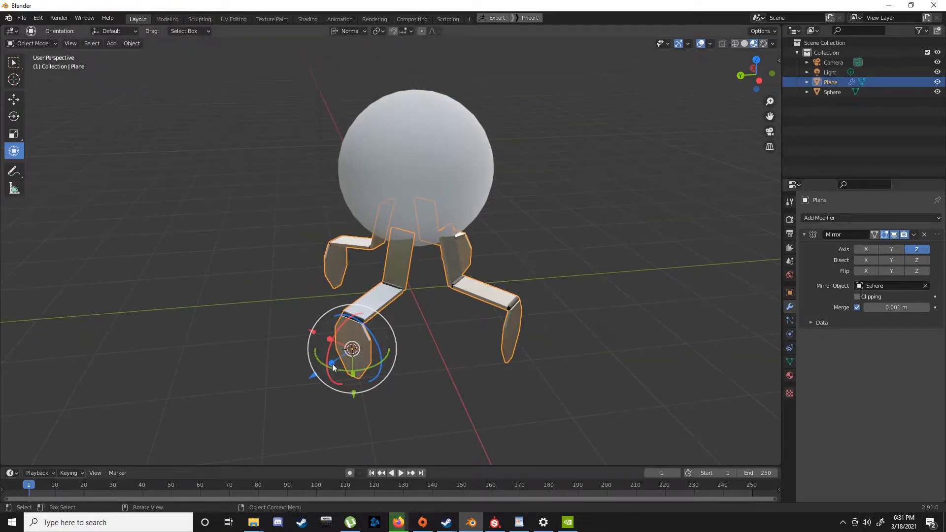
Set the transform orientation to Global and move the legs slightly outward along the Y axis.
{"action": "left_click", "coordinate": [346, 32]}
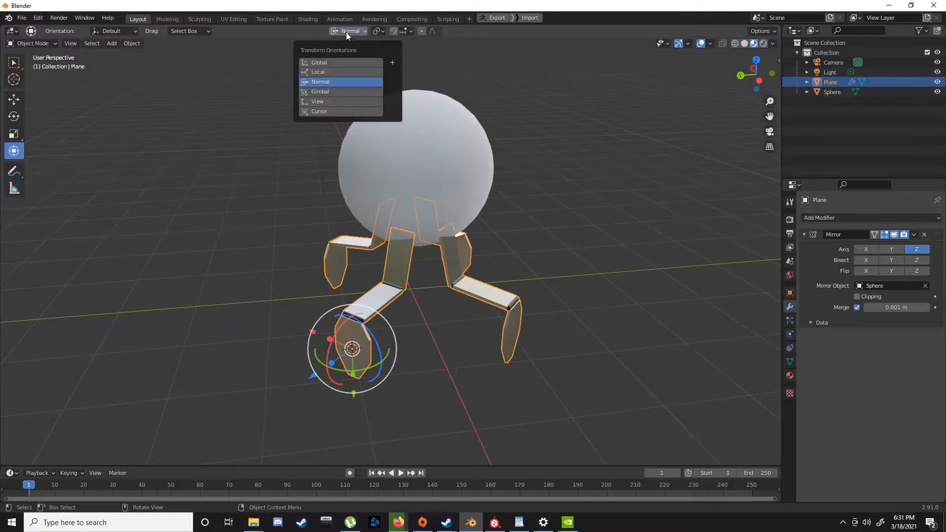
{"action": "left_click", "coordinate": [335, 64]}
{"action": "left_click_drag", "start_coordinate": [296, 355], "coordinate": [279, 356]}
{"action": "middle_click_drag", "start_coordinate": [229, 301], "coordinate": [604, 321]}
{"action": "left_click", "coordinate": [576, 248]}
{"action": "scroll", "coordinate": [576, 247], "scroll_direction": "down", "scroll_amount": 4}
{"action": "middle_click_drag", "start_coordinate": [576, 248], "coordinate": [442, 318]}
{"action": "scroll", "coordinate": [612, 238], "scroll_direction": "up", "scroll_amount": 5}
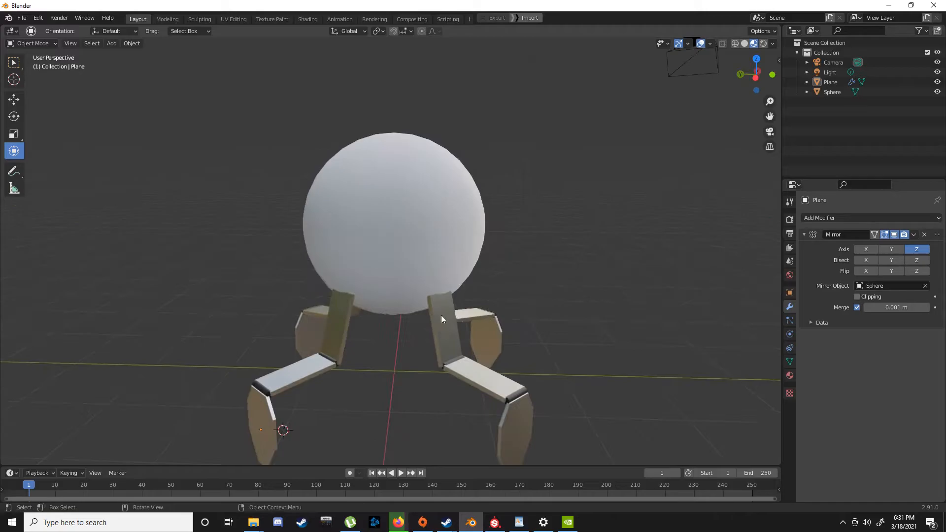
Apply the Mirror modifier on the four legs.
{"action": "left_click", "coordinate": [914, 235]}
{"action": "left_click", "coordinate": [881, 245]}
{"action": "middle_click_drag", "start_coordinate": [463, 246], "coordinate": [442, 249]}
Select the circle of faces around the pole of the body sphere and extrude it inward by about 0.038 m.
{"action": "left_click", "coordinate": [497, 239]}
{"action": "key", "text": "Tab"}
{"action": "scroll", "coordinate": [472, 235], "scroll_direction": "up", "scroll_amount": 2}
{"action": "scroll", "coordinate": [533, 244], "scroll_direction": "up", "scroll_amount": 4}
{"action": "key", "text": "Tab"}
{"action": "key", "text": "Tab"}
{"action": "left_click", "coordinate": [206, 227]}
{"action": "mouse_move", "coordinate": [206, 227]}
{"action": "middle_mouse_down"}
{"action": "mouse_move", "coordinate": [272, 209]}
{"action": "mouse_move", "coordinate": [306, 224]}
{"action": "middle_mouse_up"}
{"action": "key", "text": "3"}
{"action": "key", "text": "c"}
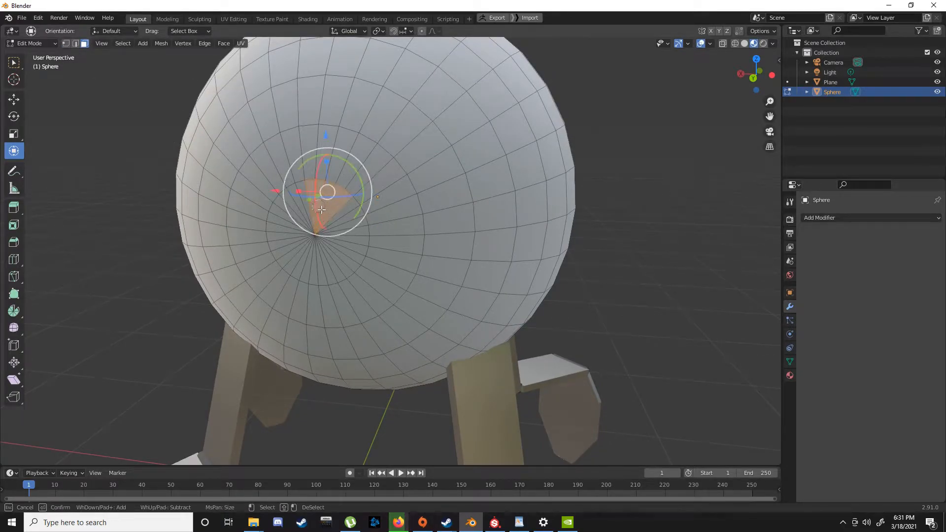
{"action": "mouse_move", "coordinate": [307, 213]}
{"action": "left_mouse_down"}
{"action": "mouse_move", "coordinate": [299, 222]}
{"action": "mouse_move", "coordinate": [315, 246]}
{"action": "mouse_move", "coordinate": [339, 235]}
{"action": "left_mouse_up"}
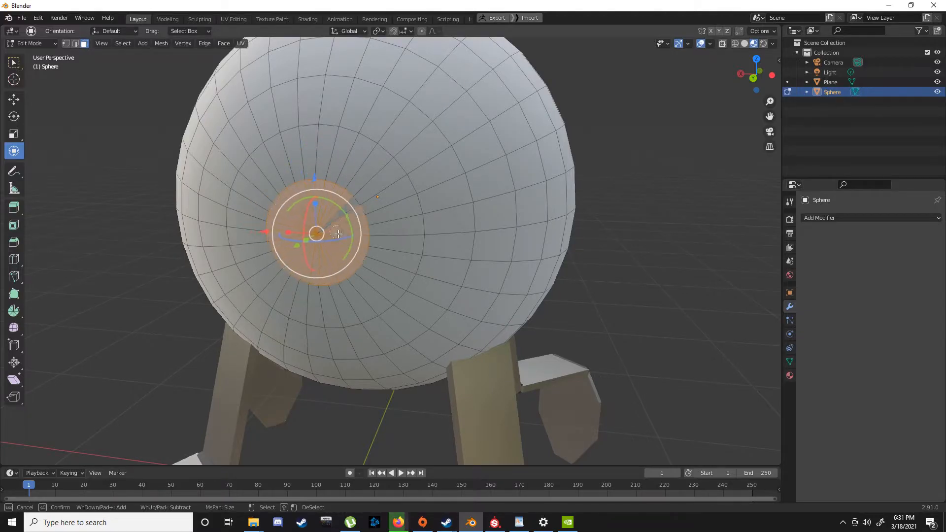
{"action": "middle_click_drag", "start_coordinate": [335, 228], "coordinate": [309, 230]}
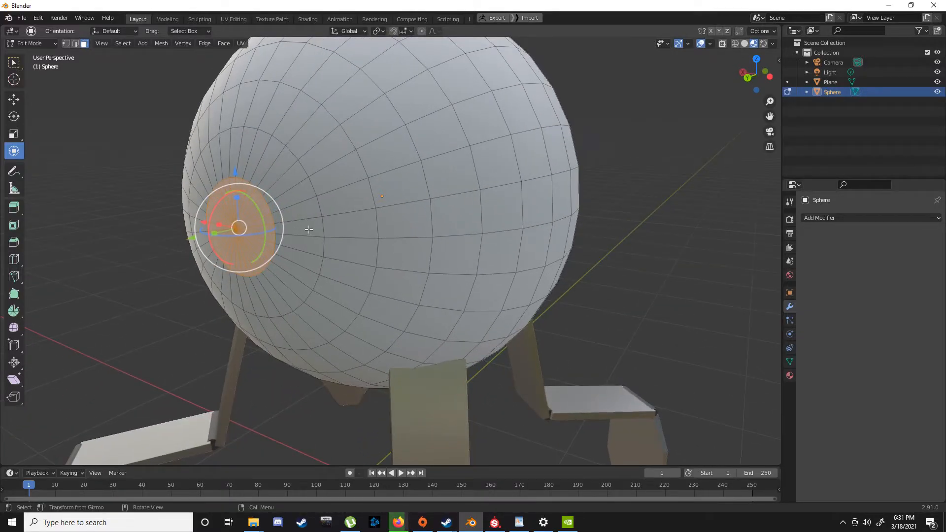
{"action": "key", "text": "e"}
{"action": "left_click", "coordinate": [315, 226]}
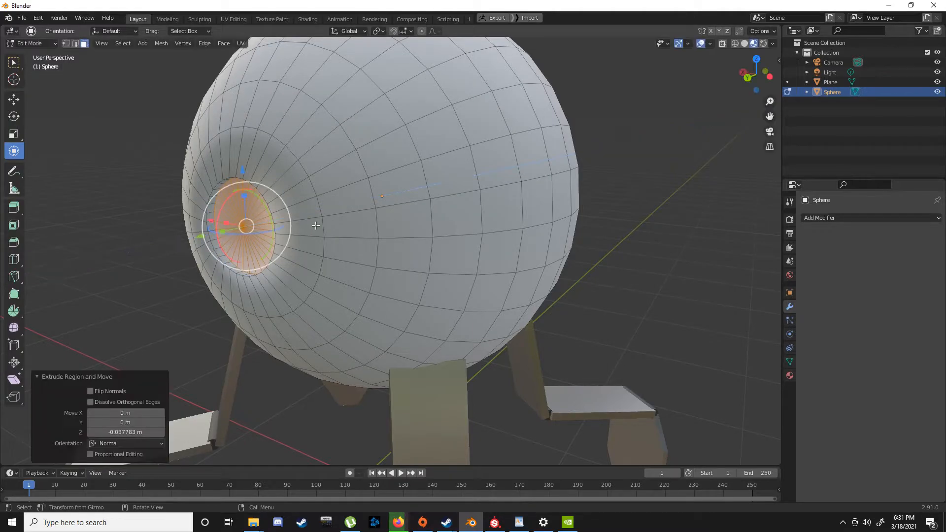
Enable Auto Smooth for the normals of the body sphere.
{"action": "key", "text": "Tab"}
{"action": "middle_click_drag", "start_coordinate": [314, 224], "coordinate": [397, 323]}
{"action": "left_click", "coordinate": [790, 362]}
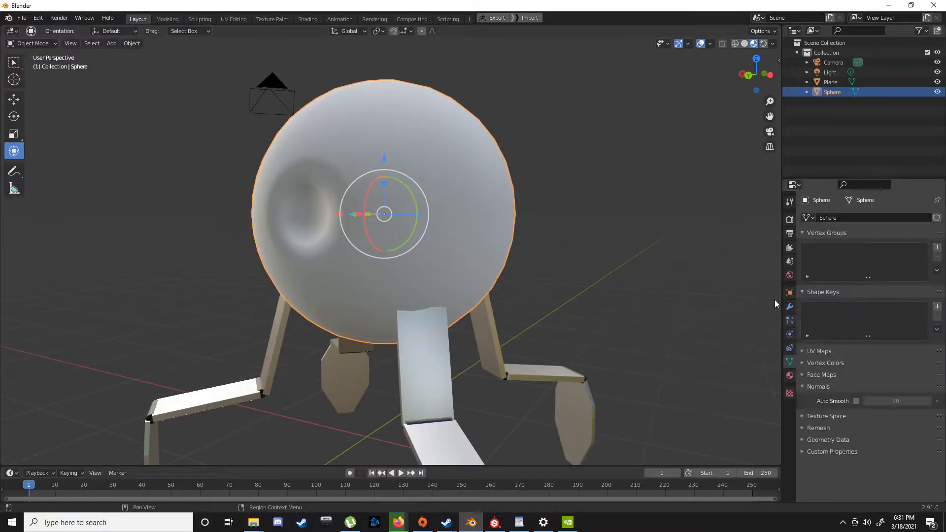
{"action": "left_click", "coordinate": [857, 401]}
{"action": "middle_click_drag", "start_coordinate": [475, 289], "coordinate": [345, 246]}
Push the recessed circle of faces slightly deeper into the body sphere along the Y axis.
{"action": "key", "text": "Tab"}
{"action": "scroll", "coordinate": [303, 218], "scroll_direction": "up", "scroll_amount": 5}
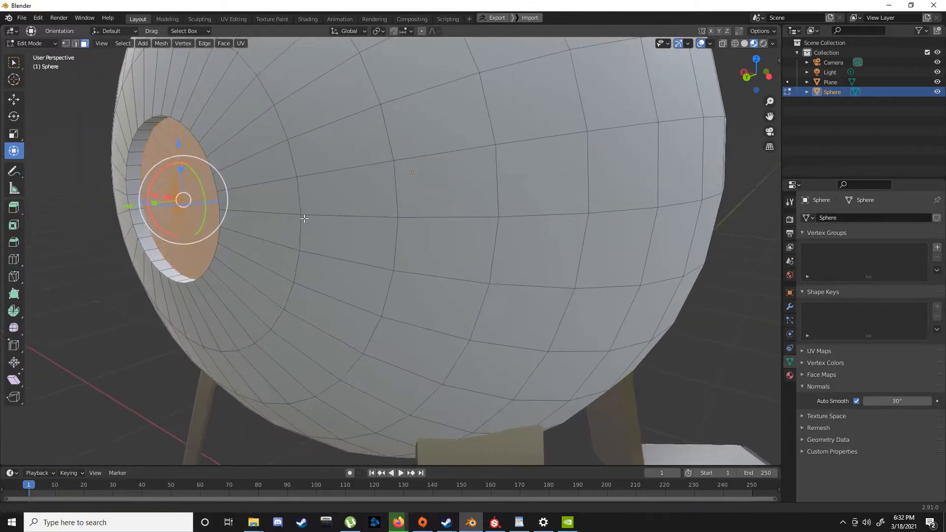
{"action": "middle_click_drag", "start_coordinate": [304, 218], "coordinate": [247, 214]}
{"action": "left_click_drag", "start_coordinate": [90, 211], "coordinate": [98, 212]}
{"action": "key", "text": "Tab"}
{"action": "scroll", "coordinate": [119, 215], "scroll_direction": "down", "scroll_amount": 4}
{"action": "middle_click_drag", "start_coordinate": [118, 215], "coordinate": [300, 247]}
{"action": "scroll", "coordinate": [306, 247], "scroll_direction": "up", "scroll_amount": 2}
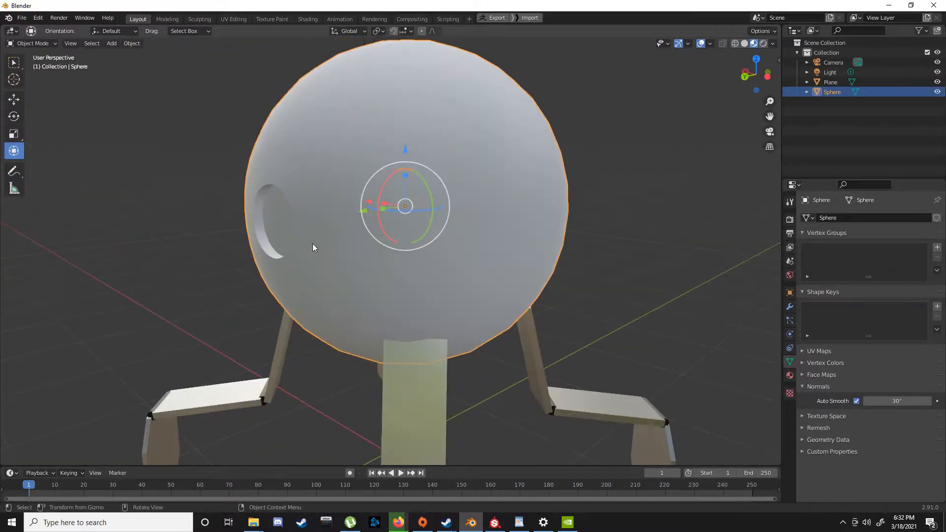
Add a new UV sphere to the scene.
{"action": "key", "text": "shift+a"}
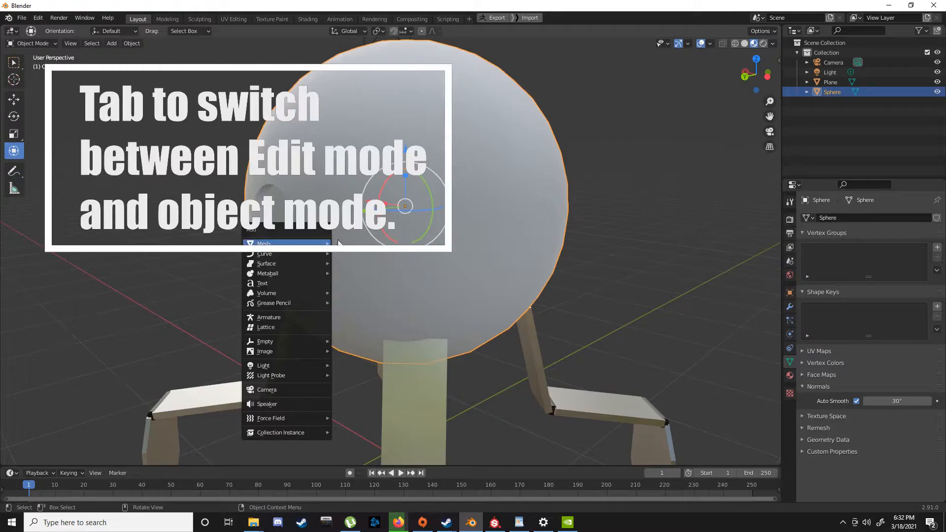
{"action": "mouse_move", "coordinate": [301, 243]}
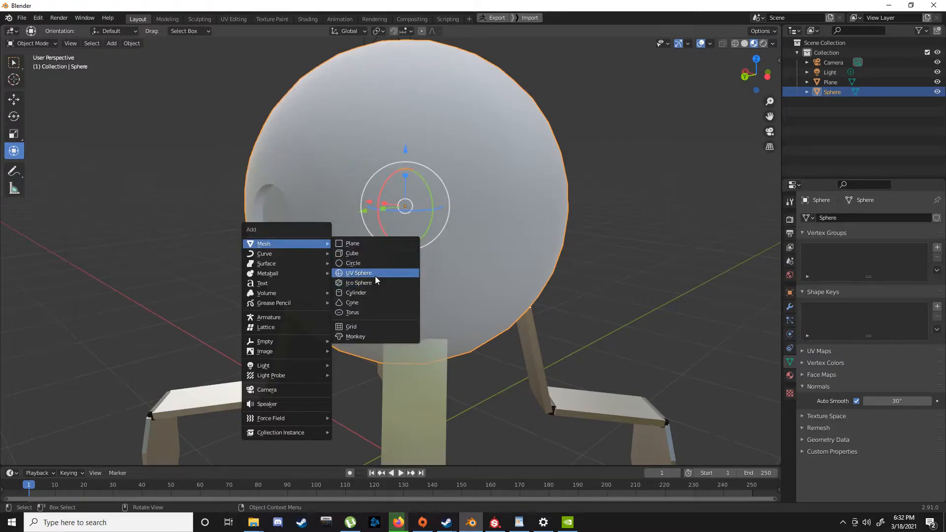
{"action": "left_click", "coordinate": [376, 280]}
{"action": "scroll", "coordinate": [377, 278], "scroll_direction": "down", "scroll_amount": 5}
{"action": "scroll", "coordinate": [431, 382], "scroll_direction": "up", "scroll_amount": 4}
{"action": "mouse_move", "coordinate": [424, 274]}
{"action": "middle_mouse_down"}
{"action": "mouse_move", "coordinate": [448, 344]}
{"action": "mouse_move", "coordinate": [381, 217]}
{"action": "mouse_move", "coordinate": [381, 281]}
{"action": "middle_mouse_up"}
Select the cap of faces around the top pole of the new sphere and separate it into its own object.
{"action": "key", "text": "Tab"}
{"action": "key", "text": "alt+a"}
{"action": "key", "text": "c"}
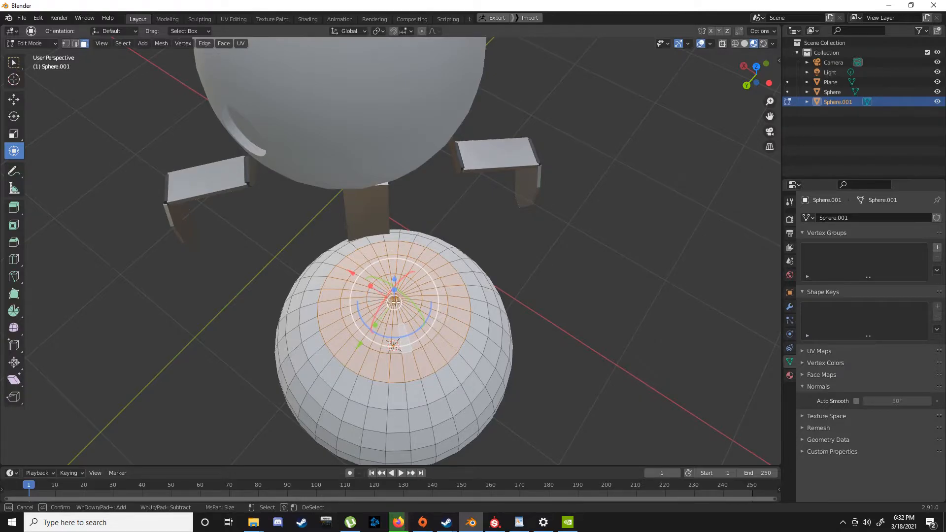
{"action": "right_click", "coordinate": [394, 302]}
{"action": "middle_click_drag", "start_coordinate": [394, 301], "coordinate": [421, 337]}
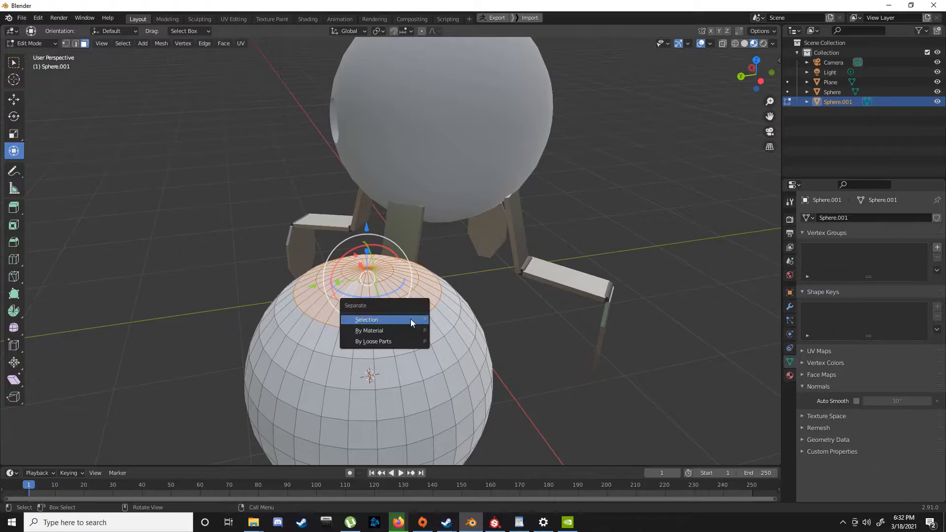
{"action": "left_click", "coordinate": [377, 320]}
{"action": "scroll", "coordinate": [377, 321], "scroll_direction": "down", "scroll_amount": 3}
{"action": "middle_click_drag", "start_coordinate": [376, 320], "coordinate": [364, 285]}
Delete the remaining open part of the new sphere, keeping only the separated cap.
{"action": "key", "text": "Tab"}
{"action": "left_click", "coordinate": [549, 343]}
{"action": "left_click", "coordinate": [378, 334]}
{"action": "key", "text": "g"}
{"action": "key", "text": "z"}
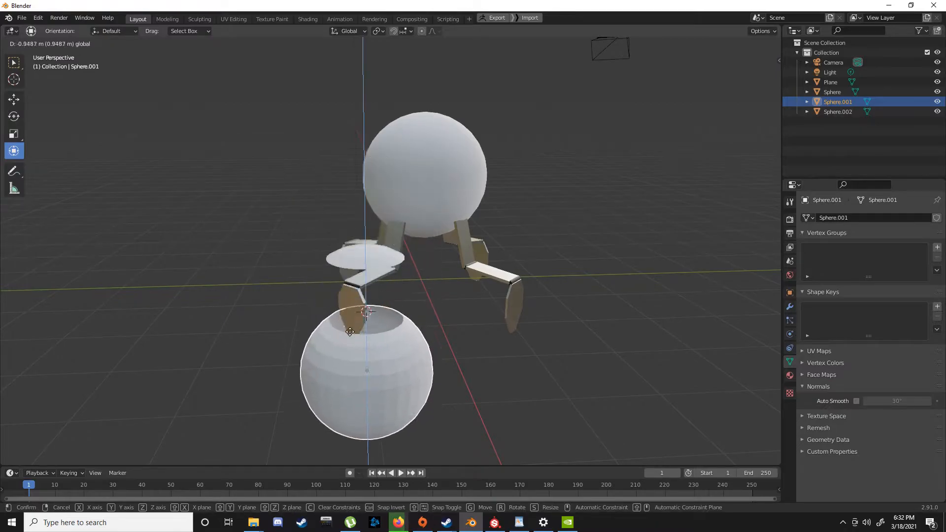
{"action": "left_click", "coordinate": [350, 339]}
{"action": "key", "text": "x"}
{"action": "left_click", "coordinate": [357, 354]}
{"action": "middle_click_drag", "start_coordinate": [357, 354], "coordinate": [476, 259]}
{"action": "middle_click_drag", "start_coordinate": [468, 298], "coordinate": [463, 325]}
Rotate the separated cap 90° and a further 180° about the global X axis so it stands upright, facing away from the body.
{"action": "left_click", "coordinate": [445, 286]}
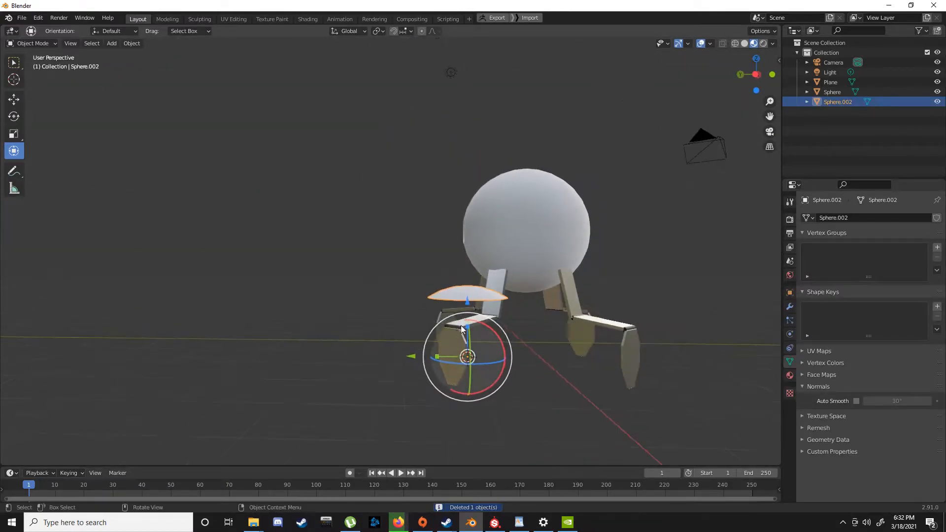
{"action": "mouse_move", "coordinate": [486, 324]}
{"action": "left_mouse_down"}
{"action": "mouse_move", "coordinate": [467, 317]}
{"action": "mouse_move", "coordinate": [491, 331]}
{"action": "left_mouse_up"}
{"action": "type", "text": "90"}
{"action": "key", "text": "Return"}
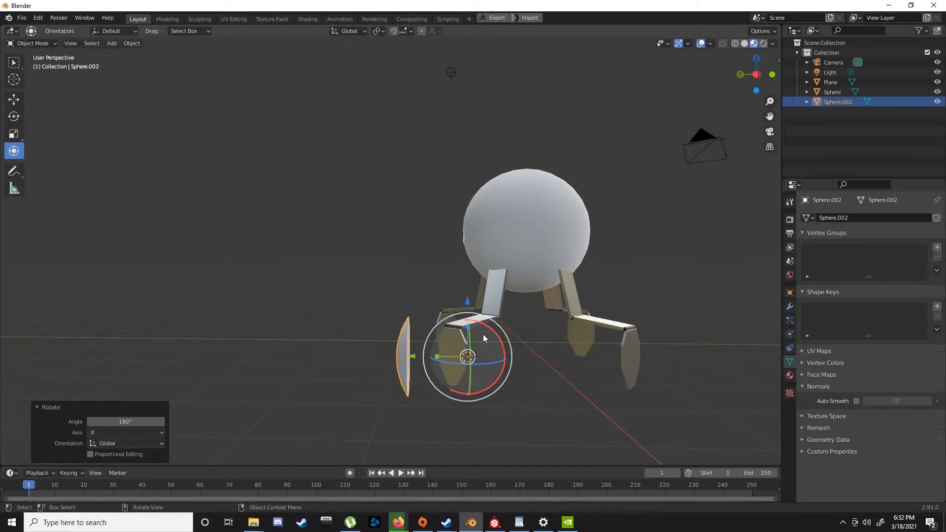
Raise the cap about 1.44 m and shift it along X, Z and Y until it faces the body's round recess.
{"action": "left_click_drag", "start_coordinate": [467, 305], "coordinate": [468, 209]}
{"action": "middle_click_drag", "start_coordinate": [469, 209], "coordinate": [586, 237]}
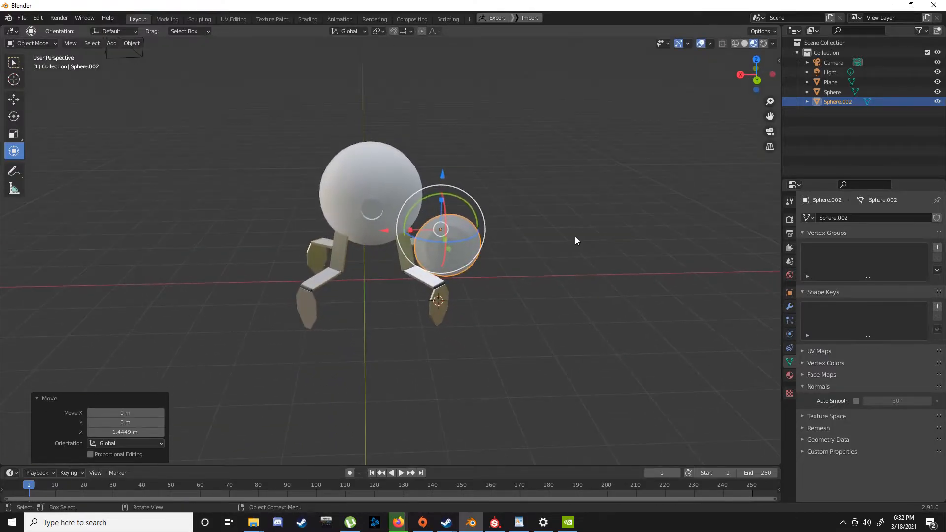
{"action": "left_click_drag", "start_coordinate": [389, 233], "coordinate": [329, 237]}
{"action": "middle_click_drag", "start_coordinate": [329, 237], "coordinate": [486, 309]}
{"action": "scroll", "coordinate": [423, 292], "scroll_direction": "up", "scroll_amount": 4}
{"action": "left_click_drag", "start_coordinate": [450, 274], "coordinate": [448, 225]}
{"action": "middle_click_drag", "start_coordinate": [445, 227], "coordinate": [439, 281]}
{"action": "left_click_drag", "start_coordinate": [391, 249], "coordinate": [441, 209]}
Scale the cap uniformly to 0.529 and move it about -0.028 m along Y to seat it on the recess.
{"action": "key", "text": "s"}
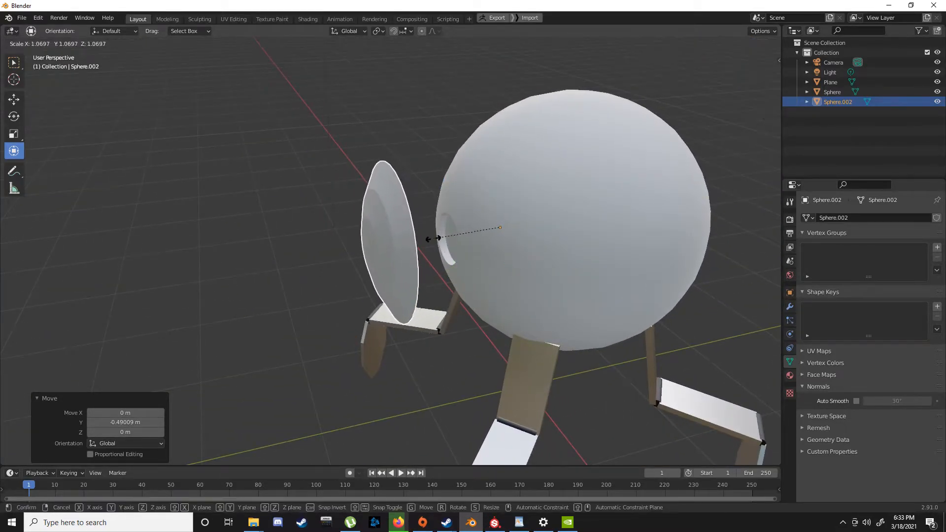
{"action": "left_click", "coordinate": [468, 232]}
{"action": "middle_click_drag", "start_coordinate": [468, 231], "coordinate": [274, 217]}
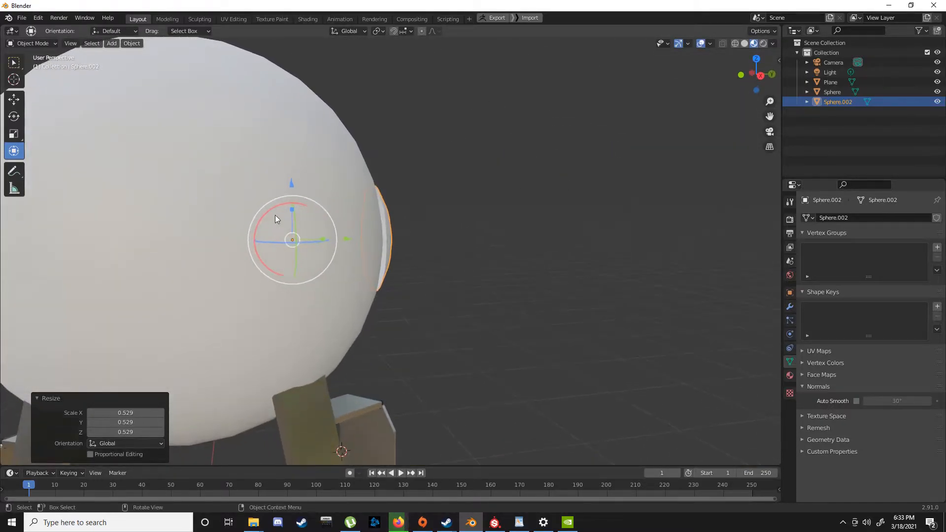
{"action": "left_click_drag", "start_coordinate": [348, 240], "coordinate": [346, 242]}
{"action": "middle_click_drag", "start_coordinate": [490, 252], "coordinate": [316, 261]}
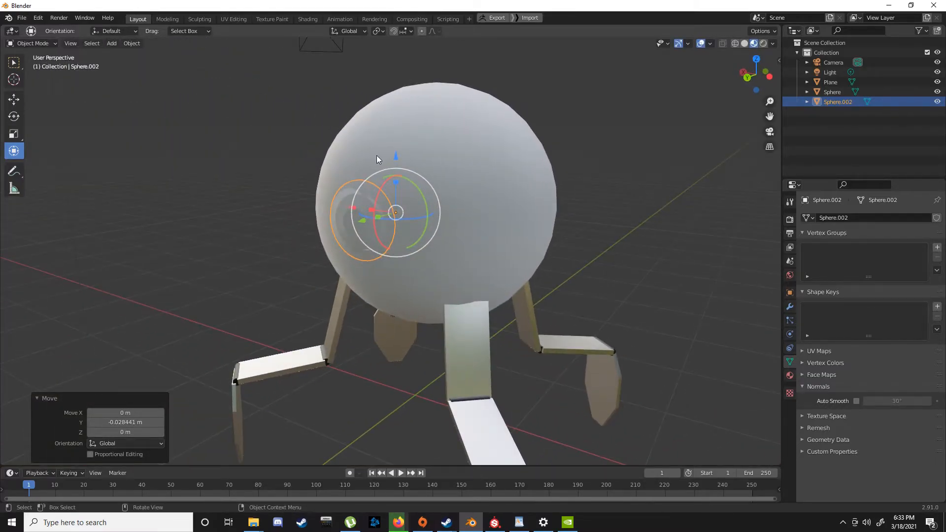
Centre the cap over the recess in the back orthographic view with small X and Z moves, finishing with about -0.009 m in Z.
{"action": "key", "text": "KP_1"}
{"action": "key", "text": "ctrl+KP_1"}
{"action": "scroll", "coordinate": [507, 178], "scroll_direction": "up", "scroll_amount": 2}
{"action": "scroll", "coordinate": [531, 179], "scroll_direction": "down", "scroll_amount": 4}
{"action": "scroll", "coordinate": [537, 184], "scroll_direction": "down", "scroll_amount": 2}
{"action": "scroll", "coordinate": [492, 194], "scroll_direction": "up", "scroll_amount": 7}
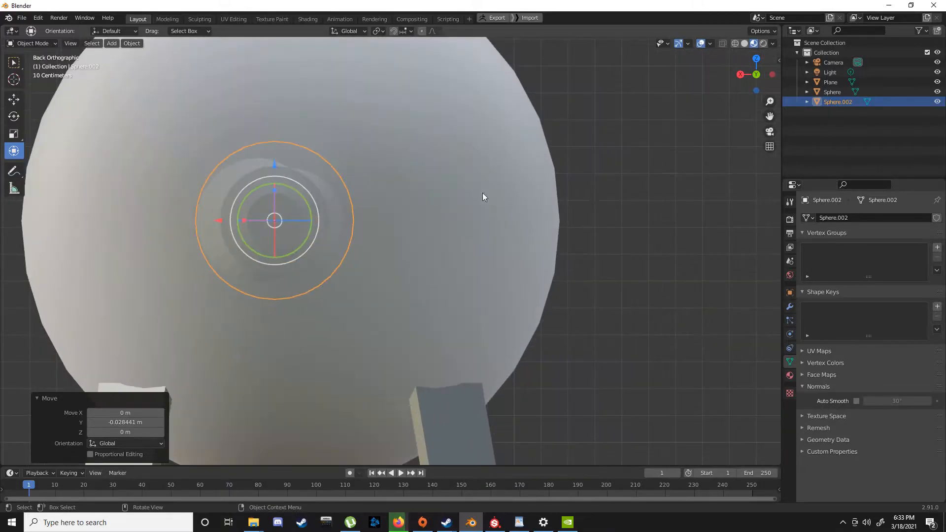
{"action": "left_click_drag", "start_coordinate": [320, 162], "coordinate": [326, 159]}
{"action": "left_click_drag", "start_coordinate": [270, 219], "coordinate": [288, 224]}
{"action": "left_click_drag", "start_coordinate": [341, 158], "coordinate": [344, 167]}
{"action": "middle_click_drag", "start_coordinate": [385, 209], "coordinate": [279, 233]}
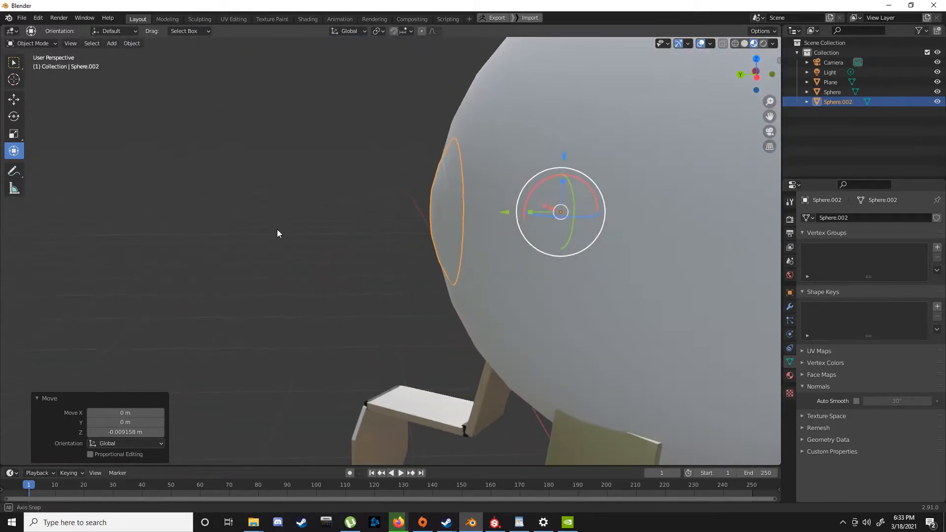
Shade the cap smooth.
{"action": "right_click", "coordinate": [437, 200]}
{"action": "left_click", "coordinate": [436, 200]}
{"action": "left_click", "coordinate": [430, 199]}
Set the base color of the spherical body's Body material to orange.
{"action": "middle_click_drag", "start_coordinate": [344, 205], "coordinate": [382, 218]}
{"action": "left_click", "coordinate": [382, 219]}
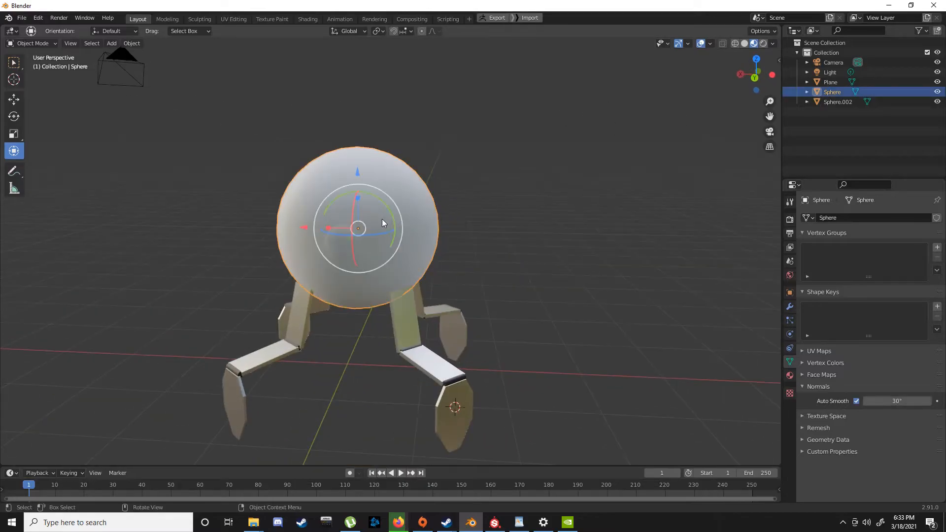
{"action": "left_click", "coordinate": [790, 374]}
{"action": "left_click", "coordinate": [897, 361]}
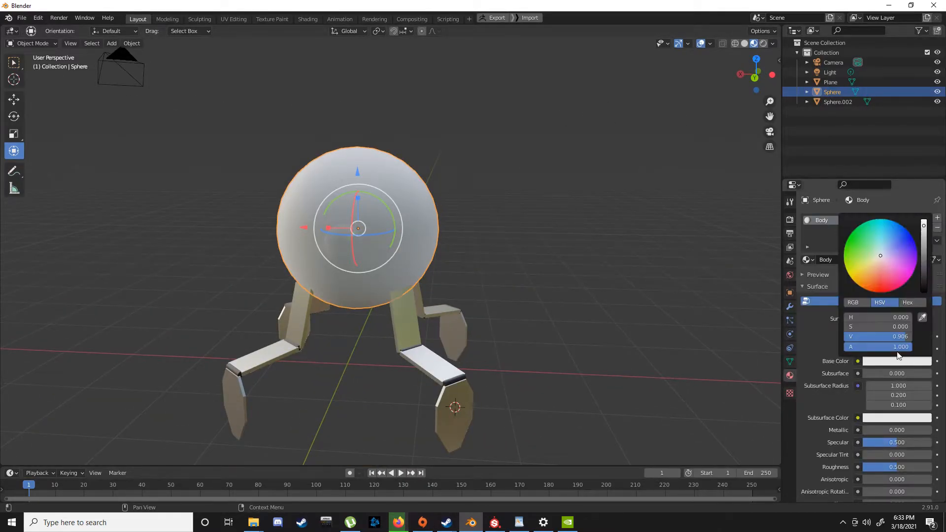
{"action": "left_click", "coordinate": [872, 279]}
{"action": "middle_click_drag", "start_coordinate": [596, 220], "coordinate": [456, 229]}
{"action": "left_click", "coordinate": [291, 253]}
{"action": "middle_click_drag", "start_coordinate": [291, 253], "coordinate": [587, 230]}
Give the cap a new material named Glass and set its transmission to 1.000.
{"action": "scroll", "coordinate": [419, 227], "scroll_direction": "up", "scroll_amount": 5}
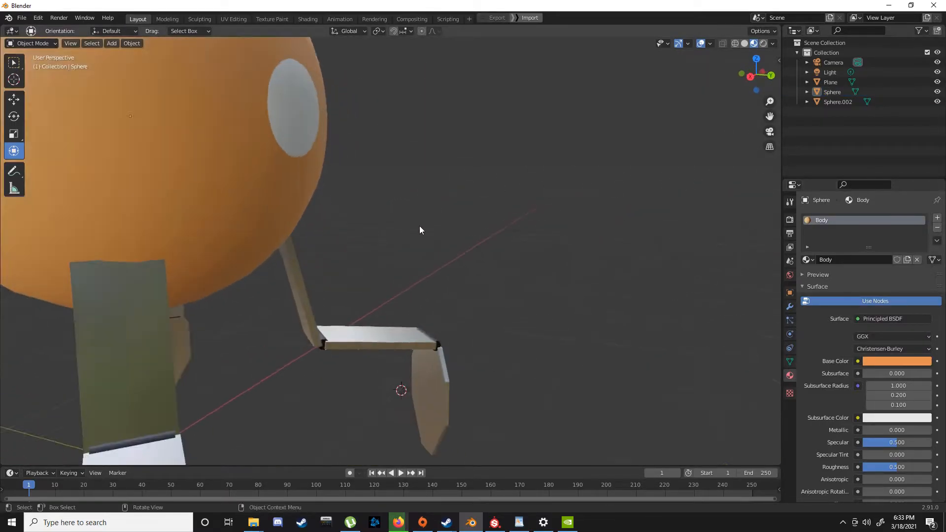
{"action": "middle_click_drag", "start_coordinate": [549, 300], "coordinate": [332, 296]}
{"action": "left_click", "coordinate": [461, 171]}
{"action": "scroll", "coordinate": [443, 226], "scroll_direction": "down", "scroll_amount": 3}
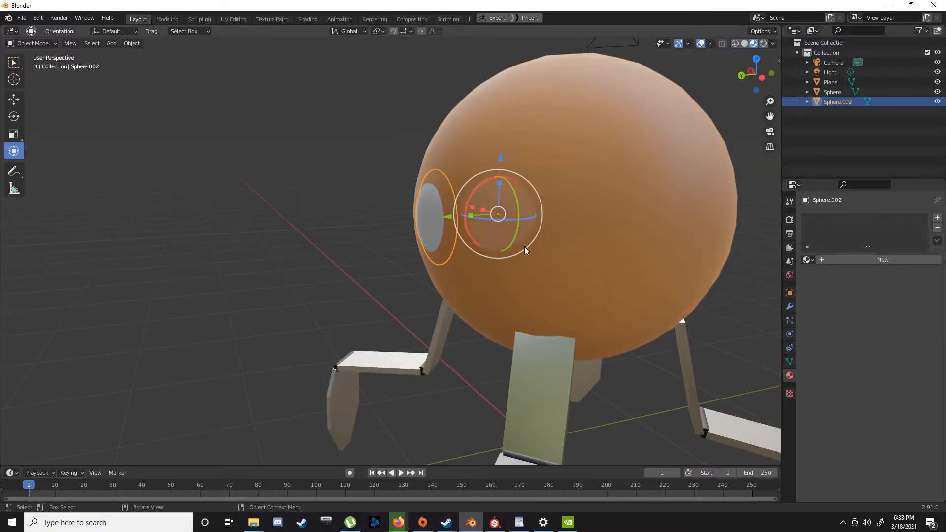
{"action": "left_click", "coordinate": [862, 262]}
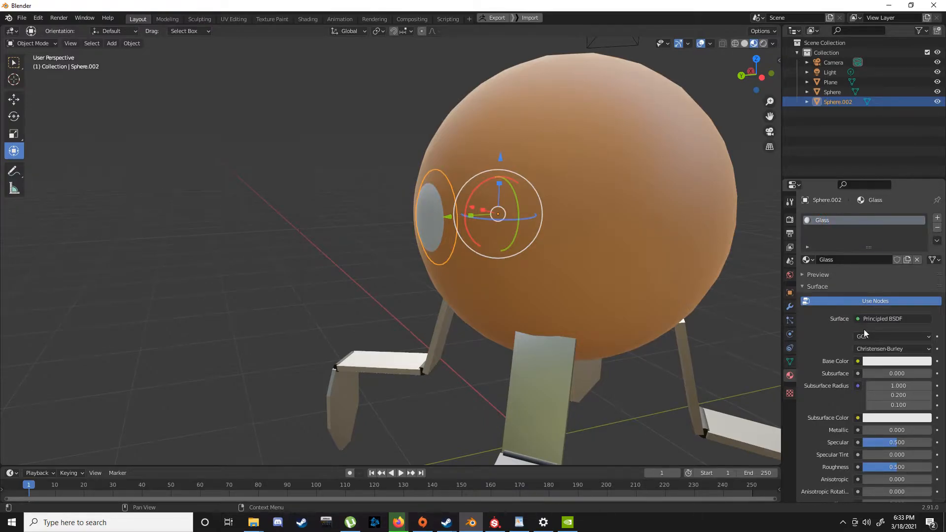
{"action": "scroll", "coordinate": [864, 329], "scroll_direction": "down", "scroll_amount": 8}
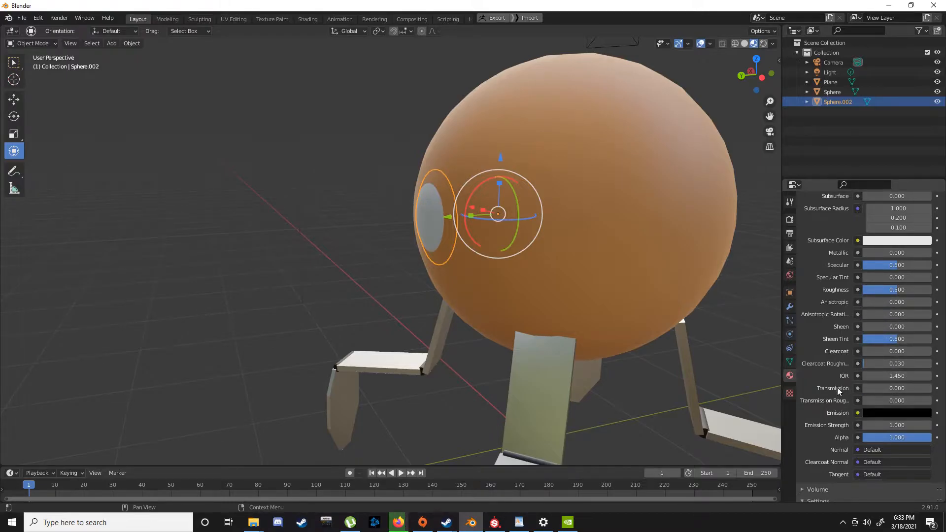
{"action": "left_click_drag", "start_coordinate": [880, 387], "coordinate": [933, 388]}
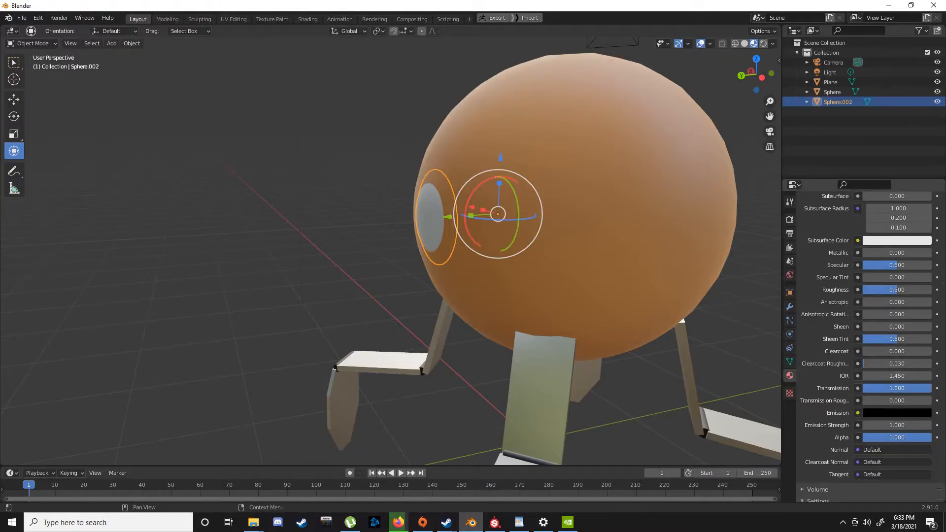
Enable Screen Space Refraction for the Glass material and Screen Space Reflections in the Eevee render settings.
{"action": "middle_click_drag", "start_coordinate": [591, 286], "coordinate": [631, 258]}
{"action": "scroll", "coordinate": [933, 338], "scroll_direction": "down", "scroll_amount": 5}
{"action": "scroll", "coordinate": [932, 338], "scroll_direction": "down", "scroll_amount": 2}
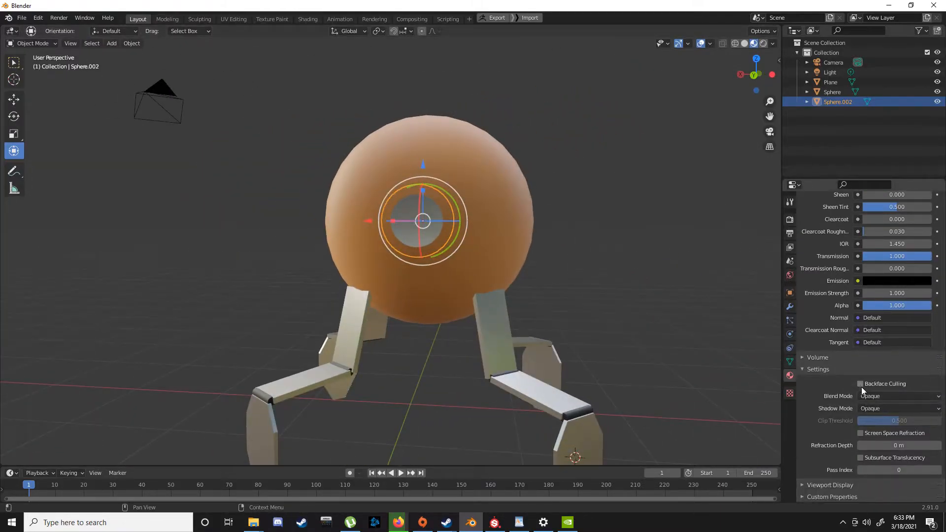
{"action": "left_click", "coordinate": [860, 433]}
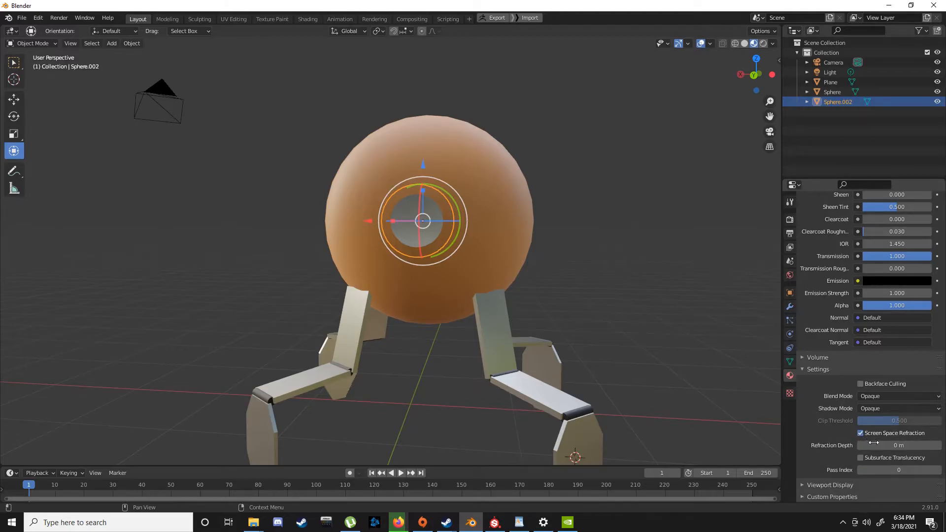
{"action": "left_click", "coordinate": [789, 220]}
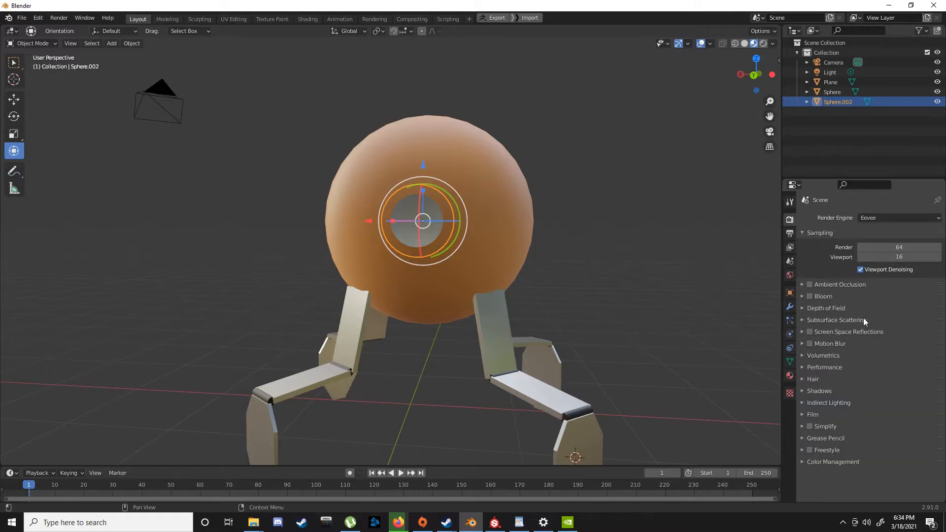
{"action": "left_click", "coordinate": [809, 331]}
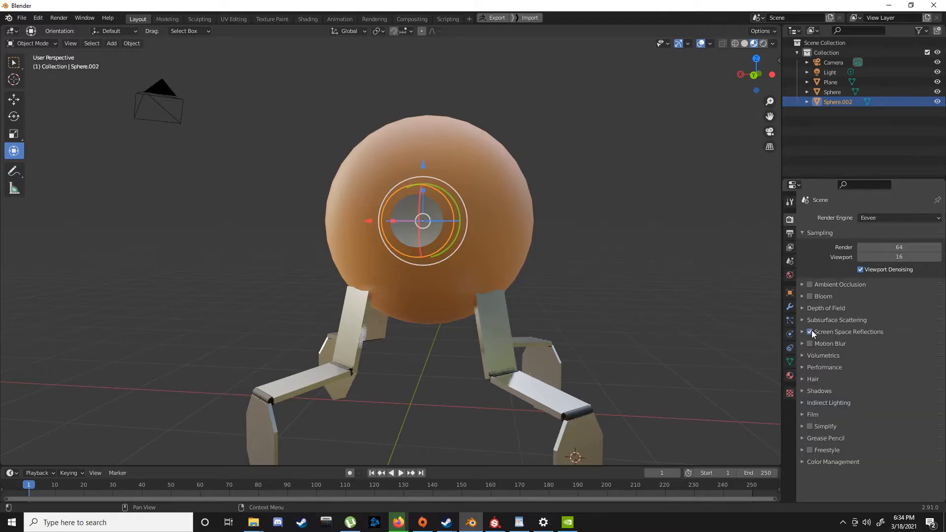
Lower the roughness of the cap's Glass material to 0.323.
{"action": "middle_click_drag", "start_coordinate": [592, 283], "coordinate": [463, 206]}
{"action": "scroll", "coordinate": [430, 258], "scroll_direction": "up", "scroll_amount": 3}
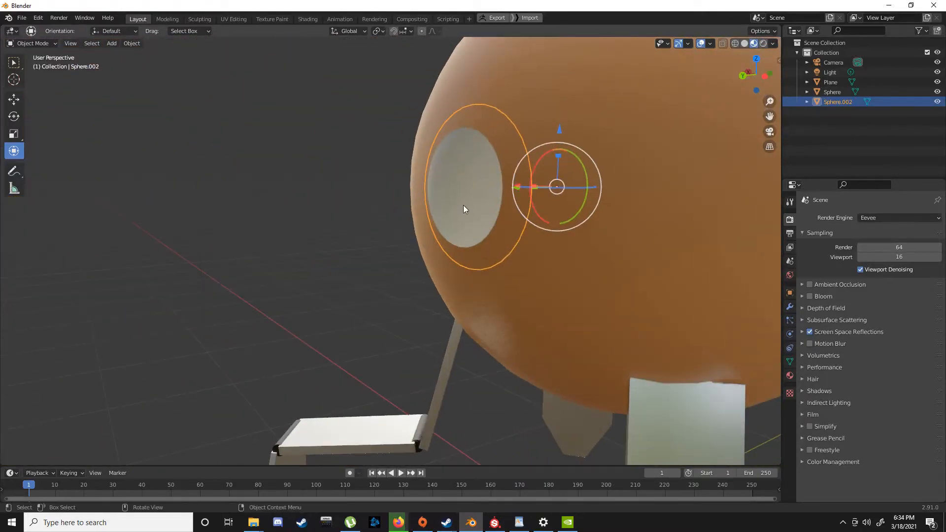
{"action": "left_click", "coordinate": [679, 305]}
{"action": "left_click", "coordinate": [552, 246]}
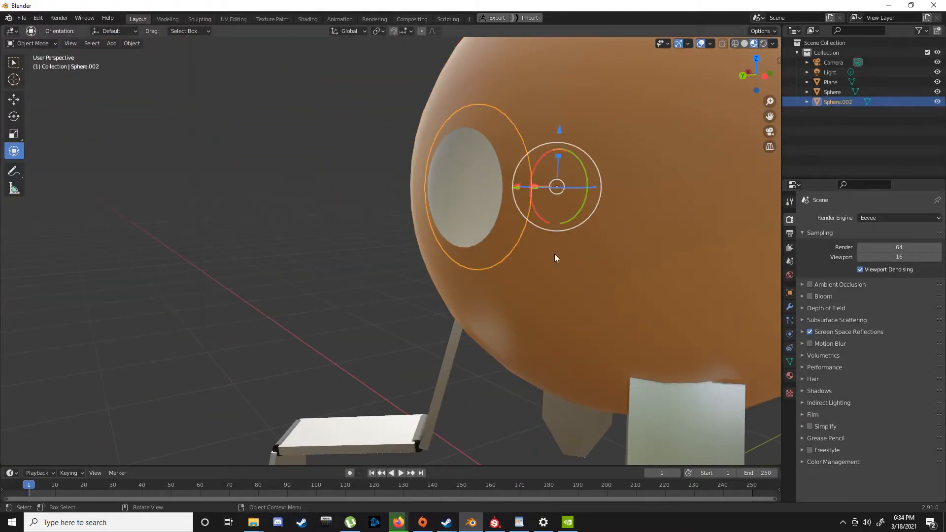
{"action": "left_click", "coordinate": [789, 376]}
{"action": "scroll", "coordinate": [829, 389], "scroll_direction": "down", "scroll_amount": 3}
{"action": "left_click_drag", "start_coordinate": [885, 427], "coordinate": [873, 428]}
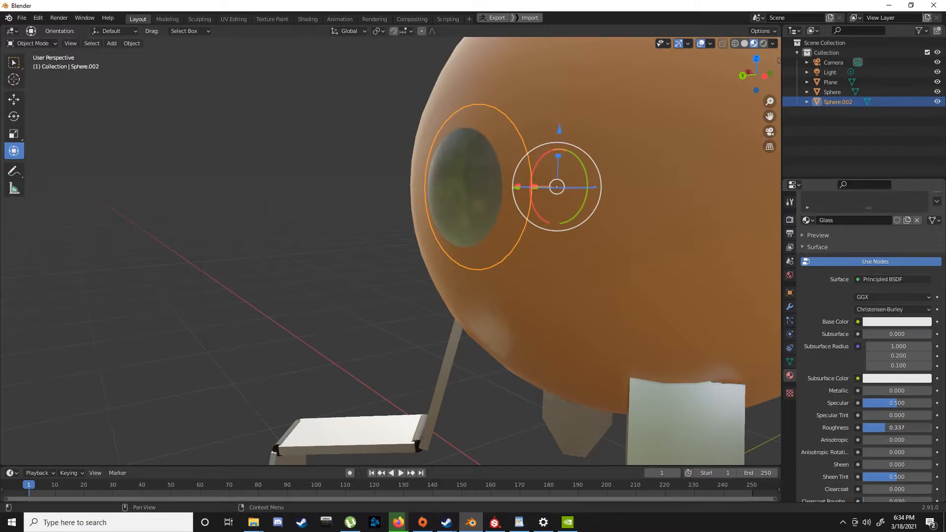
{"action": "middle_click_drag", "start_coordinate": [600, 298], "coordinate": [440, 205]}
Hide the cap and open the spherical body for mesh editing at the recess.
{"action": "key", "text": "h"}
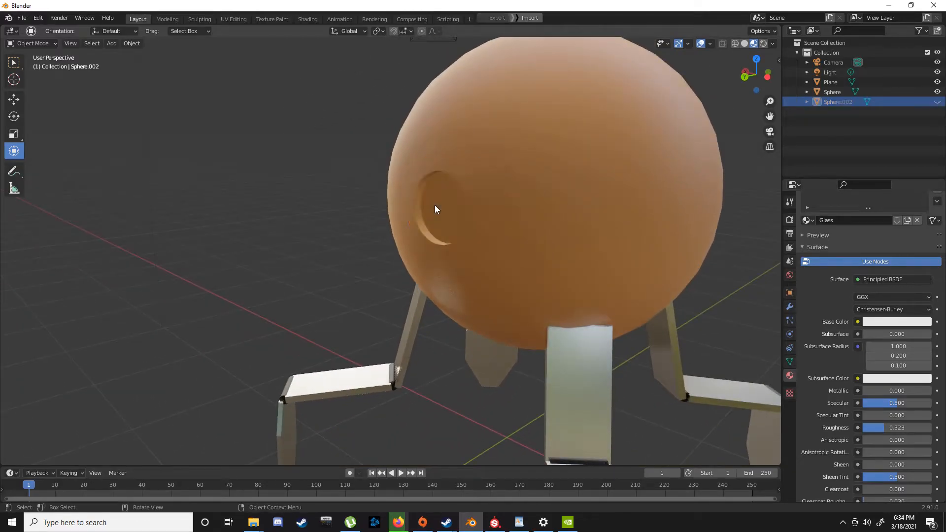
{"action": "left_click", "coordinate": [435, 205]}
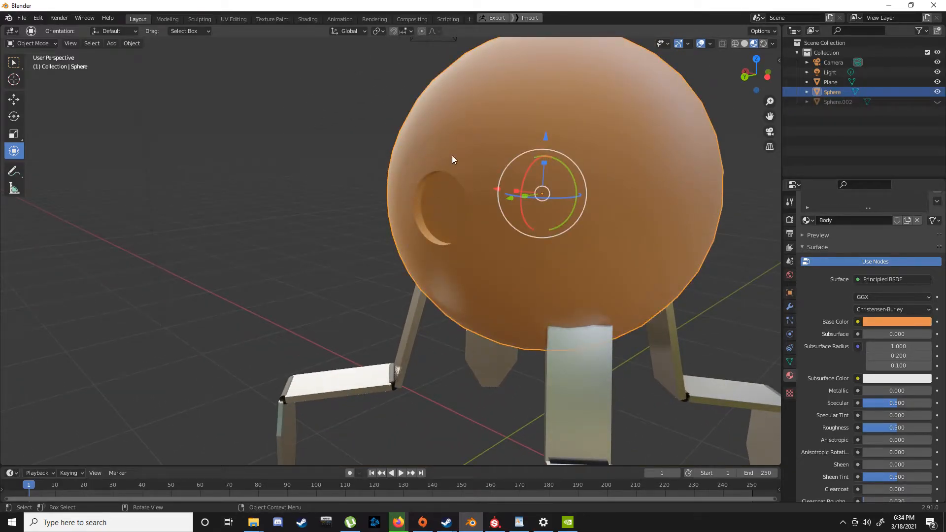
{"action": "key", "text": "Tab"}
{"action": "middle_click_drag", "start_coordinate": [455, 155], "coordinate": [434, 224]}
{"action": "scroll", "coordinate": [405, 230], "scroll_direction": "up", "scroll_amount": 4}
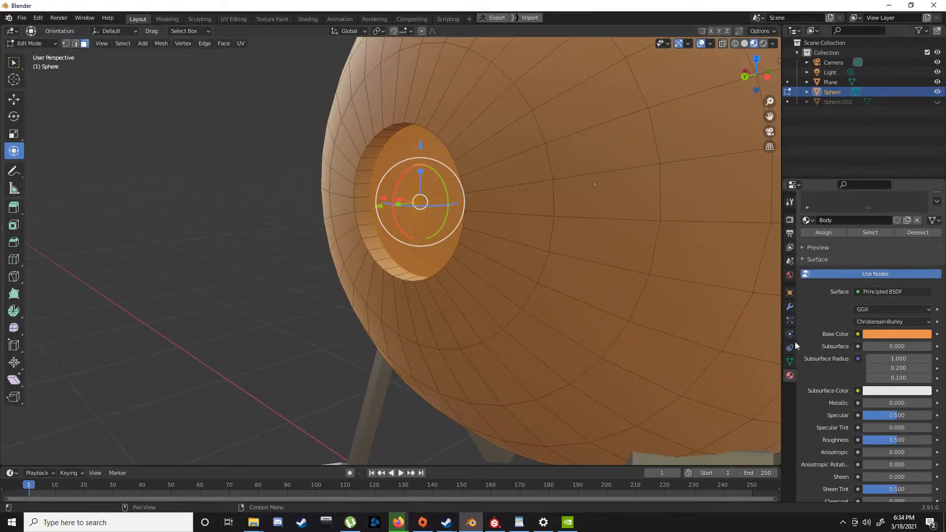
Add a second material slot to the body with a new material named LAser.
{"action": "scroll", "coordinate": [874, 232], "scroll_direction": "up", "scroll_amount": 2}
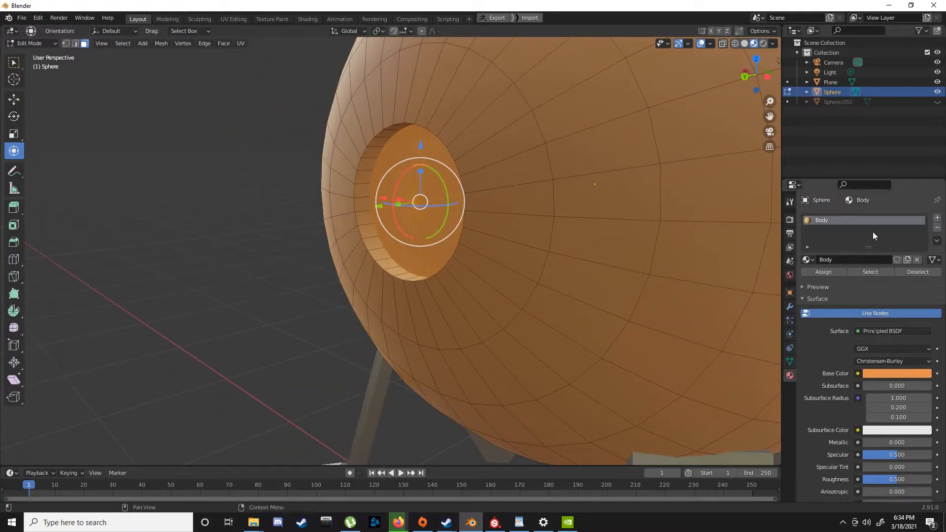
{"action": "left_click", "coordinate": [938, 219]}
{"action": "left_click", "coordinate": [873, 277]}
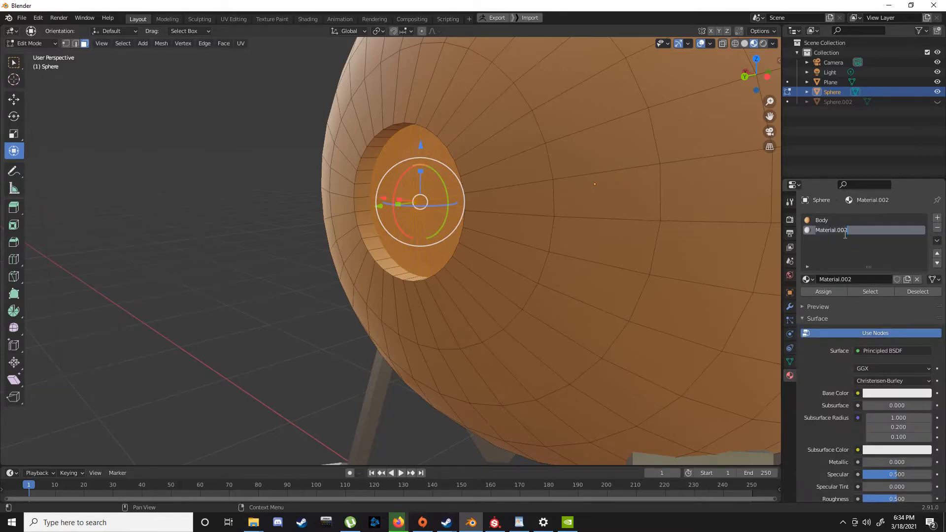
{"action": "left_click", "coordinate": [840, 229]}
{"action": "type", "text": "LAser"}
{"action": "key", "text": "Return"}
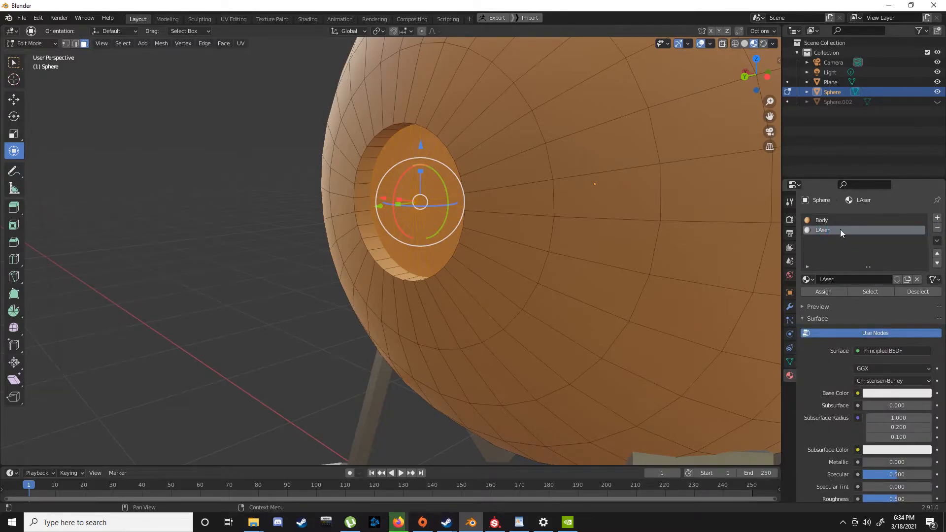
Change the LAser material's surface to Emission and assign it to the selected faces at the back of the recess.
{"action": "left_click", "coordinate": [882, 346]}
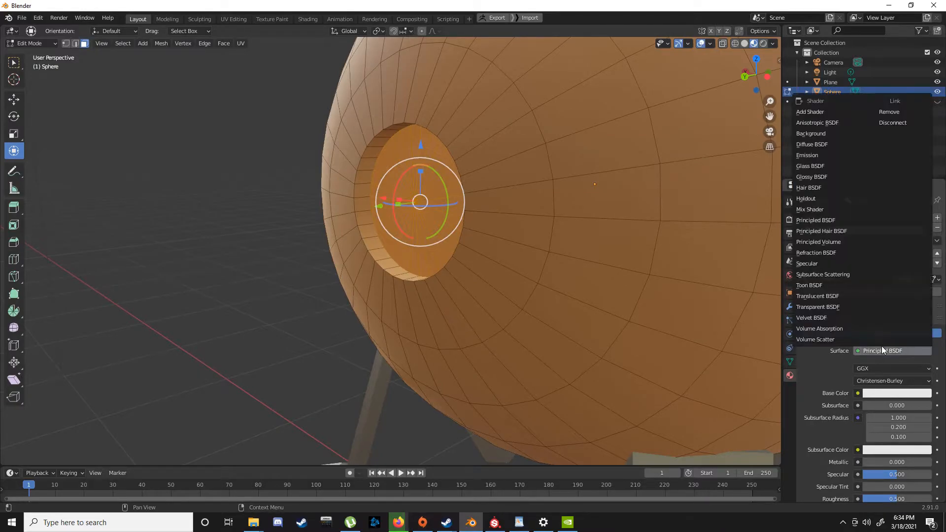
{"action": "left_click", "coordinate": [815, 156]}
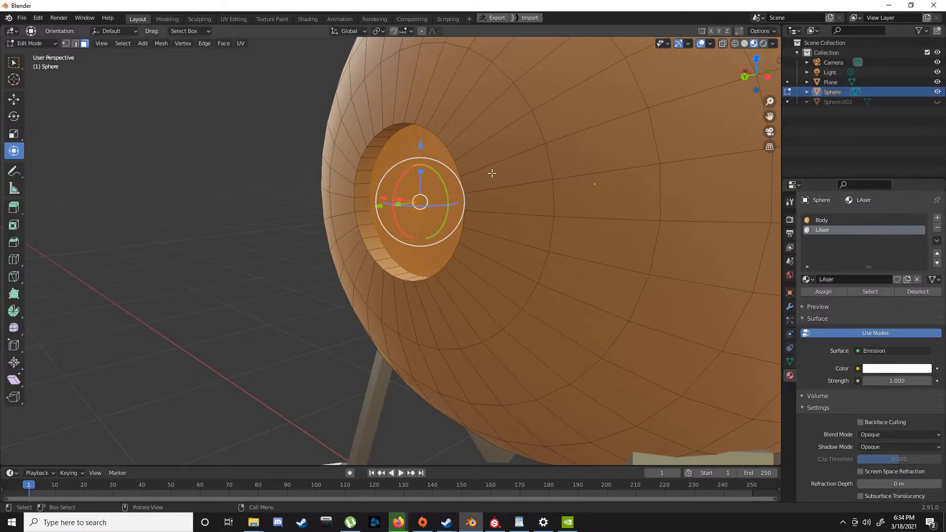
{"action": "scroll", "coordinate": [491, 173], "scroll_direction": "down", "scroll_amount": 4}
{"action": "middle_click_drag", "start_coordinate": [492, 174], "coordinate": [503, 188]}
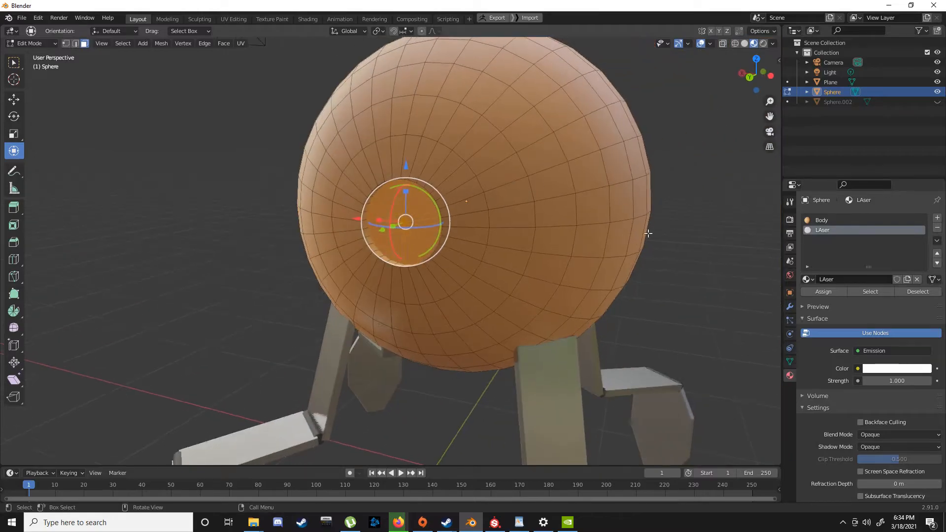
{"action": "left_click", "coordinate": [826, 291]}
Set the LAser emission color to red and its strength to 5.600.
{"action": "scroll", "coordinate": [488, 261], "scroll_direction": "up", "scroll_amount": 5}
{"action": "left_click", "coordinate": [890, 369]}
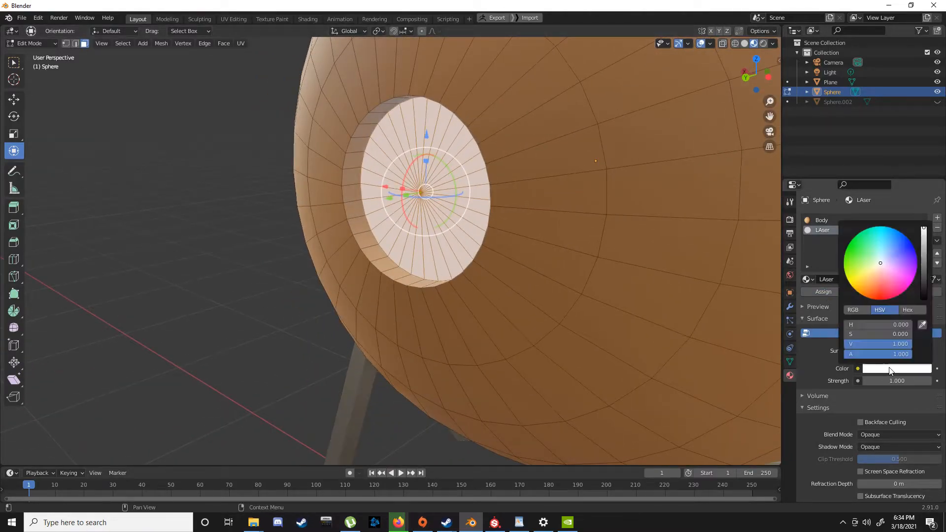
{"action": "left_click_drag", "start_coordinate": [897, 279], "coordinate": [884, 299]}
{"action": "mouse_move", "coordinate": [891, 383]}
{"action": "left_mouse_down"}
{"action": "mouse_move", "coordinate": [922, 383]}
{"action": "mouse_move", "coordinate": [882, 381]}
{"action": "left_mouse_up"}
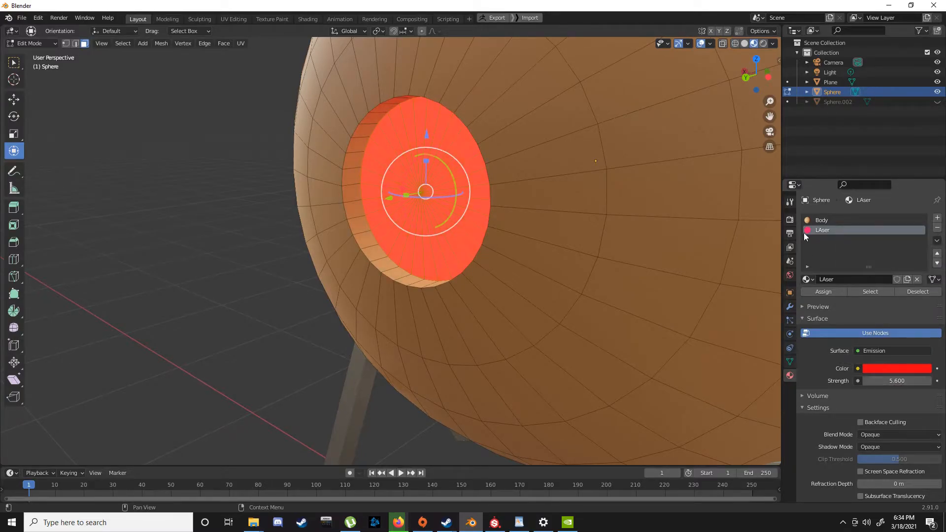
Enable Bloom in the Eevee render settings so the emissive recess glows.
{"action": "left_click", "coordinate": [791, 222]}
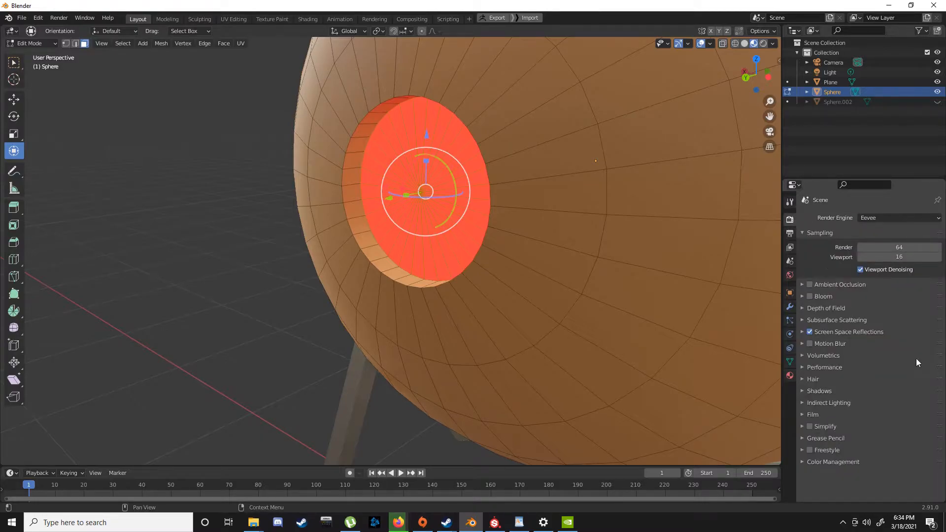
{"action": "left_click", "coordinate": [809, 296]}
{"action": "scroll", "coordinate": [325, 218], "scroll_direction": "down", "scroll_amount": 6}
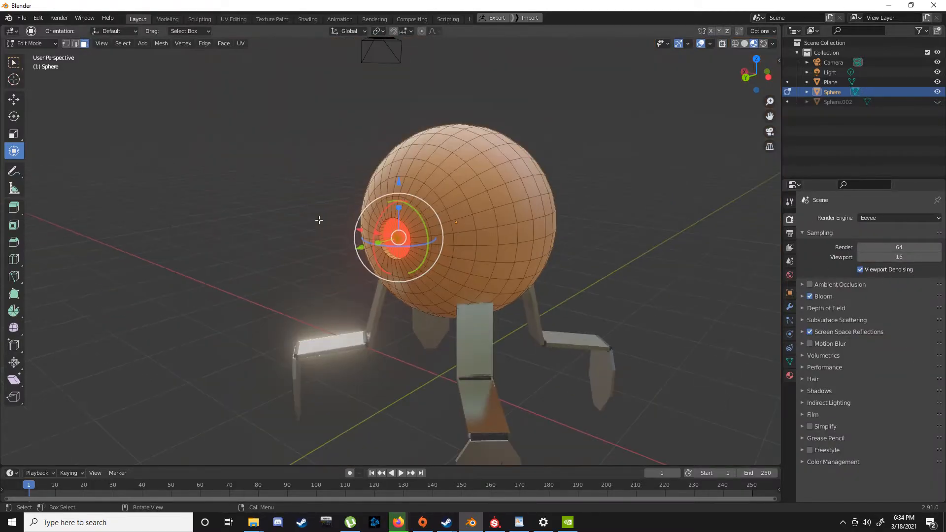
{"action": "scroll", "coordinate": [356, 243], "scroll_direction": "up", "scroll_amount": 6}
{"action": "mouse_move", "coordinate": [587, 261]}
{"action": "middle_mouse_down"}
{"action": "mouse_move", "coordinate": [567, 261]}
{"action": "mouse_move", "coordinate": [592, 260]}
{"action": "middle_mouse_up"}
Set the LAser emission strength to 9.000 and return the body to Object Mode.
{"action": "left_click", "coordinate": [790, 375]}
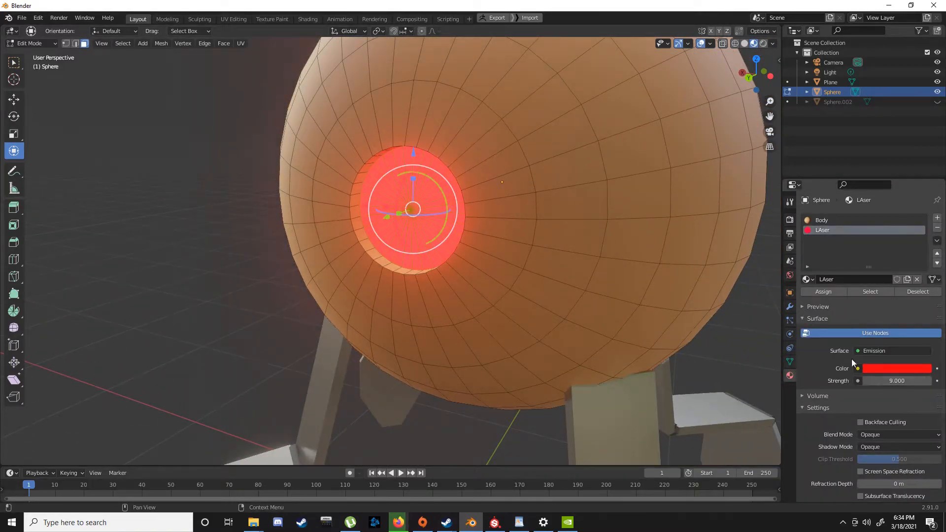
{"action": "scroll", "coordinate": [443, 204], "scroll_direction": "down", "scroll_amount": 5}
{"action": "key", "text": "Tab"}
{"action": "middle_click_drag", "start_coordinate": [443, 204], "coordinate": [394, 207]}
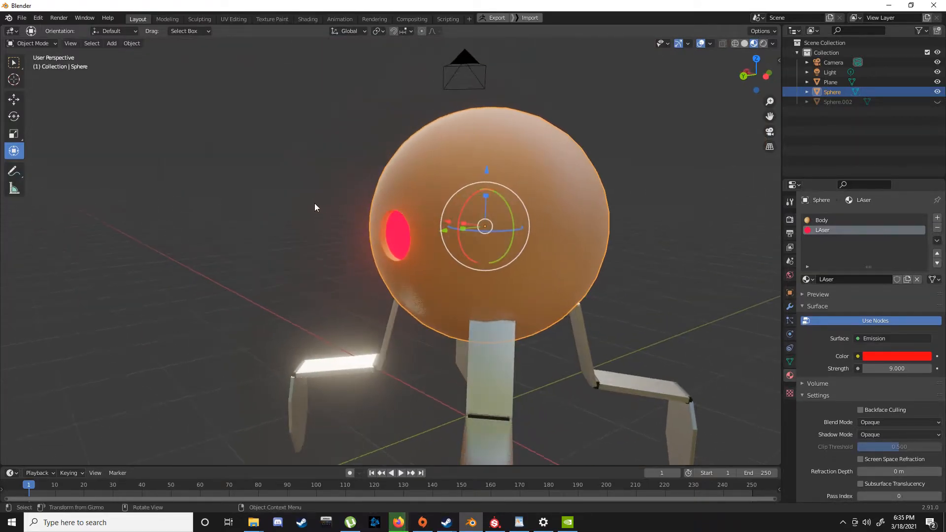
Reveal the hidden glass cap and select it over the laser recess.
{"action": "left_click", "coordinate": [345, 215]}
{"action": "key", "text": "alt+h"}
{"action": "scroll", "coordinate": [359, 209], "scroll_direction": "up", "scroll_amount": 2}
{"action": "middle_click_drag", "start_coordinate": [358, 209], "coordinate": [391, 234]}
{"action": "scroll", "coordinate": [513, 209], "scroll_direction": "up", "scroll_amount": 2}
{"action": "left_click", "coordinate": [392, 235]}
{"action": "scroll", "coordinate": [391, 235], "scroll_direction": "down", "scroll_amount": 2}
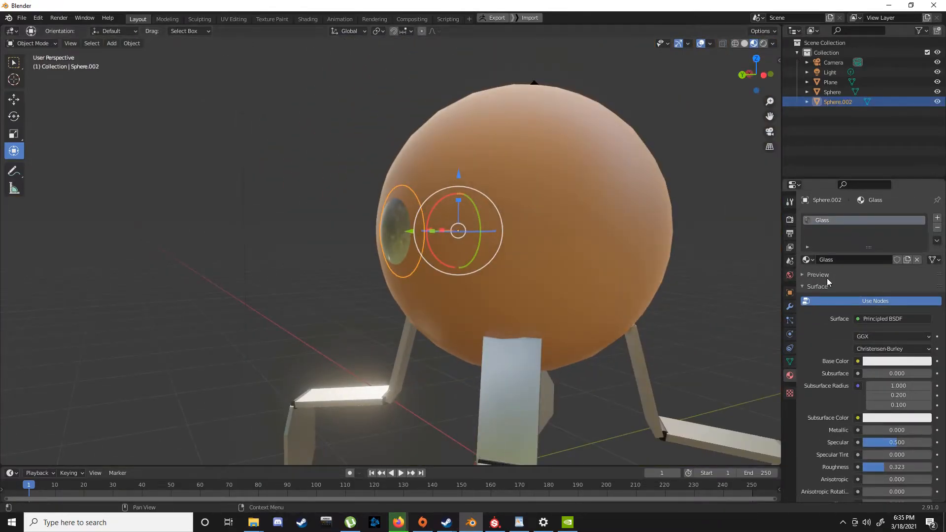
Enable Screen Space Refraction in the settings of the cap's Glass material.
{"action": "scroll", "coordinate": [827, 278], "scroll_direction": "down", "scroll_amount": 3}
{"action": "scroll", "coordinate": [871, 318], "scroll_direction": "down", "scroll_amount": 5}
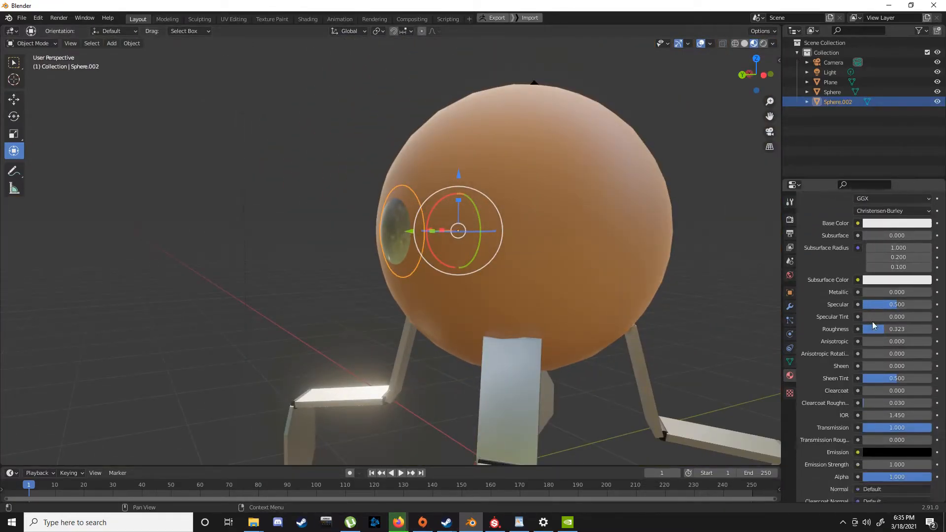
{"action": "scroll", "coordinate": [873, 324], "scroll_direction": "down", "scroll_amount": 5}
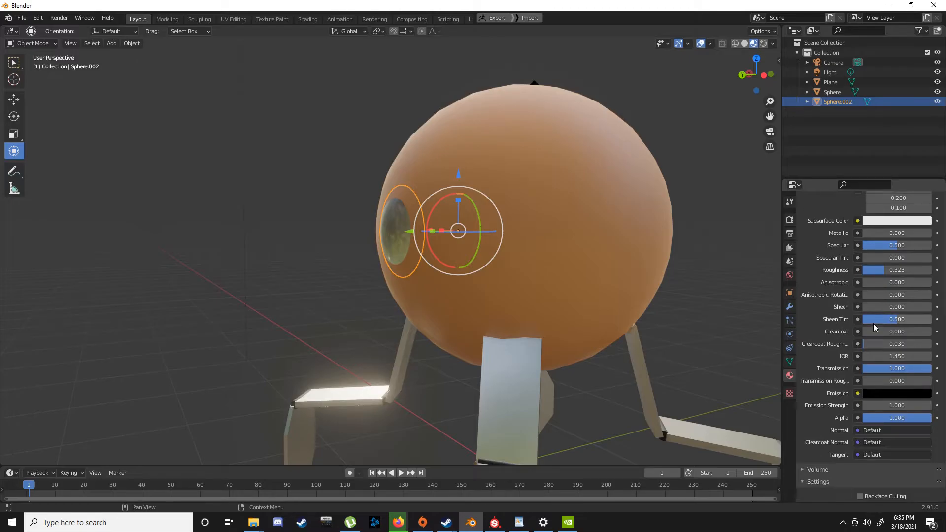
{"action": "left_click", "coordinate": [867, 385]}
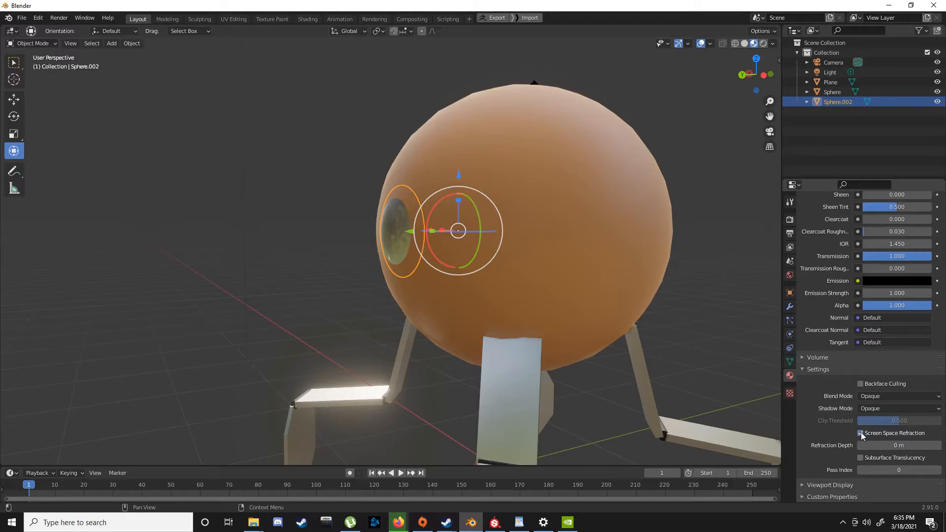
{"action": "middle_click_drag", "start_coordinate": [457, 191], "coordinate": [609, 203]}
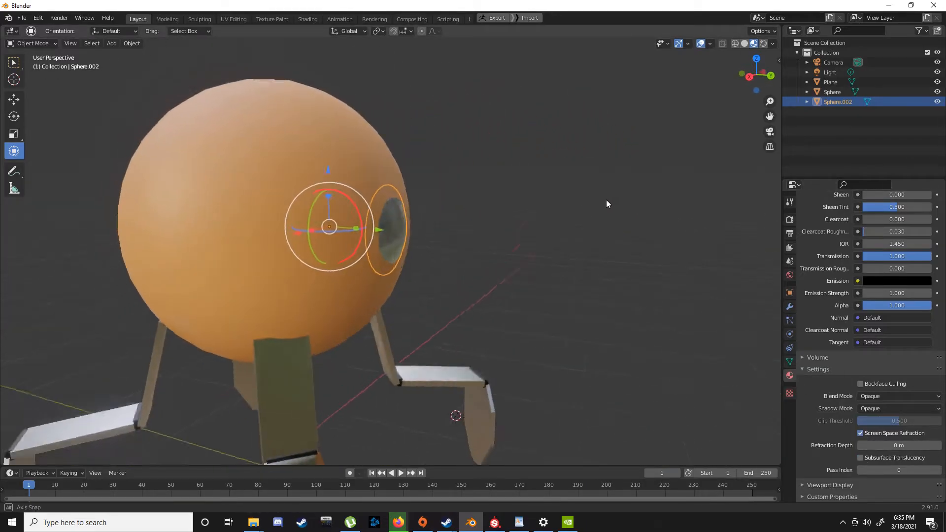
{"action": "left_click", "coordinate": [763, 43]}
{"action": "mouse_move", "coordinate": [640, 94]}
{"action": "middle_mouse_down"}
{"action": "mouse_move", "coordinate": [514, 145]}
{"action": "mouse_move", "coordinate": [429, 140]}
{"action": "middle_mouse_up"}
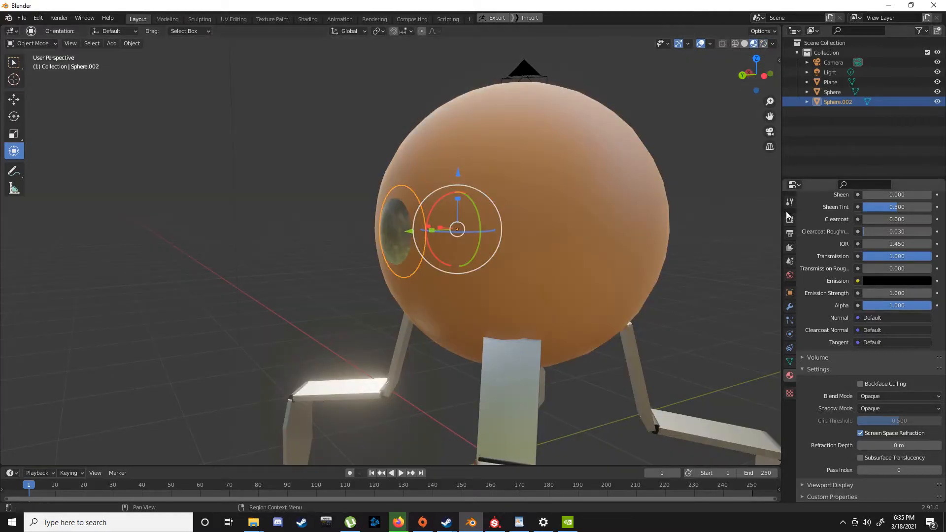
Enable Refraction under Screen Space Reflections in the Eevee render settings and check the red glow through the glass.
{"action": "left_click", "coordinate": [790, 219]}
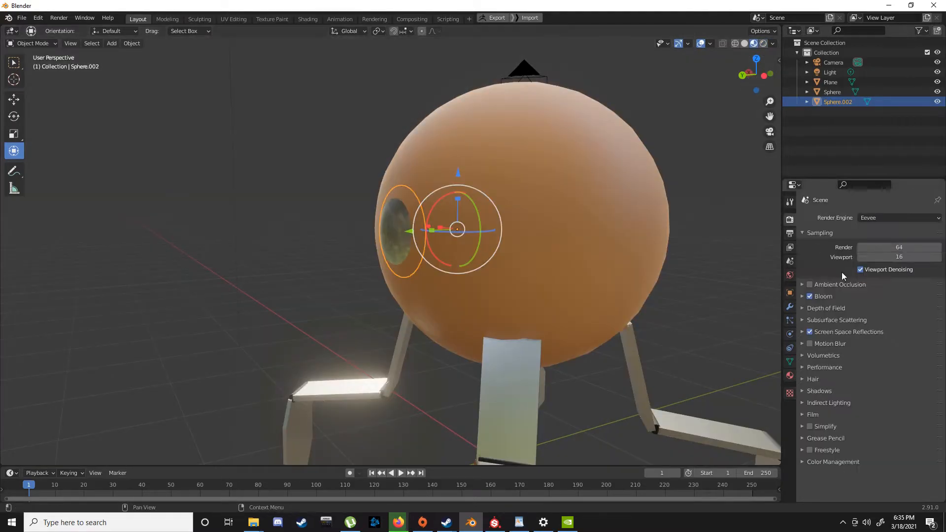
{"action": "left_click", "coordinate": [802, 332]}
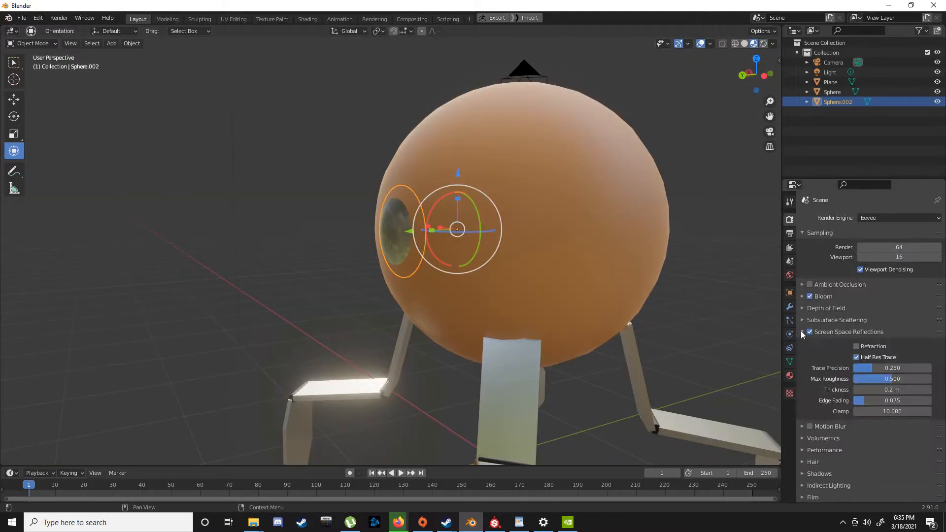
{"action": "left_click", "coordinate": [857, 347]}
{"action": "middle_click_drag", "start_coordinate": [404, 275], "coordinate": [507, 294]}
{"action": "scroll", "coordinate": [506, 293], "scroll_direction": "up", "scroll_amount": 3}
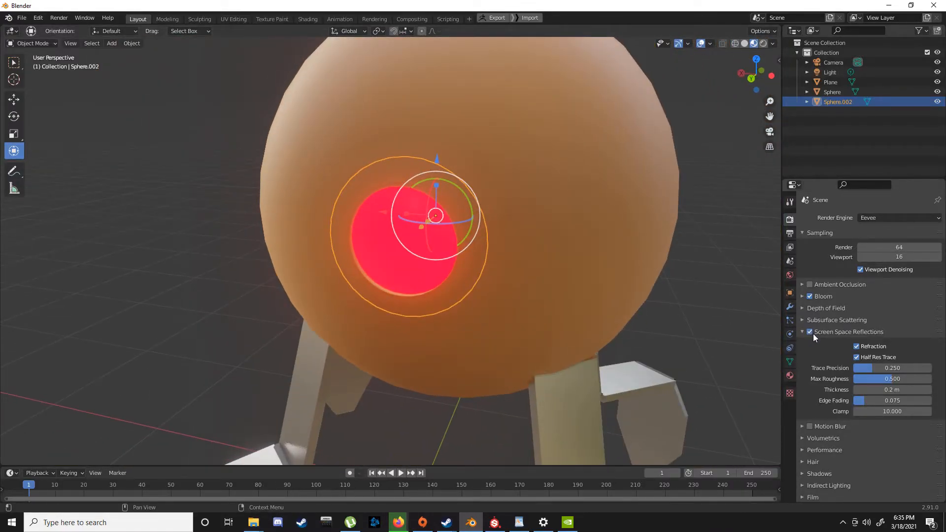
{"action": "middle_click_drag", "start_coordinate": [523, 256], "coordinate": [473, 244]}
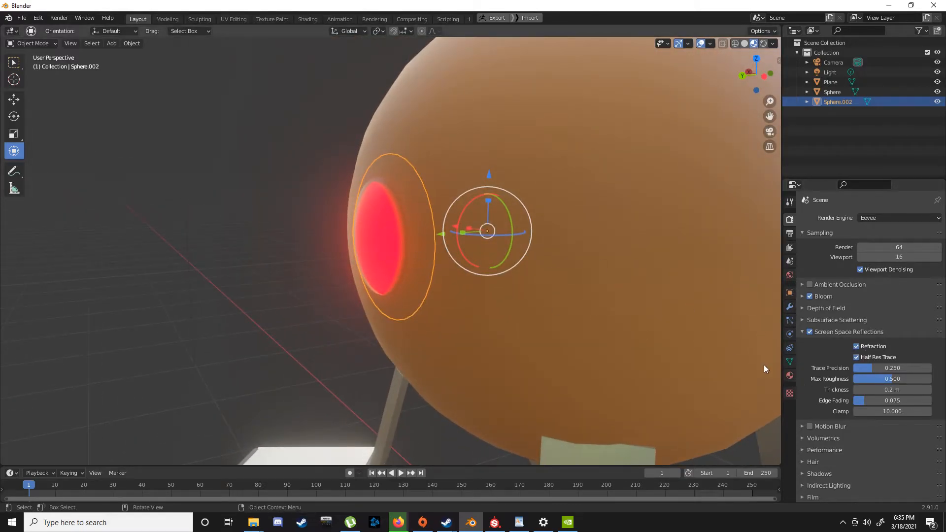
Set the Glass material's roughness to 0.422 and inspect the cap from the side.
{"action": "left_click", "coordinate": [790, 376]}
{"action": "scroll", "coordinate": [861, 365], "scroll_direction": "down", "scroll_amount": 8}
{"action": "mouse_move", "coordinate": [874, 330]}
{"action": "left_mouse_down"}
{"action": "mouse_move", "coordinate": [858, 330]}
{"action": "mouse_move", "coordinate": [930, 330]}
{"action": "mouse_move", "coordinate": [891, 329]}
{"action": "left_mouse_up"}
{"action": "scroll", "coordinate": [505, 249], "scroll_direction": "down", "scroll_amount": 4}
{"action": "middle_click_drag", "start_coordinate": [505, 249], "coordinate": [371, 250]}
{"action": "left_click", "coordinate": [289, 249]}
{"action": "left_click", "coordinate": [383, 247]}
{"action": "scroll", "coordinate": [383, 248], "scroll_direction": "up", "scroll_amount": 5}
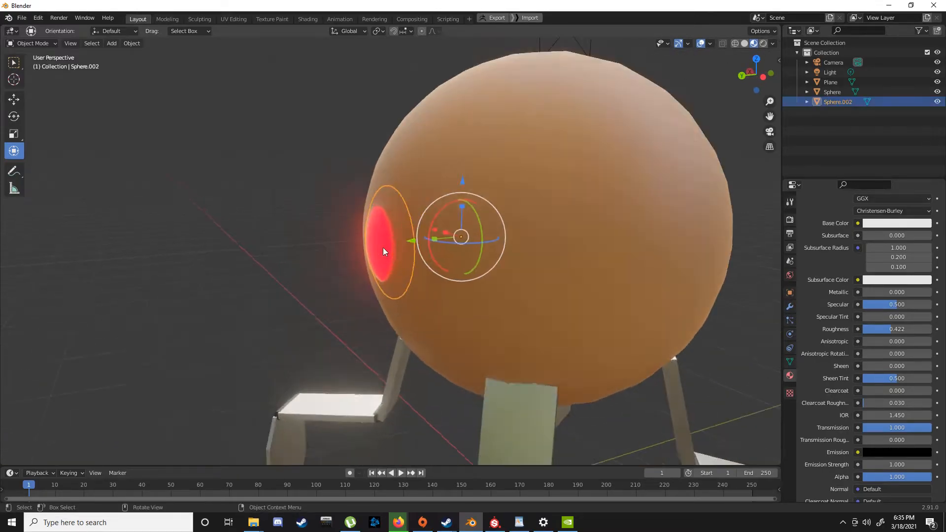
Adjust the Glass material's IOR slightly and view the cap from several angles.
{"action": "left_click_drag", "start_coordinate": [427, 240], "coordinate": [425, 242]}
{"action": "left_click", "coordinate": [187, 243]}
{"action": "middle_click_drag", "start_coordinate": [188, 243], "coordinate": [274, 253]}
{"action": "mouse_move", "coordinate": [885, 416]}
{"action": "left_mouse_down"}
{"action": "mouse_move", "coordinate": [868, 416]}
{"action": "mouse_move", "coordinate": [882, 415]}
{"action": "left_mouse_up"}
{"action": "middle_click_drag", "start_coordinate": [507, 294], "coordinate": [184, 216]}
{"action": "scroll", "coordinate": [486, 295], "scroll_direction": "down", "scroll_amount": 5}
{"action": "scroll", "coordinate": [473, 289], "scroll_direction": "up", "scroll_amount": 5}
{"action": "scroll", "coordinate": [453, 311], "scroll_direction": "down", "scroll_amount": 5}
Extrude the adjacent vertical face loops around the body's middle and scale them to about 0.93 to form a recessed band.
{"action": "left_click", "coordinate": [476, 273]}
{"action": "key", "text": "Tab"}
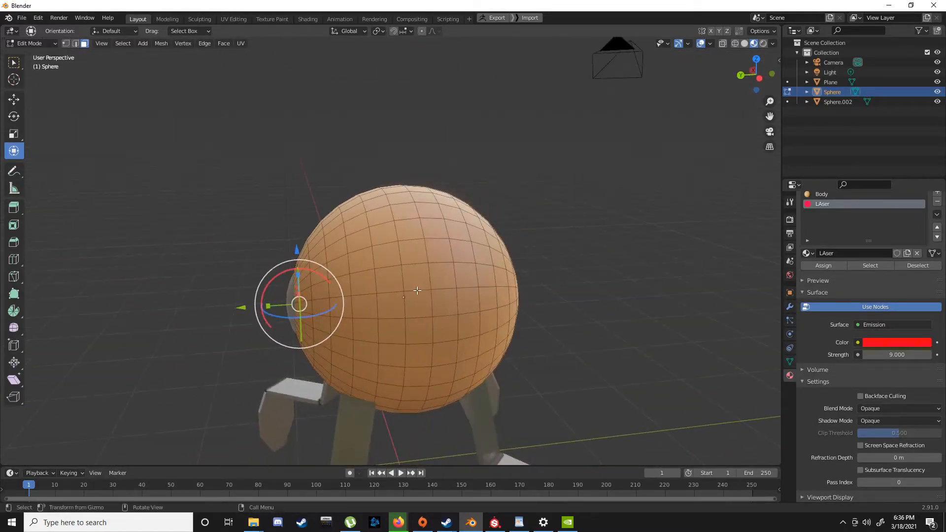
{"action": "left_click", "coordinate": [426, 261], "text": "alt"}
{"action": "left_click", "coordinate": [441, 290], "text": "alt"}
{"action": "left_click", "coordinate": [444, 311], "text": "alt"}
{"action": "left_click", "coordinate": [446, 337], "text": "alt"}
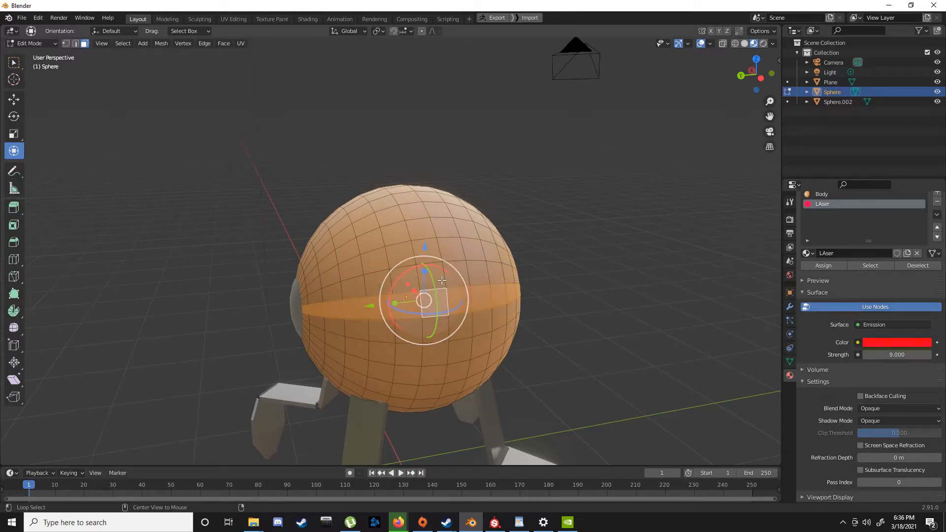
{"action": "left_click", "coordinate": [424, 240], "text": "alt"}
{"action": "middle_click_drag", "start_coordinate": [419, 228], "coordinate": [442, 276]}
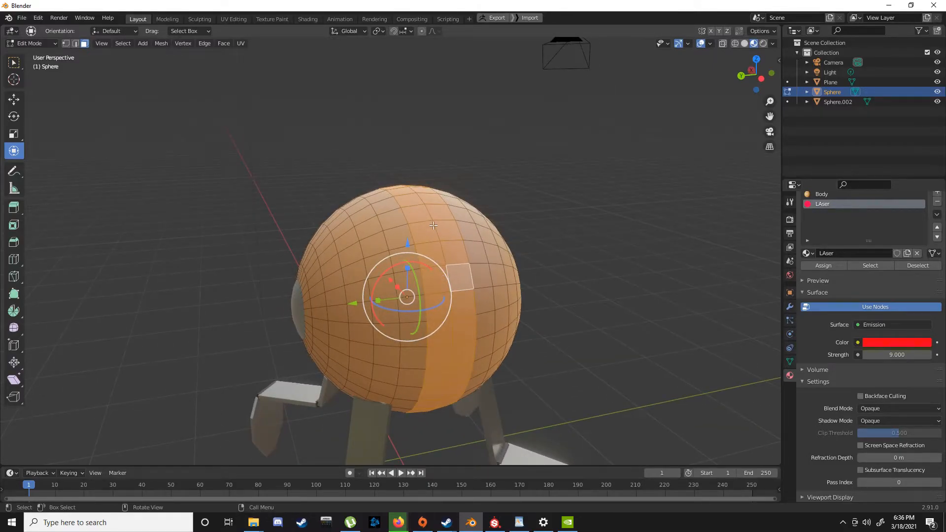
{"action": "key", "text": "s"}
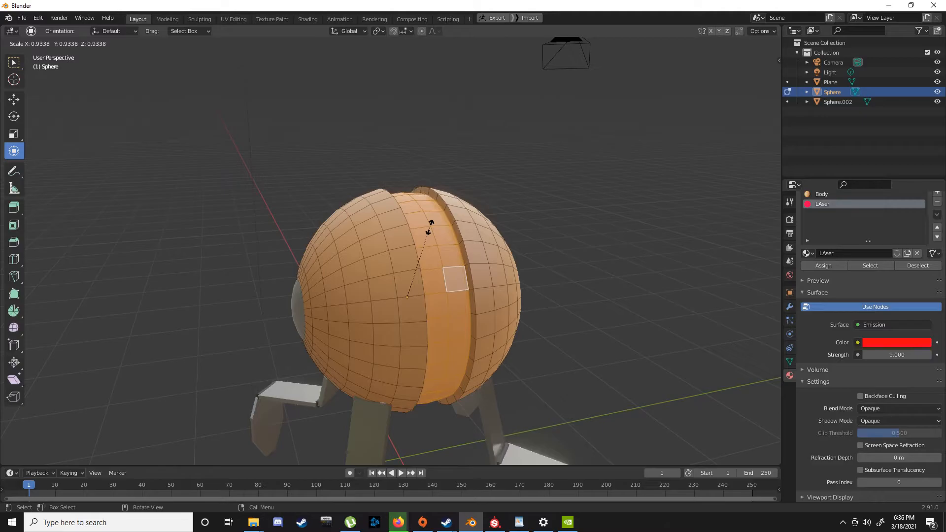
{"action": "left_click", "coordinate": [432, 225]}
{"action": "key", "text": "Tab"}
{"action": "middle_click_drag", "start_coordinate": [442, 235], "coordinate": [408, 293]}
{"action": "scroll", "coordinate": [401, 261], "scroll_direction": "down", "scroll_amount": 3}
{"action": "scroll", "coordinate": [422, 307], "scroll_direction": "up", "scroll_amount": 4}
Bevel the edge loops along both sides of the recessed band with a 0.035 m width and one segment, and return to Object Mode.
{"action": "key", "text": "Tab"}
{"action": "key", "text": "2"}
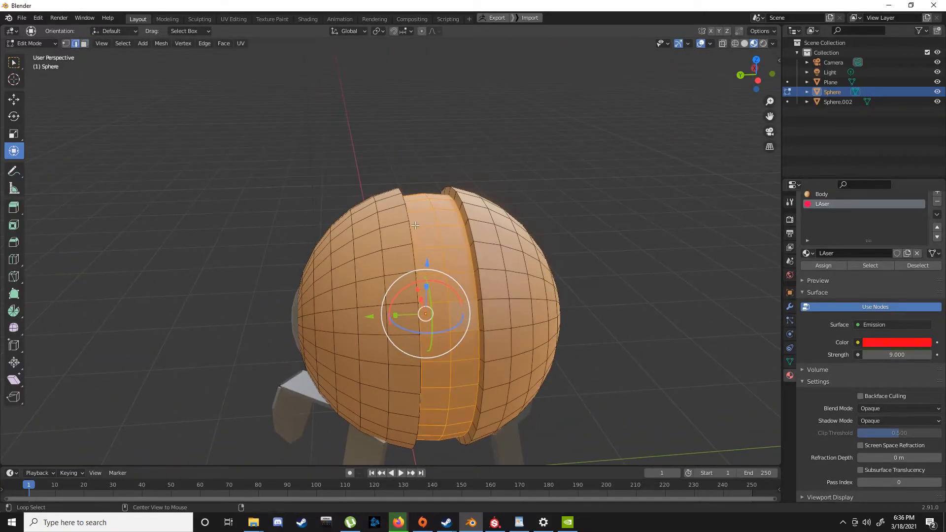
{"action": "middle_click_drag", "start_coordinate": [413, 240], "coordinate": [434, 239]}
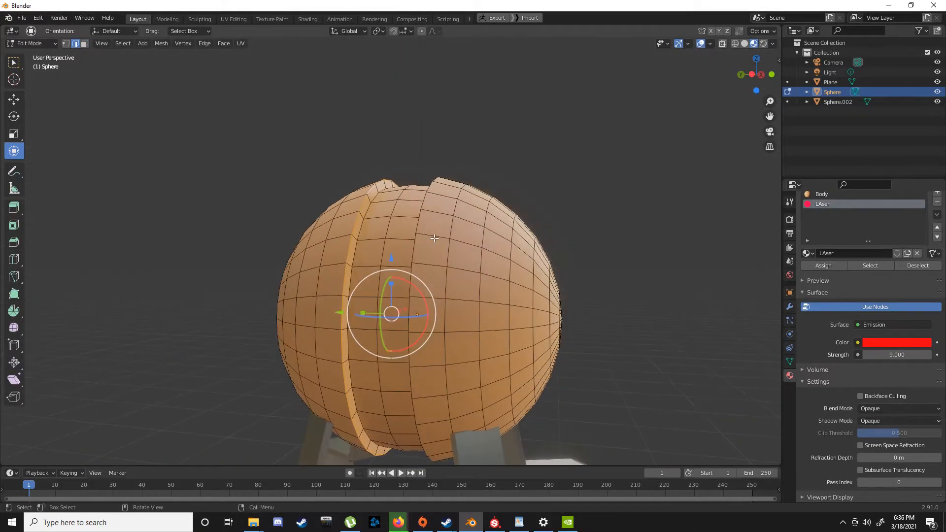
{"action": "left_click", "coordinate": [419, 244], "text": "alt"}
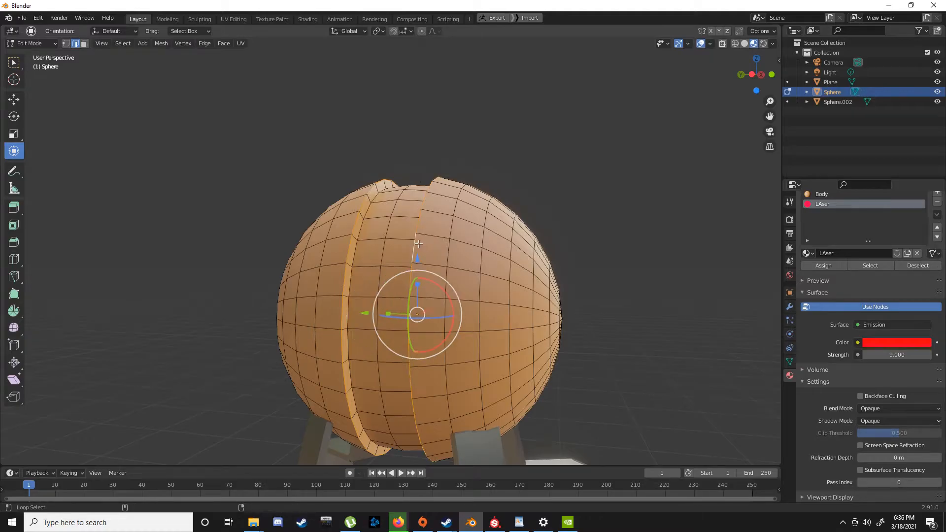
{"action": "left_click", "coordinate": [351, 252], "text": "alt+shift"}
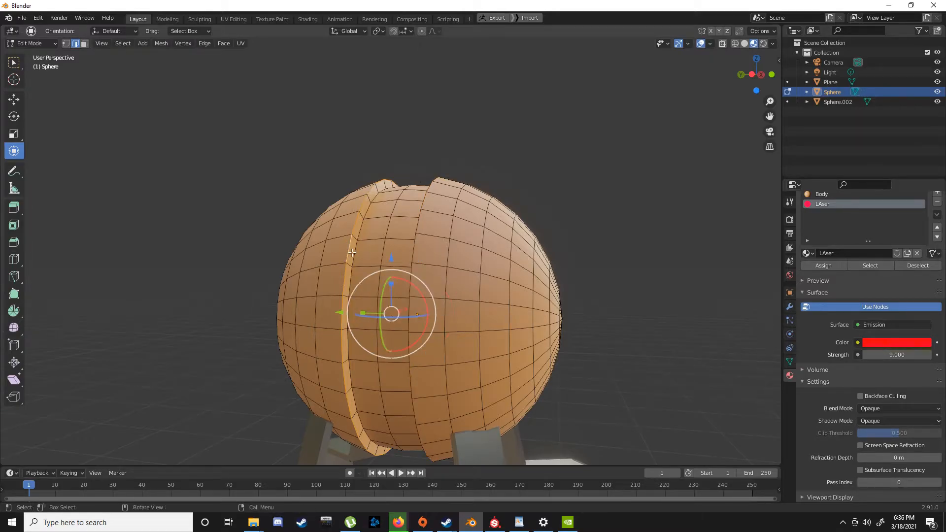
{"action": "left_click", "coordinate": [418, 249], "text": "alt"}
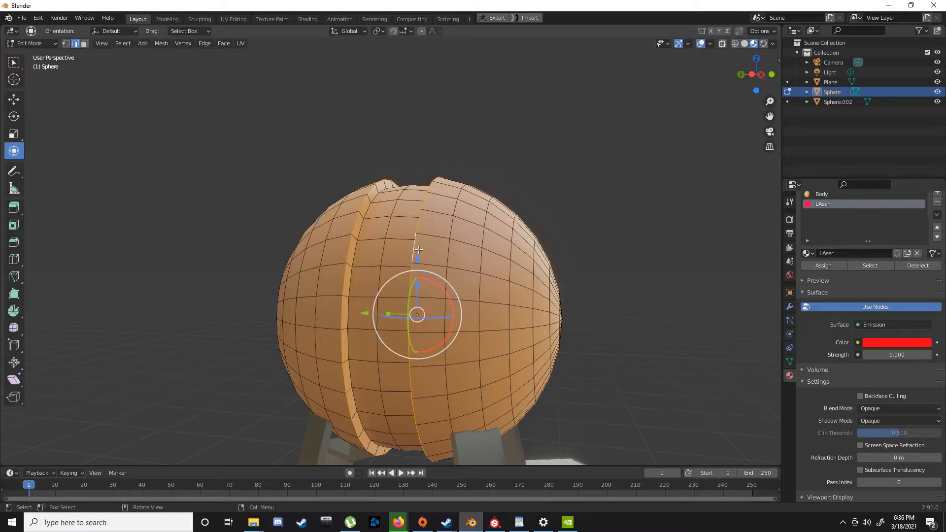
{"action": "middle_click_drag", "start_coordinate": [419, 250], "coordinate": [458, 271]}
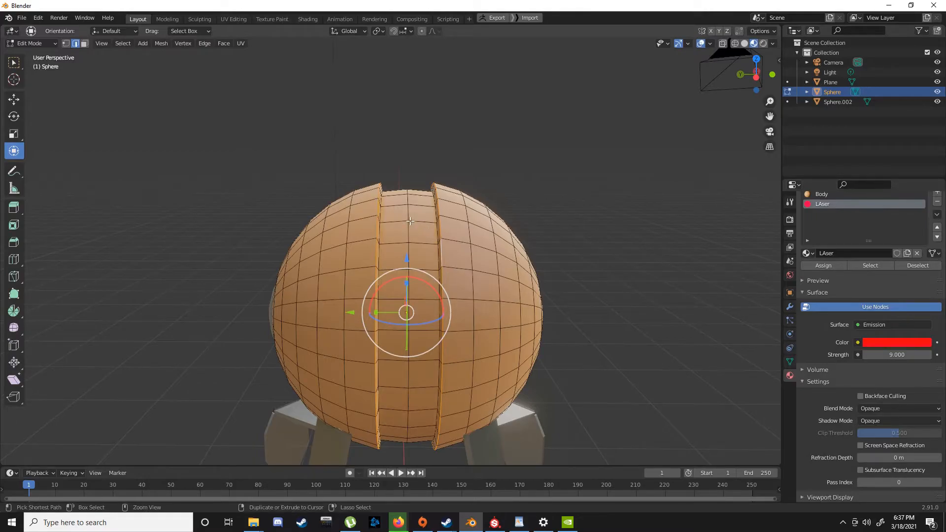
{"action": "key", "text": "ctrl+b"}
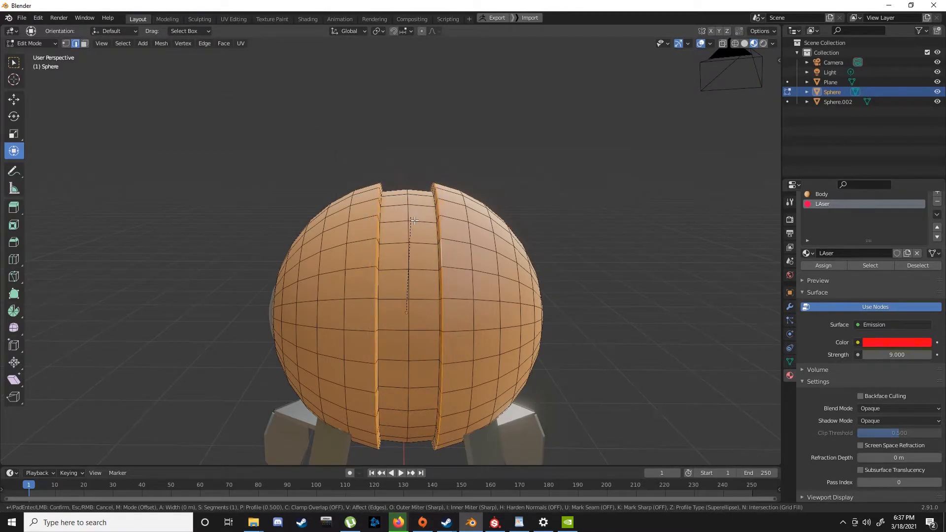
{"action": "scroll", "coordinate": [415, 215], "scroll_direction": "up", "scroll_amount": 1}
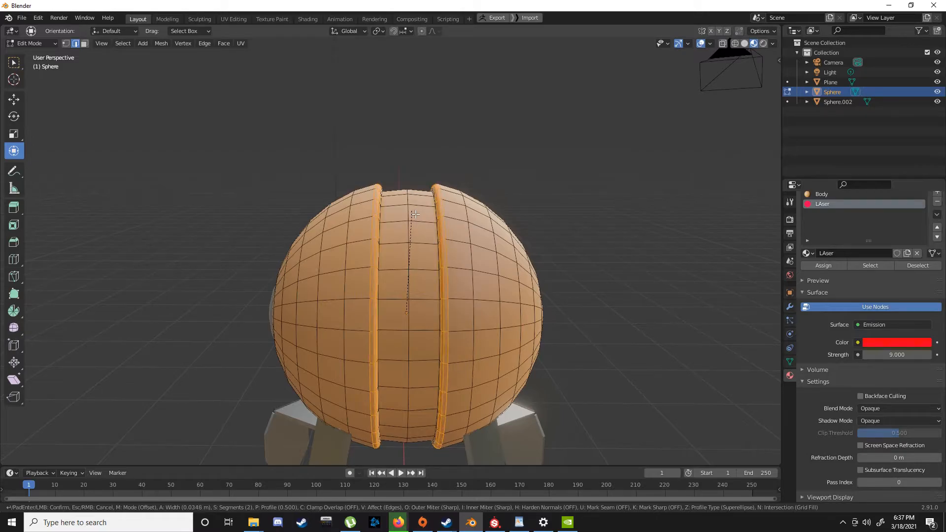
{"action": "scroll", "coordinate": [415, 215], "scroll_direction": "down", "scroll_amount": 1}
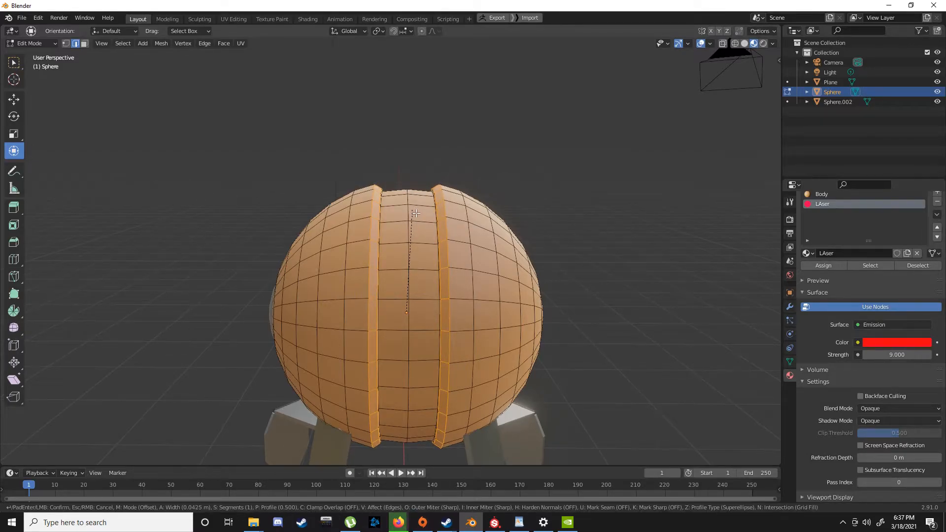
{"action": "left_click", "coordinate": [415, 212]}
{"action": "middle_click_drag", "start_coordinate": [415, 213], "coordinate": [462, 211]}
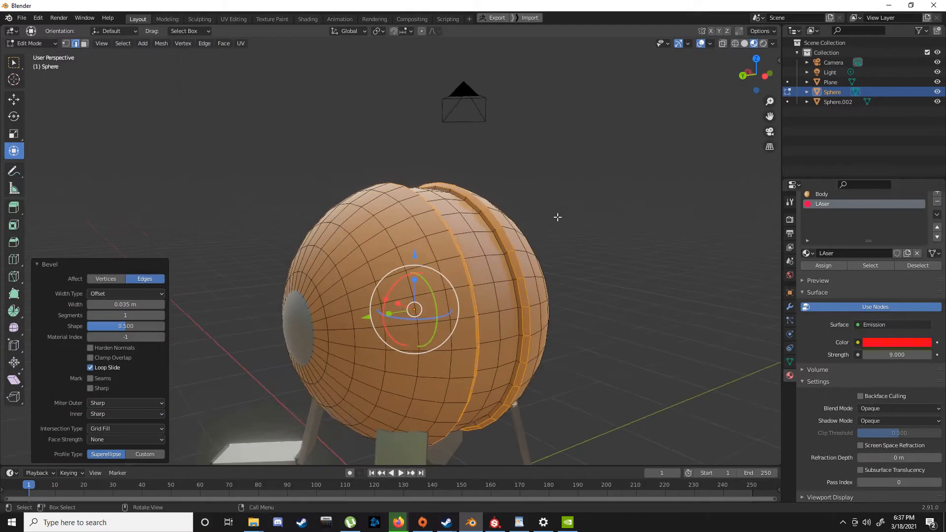
{"action": "key", "text": "Tab"}
{"action": "middle_click_drag", "start_coordinate": [589, 223], "coordinate": [528, 250]}
{"action": "scroll", "coordinate": [519, 255], "scroll_direction": "up", "scroll_amount": 4}
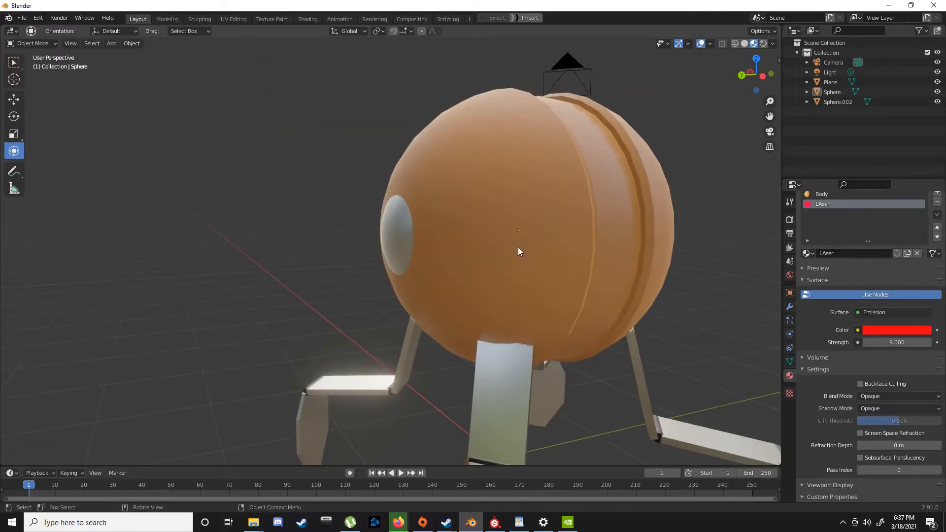
Mark the inner edge loops on both sides of the body's recessed band as seams.
{"action": "left_click", "coordinate": [518, 247]}
{"action": "middle_click_drag", "start_coordinate": [522, 225], "coordinate": [454, 235]}
{"action": "key", "text": "Tab"}
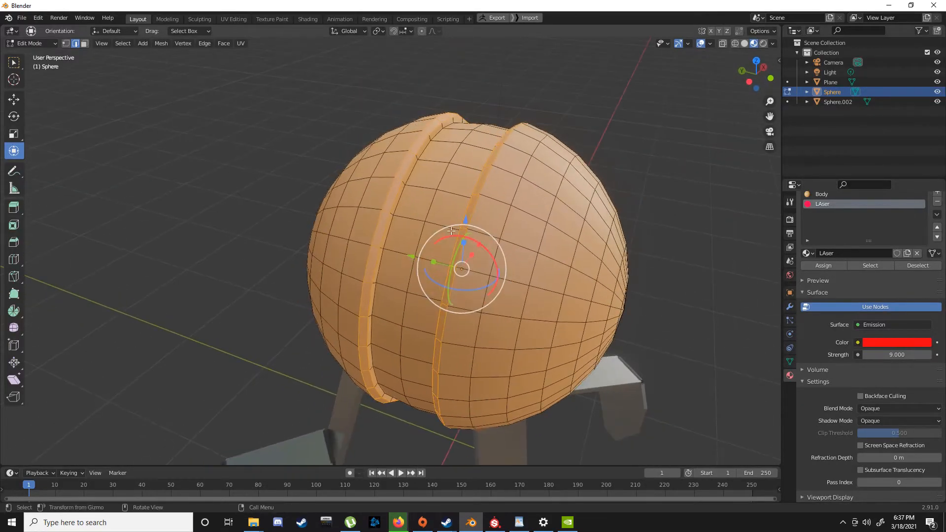
{"action": "middle_click_drag", "start_coordinate": [408, 195], "coordinate": [447, 296]}
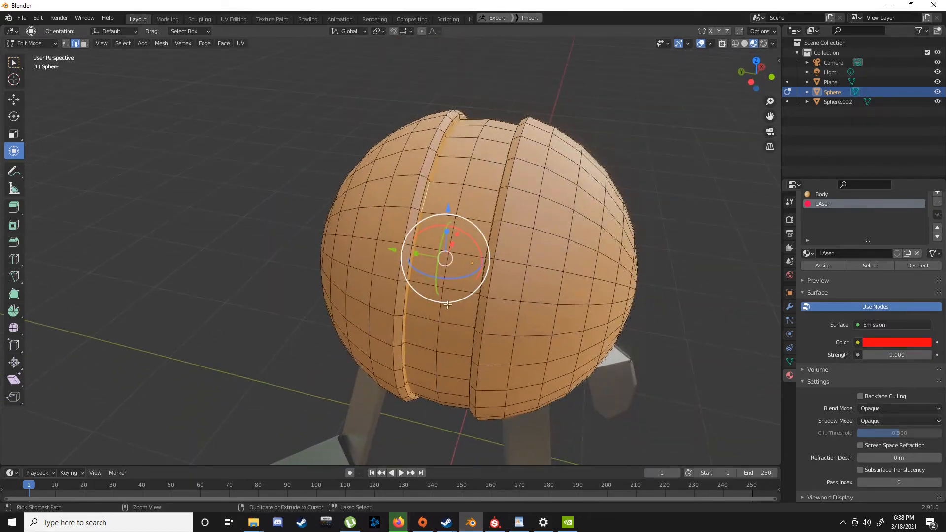
{"action": "key", "text": "ctrl+e"}
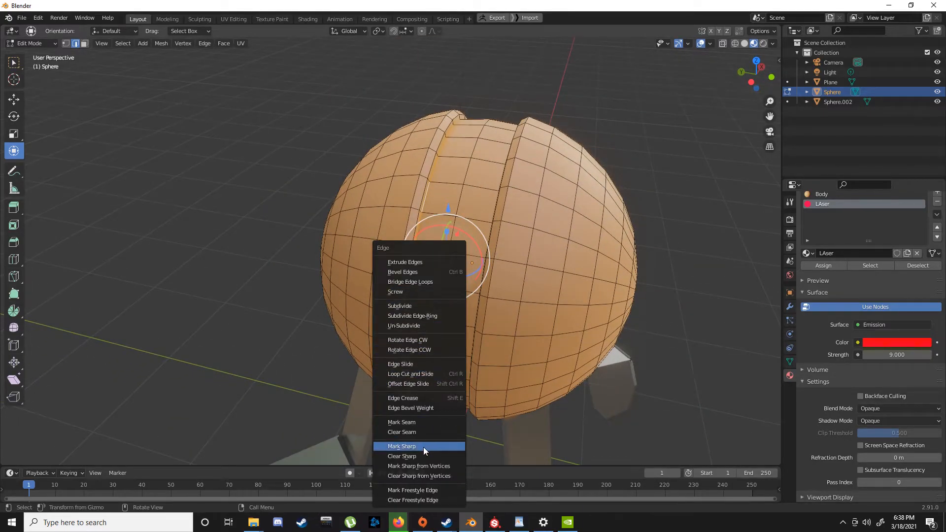
{"action": "left_click", "coordinate": [421, 422]}
{"action": "middle_click_drag", "start_coordinate": [421, 390], "coordinate": [458, 307]}
{"action": "middle_click_drag", "start_coordinate": [460, 263], "coordinate": [416, 239]}
{"action": "key", "text": "ctrl+e"}
{"action": "left_click", "coordinate": [451, 263]}
{"action": "middle_click_drag", "start_coordinate": [263, 287], "coordinate": [274, 270]}
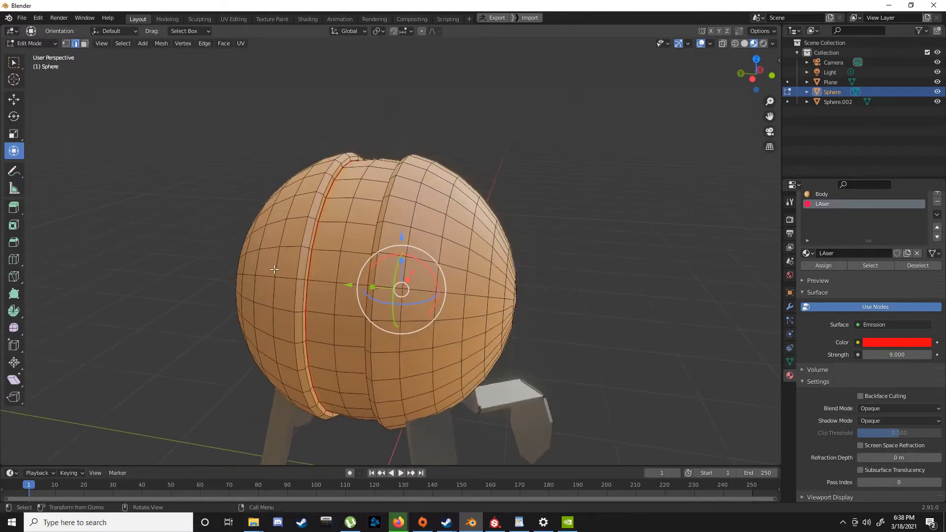
Show the body in wireframe from the right side view.
{"action": "middle_click_drag", "start_coordinate": [319, 198], "coordinate": [416, 288]}
{"action": "middle_click_drag", "start_coordinate": [300, 234], "coordinate": [373, 223]}
{"action": "scroll", "coordinate": [377, 222], "scroll_direction": "up", "scroll_amount": 6}
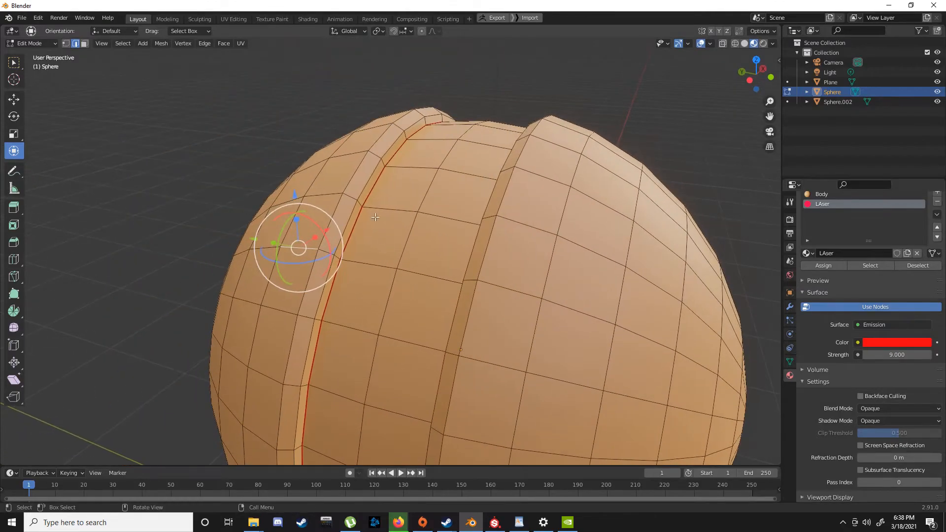
{"action": "left_click", "coordinate": [365, 197]}
{"action": "scroll", "coordinate": [365, 197], "scroll_direction": "down", "scroll_amount": 2}
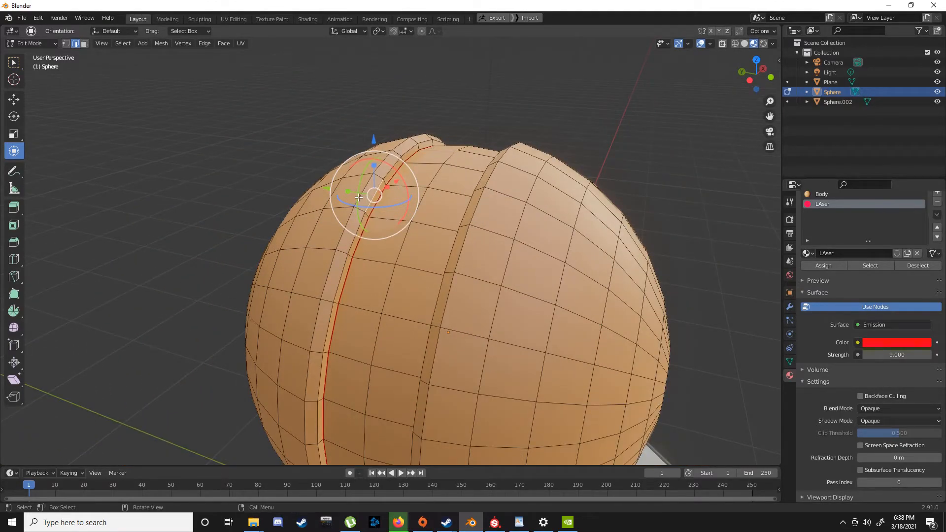
{"action": "middle_click_drag", "start_coordinate": [359, 197], "coordinate": [375, 190]}
{"action": "key", "text": "KP_3"}
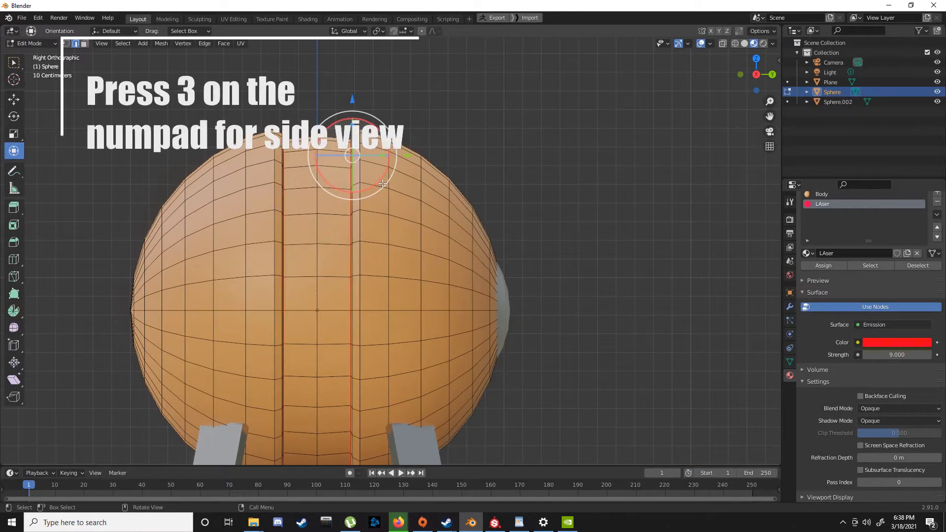
{"action": "scroll", "coordinate": [382, 184], "scroll_direction": "down", "scroll_amount": 4}
{"action": "key", "text": "z"}
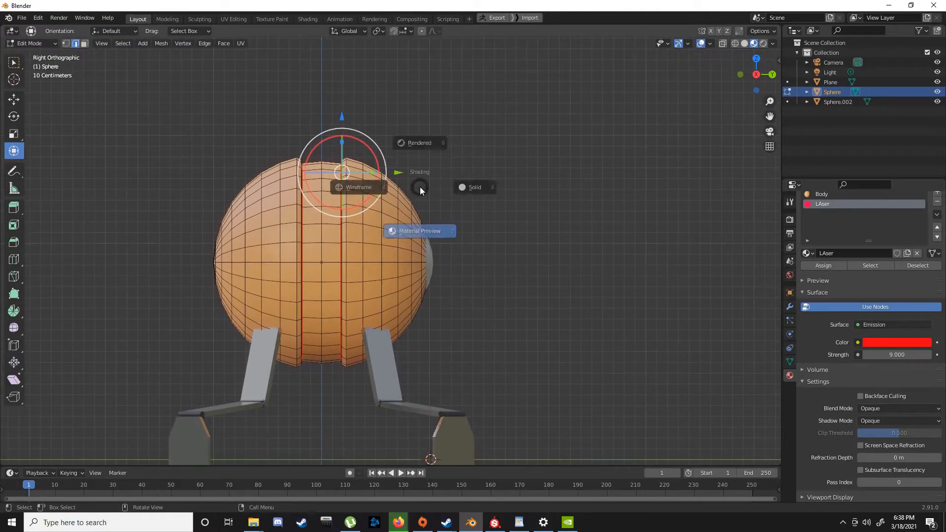
{"action": "left_click", "coordinate": [355, 181]}
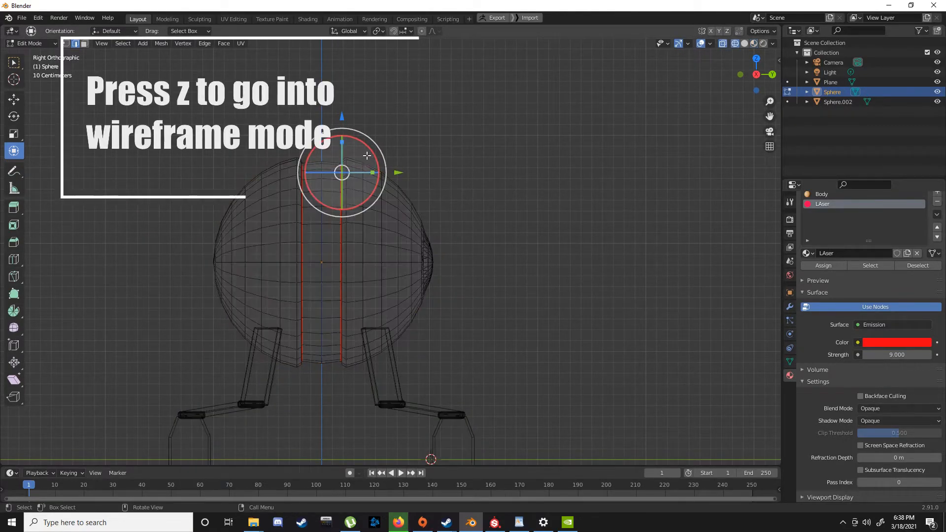
In face selection mode, box-select all faces of the body half with the laser opening, up to the recessed band's rim.
{"action": "key", "text": "b"}
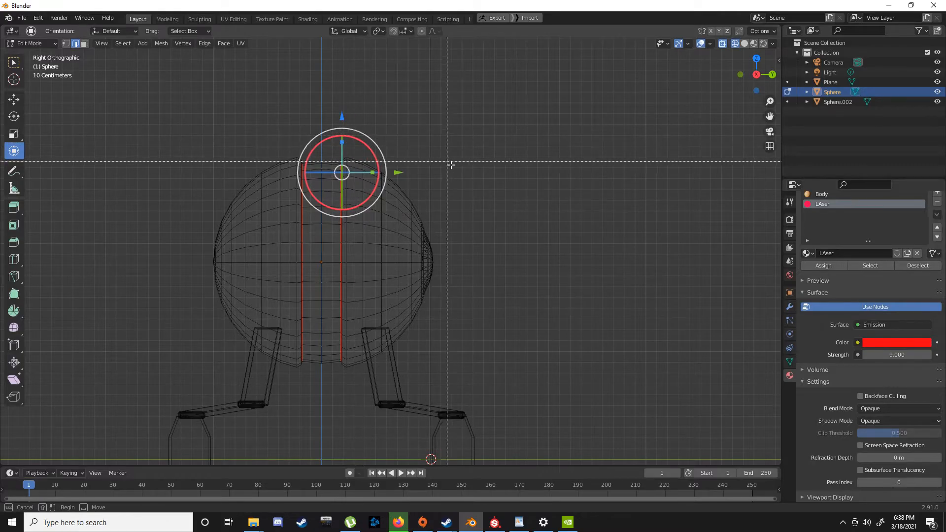
{"action": "left_click_drag", "start_coordinate": [455, 137], "coordinate": [347, 391]}
{"action": "scroll", "coordinate": [346, 363], "scroll_direction": "up", "scroll_amount": 3}
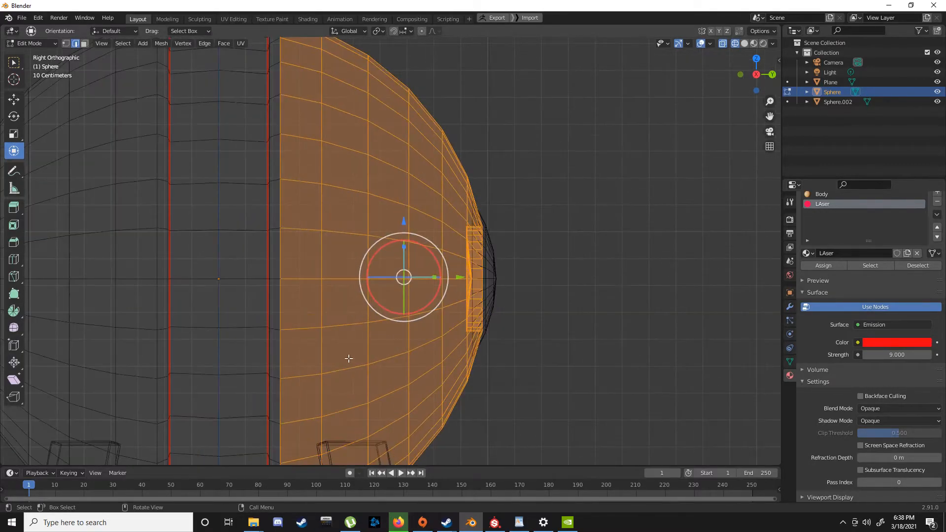
{"action": "key", "text": "b"}
{"action": "left_click_drag", "start_coordinate": [490, 79], "coordinate": [370, 484]}
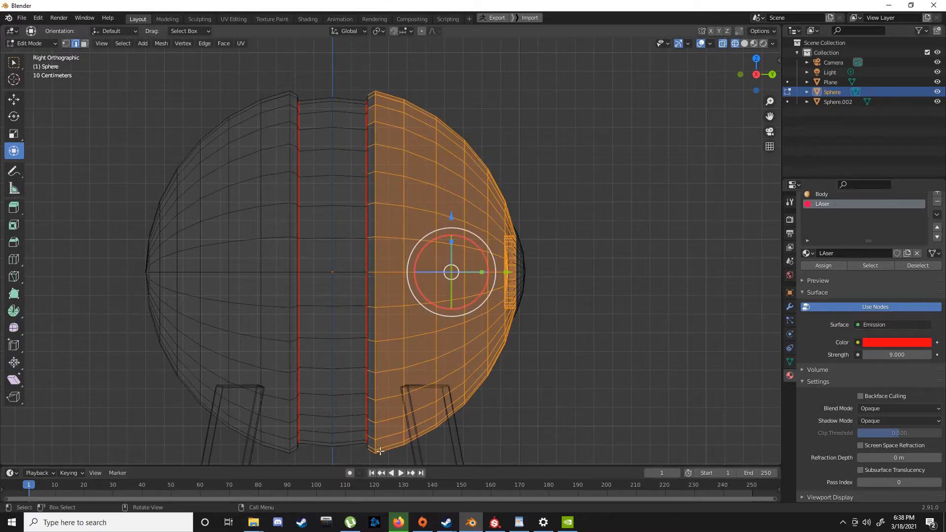
{"action": "key", "text": "3"}
{"action": "middle_click_drag", "start_coordinate": [549, 173], "coordinate": [572, 146], "text": "shift"}
{"action": "key", "text": "b"}
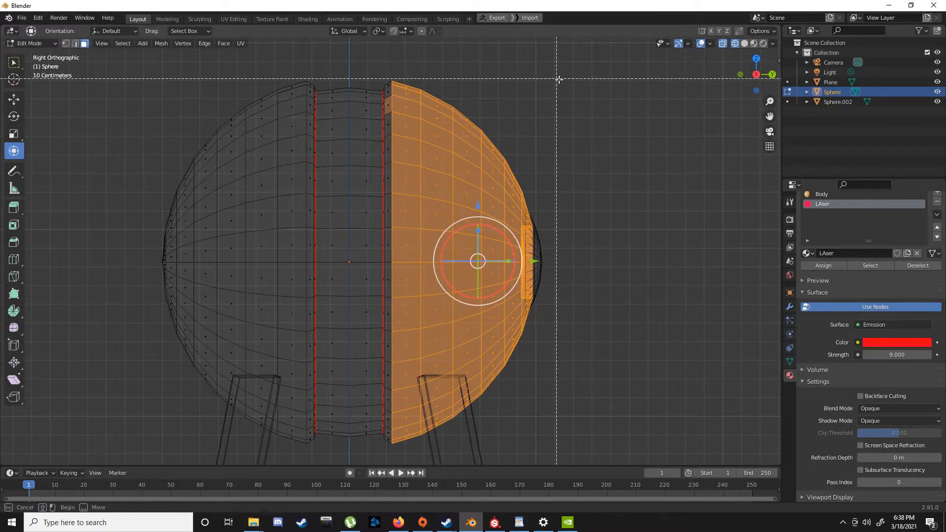
{"action": "left_click_drag", "start_coordinate": [564, 66], "coordinate": [391, 471]}
{"action": "middle_click_drag", "start_coordinate": [404, 434], "coordinate": [440, 353]}
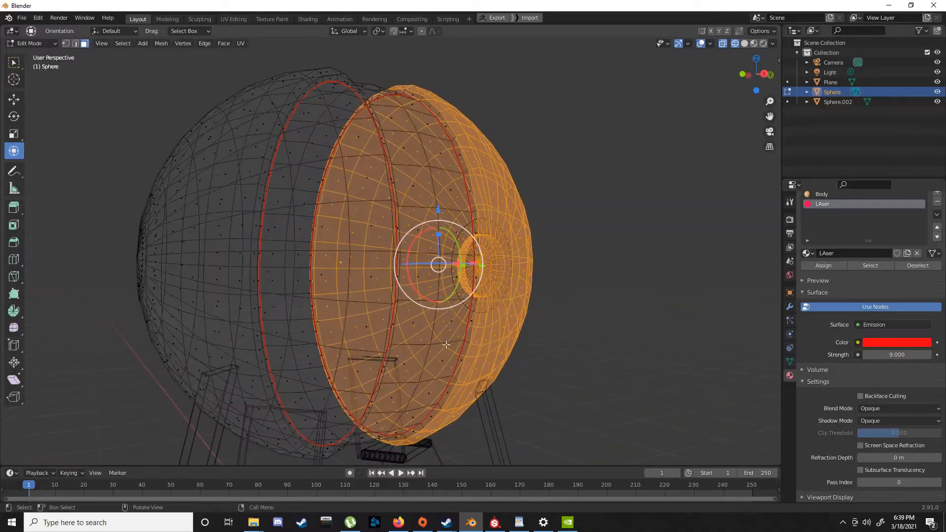
{"action": "middle_click_drag", "start_coordinate": [480, 166], "coordinate": [458, 132]}
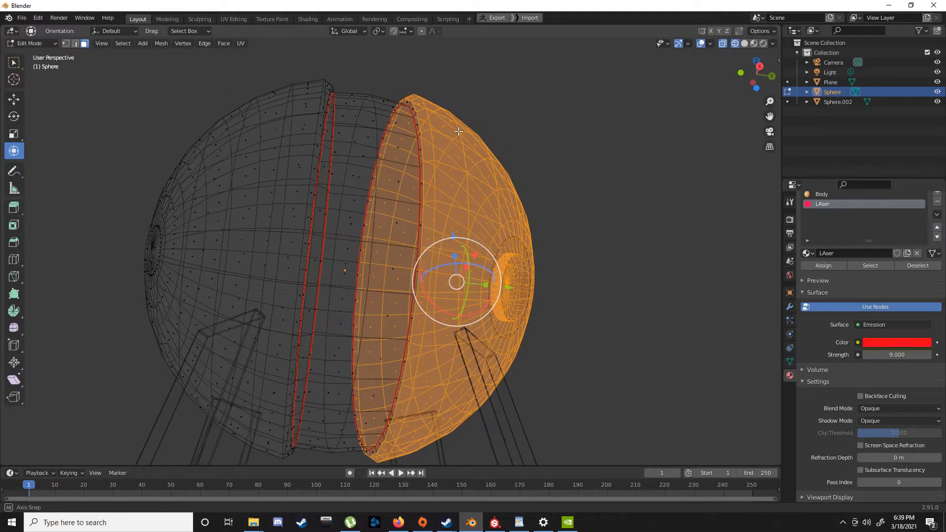
{"action": "left_click", "coordinate": [416, 111], "text": "alt+shift"}
{"action": "key", "text": "ctrl+z"}
{"action": "key", "text": "ctrl+shift+z"}
{"action": "key", "text": "ctrl+z"}
Switch to rendered shading and add the rim faces beside the recessed band to the selected laser-side half.
{"action": "middle_click_drag", "start_coordinate": [415, 113], "coordinate": [466, 134]}
{"action": "key", "text": "z"}
{"action": "left_click", "coordinate": [466, 76]}
{"action": "mouse_move", "coordinate": [450, 89]}
{"action": "middle_mouse_down"}
{"action": "mouse_move", "coordinate": [407, 144]}
{"action": "mouse_move", "coordinate": [449, 162]}
{"action": "middle_mouse_up"}
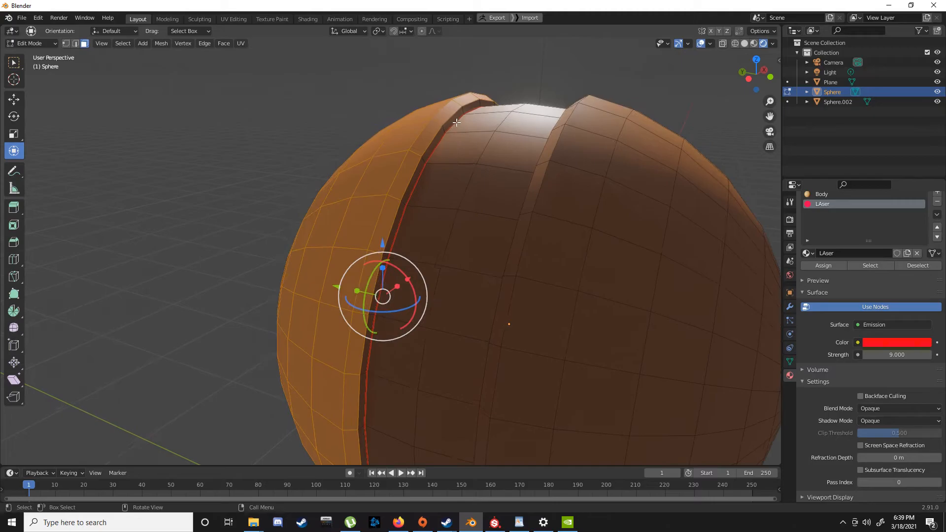
{"action": "middle_click_drag", "start_coordinate": [457, 123], "coordinate": [367, 359]}
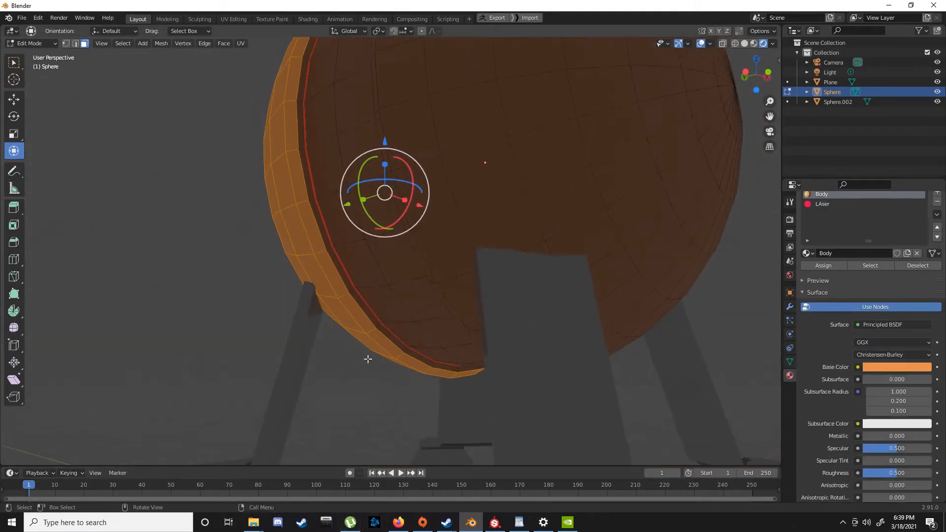
{"action": "left_click", "coordinate": [392, 340], "text": "ctrl"}
{"action": "middle_click_drag", "start_coordinate": [441, 407], "coordinate": [466, 223]}
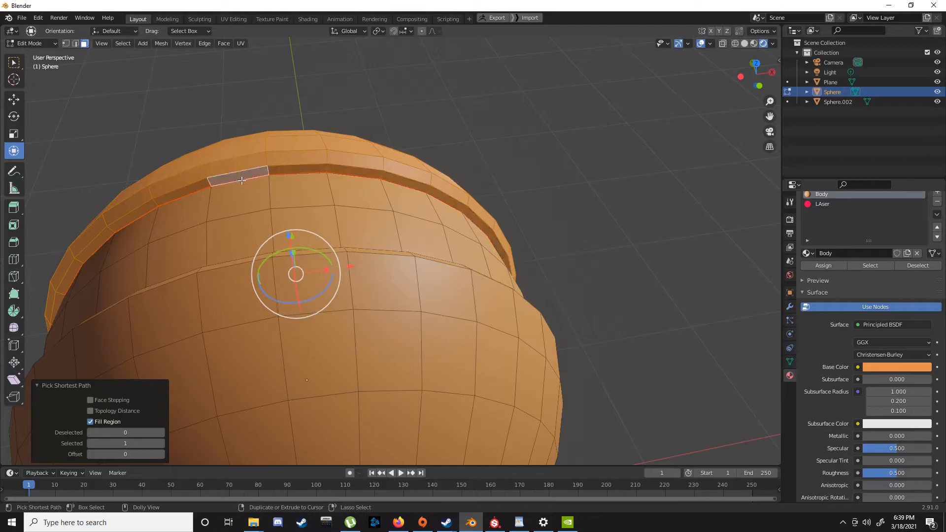
{"action": "scroll", "coordinate": [241, 181], "scroll_direction": "down", "scroll_amount": 5}
{"action": "middle_click_drag", "start_coordinate": [238, 180], "coordinate": [352, 163]}
Unwrap the selected laser-side half of the body and dismiss the download notification.
{"action": "key", "text": "u"}
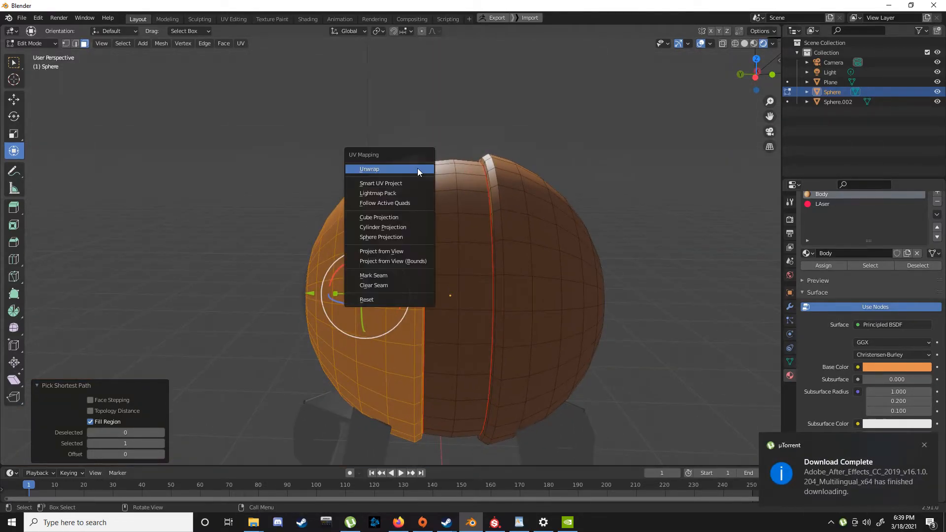
{"action": "left_click", "coordinate": [417, 169]}
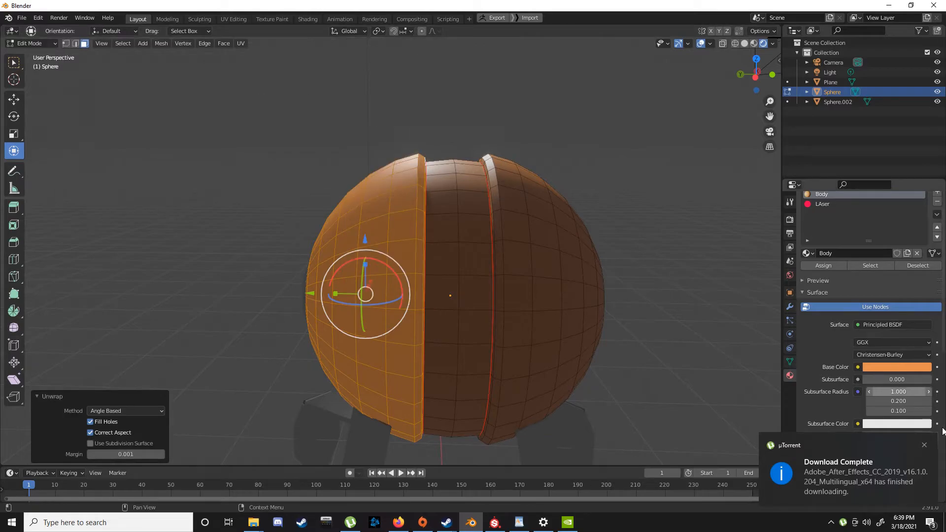
{"action": "left_click", "coordinate": [924, 445]}
{"action": "middle_click_drag", "start_coordinate": [474, 249], "coordinate": [140, 436]}
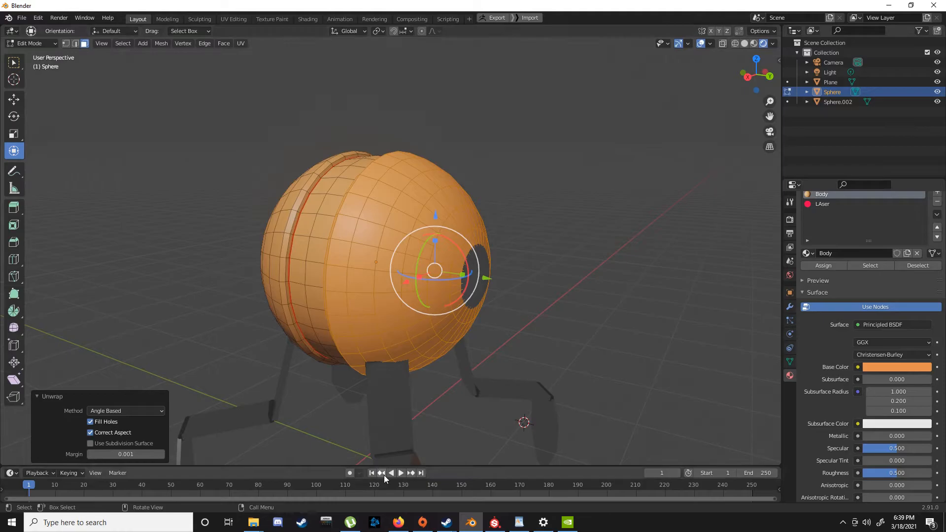
Enlarge the timeline area and change it to the UV Editor to view the unwrapped half.
{"action": "left_click_drag", "start_coordinate": [384, 468], "coordinate": [383, 346]}
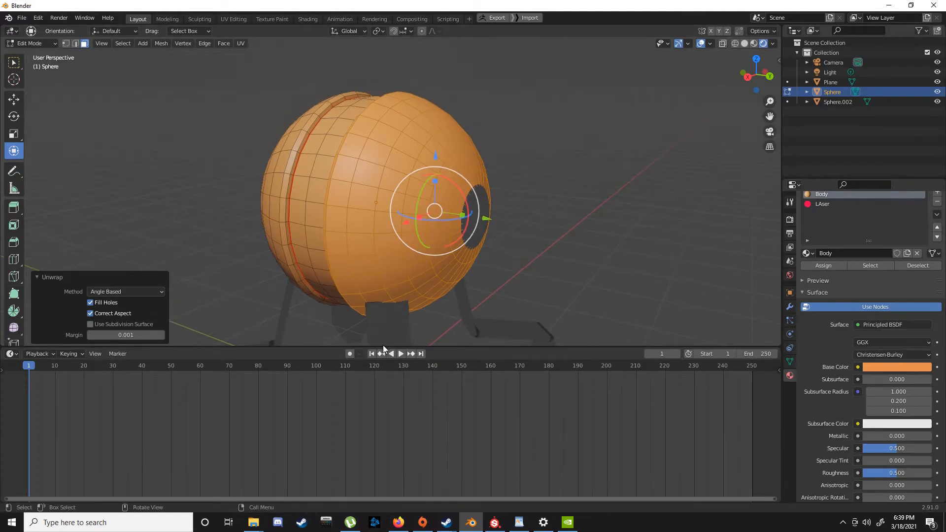
{"action": "left_click", "coordinate": [10, 354]}
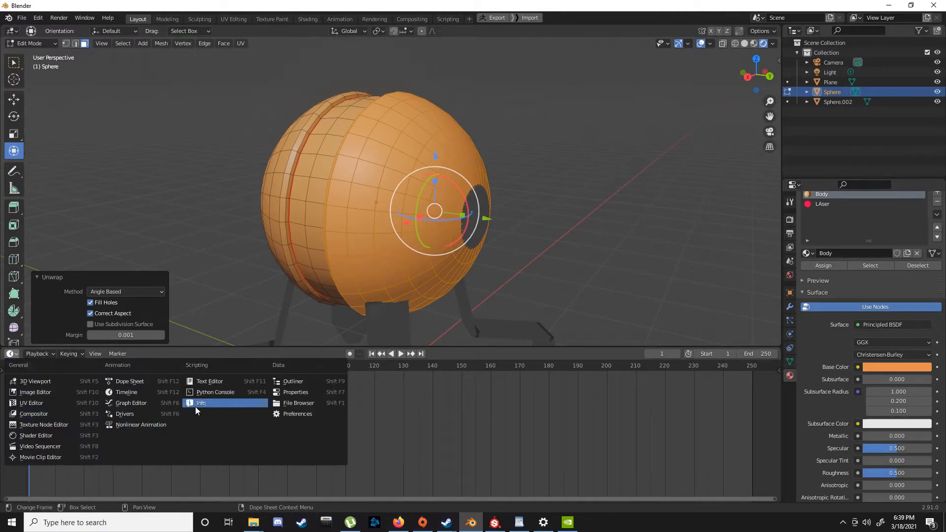
{"action": "left_click", "coordinate": [51, 403]}
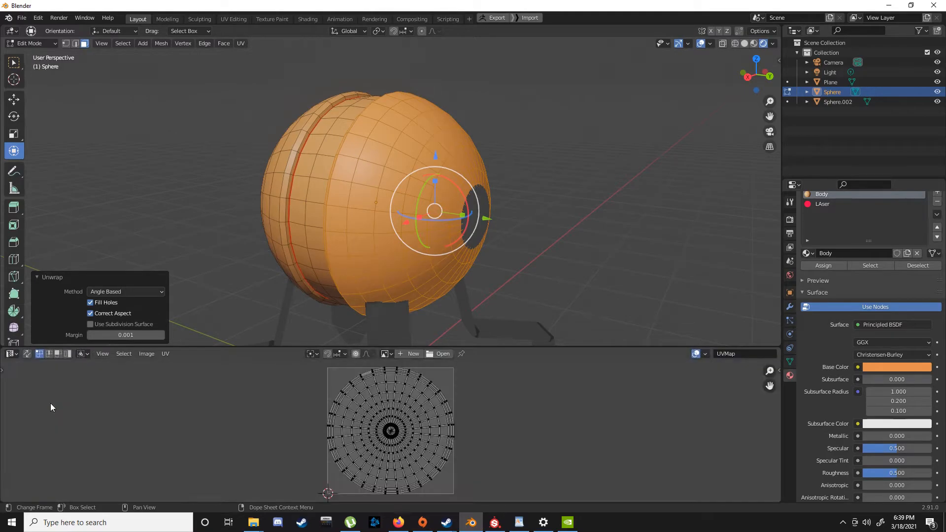
{"action": "scroll", "coordinate": [349, 429], "scroll_direction": "down", "scroll_amount": 1}
{"action": "scroll", "coordinate": [372, 424], "scroll_direction": "down", "scroll_amount": 3}
{"action": "scroll", "coordinate": [412, 451], "scroll_direction": "up", "scroll_amount": 3}
{"action": "scroll", "coordinate": [413, 451], "scroll_direction": "down", "scroll_amount": 1}
{"action": "middle_click_drag", "start_coordinate": [542, 247], "coordinate": [443, 200]}
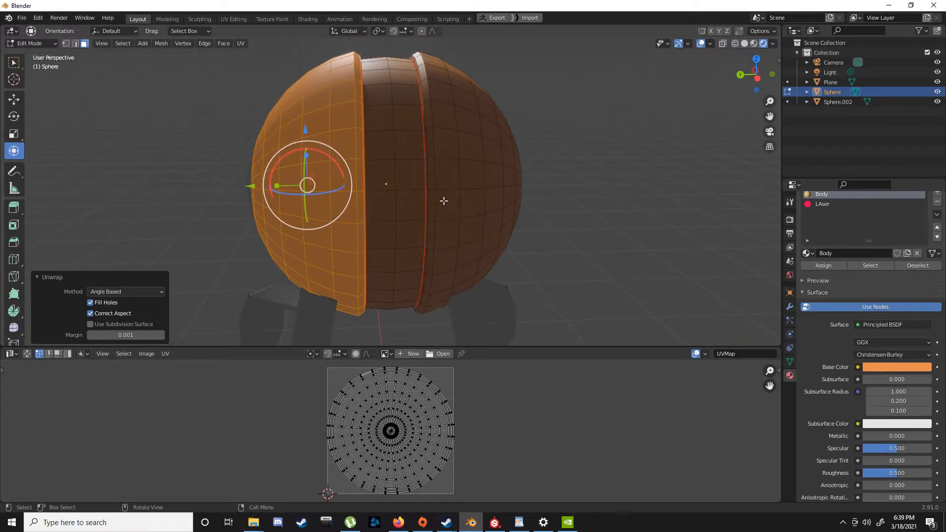
Add a vertex group named "section 1" and assign the selected laser-side half to it.
{"action": "left_click", "coordinate": [790, 360]}
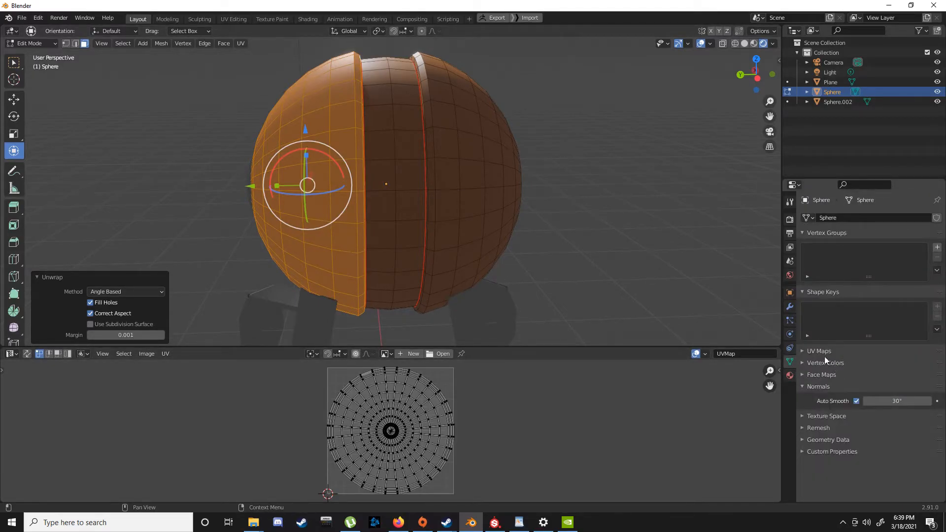
{"action": "left_click", "coordinate": [938, 247]}
{"action": "double_click", "coordinate": [844, 250]}
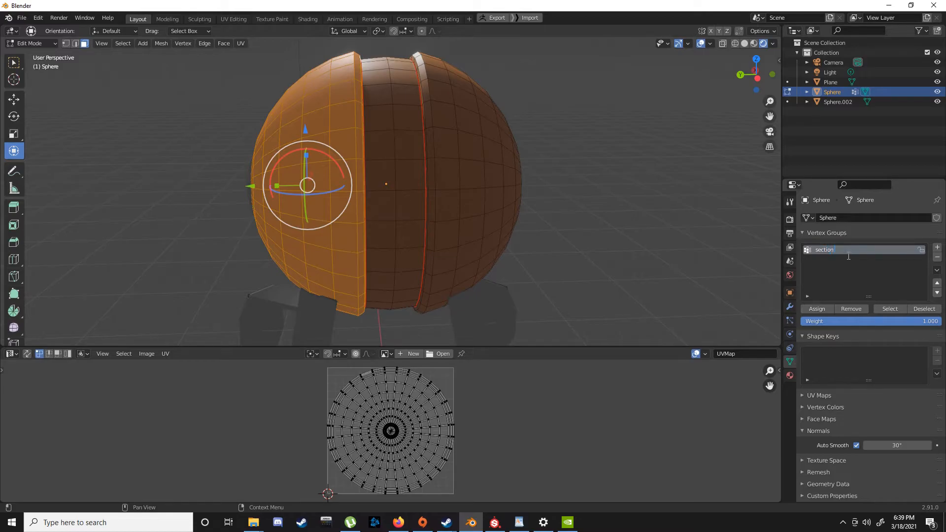
{"action": "left_click", "coordinate": [818, 309]}
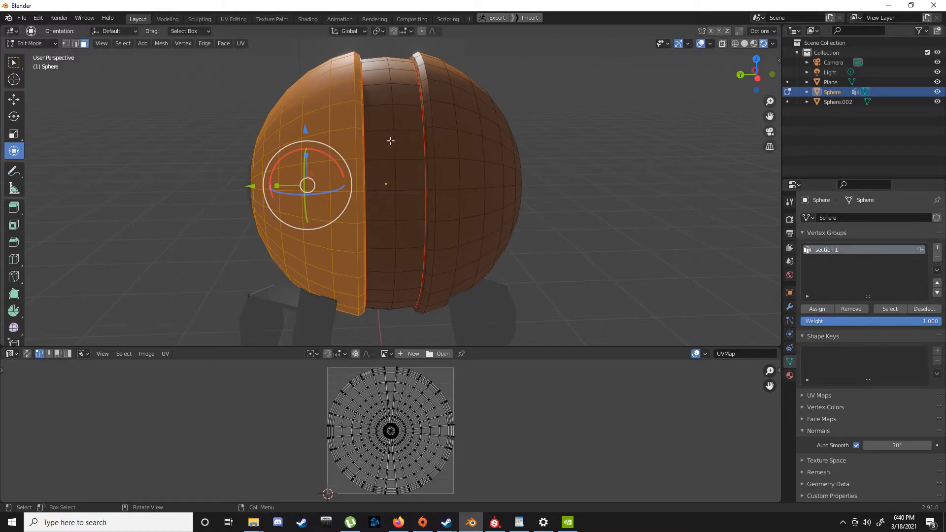
Check the section 1 vertex group by clearing the selection, selecting the group's faces and deselecting everything again.
{"action": "key", "text": "alt+a"}
{"action": "left_click", "coordinate": [416, 166]}
{"action": "left_click", "coordinate": [417, 116]}
{"action": "middle_click_drag", "start_coordinate": [596, 224], "coordinate": [310, 145]}
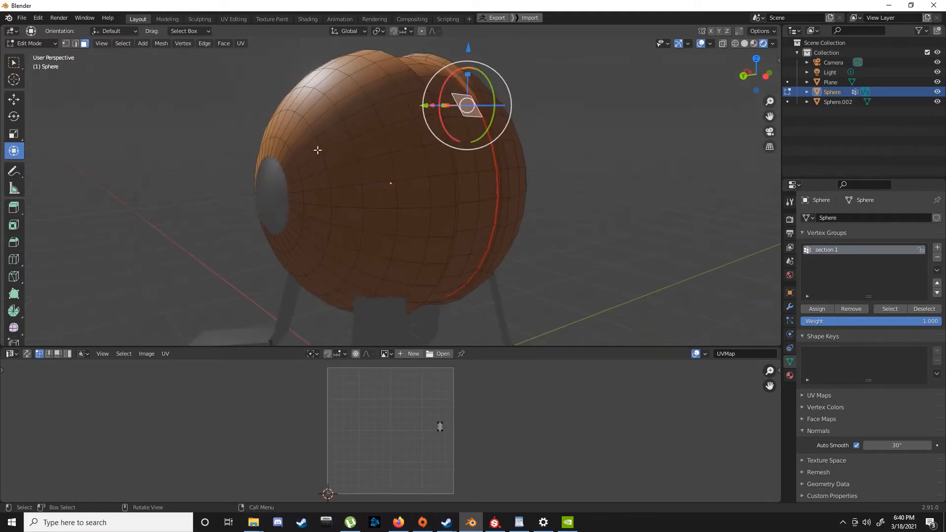
{"action": "key", "text": "alt+a"}
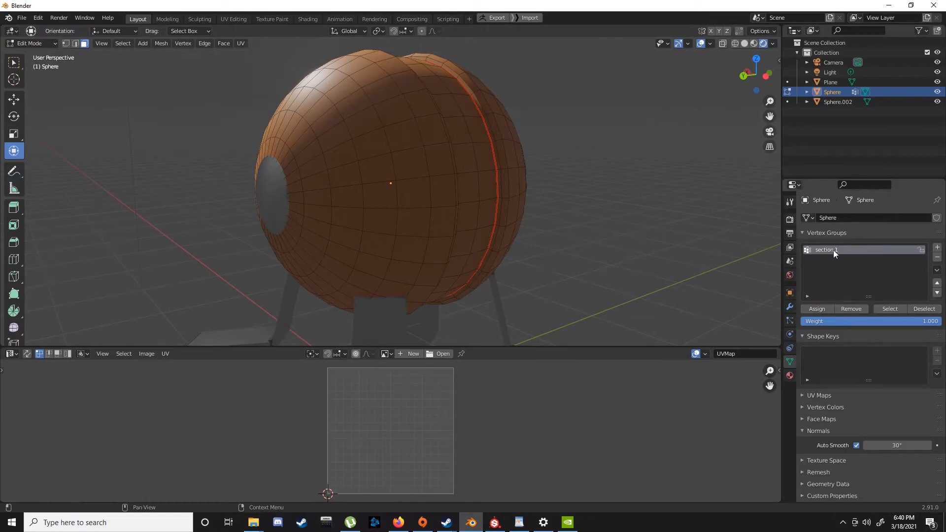
{"action": "left_click", "coordinate": [889, 309]}
{"action": "middle_click_drag", "start_coordinate": [572, 192], "coordinate": [394, 147]}
{"action": "key", "text": "alt+a"}
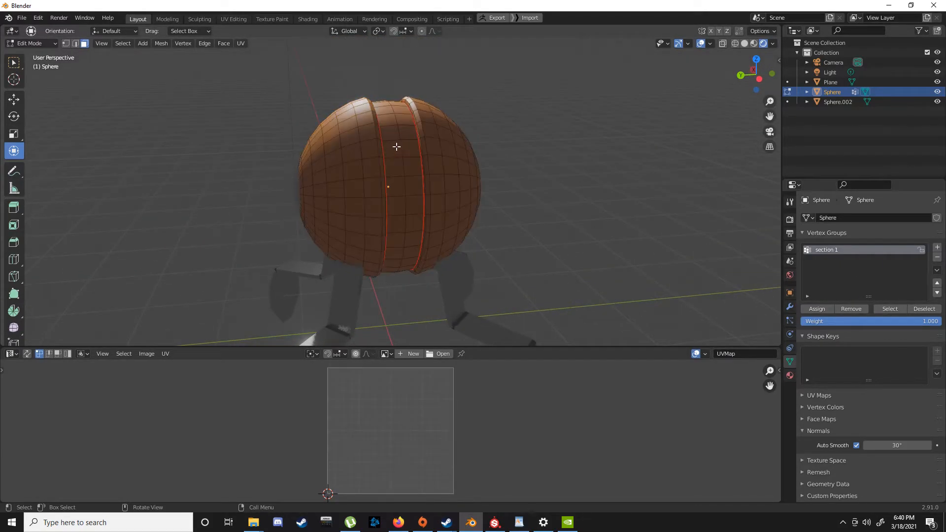
From the wireframe side view, box-select both face loops of the body's recessed middle band.
{"action": "key", "text": "KP_3"}
{"action": "scroll", "coordinate": [385, 150], "scroll_direction": "up", "scroll_amount": 2}
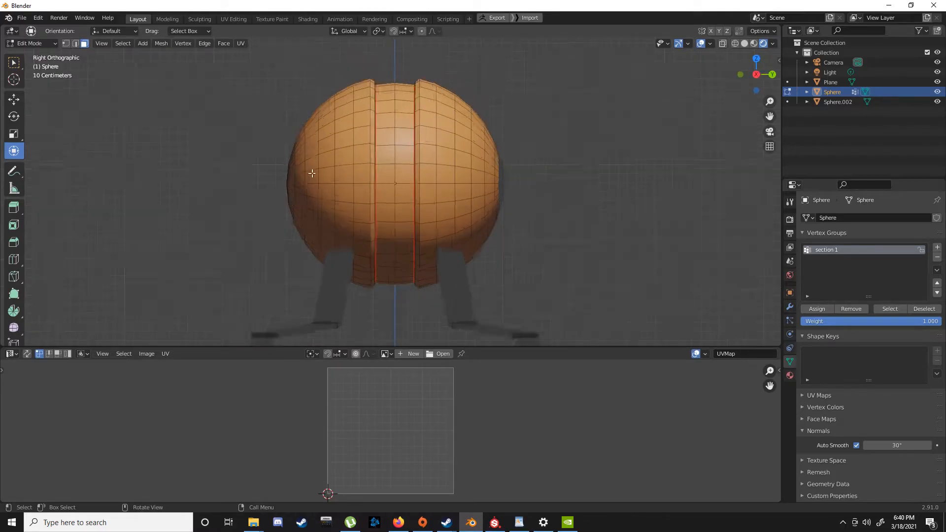
{"action": "key", "text": "x"}
{"action": "left_click", "coordinate": [392, 84]}
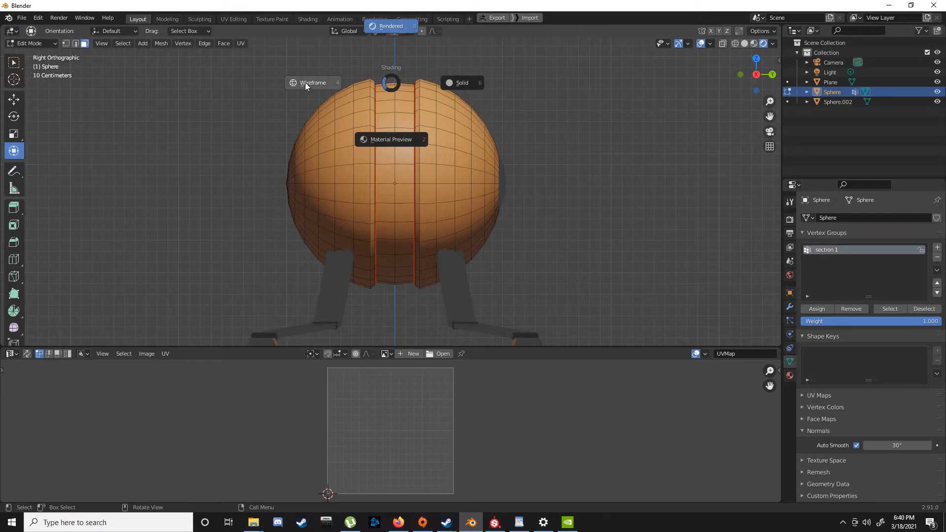
{"action": "left_click", "coordinate": [305, 82]}
{"action": "left_click_drag", "start_coordinate": [378, 62], "coordinate": [408, 313]}
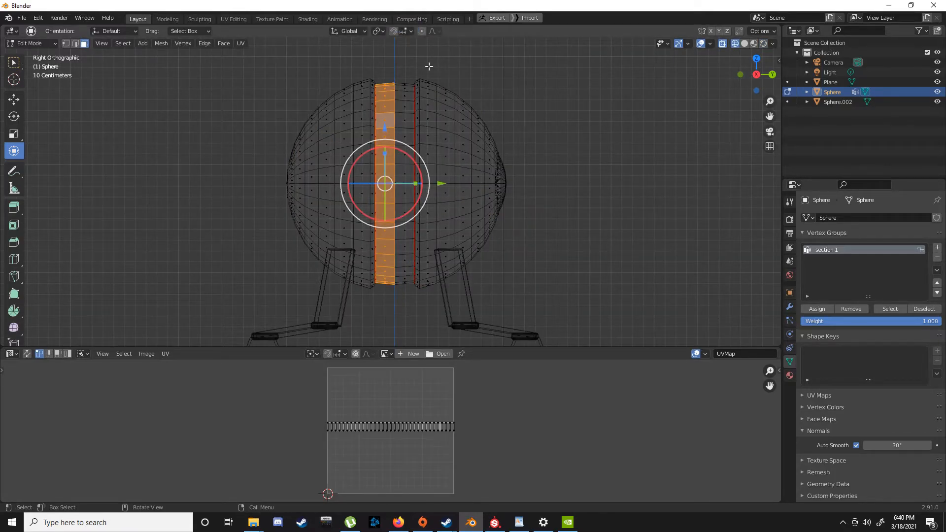
{"action": "left_click_drag", "start_coordinate": [407, 231], "coordinate": [398, 305]}
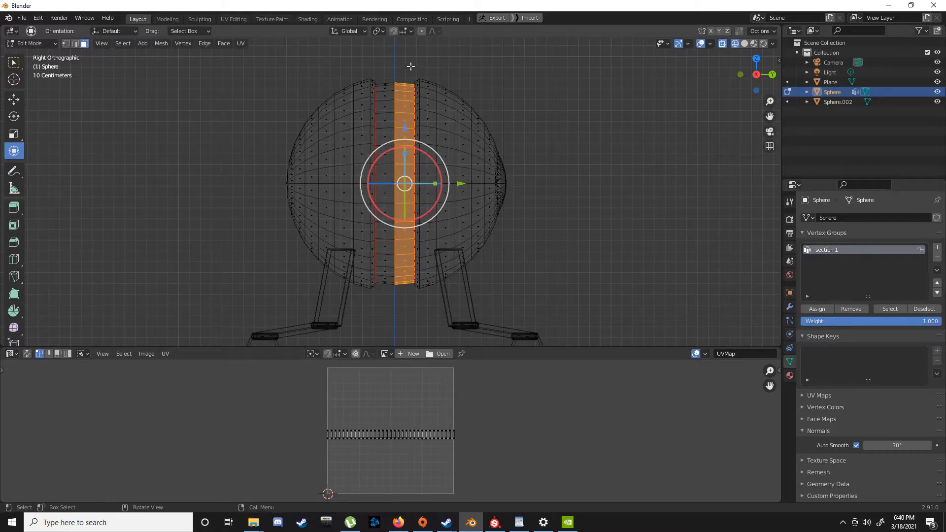
{"action": "left_click_drag", "start_coordinate": [382, 101], "coordinate": [387, 311], "text": "shift"}
{"action": "middle_click_drag", "start_coordinate": [443, 97], "coordinate": [664, 149]}
Unwrap the selected faces of the recessed middle band.
{"action": "key", "text": "u"}
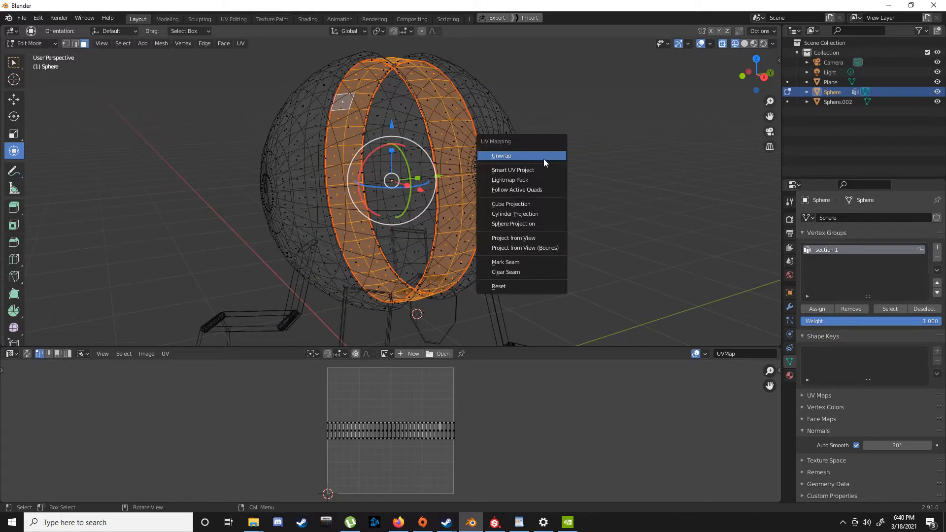
{"action": "left_click", "coordinate": [543, 158]}
{"action": "middle_click_drag", "start_coordinate": [445, 135], "coordinate": [493, 158]}
Add a vertex group named "Section 2", assign the band faces to it, deselect them and return to the side view.
{"action": "left_click", "coordinate": [937, 248]}
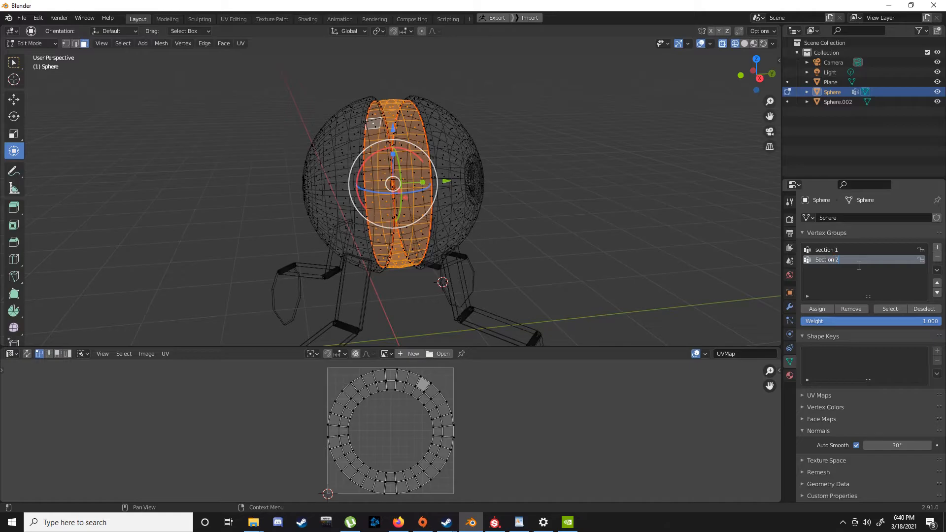
{"action": "left_click", "coordinate": [816, 309]}
{"action": "left_click", "coordinate": [924, 309]}
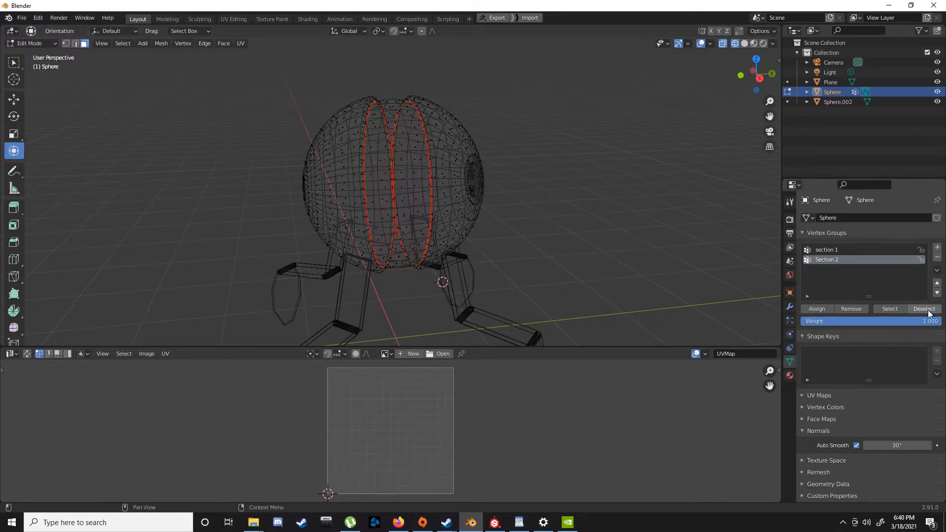
{"action": "key", "text": "KP_3"}
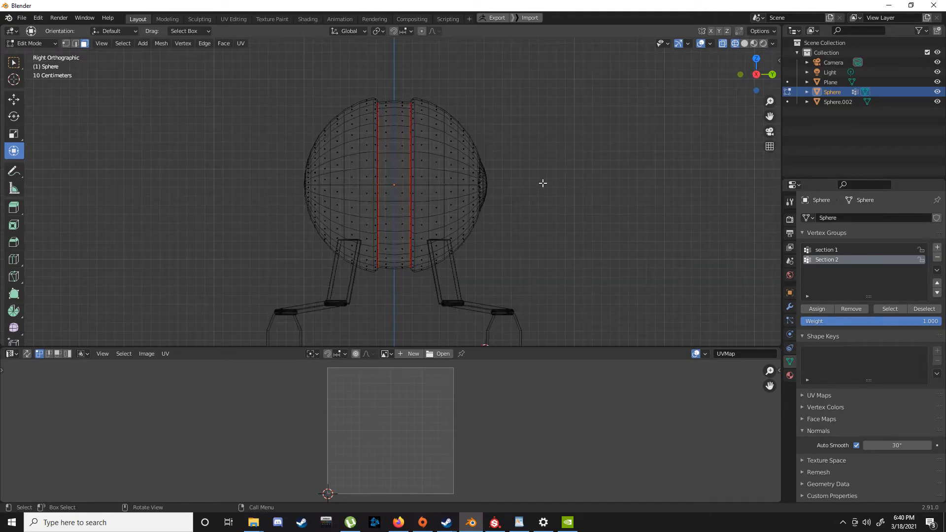
Preview the robot body in Object Mode with rendered shading.
{"action": "key", "text": "Tab"}
{"action": "key", "text": "z"}
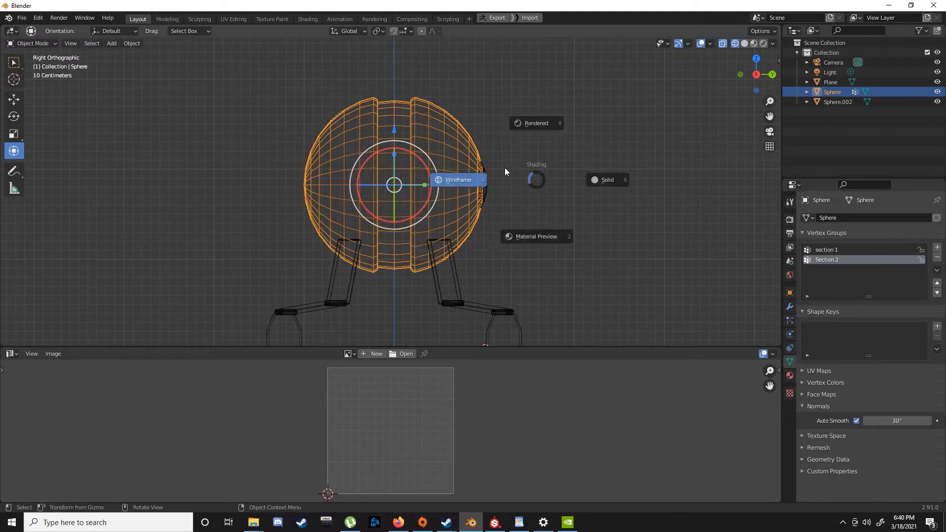
{"action": "left_click", "coordinate": [525, 126]}
{"action": "middle_click_drag", "start_coordinate": [449, 141], "coordinate": [697, 147]}
In Edit Mode, box-select the body half opposite the laser from the wireframe side view.
{"action": "key", "text": "KP_3"}
{"action": "key", "text": "Tab"}
{"action": "key", "text": "b"}
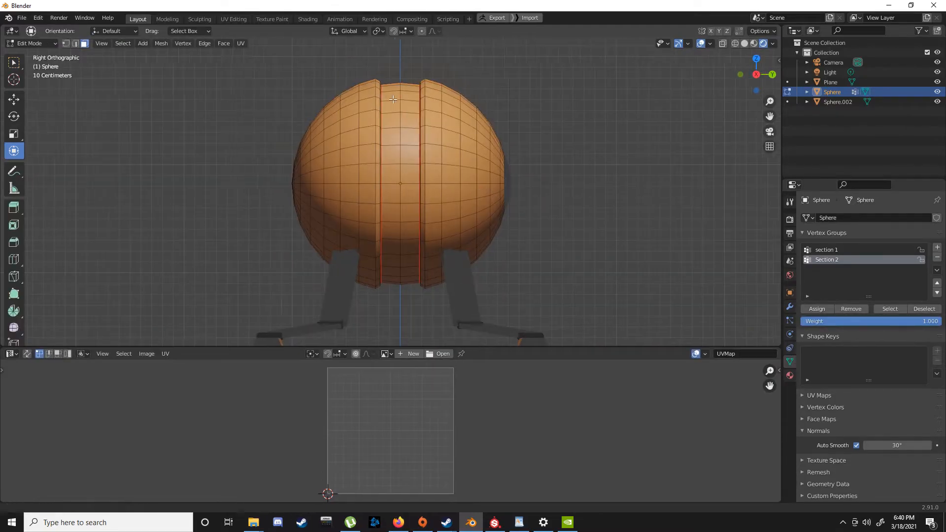
{"action": "left_click_drag", "start_coordinate": [291, 81], "coordinate": [288, 151]}
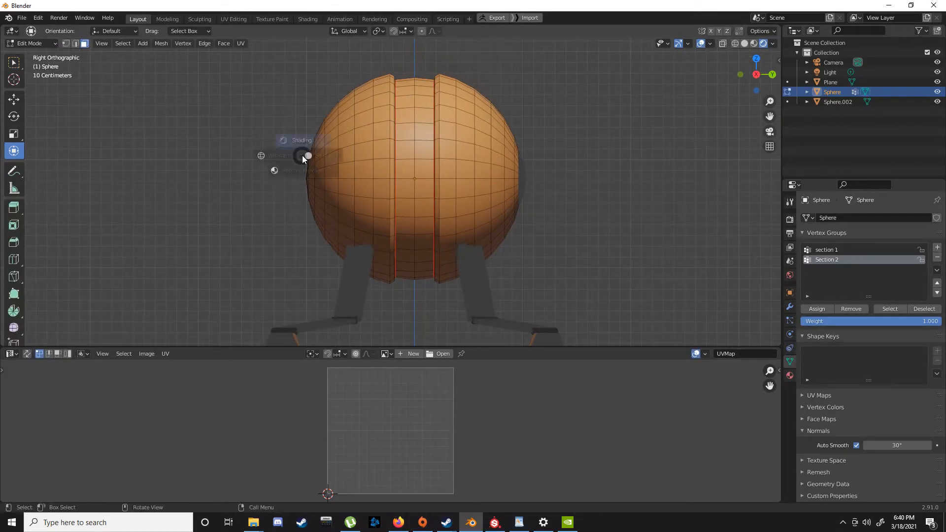
{"action": "left_click", "coordinate": [239, 152]}
{"action": "left_click_drag", "start_coordinate": [265, 69], "coordinate": [397, 308]}
In solid shading, add the groove's side-wall faces around the selected half to the selection with Pick Shortest Path.
{"action": "mouse_move", "coordinate": [427, 231]}
{"action": "middle_mouse_down"}
{"action": "mouse_move", "coordinate": [424, 223]}
{"action": "mouse_move", "coordinate": [554, 194]}
{"action": "mouse_move", "coordinate": [727, 205]}
{"action": "mouse_move", "coordinate": [433, 169]}
{"action": "mouse_move", "coordinate": [459, 152]}
{"action": "mouse_move", "coordinate": [572, 163]}
{"action": "middle_mouse_up"}
{"action": "key", "text": "z"}
{"action": "left_click", "coordinate": [395, 110]}
{"action": "scroll", "coordinate": [443, 187], "scroll_direction": "up", "scroll_amount": 5}
{"action": "mouse_move", "coordinate": [436, 184]}
{"action": "middle_mouse_down"}
{"action": "mouse_move", "coordinate": [392, 190]}
{"action": "mouse_move", "coordinate": [416, 173]}
{"action": "mouse_move", "coordinate": [438, 178]}
{"action": "middle_mouse_up"}
{"action": "key", "text": "z"}
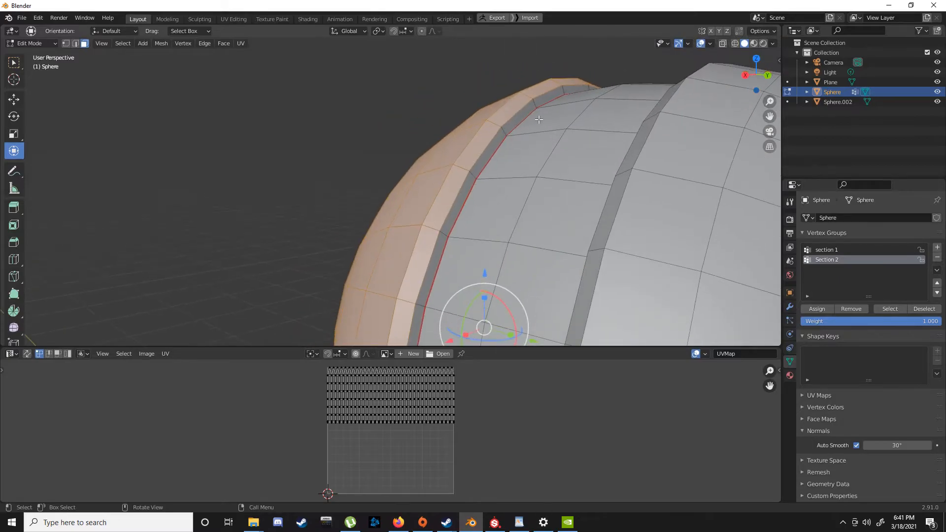
{"action": "middle_click_drag", "start_coordinate": [555, 100], "coordinate": [347, 161]}
{"action": "left_click", "coordinate": [363, 178], "text": "ctrl+shift"}
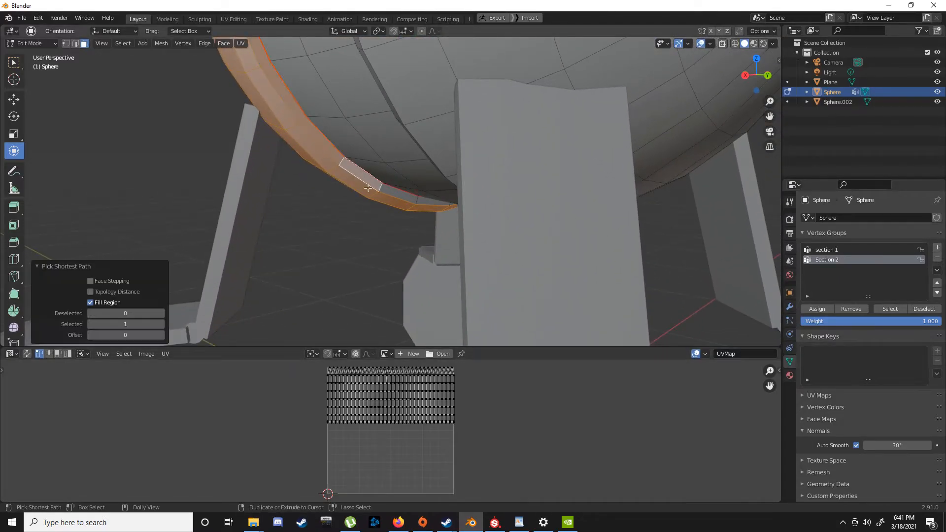
{"action": "middle_click_drag", "start_coordinate": [566, 226], "coordinate": [500, 259]}
{"action": "left_click", "coordinate": [393, 149], "text": "ctrl"}
{"action": "scroll", "coordinate": [393, 152], "scroll_direction": "down", "scroll_amount": 5}
{"action": "middle_click_drag", "start_coordinate": [393, 153], "coordinate": [494, 193]}
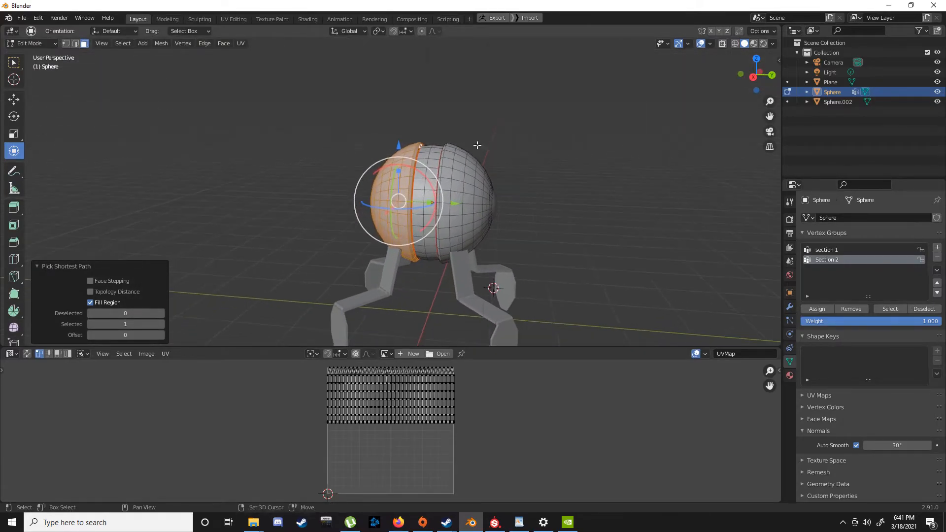
Add a vertex group named "Section 3", assign the selected half to it and unwrap those faces.
{"action": "left_click", "coordinate": [937, 247]}
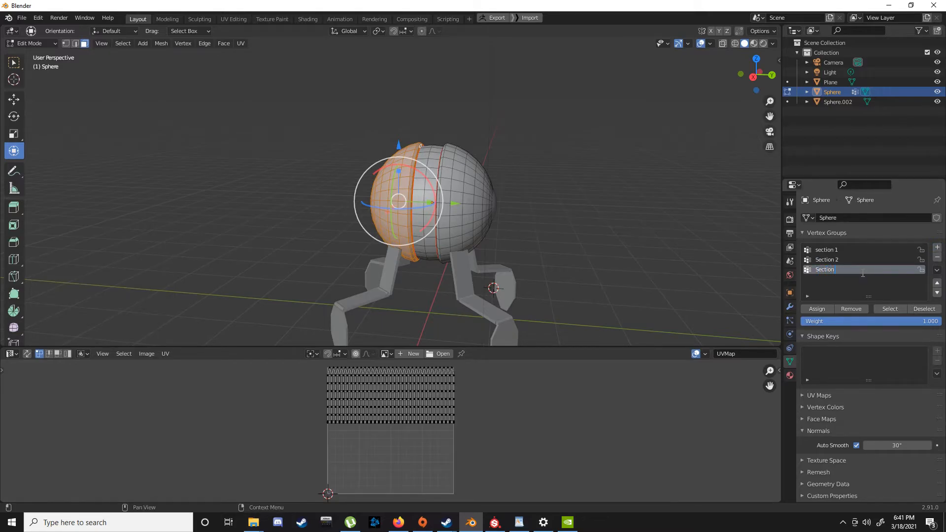
{"action": "left_click", "coordinate": [826, 309]}
{"action": "key", "text": "u"}
{"action": "left_click", "coordinate": [403, 184]}
Examine the body and laser from several sides in Object Mode with rendered shading.
{"action": "mouse_move", "coordinate": [424, 251]}
{"action": "middle_mouse_down"}
{"action": "mouse_move", "coordinate": [493, 222]}
{"action": "mouse_move", "coordinate": [644, 194]}
{"action": "mouse_move", "coordinate": [604, 183]}
{"action": "mouse_move", "coordinate": [604, 174]}
{"action": "middle_mouse_up"}
{"action": "key", "text": "z"}
{"action": "left_click", "coordinate": [626, 118]}
{"action": "key", "text": "Tab"}
{"action": "middle_click_drag", "start_coordinate": [445, 152], "coordinate": [535, 158]}
{"action": "scroll", "coordinate": [443, 176], "scroll_direction": "up", "scroll_amount": 4}
{"action": "scroll", "coordinate": [442, 176], "scroll_direction": "down", "scroll_amount": 5}
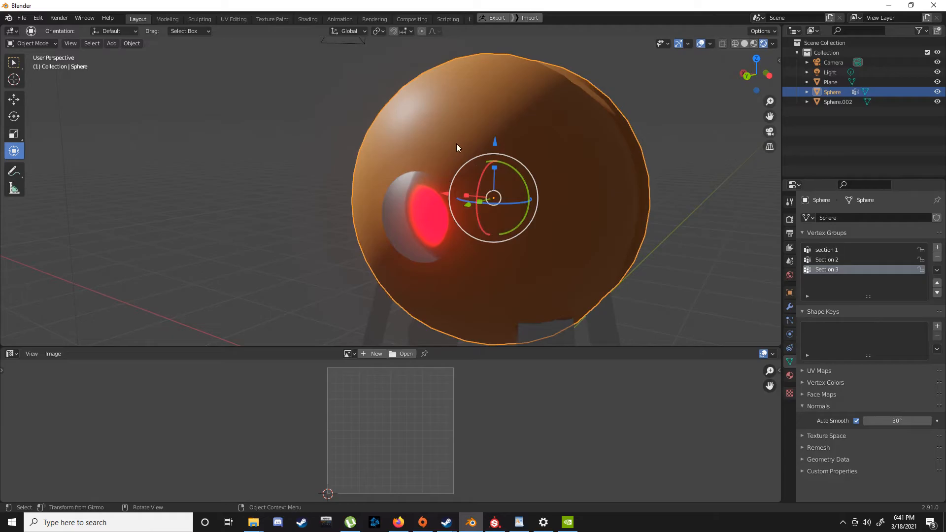
{"action": "middle_click_drag", "start_coordinate": [452, 147], "coordinate": [434, 163]}
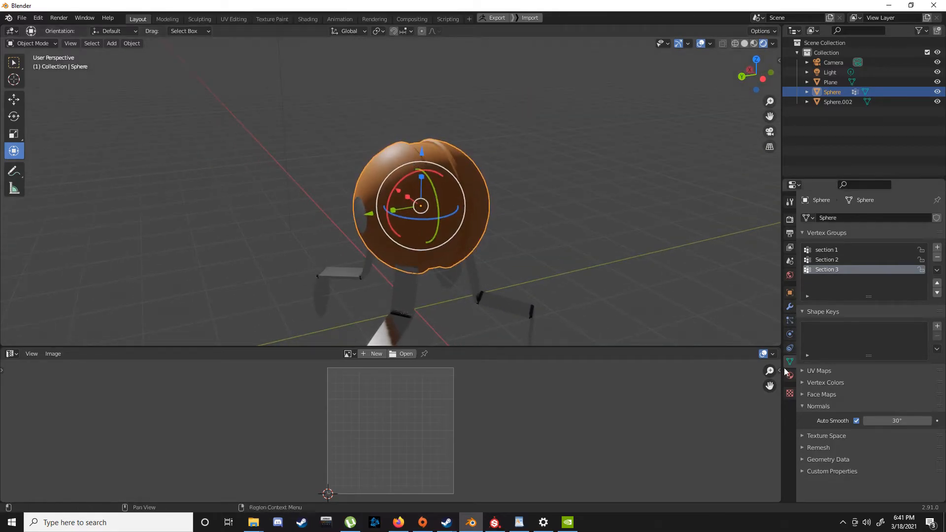
Show the body's material settings, split the lower editor in two and make one half a Shader Editor.
{"action": "left_click", "coordinate": [790, 376]}
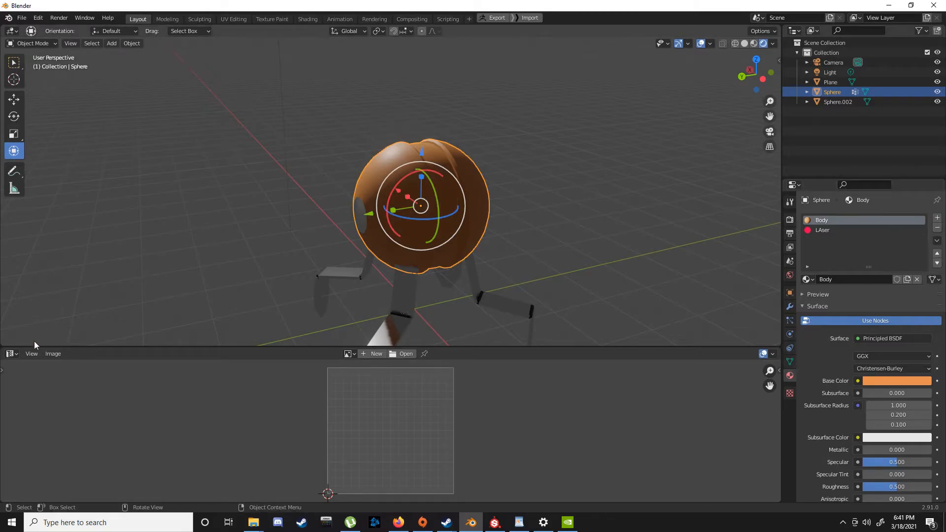
{"action": "left_click", "coordinate": [12, 354]}
{"action": "left_click", "coordinate": [63, 436]}
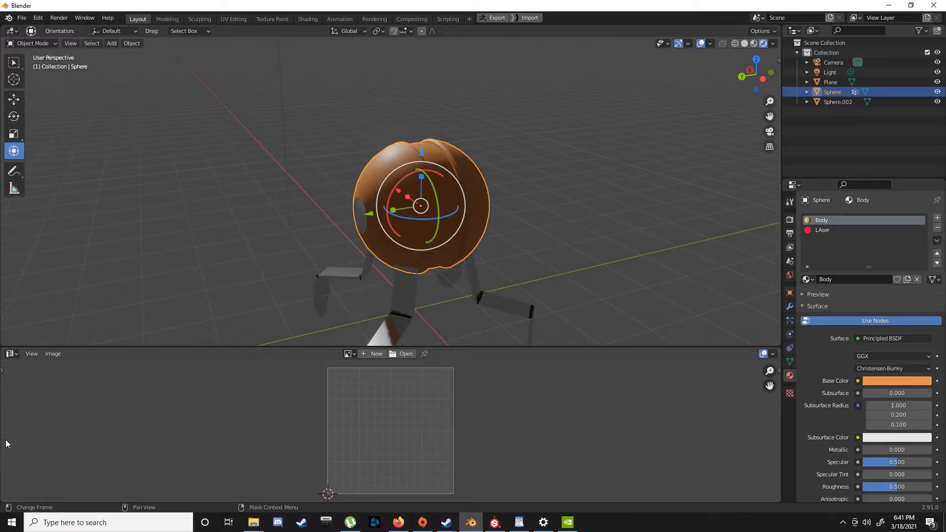
{"action": "left_click_drag", "start_coordinate": [17, 358], "coordinate": [352, 398]}
{"action": "left_click", "coordinate": [12, 355]}
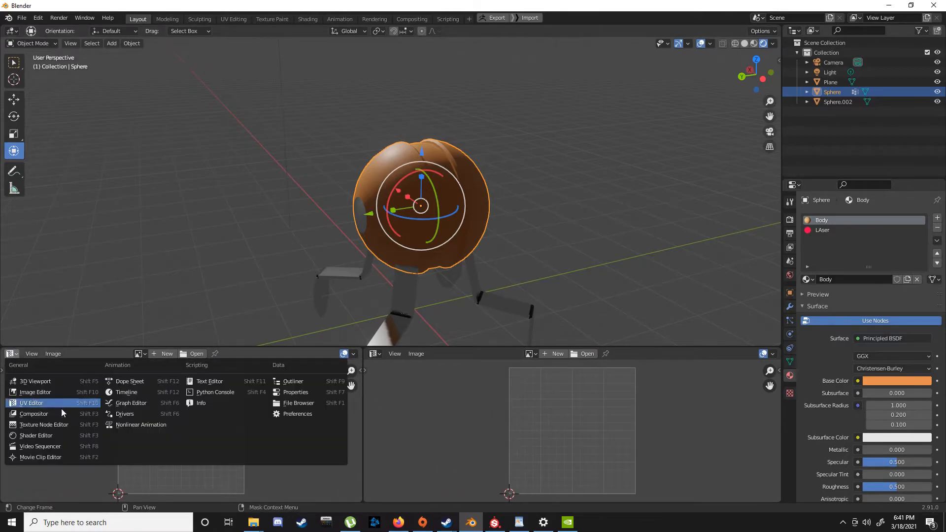
{"action": "left_click", "coordinate": [57, 437]}
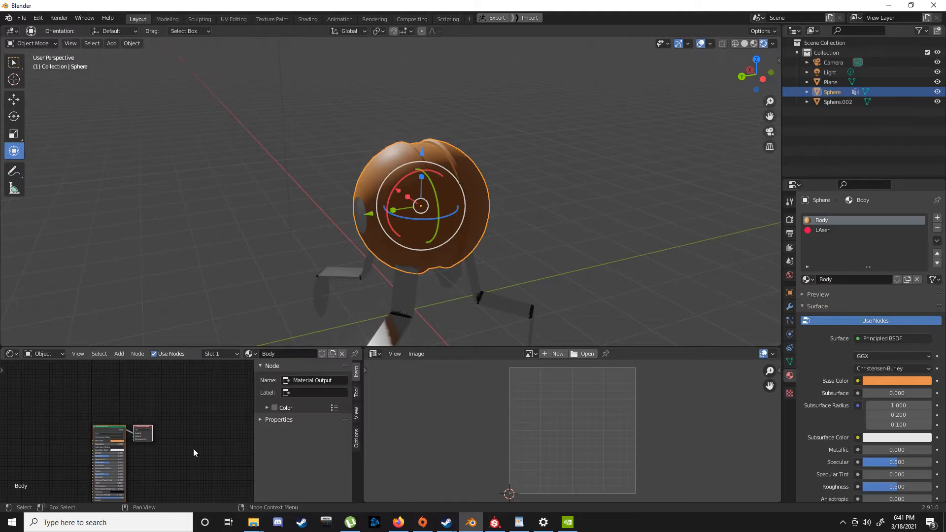
Enlarge the Shader Editor area and frame the Body material's Principled BSDF and Material Output nodes.
{"action": "scroll", "coordinate": [145, 450], "scroll_direction": "up", "scroll_amount": 5}
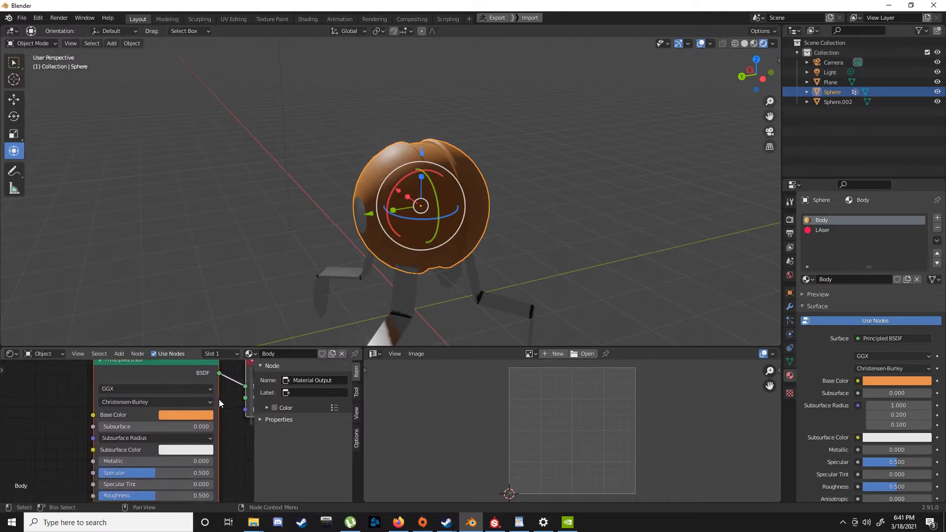
{"action": "left_click_drag", "start_coordinate": [367, 391], "coordinate": [606, 391]}
{"action": "left_click_drag", "start_coordinate": [335, 346], "coordinate": [364, 243]}
{"action": "scroll", "coordinate": [378, 134], "scroll_direction": "down", "scroll_amount": 3}
{"action": "mouse_move", "coordinate": [378, 134]}
{"action": "middle_mouse_down"}
{"action": "mouse_move", "coordinate": [377, 143]}
{"action": "mouse_move", "coordinate": [382, 123]}
{"action": "middle_mouse_up"}
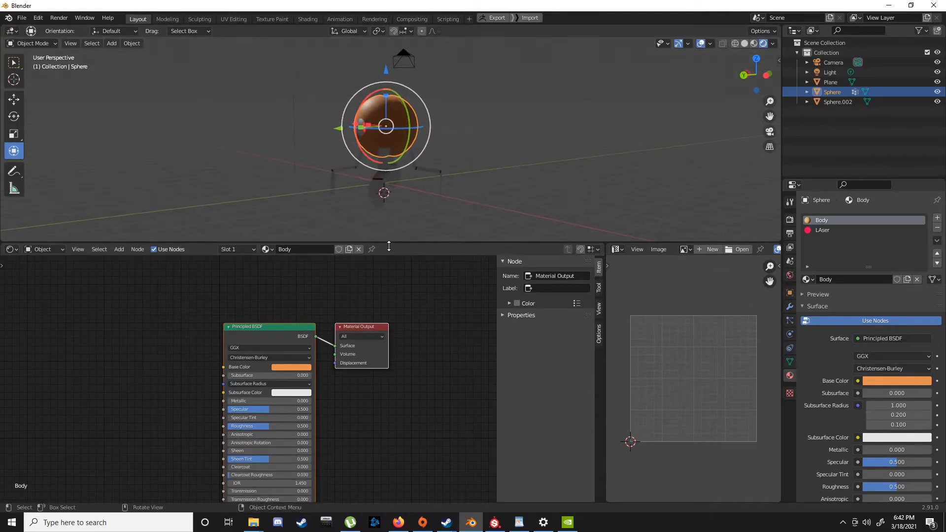
{"action": "left_click_drag", "start_coordinate": [390, 248], "coordinate": [389, 279]}
{"action": "middle_click_drag", "start_coordinate": [278, 380], "coordinate": [305, 342]}
{"action": "scroll", "coordinate": [246, 374], "scroll_direction": "up", "scroll_amount": 2}
{"action": "scroll", "coordinate": [196, 361], "scroll_direction": "down", "scroll_amount": 3}
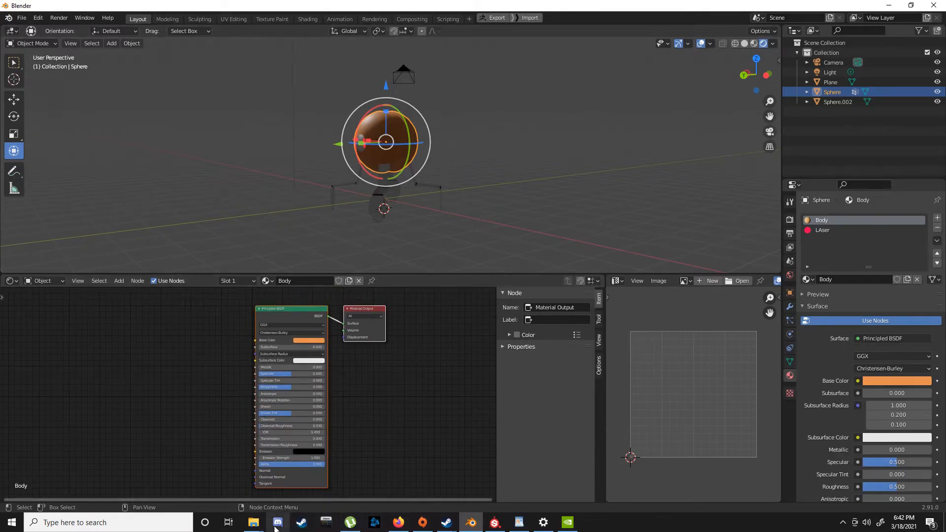
{"action": "scroll", "coordinate": [270, 376], "scroll_direction": "up", "scroll_amount": 2}
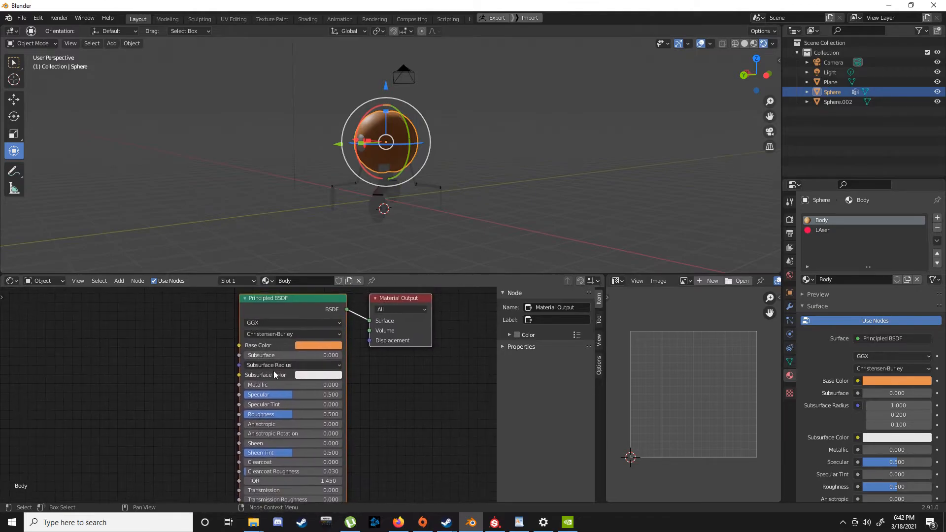
Examine the Base Color setting of the Principled BSDF node.
{"action": "left_click", "coordinate": [309, 345]}
{"action": "left_click", "coordinate": [312, 346]}
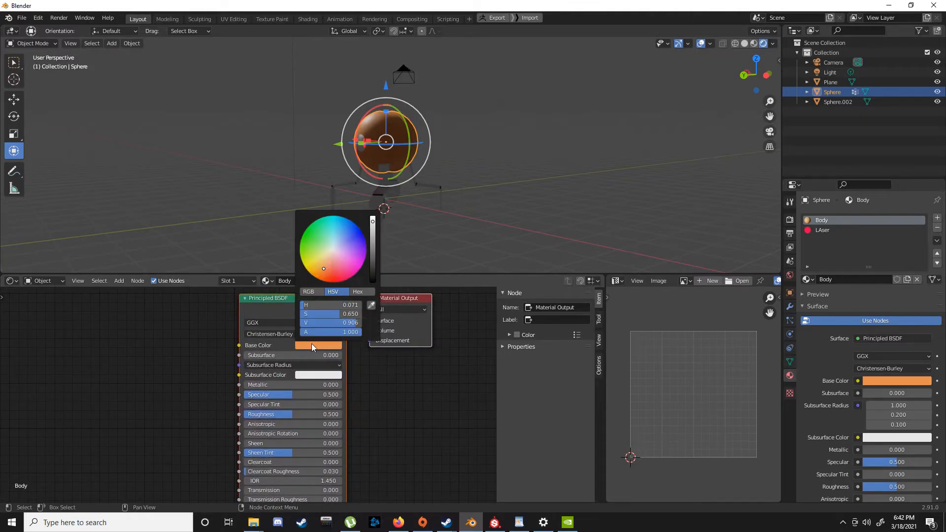
{"action": "left_click", "coordinate": [305, 346]}
Add an Image Texture node beside the Principled BSDF node.
{"action": "scroll", "coordinate": [193, 374], "scroll_direction": "down", "scroll_amount": 2}
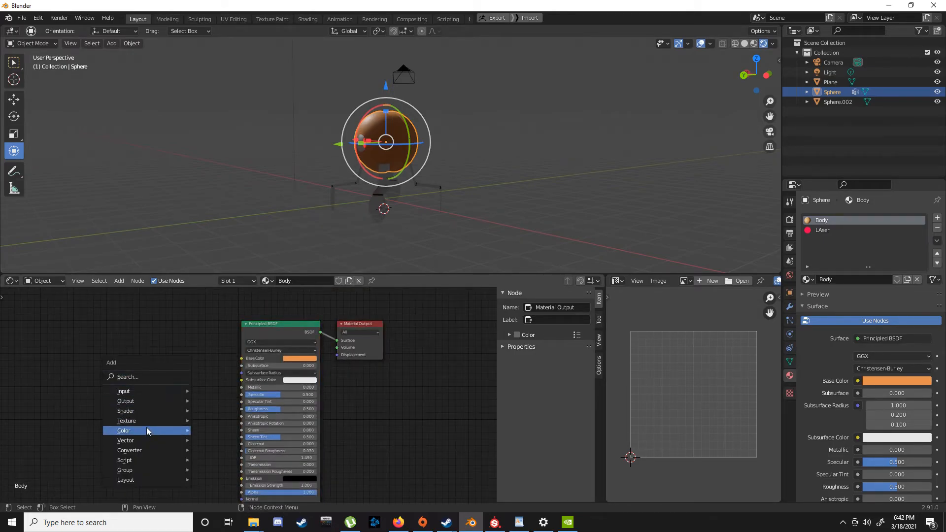
{"action": "mouse_move", "coordinate": [178, 421]}
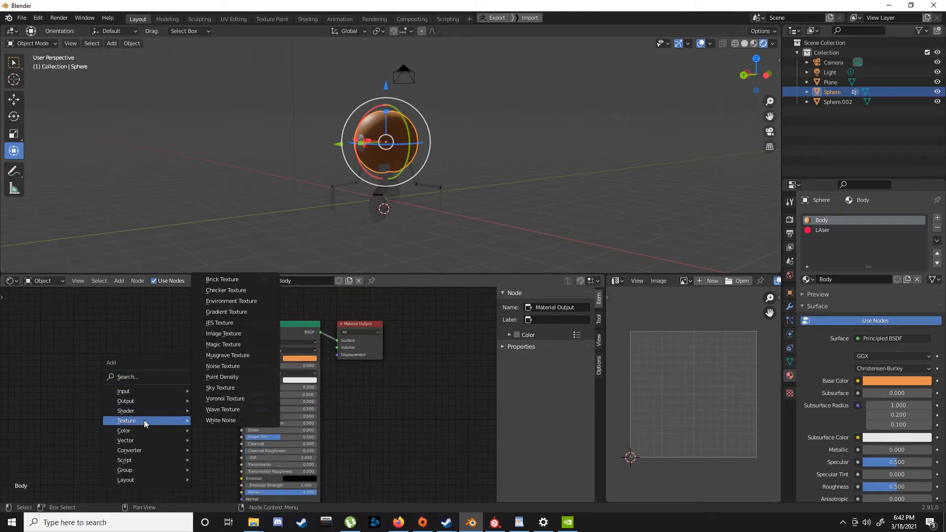
{"action": "left_click", "coordinate": [261, 334]}
{"action": "left_click", "coordinate": [74, 339]}
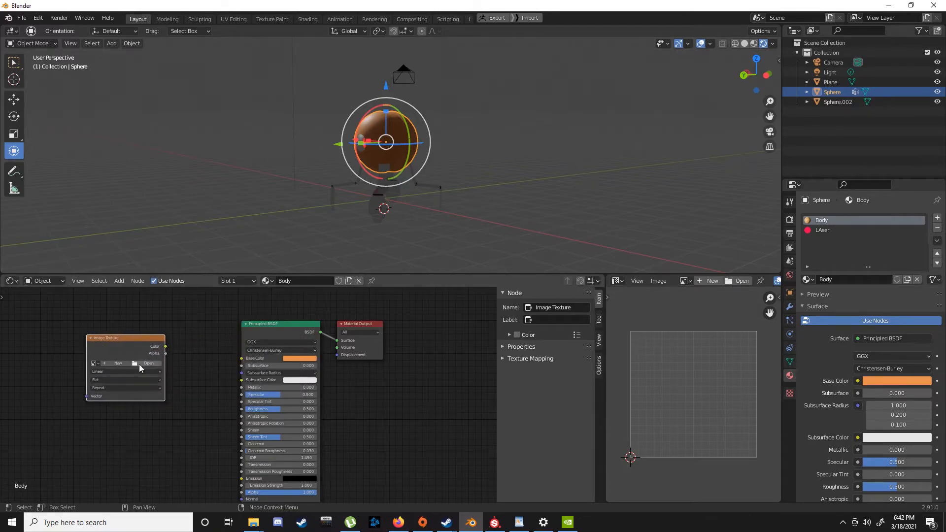
{"action": "left_click_drag", "start_coordinate": [148, 344], "coordinate": [145, 336]}
Load DefaultMaterial_Base_Color.png from the "Robot For tutorial" folder into the texture node and connect its Color to Base Color.
{"action": "left_click", "coordinate": [145, 355]}
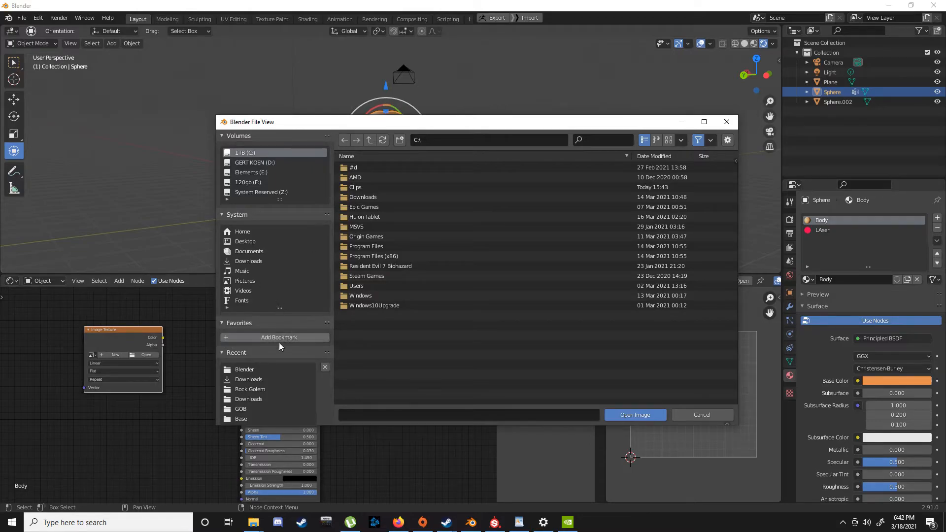
{"action": "scroll", "coordinate": [257, 380], "scroll_direction": "down", "scroll_amount": 2}
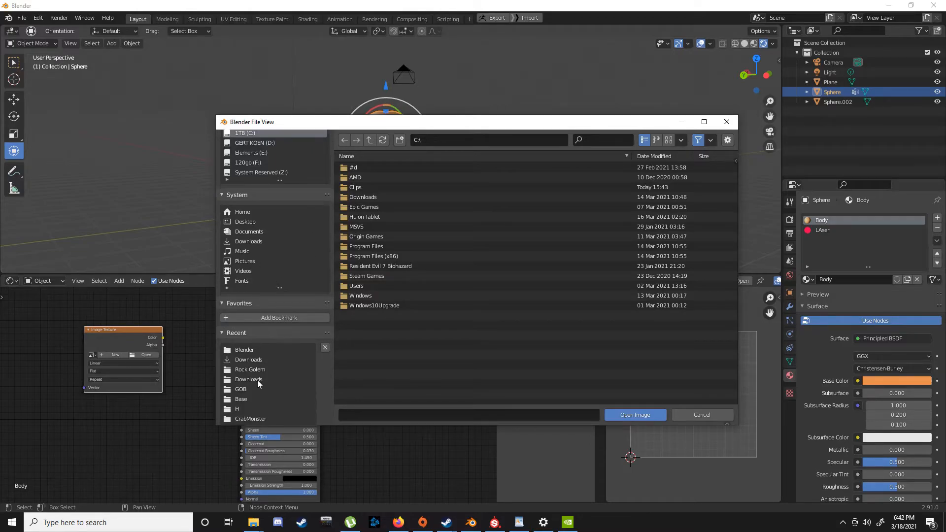
{"action": "left_click", "coordinate": [266, 347]}
{"action": "left_click", "coordinate": [399, 267]}
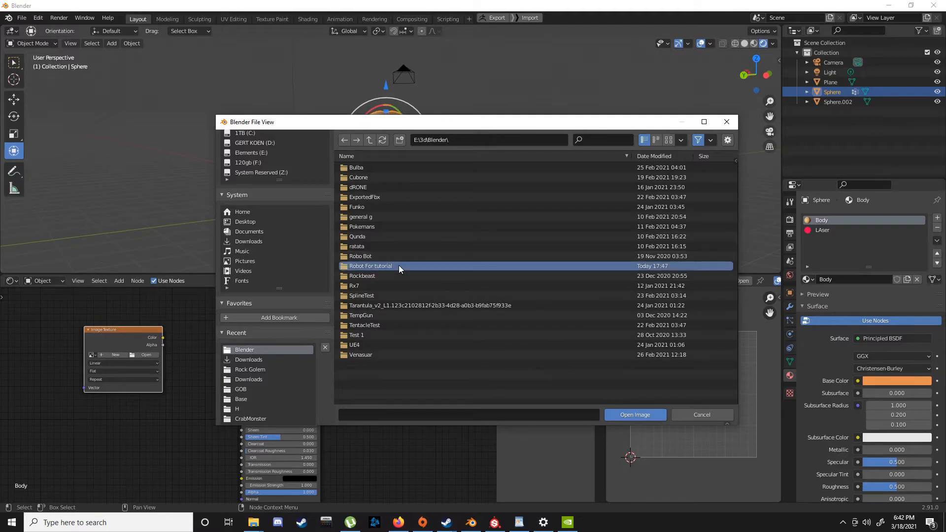
{"action": "double_click", "coordinate": [398, 265]}
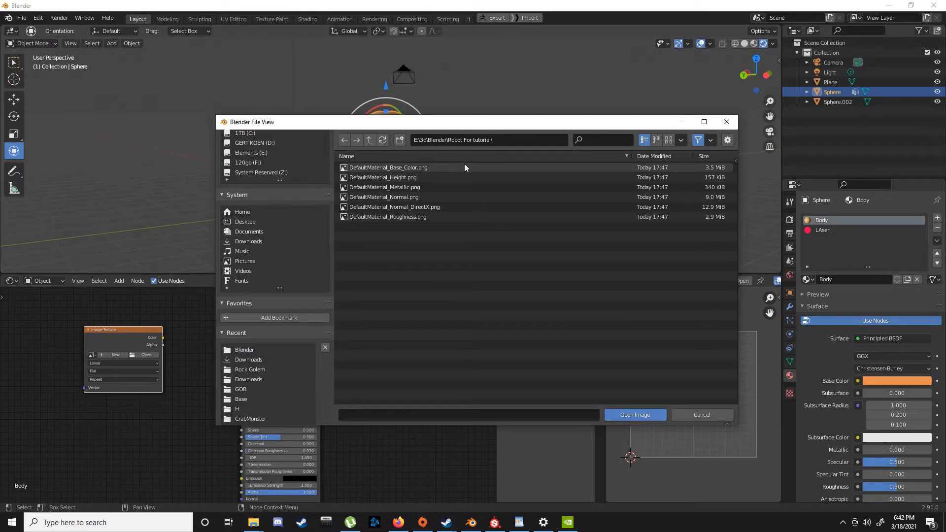
{"action": "double_click", "coordinate": [465, 167]}
{"action": "scroll", "coordinate": [136, 324], "scroll_direction": "up", "scroll_amount": 2}
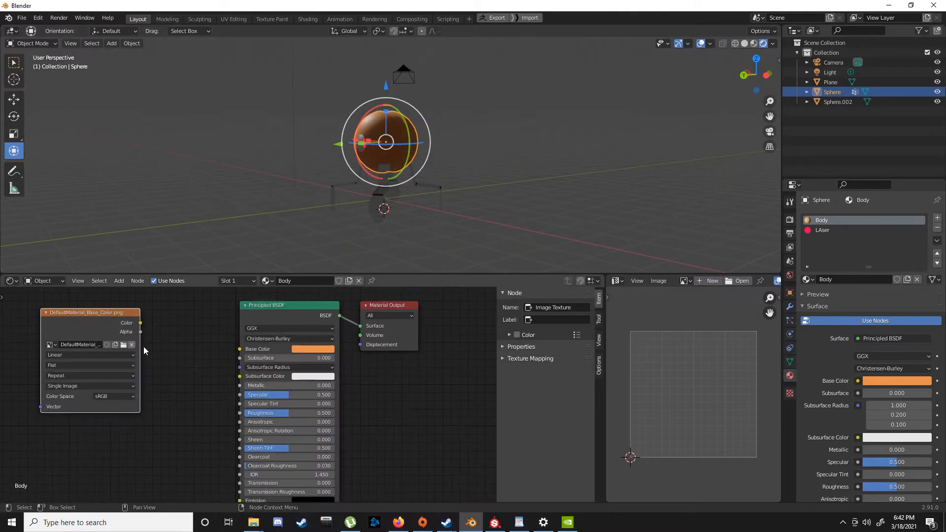
{"action": "left_click_drag", "start_coordinate": [238, 348], "coordinate": [239, 345]}
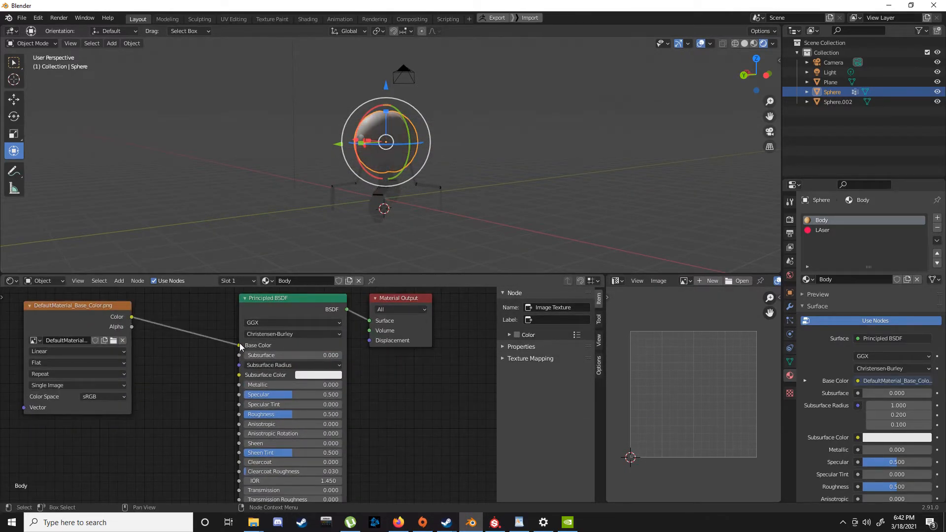
Enlarge the 3D viewport and examine the texture on the body from different angles.
{"action": "scroll", "coordinate": [389, 148], "scroll_direction": "up", "scroll_amount": 2}
{"action": "middle_click_drag", "start_coordinate": [389, 143], "coordinate": [256, 143]}
{"action": "scroll", "coordinate": [427, 142], "scroll_direction": "up", "scroll_amount": 3}
{"action": "left_click_drag", "start_coordinate": [334, 272], "coordinate": [334, 349]}
{"action": "scroll", "coordinate": [290, 159], "scroll_direction": "down", "scroll_amount": 2}
{"action": "middle_click_drag", "start_coordinate": [290, 159], "coordinate": [305, 146]}
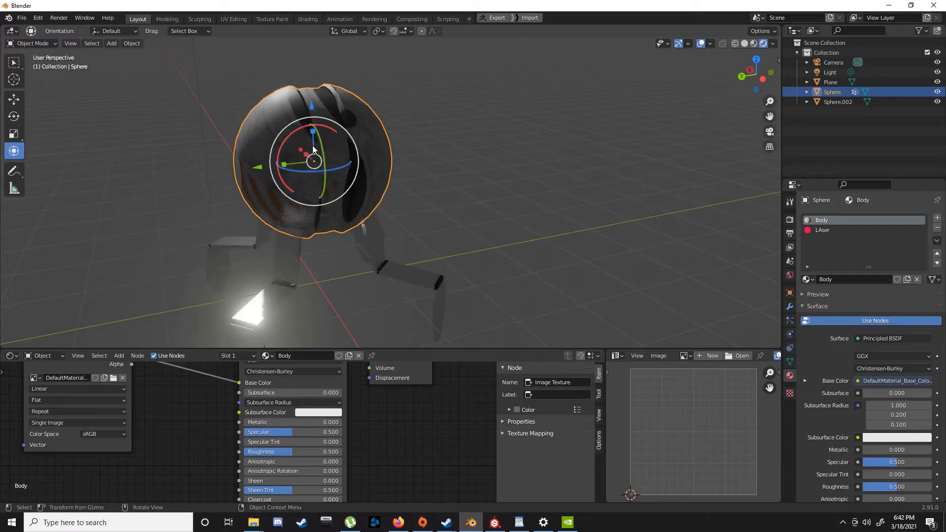
Widen the UV Editor area and enter Edit Mode on the body.
{"action": "left_click_drag", "start_coordinate": [611, 406], "coordinate": [377, 406]}
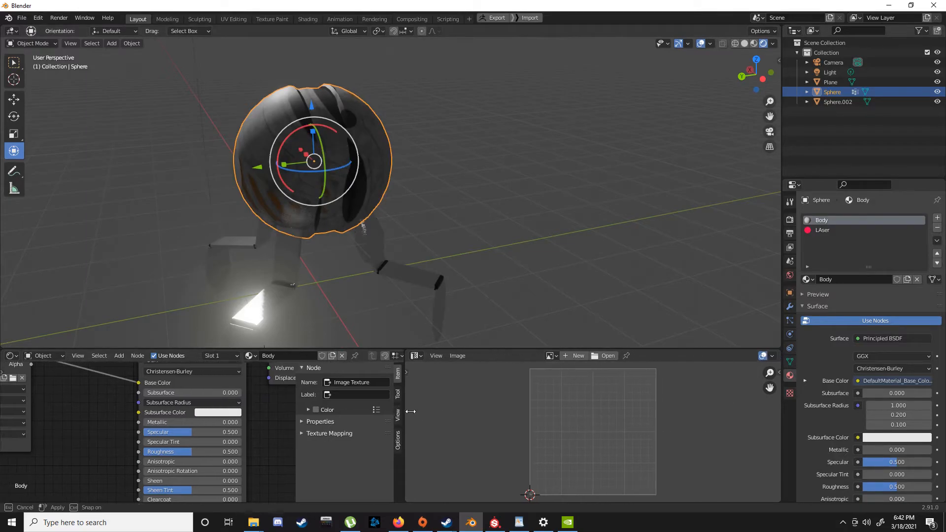
{"action": "key", "text": "Tab"}
{"action": "middle_click_drag", "start_coordinate": [288, 157], "coordinate": [310, 160]}
Clear the selection and select only the faces of the "section 1" vertex group.
{"action": "left_click", "coordinate": [790, 362]}
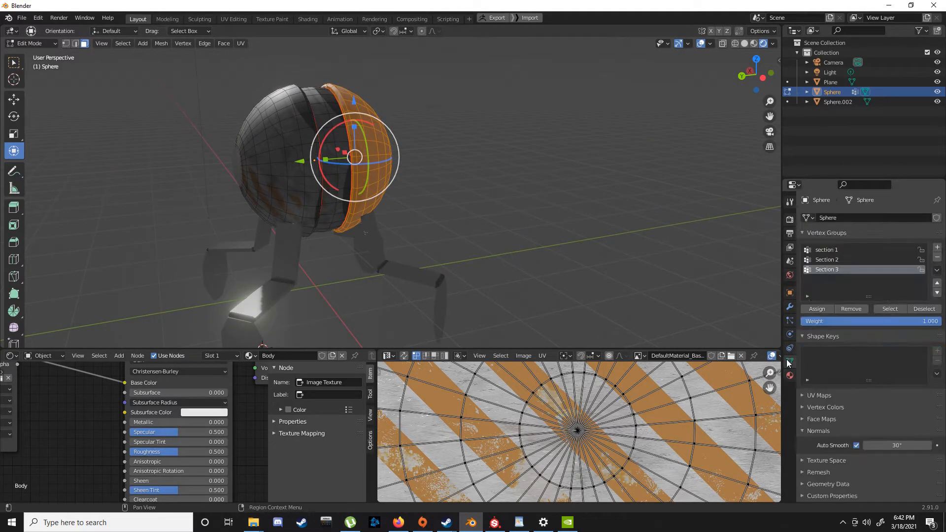
{"action": "left_click", "coordinate": [838, 249]}
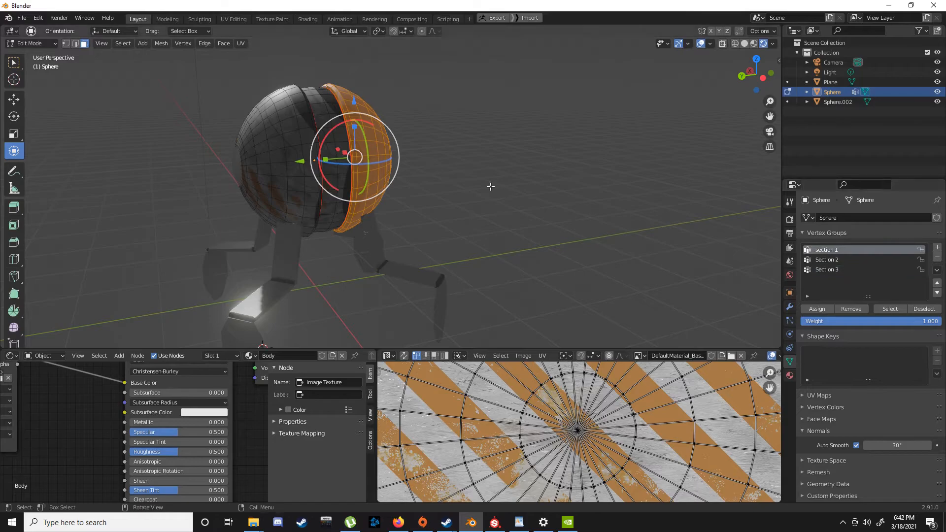
{"action": "left_click", "coordinate": [497, 188]}
{"action": "middle_click_drag", "start_coordinate": [443, 175], "coordinate": [569, 199]}
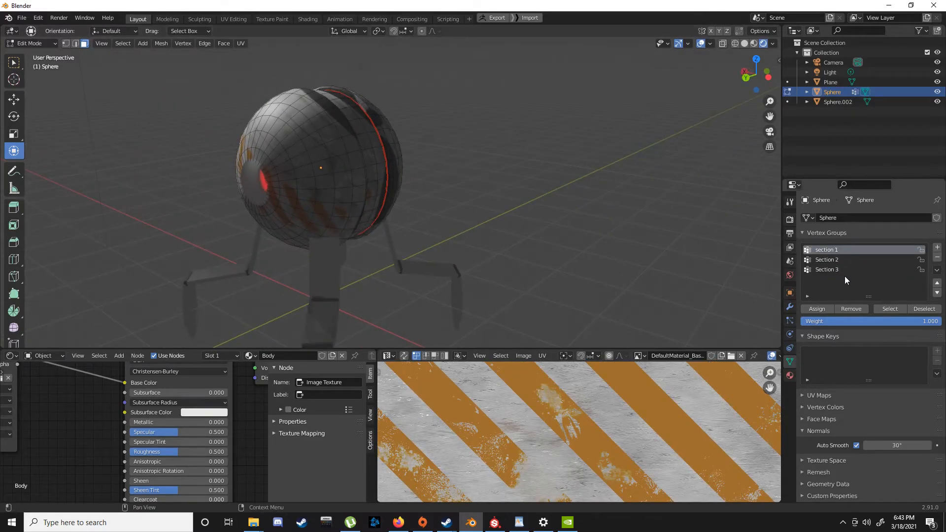
{"action": "left_click", "coordinate": [893, 308]}
Select all of the section 1 UVs and move the island down toward the texture's lower edge.
{"action": "scroll", "coordinate": [575, 421], "scroll_direction": "down", "scroll_amount": 5}
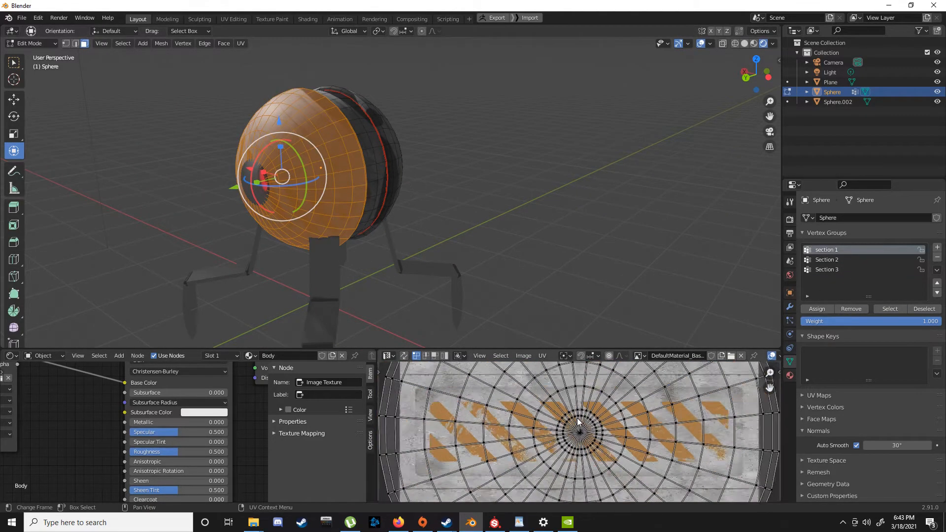
{"action": "middle_click_drag", "start_coordinate": [305, 179], "coordinate": [343, 174]}
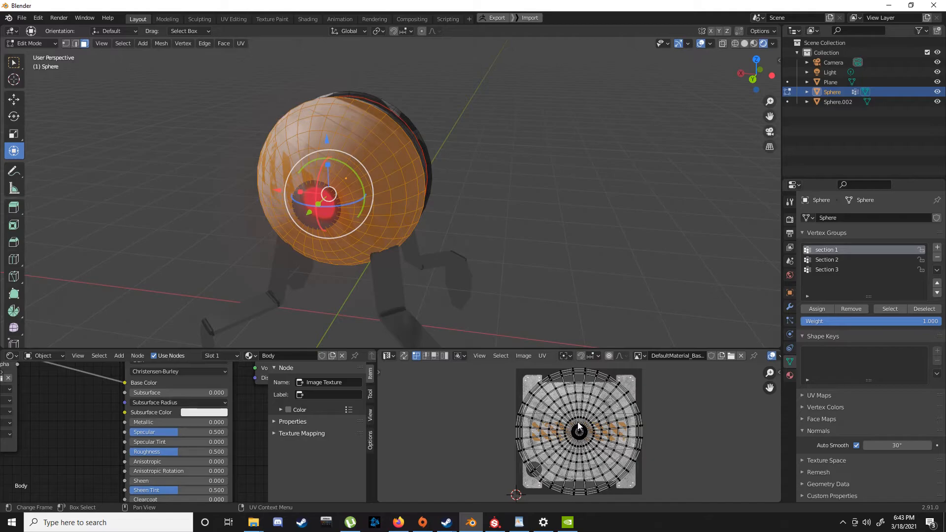
{"action": "key", "text": "a"}
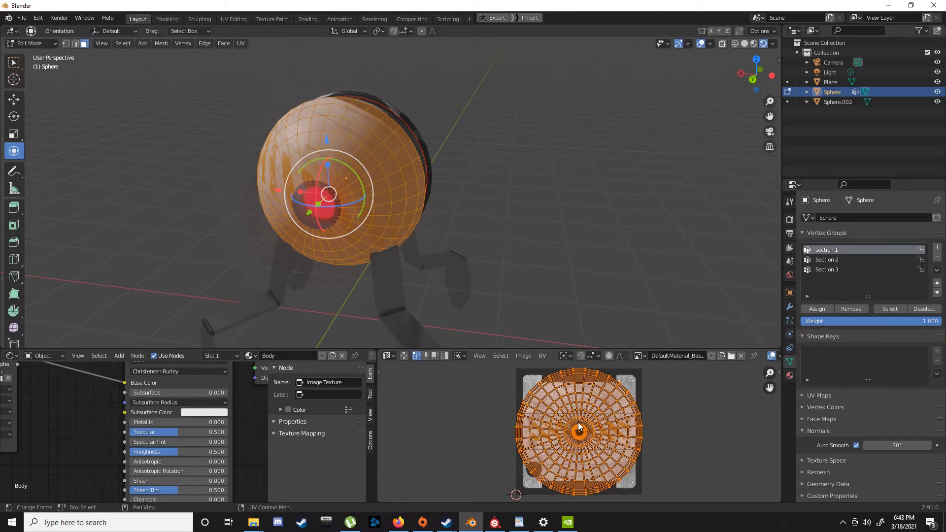
{"action": "key", "text": "g"}
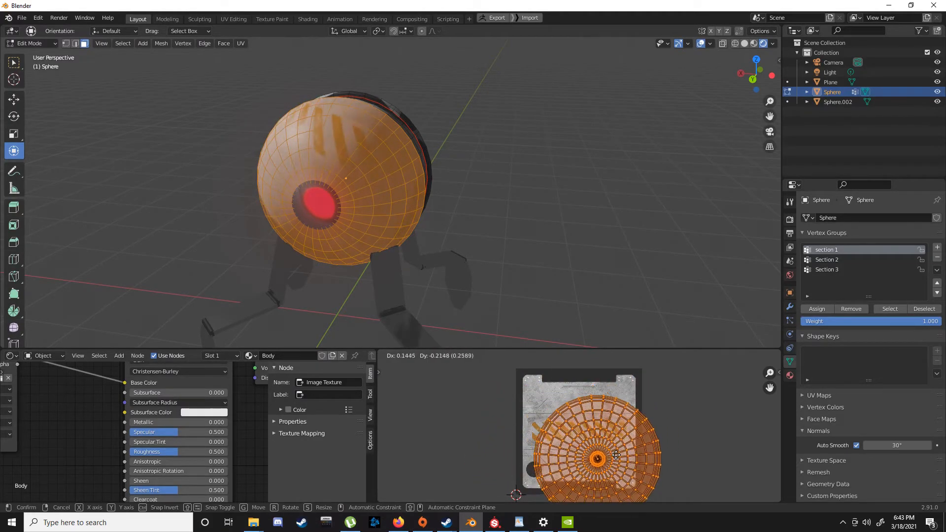
{"action": "left_click", "coordinate": [597, 455]}
Enlarge the section 1 UV island well beyond the texture bounds and rotate it about -25 degrees.
{"action": "key", "text": "s"}
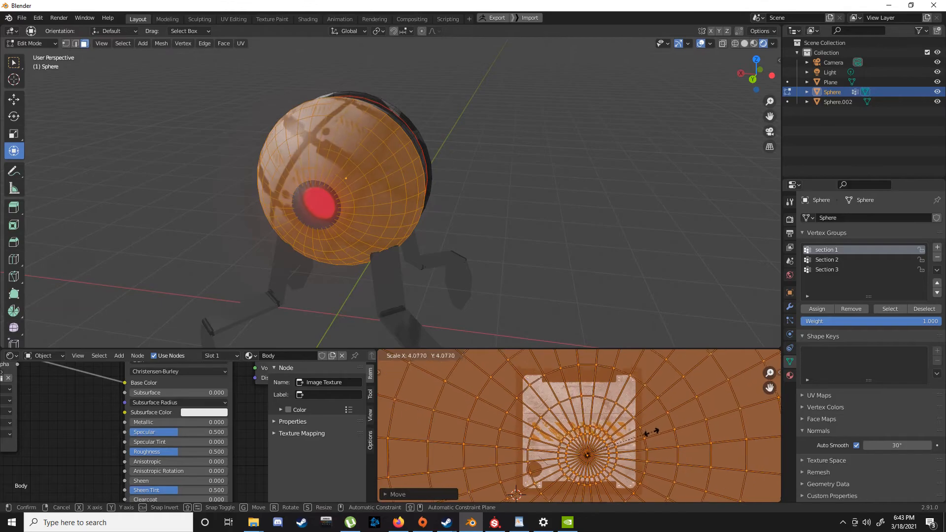
{"action": "left_click", "coordinate": [628, 453]}
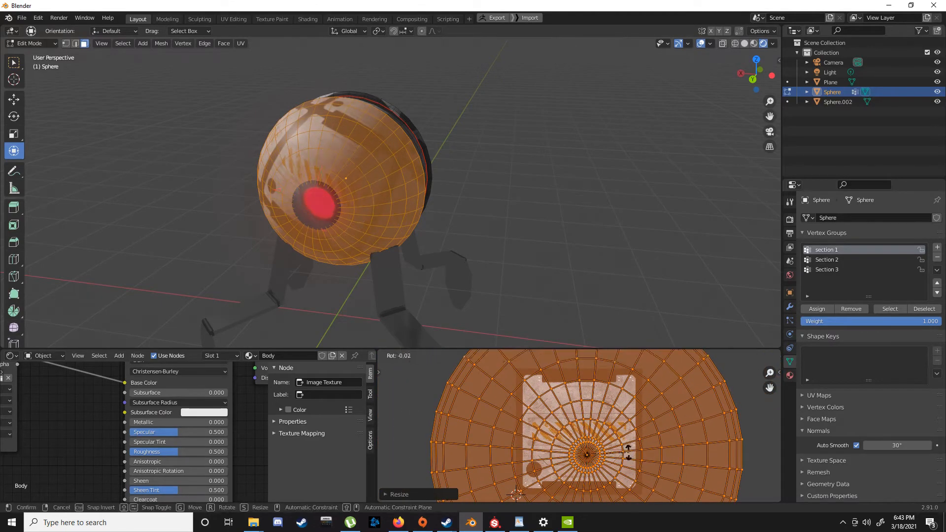
{"action": "key", "text": "r"}
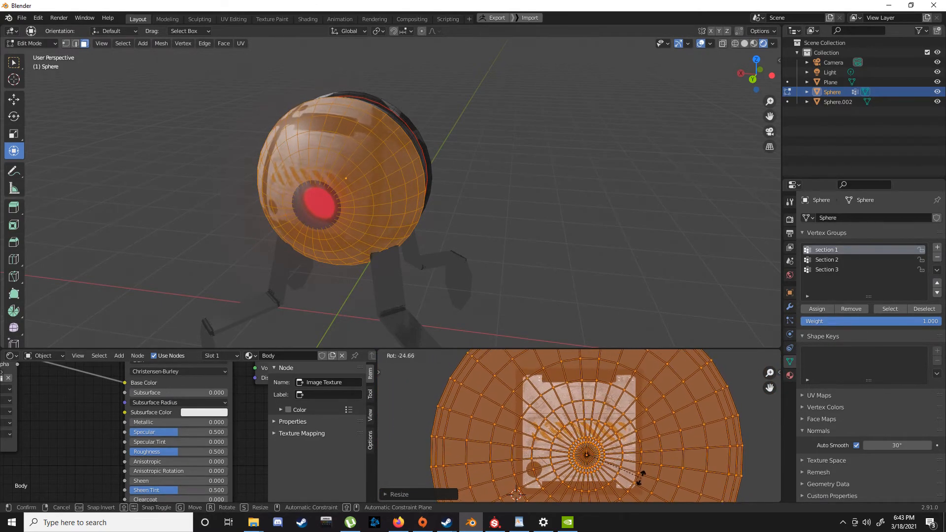
{"action": "left_click", "coordinate": [640, 468]}
Hide the viewport overlays and shift the section 1 UV island sideways so its centre lies beyond the texture's right edge.
{"action": "scroll", "coordinate": [381, 296], "scroll_direction": "down", "scroll_amount": 2}
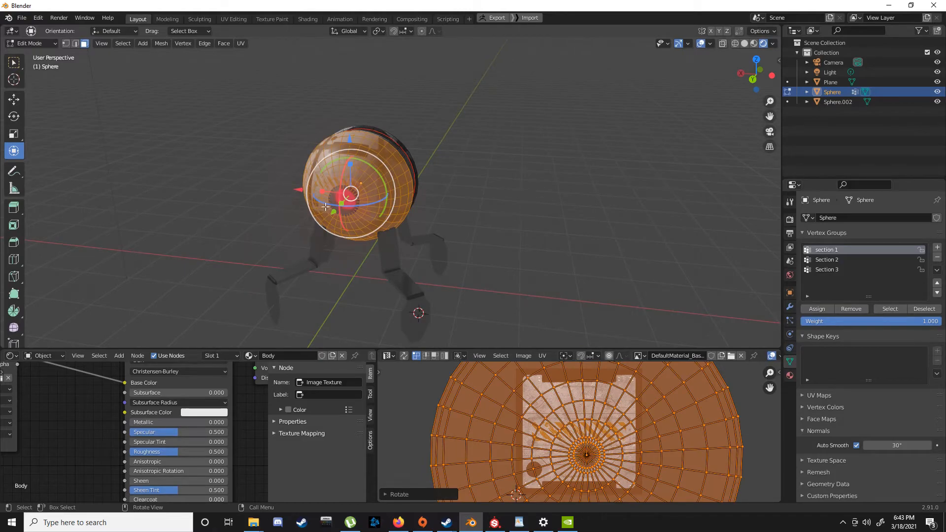
{"action": "scroll", "coordinate": [318, 207], "scroll_direction": "up", "scroll_amount": 2}
{"action": "middle_click_drag", "start_coordinate": [339, 205], "coordinate": [361, 205]}
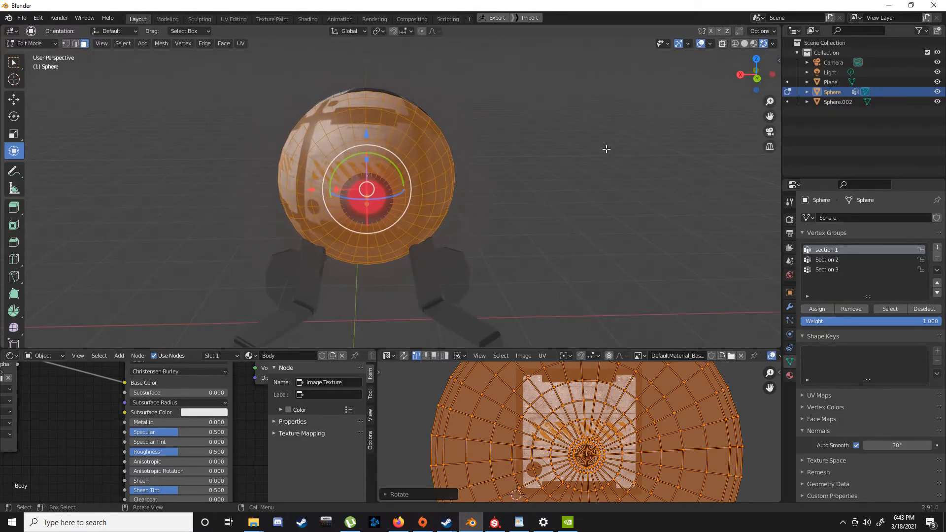
{"action": "middle_click_drag", "start_coordinate": [543, 104], "coordinate": [483, 99]}
{"action": "scroll", "coordinate": [582, 433], "scroll_direction": "down", "scroll_amount": 3}
{"action": "middle_click_drag", "start_coordinate": [337, 186], "coordinate": [379, 167]}
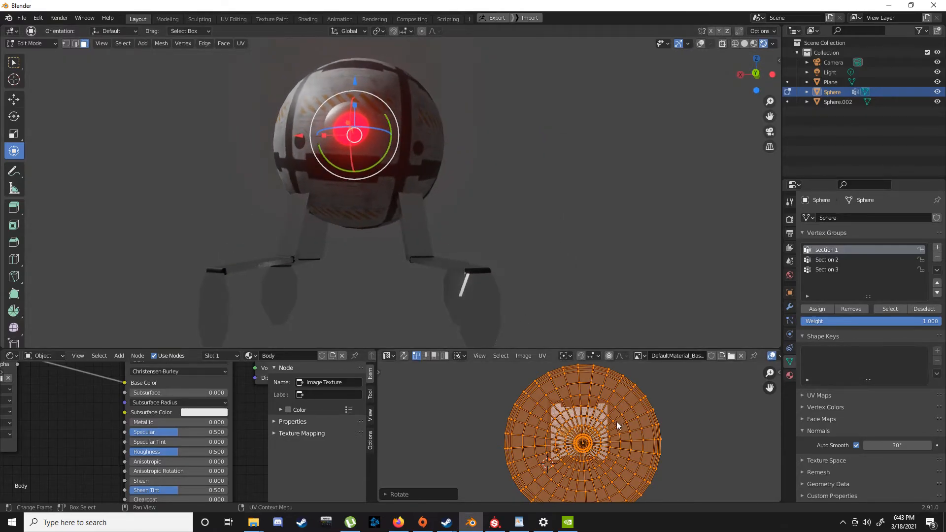
{"action": "key", "text": "g"}
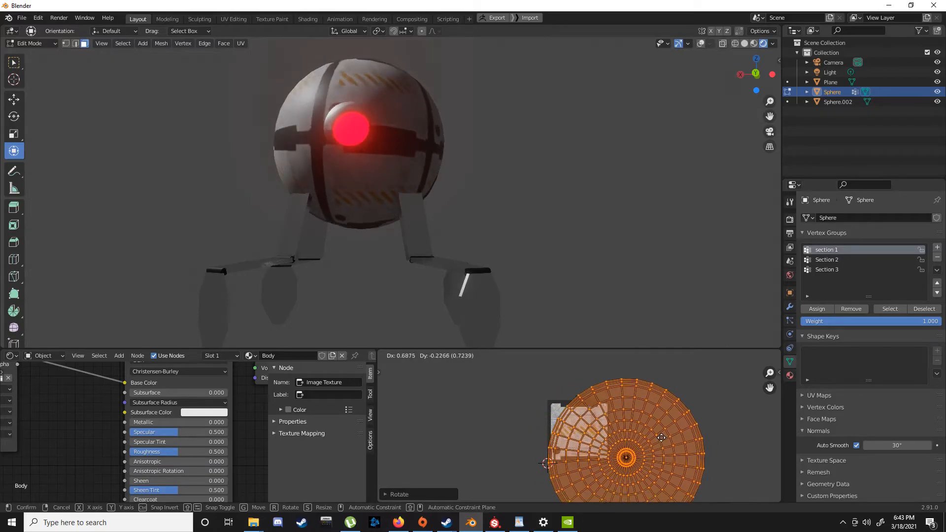
{"action": "left_click", "coordinate": [662, 418]}
Scale down the section 1 UV island and move it just outside the texture's right edge.
{"action": "middle_click_drag", "start_coordinate": [505, 191], "coordinate": [463, 203]}
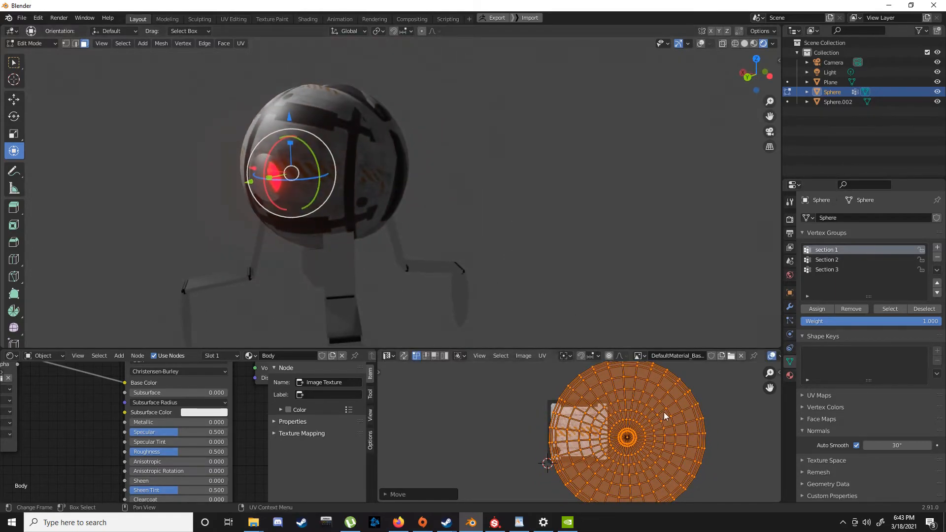
{"action": "key", "text": "s"}
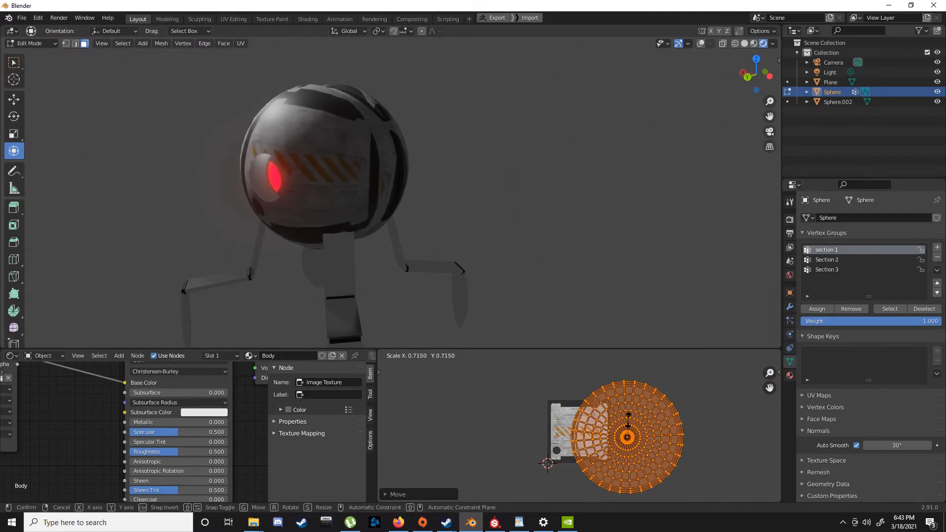
{"action": "middle_click_drag", "start_coordinate": [377, 212], "coordinate": [410, 215]}
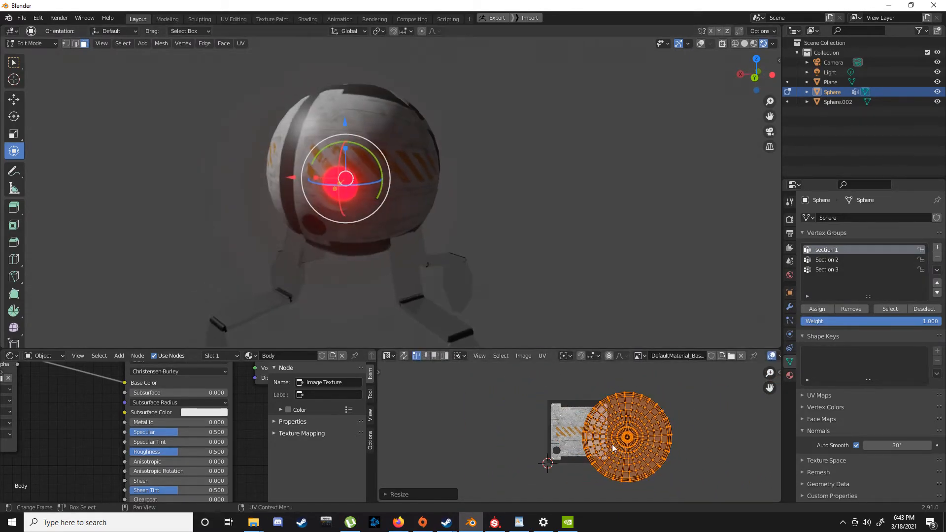
{"action": "key", "text": "g"}
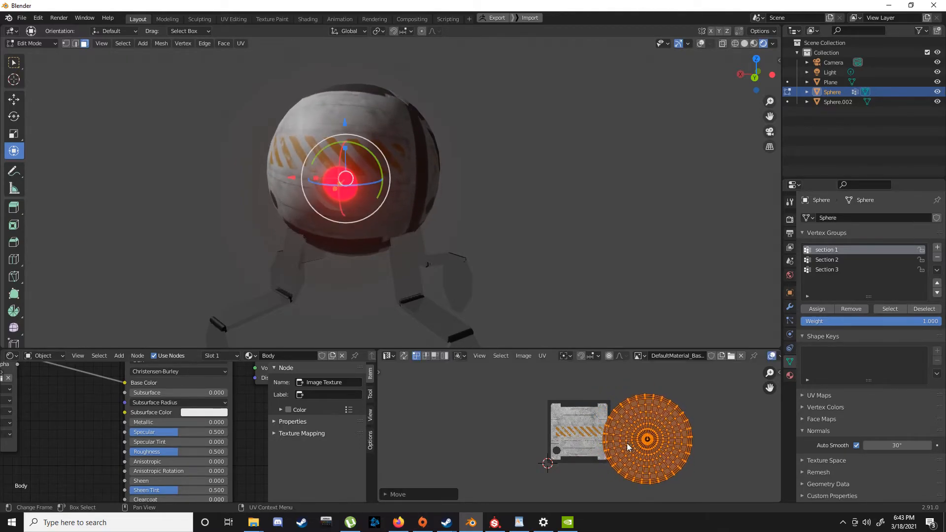
Rotate the section 1 UV island roughly a quarter turn and move it back over the texture.
{"action": "key", "text": "r"}
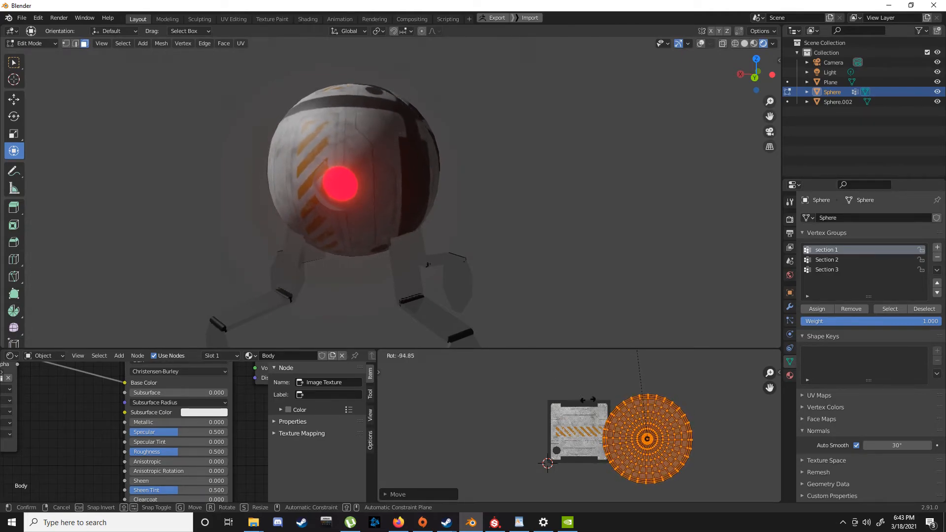
{"action": "key", "text": "g"}
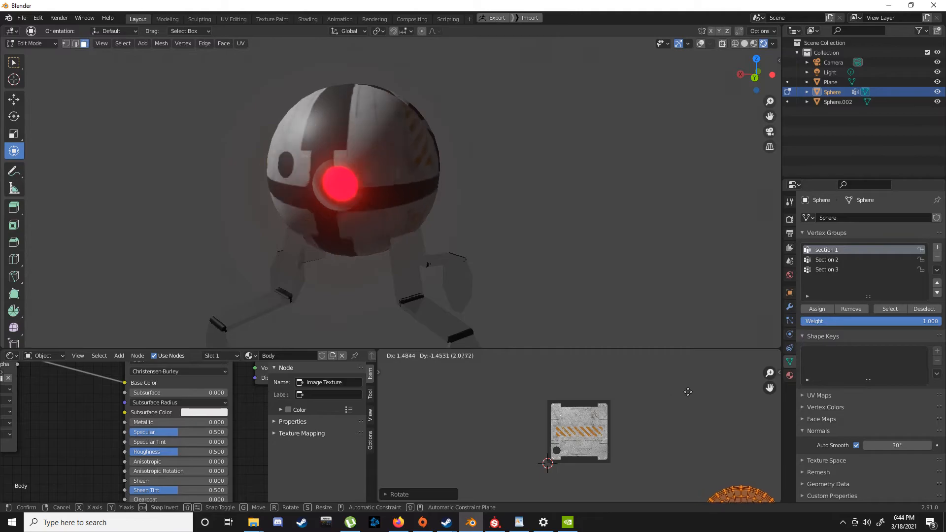
{"action": "left_click", "coordinate": [513, 457]}
Shrink the section 1 UV island to nearly the texture's size and centre it over the texture image.
{"action": "middle_click_drag", "start_coordinate": [375, 222], "coordinate": [463, 254]}
{"action": "middle_click_drag", "start_coordinate": [567, 106], "coordinate": [534, 182], "text": "shift"}
{"action": "middle_click_drag", "start_coordinate": [534, 181], "coordinate": [448, 187]}
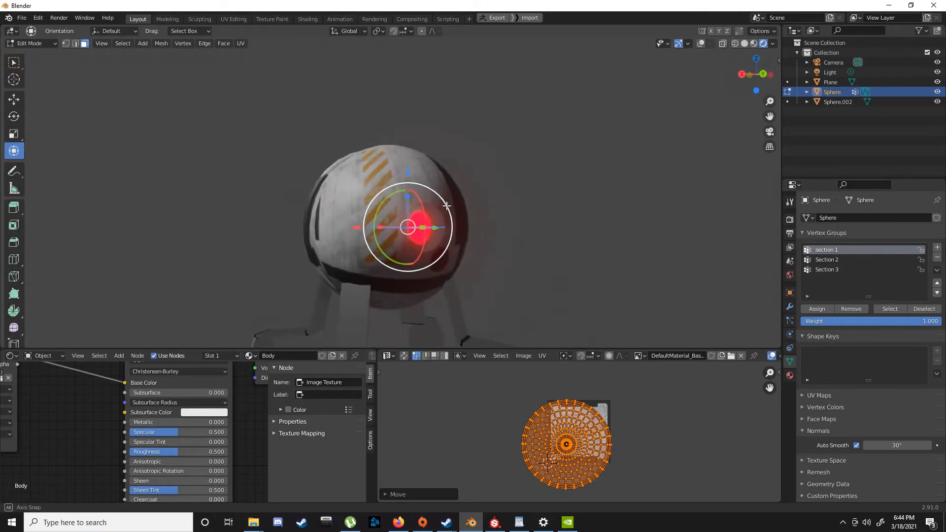
{"action": "middle_click_drag", "start_coordinate": [580, 420], "coordinate": [556, 445]}
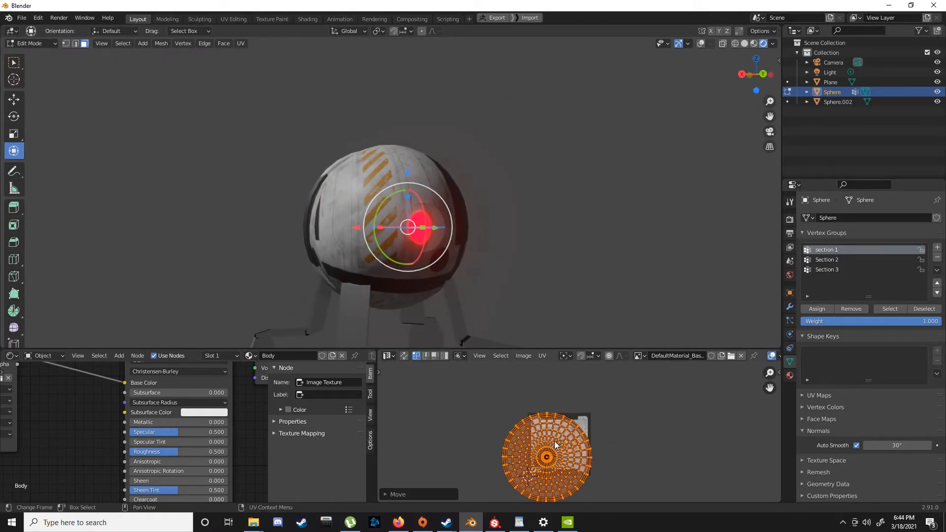
{"action": "key", "text": "s"}
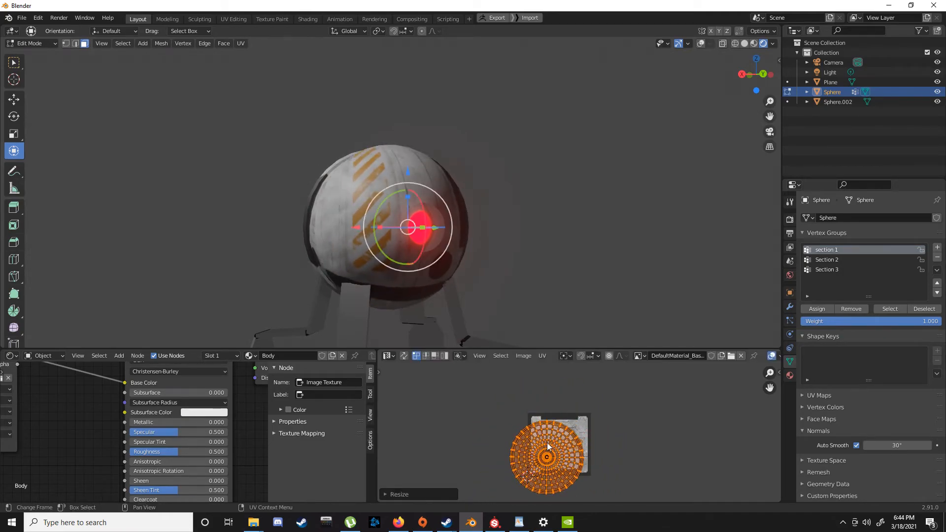
{"action": "key", "text": "g"}
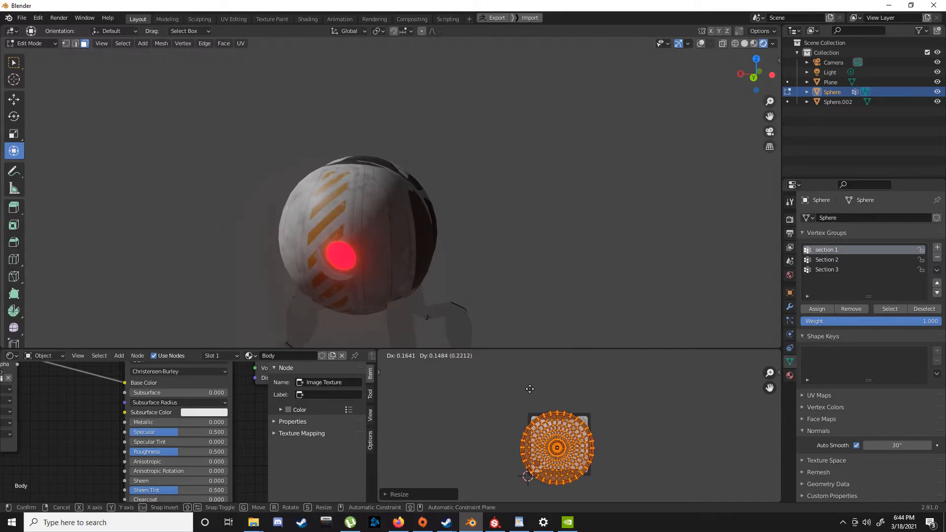
{"action": "left_click", "coordinate": [530, 390]}
Show the viewport overlays again, clear the selection and select the faces of the "Section 3" vertex group.
{"action": "middle_click_drag", "start_coordinate": [464, 219], "coordinate": [309, 237]}
{"action": "scroll", "coordinate": [452, 219], "scroll_direction": "up", "scroll_amount": 3}
{"action": "scroll", "coordinate": [424, 226], "scroll_direction": "down", "scroll_amount": 4}
{"action": "scroll", "coordinate": [503, 215], "scroll_direction": "up", "scroll_amount": 4}
{"action": "scroll", "coordinate": [449, 256], "scroll_direction": "down", "scroll_amount": 3}
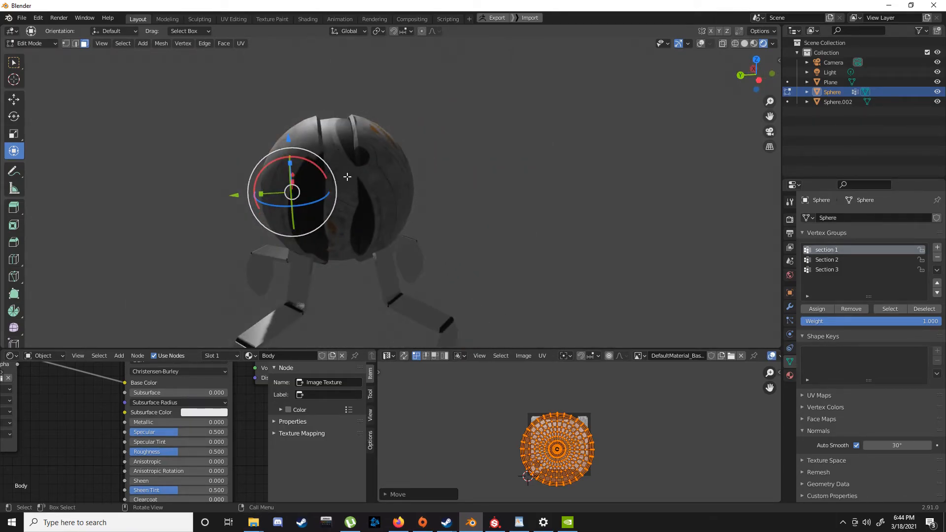
{"action": "left_click", "coordinate": [700, 43]}
{"action": "key", "text": "alt+a"}
{"action": "middle_click_drag", "start_coordinate": [342, 145], "coordinate": [394, 172]}
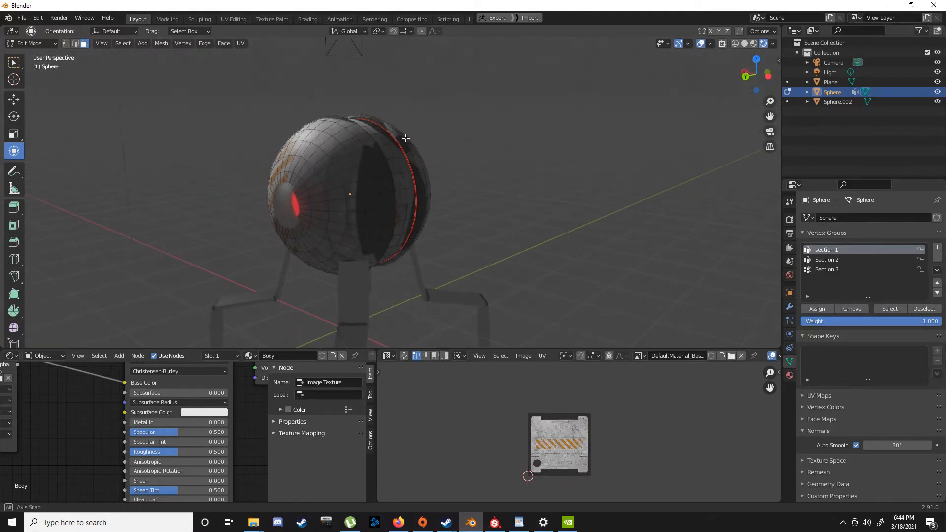
{"action": "middle_click_drag", "start_coordinate": [542, 217], "coordinate": [570, 223]}
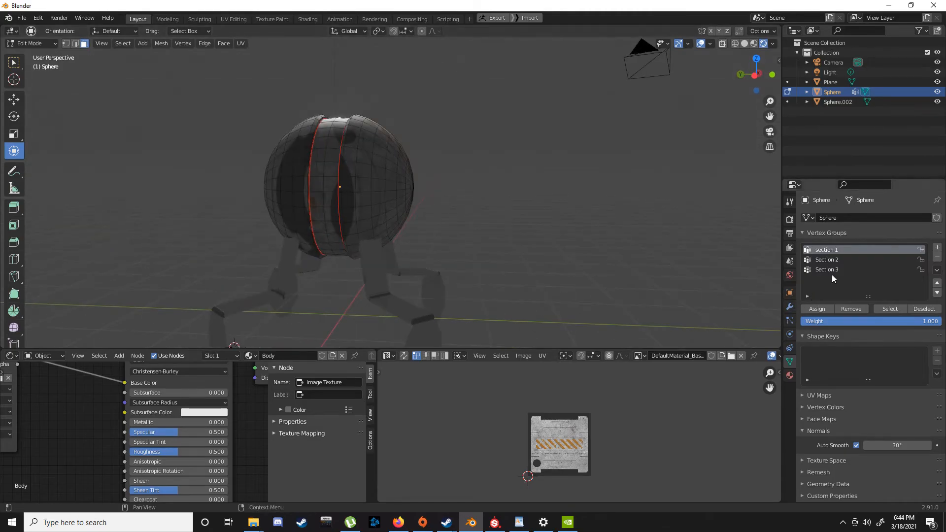
{"action": "left_click", "coordinate": [889, 309]}
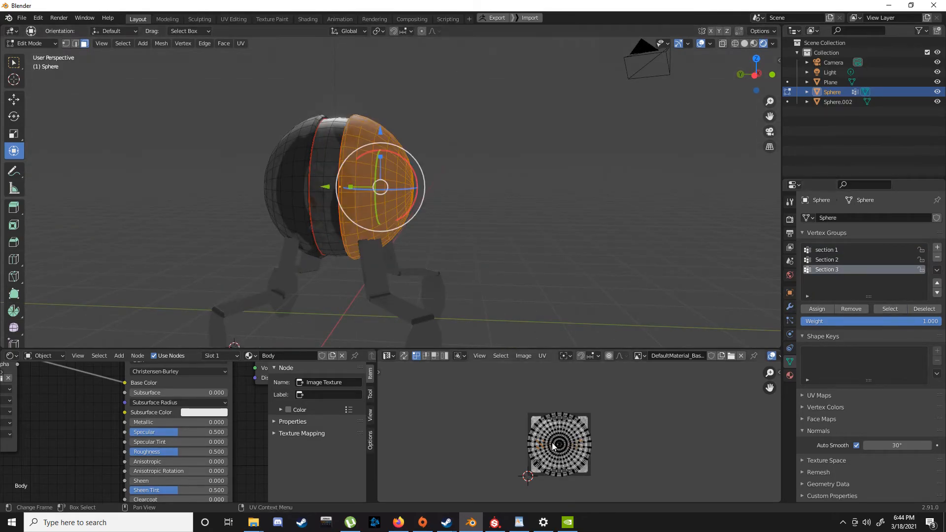
Select all of the Section 3 UVs and examine that section's texture with the overlays temporarily hidden.
{"action": "left_click", "coordinate": [701, 44]}
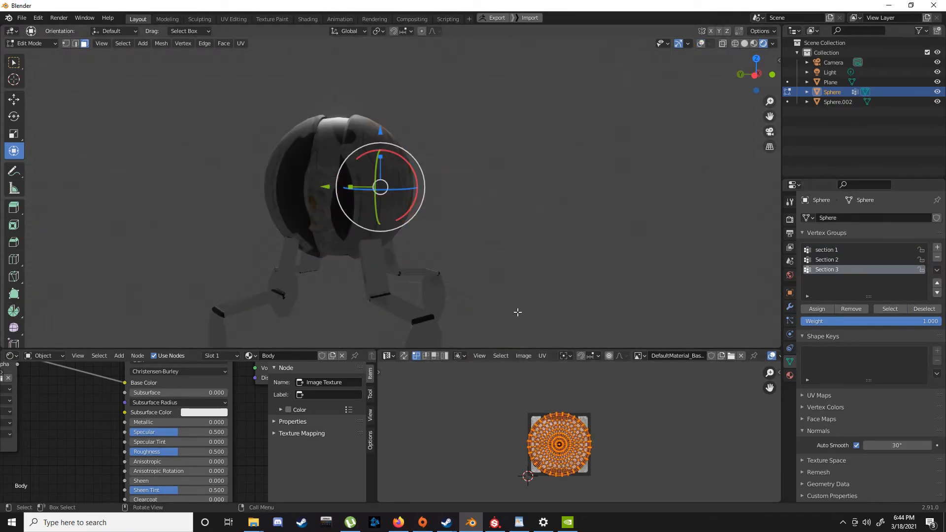
{"action": "middle_click_drag", "start_coordinate": [540, 264], "coordinate": [419, 197]}
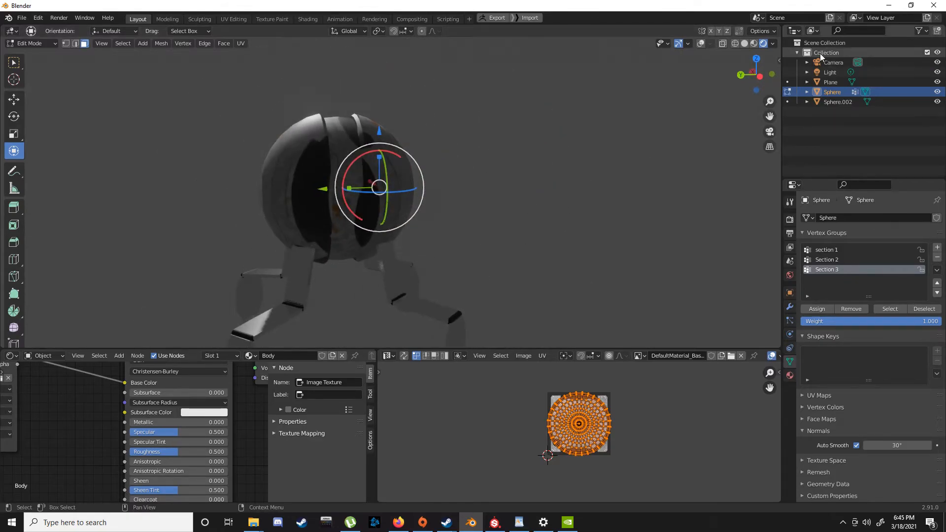
{"action": "left_click", "coordinate": [700, 44]}
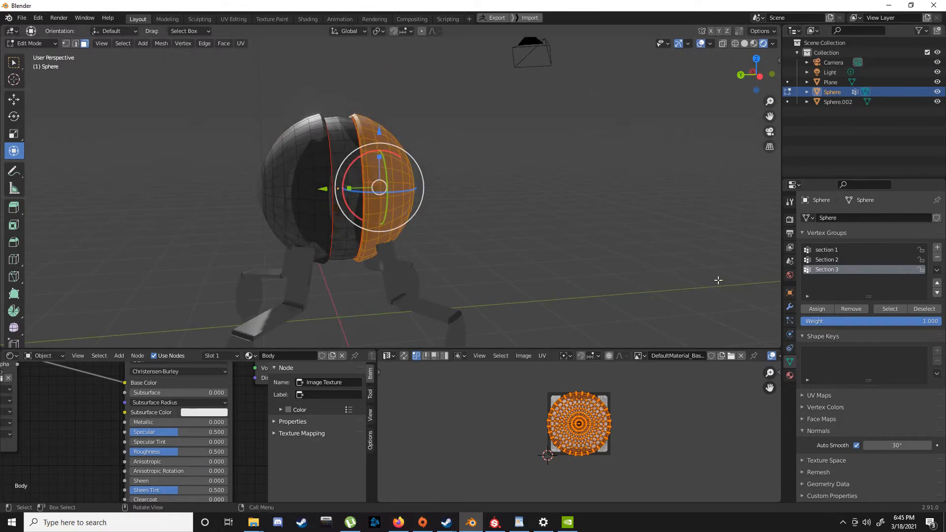
Clear the selection and select only the middle band's faces through the "Section 2" vertex group.
{"action": "left_click", "coordinate": [746, 282]}
{"action": "left_click", "coordinate": [841, 260]}
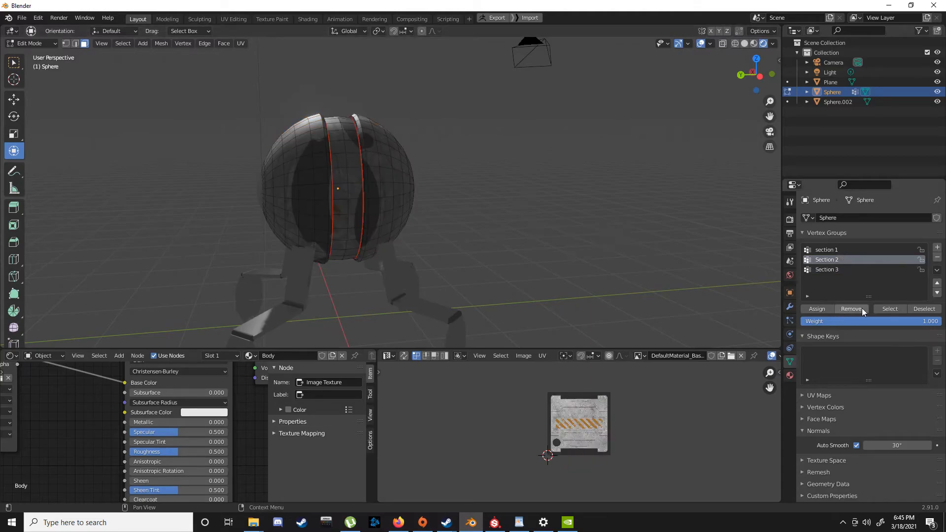
{"action": "left_click", "coordinate": [886, 309]}
{"action": "middle_click_drag", "start_coordinate": [619, 270], "coordinate": [509, 107]}
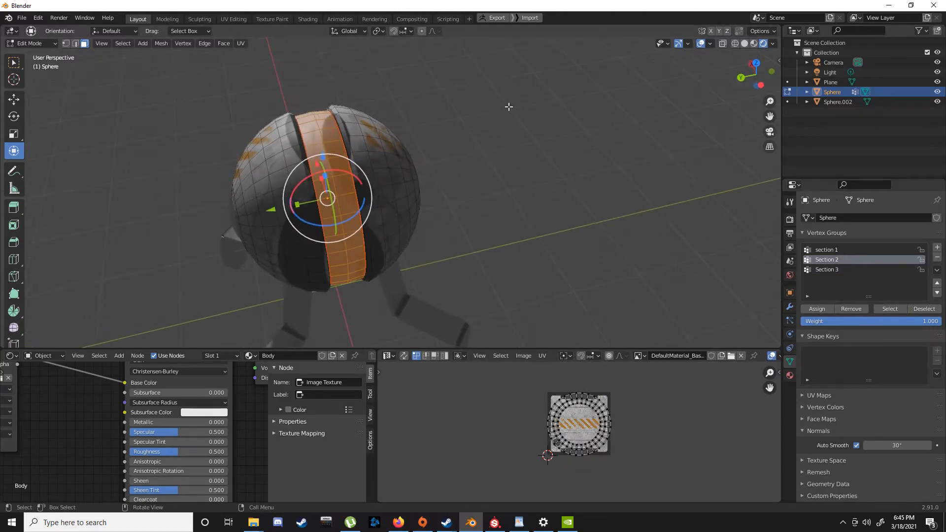
With the overlays hidden, shift and rescale the Section 2 UV ring over the texture, and return the body to Object Mode.
{"action": "left_click", "coordinate": [699, 44]}
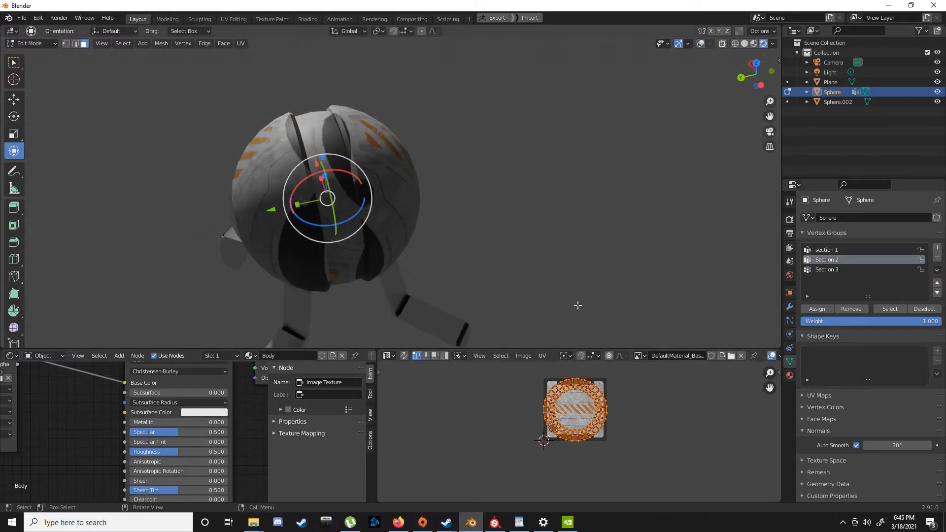
{"action": "key", "text": "g"}
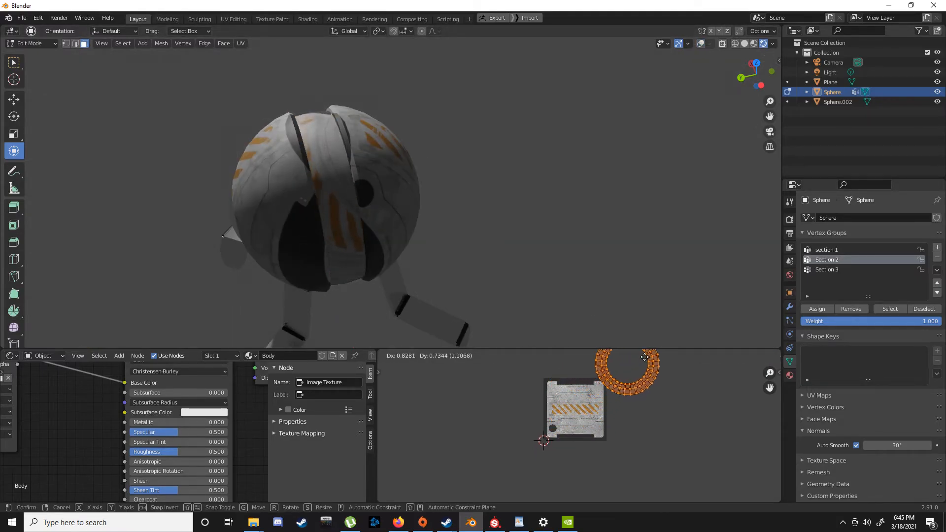
{"action": "left_click", "coordinate": [586, 406]}
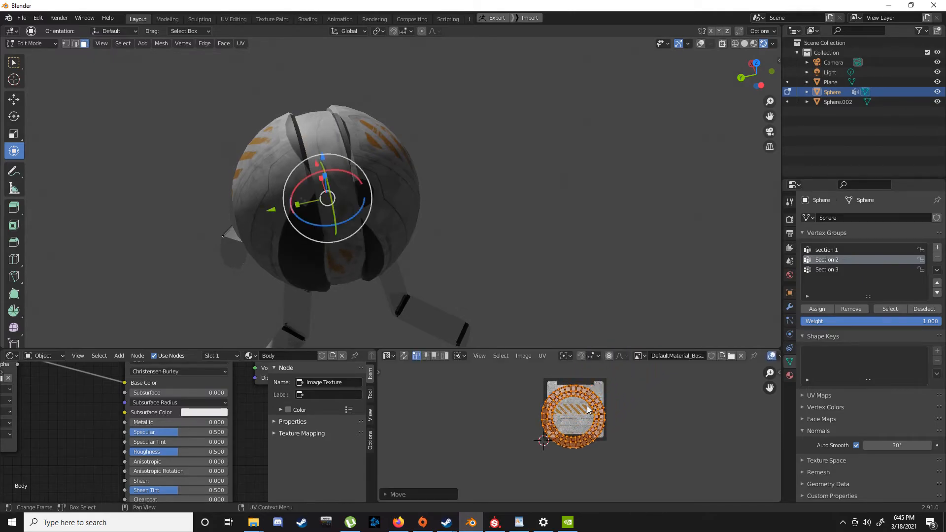
{"action": "key", "text": "s"}
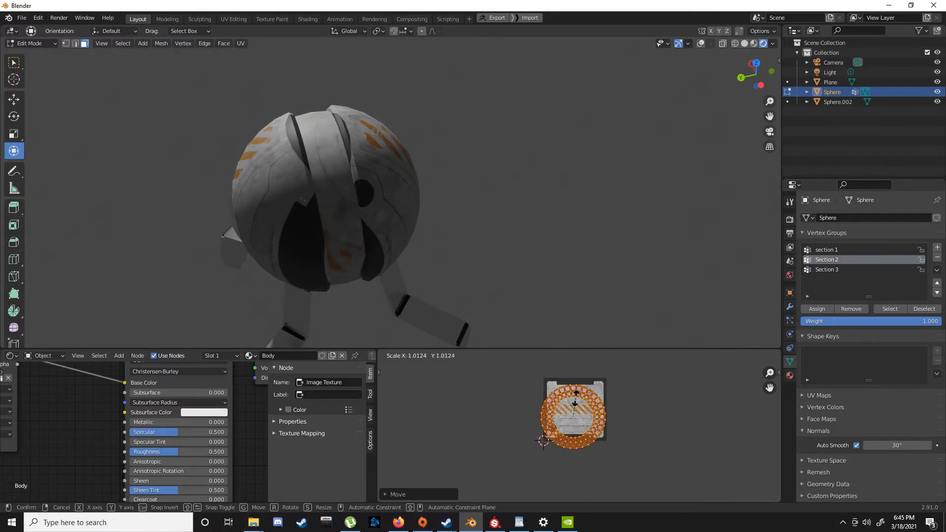
{"action": "key", "text": "Return"}
{"action": "key", "text": "Tab"}
{"action": "middle_click_drag", "start_coordinate": [345, 177], "coordinate": [360, 163]}
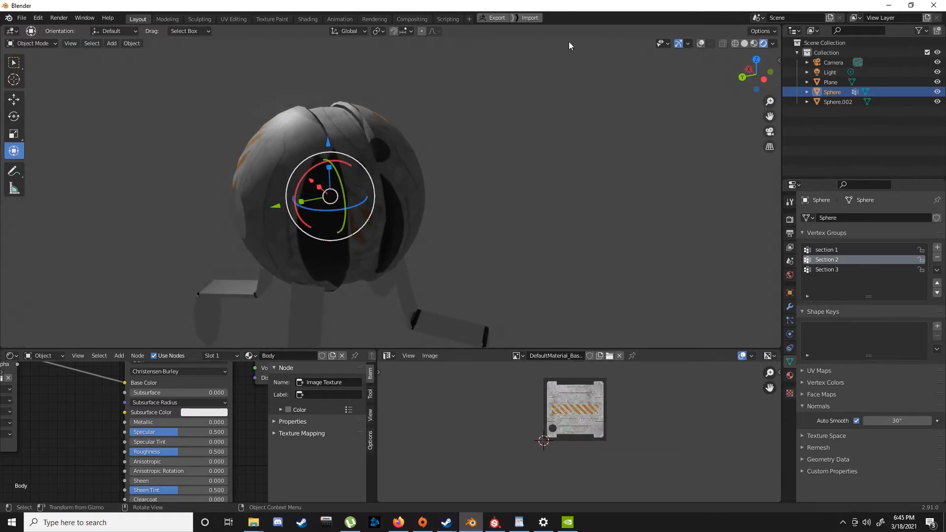
In Edit Mode, select an edge across the middle band on the body's underside and mark it as a seam.
{"action": "key", "text": "Tab"}
{"action": "middle_click_drag", "start_coordinate": [390, 179], "coordinate": [431, 155]}
{"action": "key", "text": "2"}
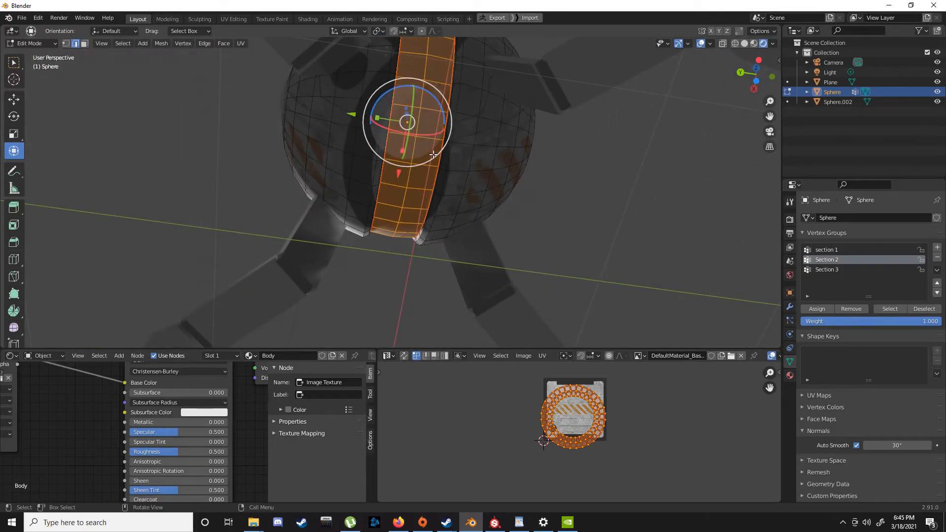
{"action": "left_click", "coordinate": [412, 110]}
{"action": "middle_click_drag", "start_coordinate": [428, 111], "coordinate": [432, 158]}
{"action": "key", "text": "ctrl+e"}
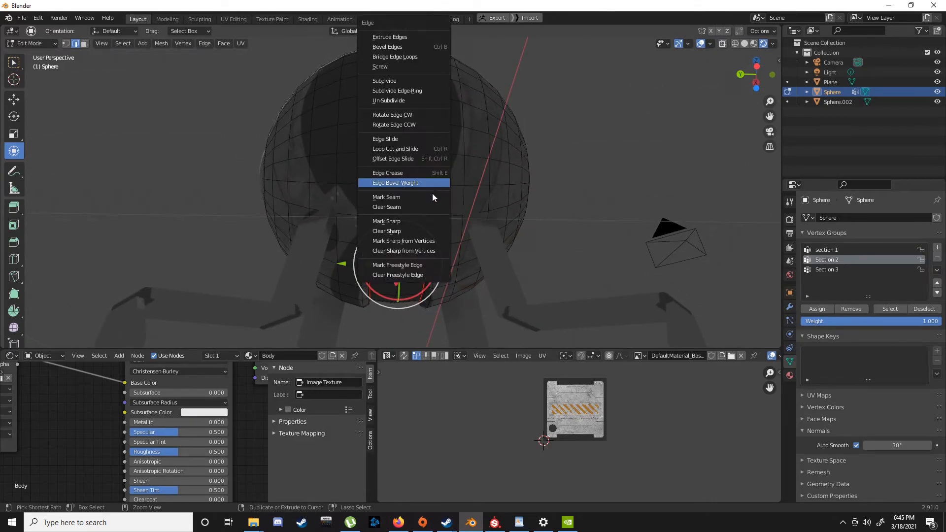
{"action": "left_click", "coordinate": [415, 197]}
{"action": "middle_click_drag", "start_coordinate": [417, 201], "coordinate": [563, 312]}
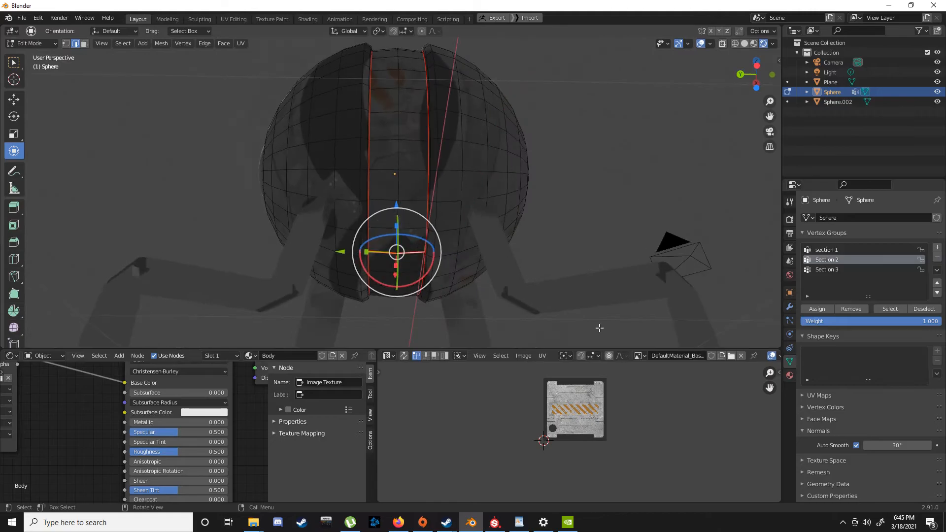
Select the faces of the "Section 2" vertex group and unwrap them.
{"action": "left_click", "coordinate": [882, 309]}
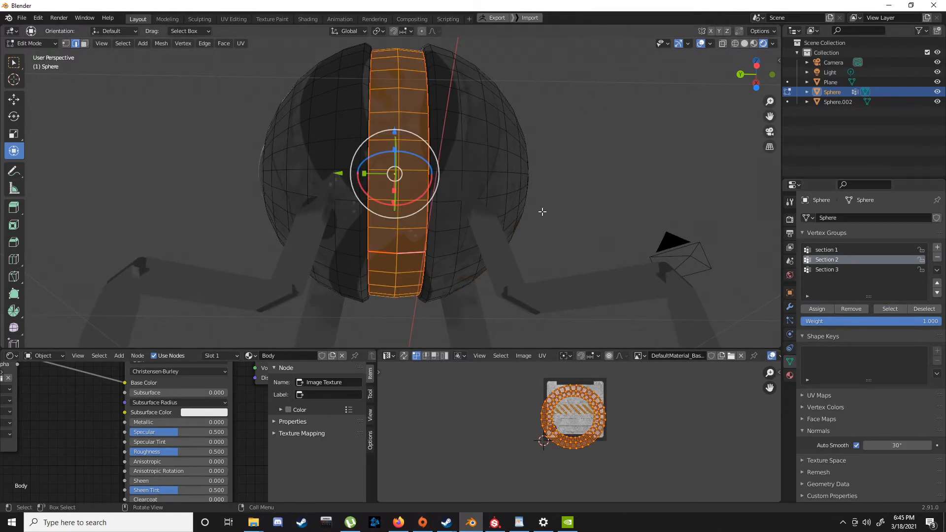
{"action": "middle_click_drag", "start_coordinate": [563, 214], "coordinate": [527, 229]}
{"action": "key", "text": "u"}
{"action": "left_click", "coordinate": [516, 223]}
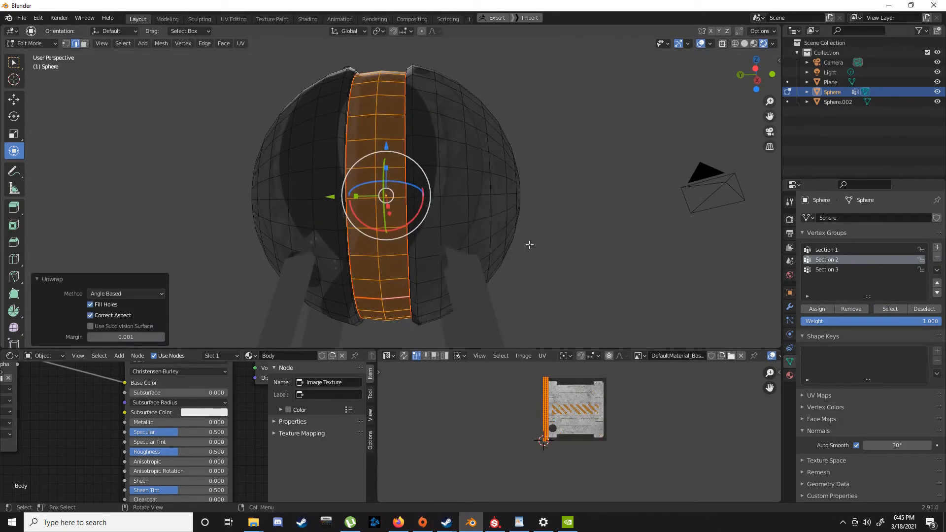
With face selection active and the overlays hidden, move the Section 2 UV strip onto the middle of the texture.
{"action": "scroll", "coordinate": [560, 407], "scroll_direction": "up", "scroll_amount": 4}
{"action": "middle_click_drag", "start_coordinate": [345, 149], "coordinate": [745, 56]}
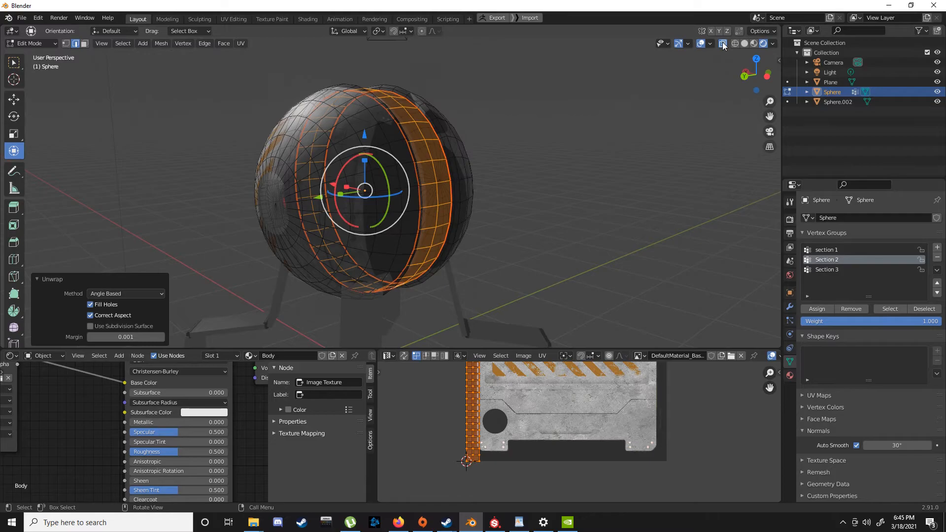
{"action": "key", "text": "3"}
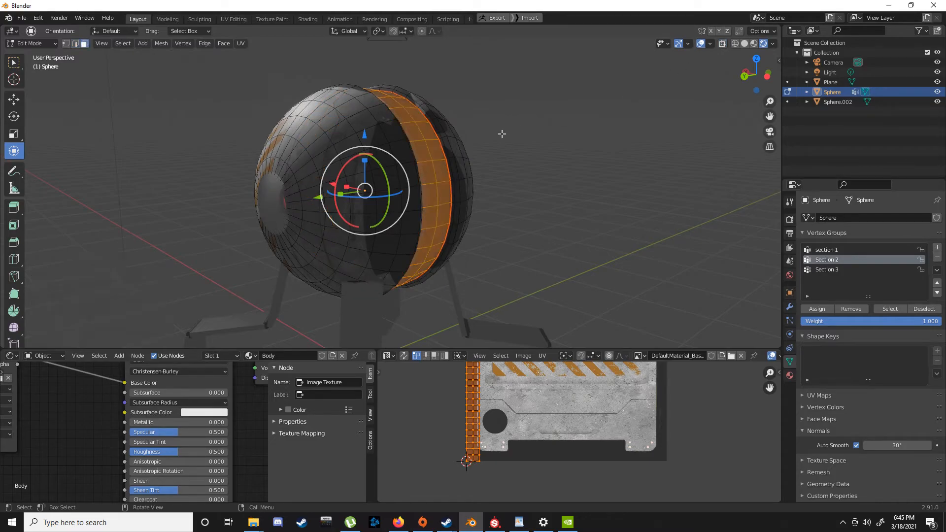
{"action": "left_click", "coordinate": [702, 44]}
{"action": "middle_click_drag", "start_coordinate": [552, 147], "coordinate": [503, 152]}
{"action": "scroll", "coordinate": [519, 373], "scroll_direction": "down", "scroll_amount": 3}
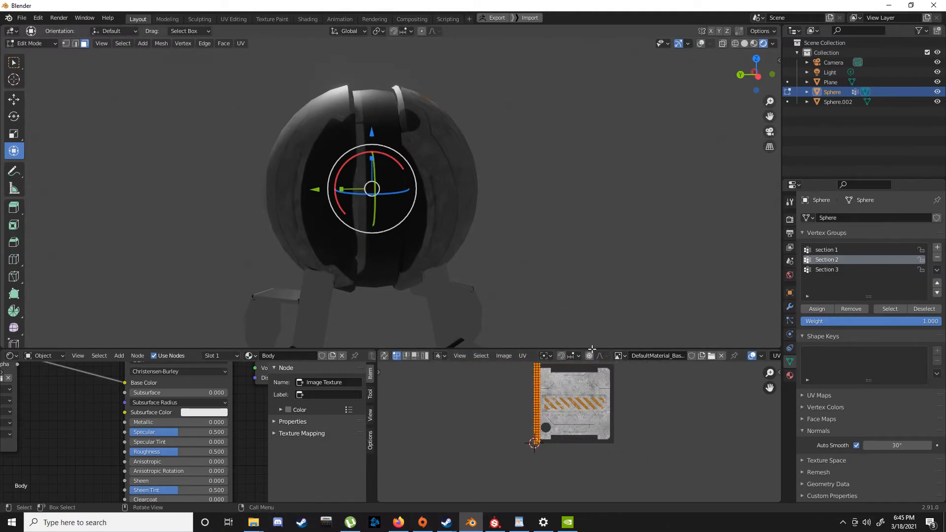
{"action": "key", "text": "g"}
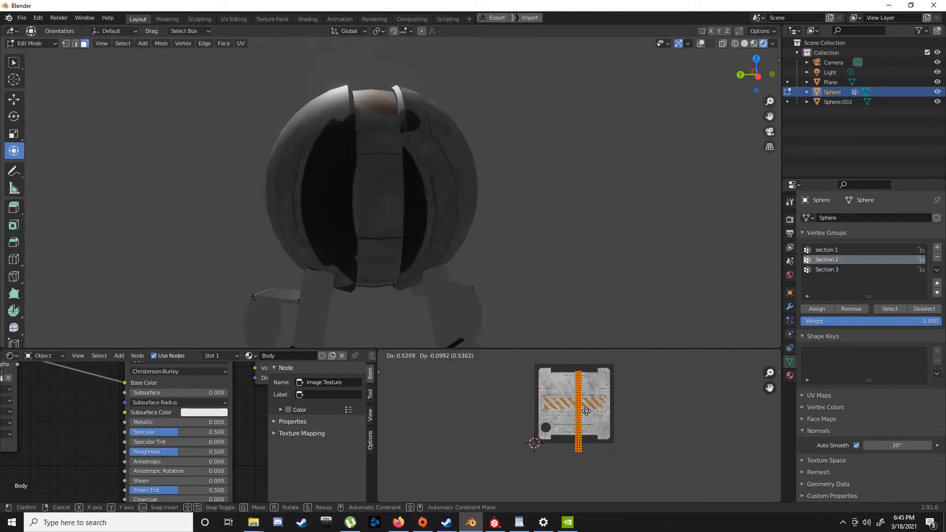
{"action": "left_click", "coordinate": [586, 411]}
Rescale the Section 2 UV strip, return the body to Object Mode and clear the selection.
{"action": "middle_click_drag", "start_coordinate": [501, 214], "coordinate": [459, 207]}
{"action": "key", "text": "s"}
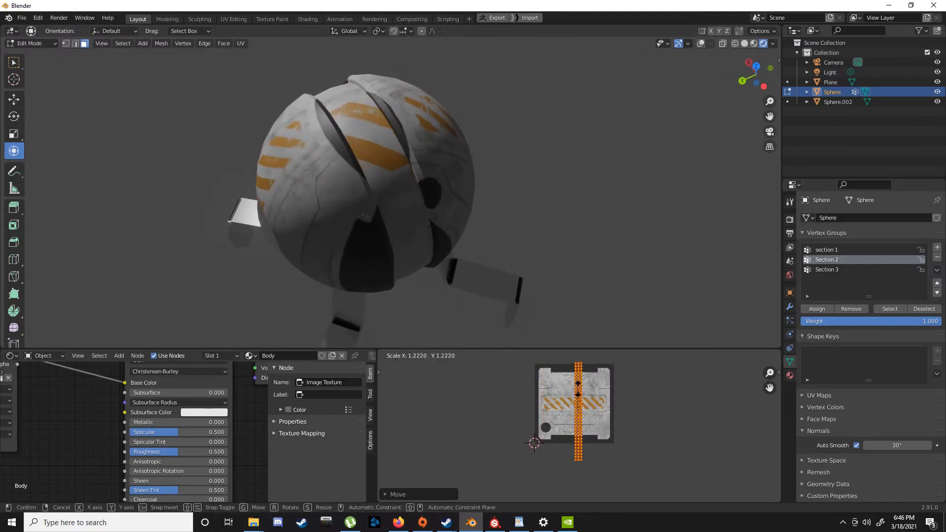
{"action": "left_click", "coordinate": [593, 455]}
{"action": "middle_click_drag", "start_coordinate": [523, 237], "coordinate": [433, 214]}
{"action": "scroll", "coordinate": [391, 196], "scroll_direction": "down", "scroll_amount": 4}
{"action": "key", "text": "Tab"}
{"action": "left_click", "coordinate": [307, 223]}
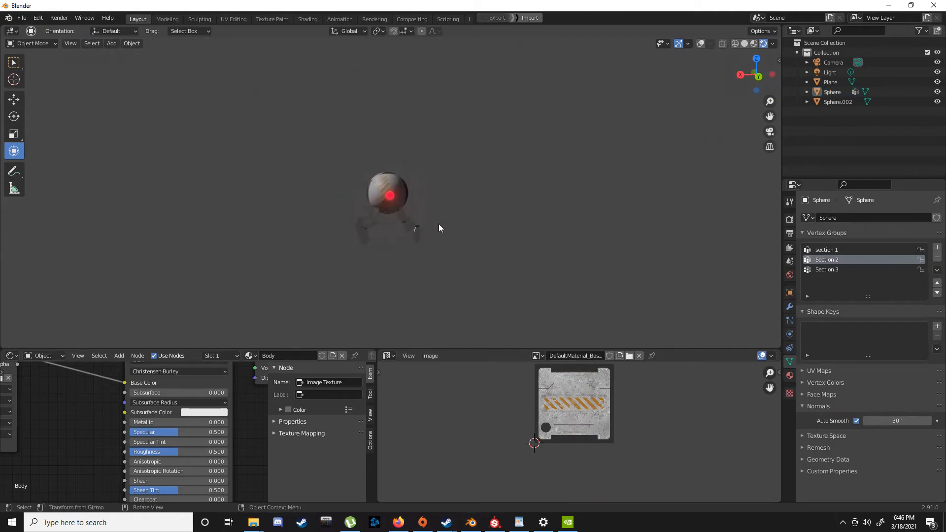
Examine the textured robot from several sides and switch the viewport to Material Preview shading.
{"action": "scroll", "coordinate": [444, 231], "scroll_direction": "up", "scroll_amount": 6}
{"action": "middle_click_drag", "start_coordinate": [452, 250], "coordinate": [408, 202]}
{"action": "scroll", "coordinate": [371, 194], "scroll_direction": "down", "scroll_amount": 3}
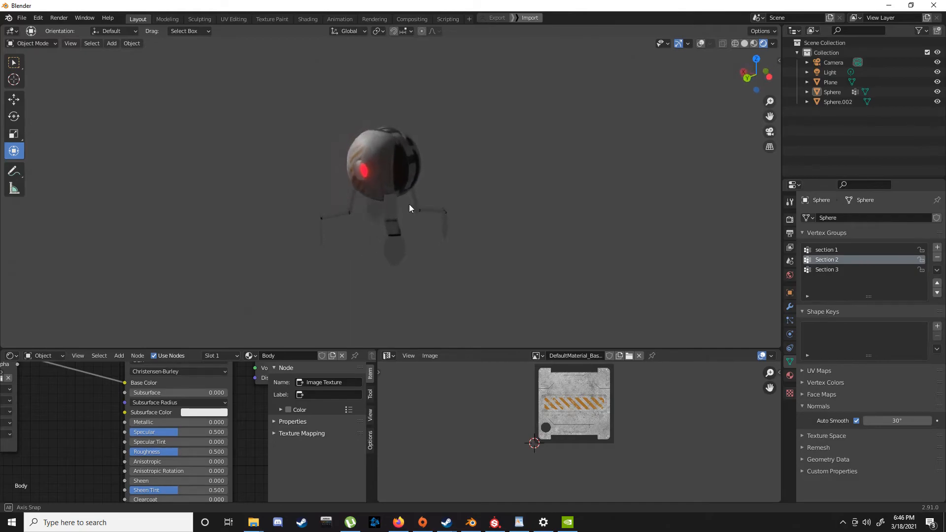
{"action": "scroll", "coordinate": [409, 202], "scroll_direction": "up", "scroll_amount": 5}
{"action": "left_click", "coordinate": [753, 45]}
{"action": "scroll", "coordinate": [540, 147], "scroll_direction": "down", "scroll_amount": 3}
{"action": "mouse_move", "coordinate": [540, 147]}
{"action": "middle_mouse_down"}
{"action": "mouse_move", "coordinate": [449, 170]}
{"action": "mouse_move", "coordinate": [469, 180]}
{"action": "middle_mouse_up"}
{"action": "scroll", "coordinate": [449, 170], "scroll_direction": "down", "scroll_amount": 2}
Enlarge the shader node area in width and height to make room for the Body material's nodes.
{"action": "scroll", "coordinate": [125, 414], "scroll_direction": "down", "scroll_amount": 4}
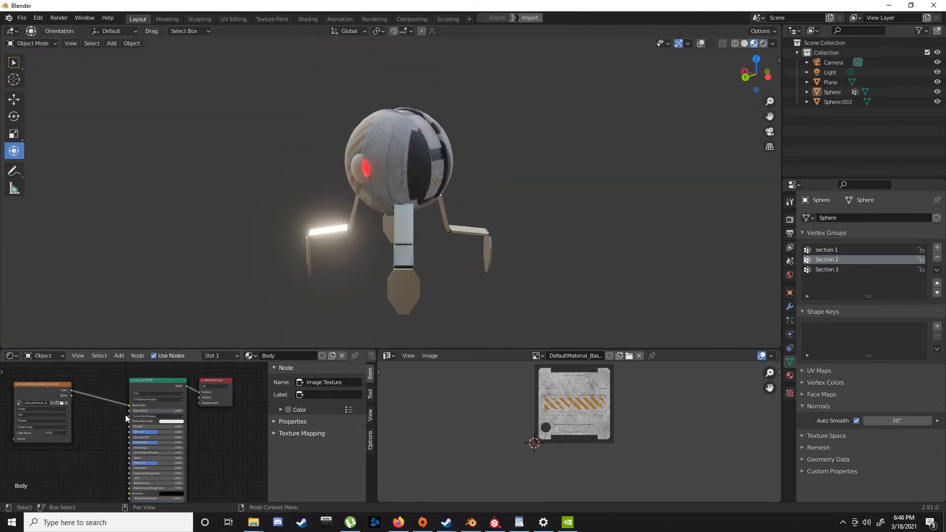
{"action": "left_click_drag", "start_coordinate": [381, 402], "coordinate": [597, 401]}
{"action": "left_click_drag", "start_coordinate": [392, 353], "coordinate": [392, 269]}
{"action": "scroll", "coordinate": [313, 397], "scroll_direction": "up", "scroll_amount": 4}
{"action": "scroll", "coordinate": [236, 413], "scroll_direction": "up", "scroll_amount": 2}
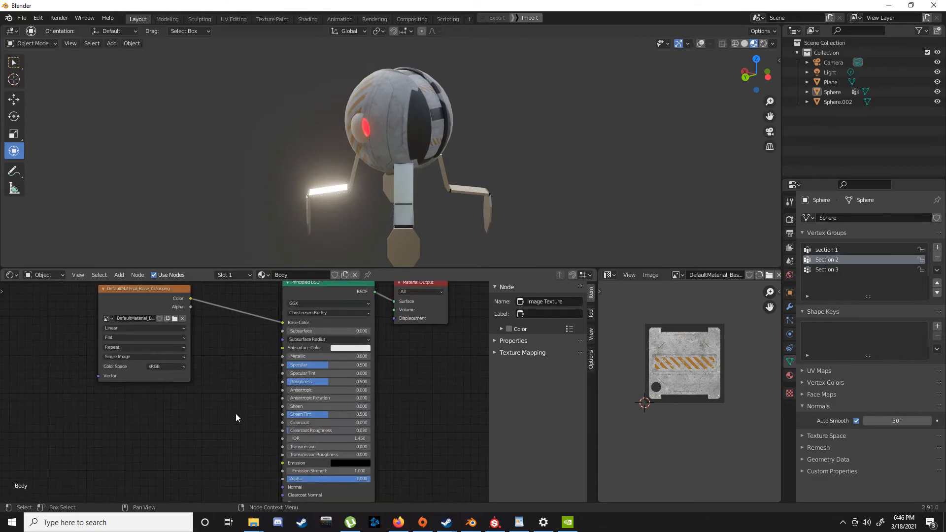
{"action": "scroll", "coordinate": [187, 316], "scroll_direction": "down", "scroll_amount": 2}
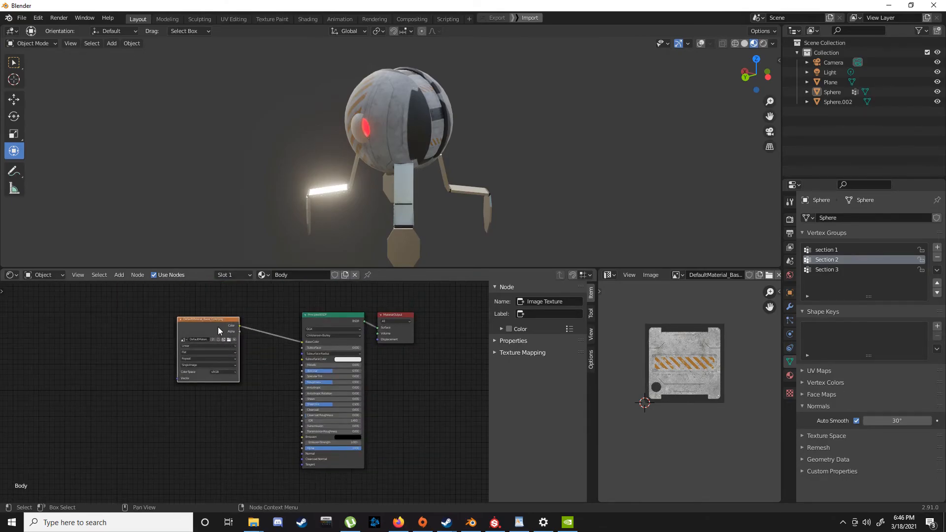
Duplicate the Body material's Image Texture node three times and arrange the copies beside the Principled BSDF.
{"action": "key", "text": "shift+d"}
{"action": "left_click", "coordinate": [222, 415]}
{"action": "left_click_drag", "start_coordinate": [220, 327], "coordinate": [184, 300]}
{"action": "left_click_drag", "start_coordinate": [230, 410], "coordinate": [194, 383]}
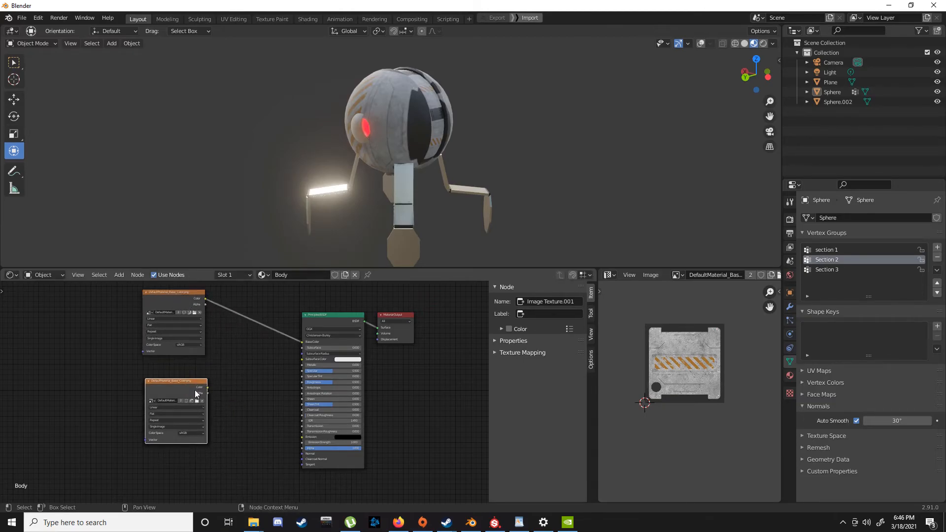
{"action": "key", "text": "shift+d"}
{"action": "left_click", "coordinate": [204, 474]}
{"action": "middle_click_drag", "start_coordinate": [220, 437], "coordinate": [267, 389]}
{"action": "left_click_drag", "start_coordinate": [238, 336], "coordinate": [196, 327]}
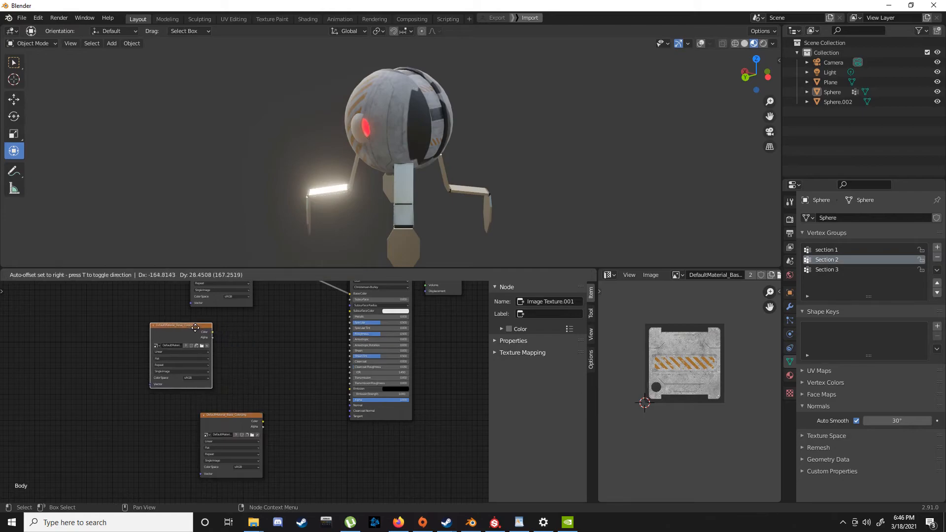
{"action": "left_click_drag", "start_coordinate": [238, 419], "coordinate": [202, 413]}
{"action": "key", "text": "shift+d"}
{"action": "middle_click_drag", "start_coordinate": [336, 436], "coordinate": [337, 445]}
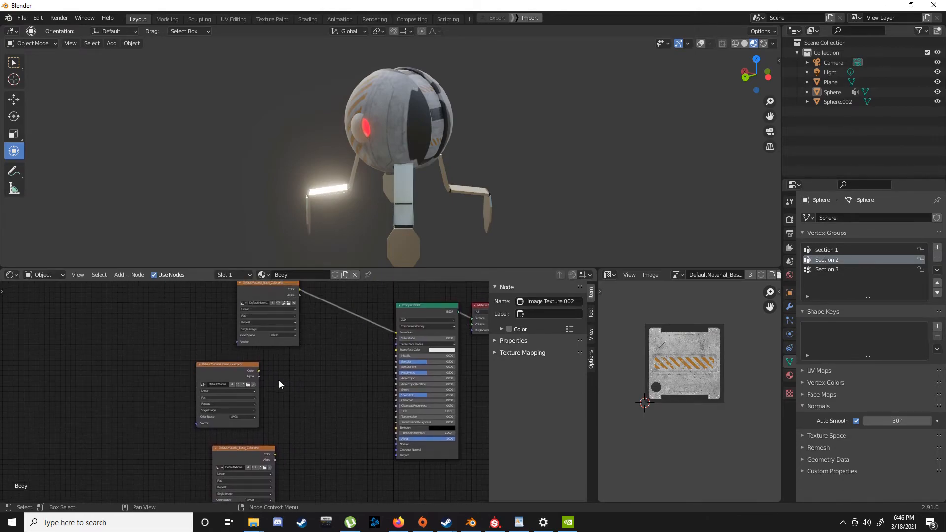
Link the first duplicate texture's Color to Metallic and the second one's Color to Roughness on the Principled BSDF.
{"action": "left_click_drag", "start_coordinate": [345, 378], "coordinate": [400, 356]}
{"action": "middle_click_drag", "start_coordinate": [398, 357], "coordinate": [408, 324]}
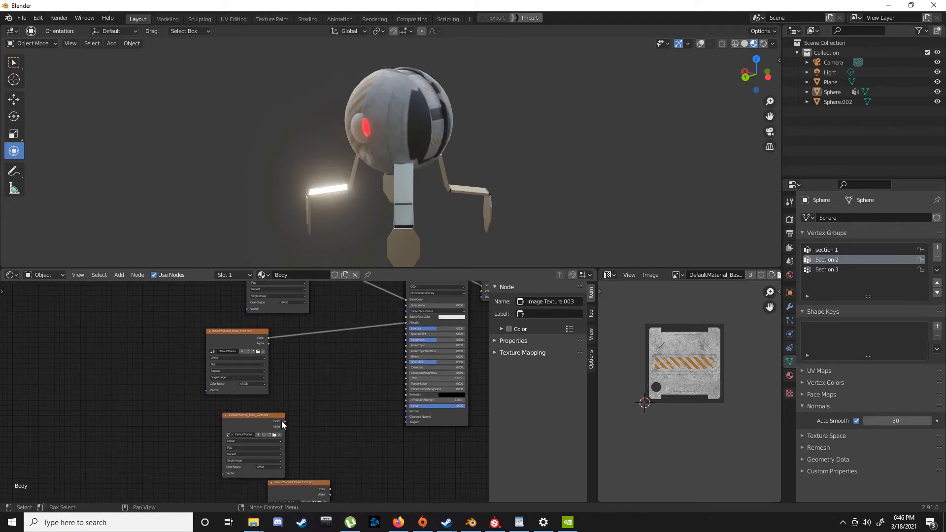
{"action": "left_click_drag", "start_coordinate": [408, 346], "coordinate": [408, 338]}
{"action": "middle_click_drag", "start_coordinate": [358, 424], "coordinate": [380, 406]}
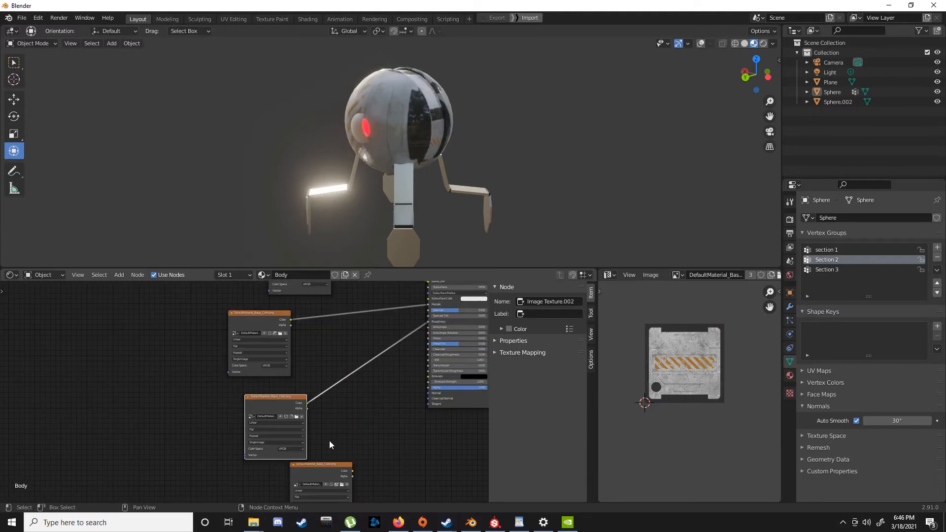
Load DefaultMaterial_Metallic.png into the image node linked to Metallic.
{"action": "scroll", "coordinate": [322, 404], "scroll_direction": "down", "scroll_amount": 3}
{"action": "scroll", "coordinate": [325, 366], "scroll_direction": "up", "scroll_amount": 4}
{"action": "middle_click_drag", "start_coordinate": [330, 366], "coordinate": [359, 388]}
{"action": "scroll", "coordinate": [331, 364], "scroll_direction": "up", "scroll_amount": 4}
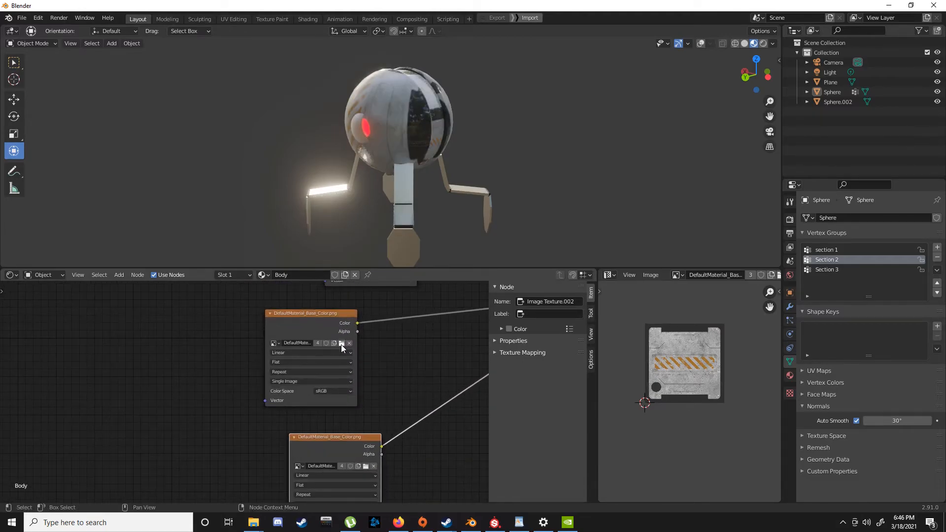
{"action": "left_click", "coordinate": [340, 344]}
{"action": "double_click", "coordinate": [418, 187]}
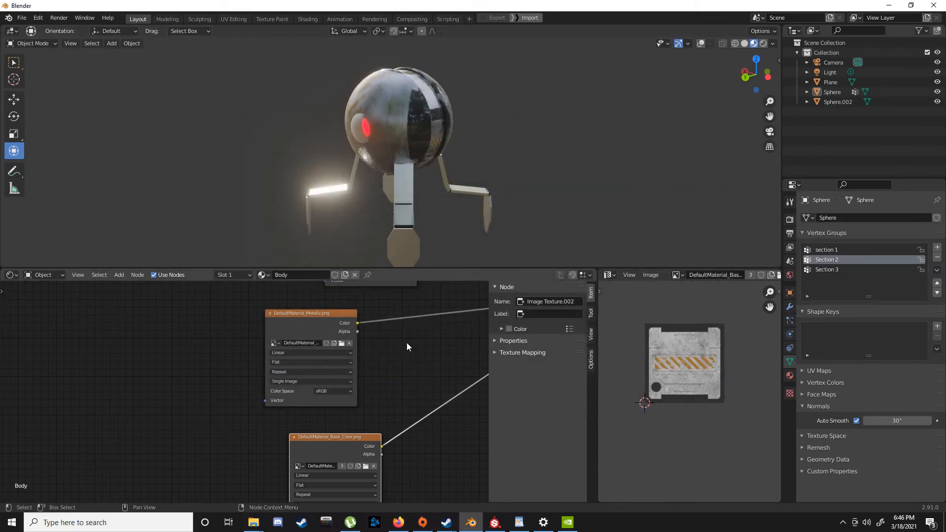
Load DefaultMaterial_Roughness.png into the image node linked to Roughness.
{"action": "scroll", "coordinate": [407, 341], "scroll_direction": "down", "scroll_amount": 1}
{"action": "middle_click_drag", "start_coordinate": [353, 445], "coordinate": [317, 375]}
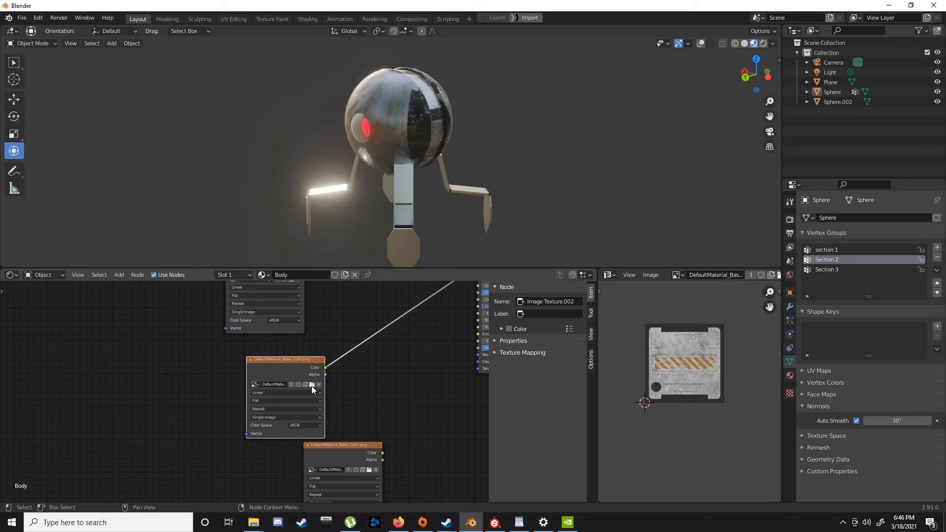
{"action": "left_click", "coordinate": [311, 385]}
{"action": "double_click", "coordinate": [422, 217]}
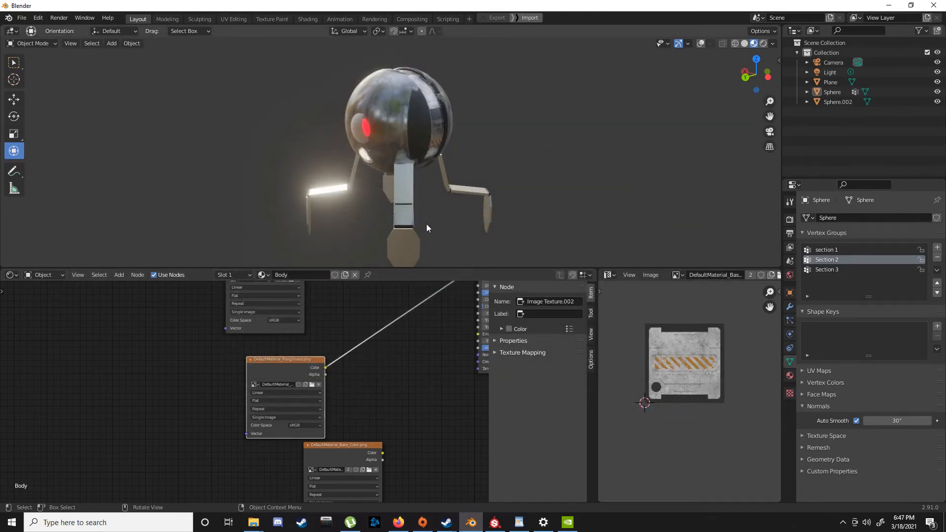
Add a Normal Map node beside the last duplicated Image Texture node in the Body material.
{"action": "mouse_move", "coordinate": [374, 140]}
{"action": "middle_mouse_down"}
{"action": "mouse_move", "coordinate": [459, 137]}
{"action": "mouse_move", "coordinate": [405, 200]}
{"action": "mouse_move", "coordinate": [406, 190]}
{"action": "mouse_move", "coordinate": [492, 177]}
{"action": "mouse_move", "coordinate": [303, 200]}
{"action": "mouse_move", "coordinate": [332, 182]}
{"action": "mouse_move", "coordinate": [313, 196]}
{"action": "mouse_move", "coordinate": [327, 166]}
{"action": "mouse_move", "coordinate": [356, 167]}
{"action": "middle_mouse_up"}
{"action": "scroll", "coordinate": [433, 135], "scroll_direction": "up", "scroll_amount": 4}
{"action": "scroll", "coordinate": [328, 340], "scroll_direction": "down", "scroll_amount": 4}
{"action": "middle_click_drag", "start_coordinate": [322, 352], "coordinate": [311, 408]}
{"action": "scroll", "coordinate": [277, 364], "scroll_direction": "up", "scroll_amount": 2}
{"action": "scroll", "coordinate": [290, 388], "scroll_direction": "down", "scroll_amount": 4}
{"action": "scroll", "coordinate": [285, 394], "scroll_direction": "up", "scroll_amount": 1}
{"action": "key", "text": "shift+a"}
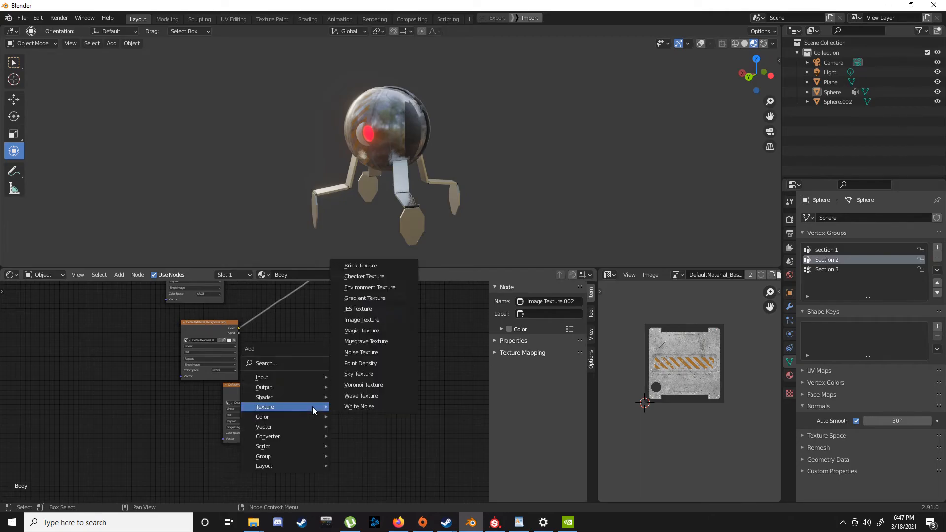
{"action": "mouse_move", "coordinate": [301, 426]}
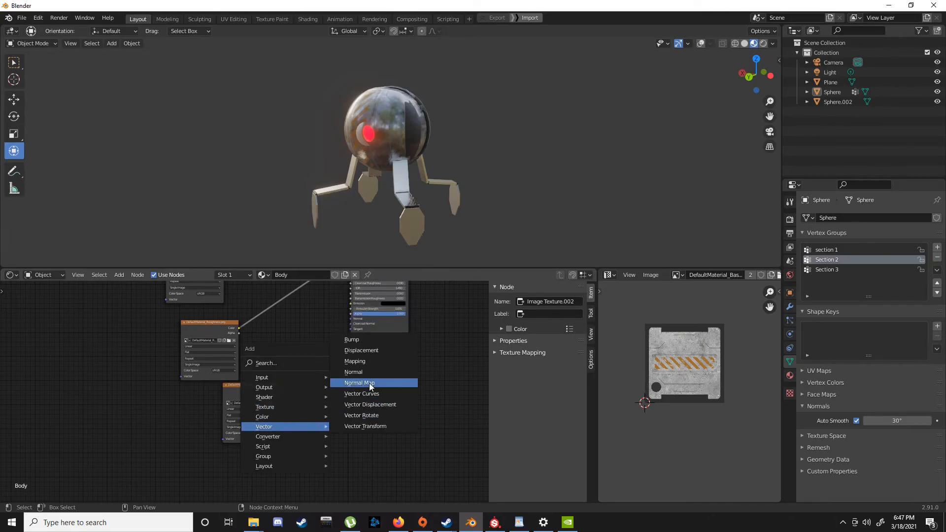
{"action": "left_click", "coordinate": [360, 383]}
{"action": "left_click", "coordinate": [306, 353]}
Link the last image node's Color to the Normal Map's Color and its Normal output to the Principled BSDF's Normal.
{"action": "scroll", "coordinate": [262, 401], "scroll_direction": "up", "scroll_amount": 2}
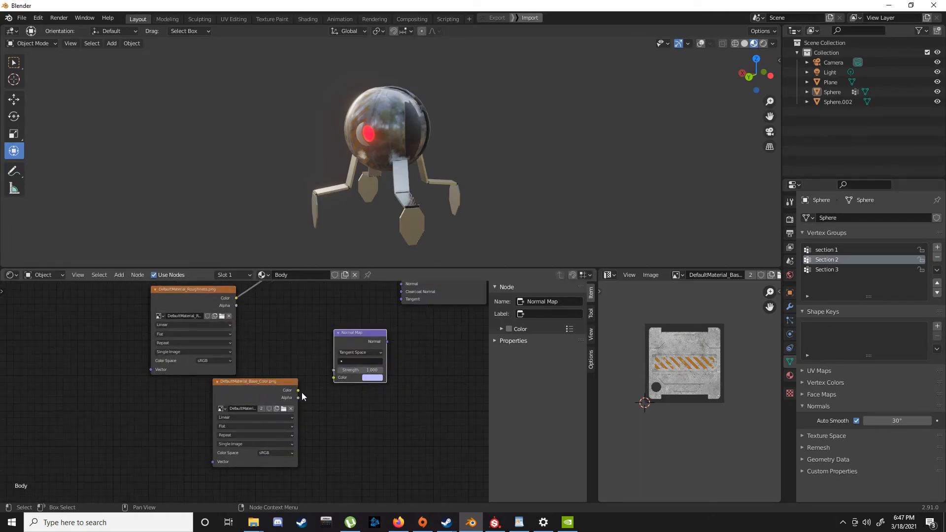
{"action": "left_click_drag", "start_coordinate": [336, 377], "coordinate": [336, 377]}
{"action": "middle_click_drag", "start_coordinate": [388, 339], "coordinate": [336, 363]}
{"action": "mouse_move", "coordinate": [336, 363]}
{"action": "left_mouse_down"}
{"action": "mouse_move", "coordinate": [366, 319]}
{"action": "mouse_move", "coordinate": [349, 310]}
{"action": "left_mouse_up"}
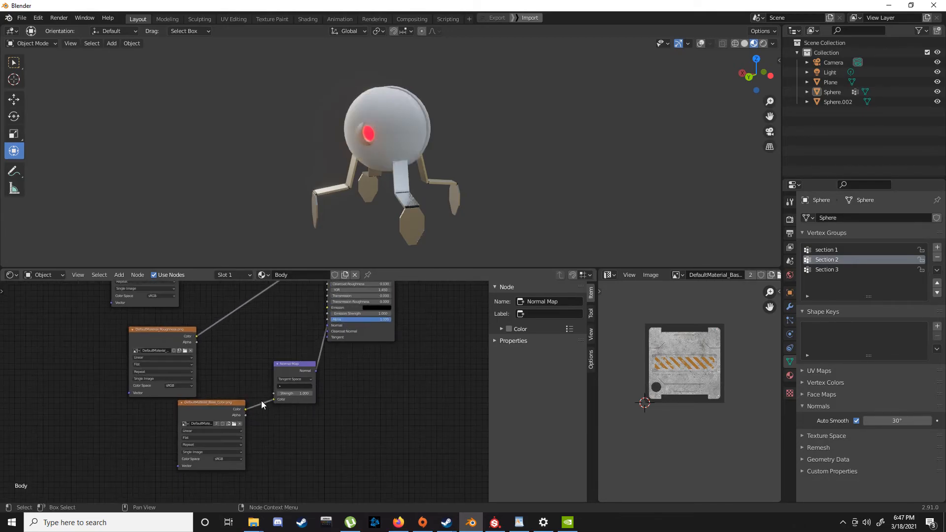
Set the last image node's color space to Non-Color and load DefaultMaterial_Normal.png into it.
{"action": "middle_click_drag", "start_coordinate": [249, 406], "coordinate": [312, 384]}
{"action": "left_click", "coordinate": [268, 453]}
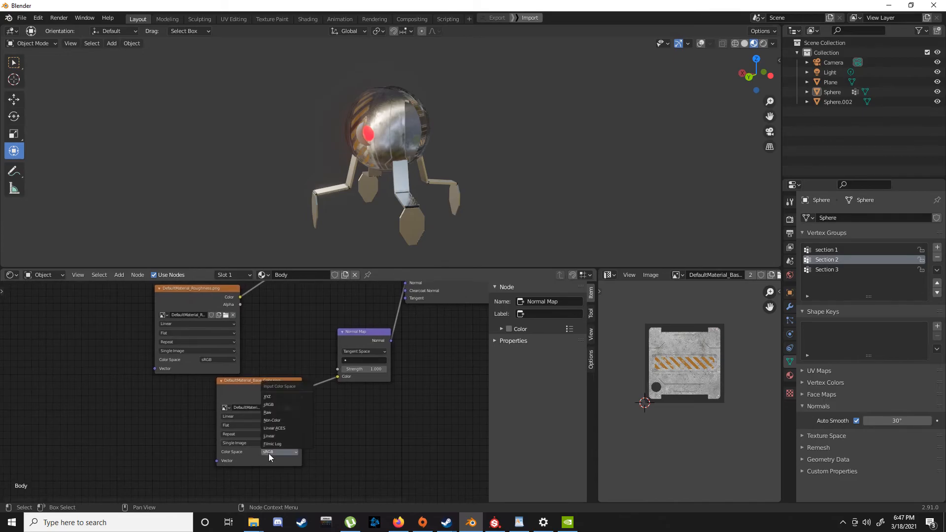
{"action": "left_click", "coordinate": [277, 421]}
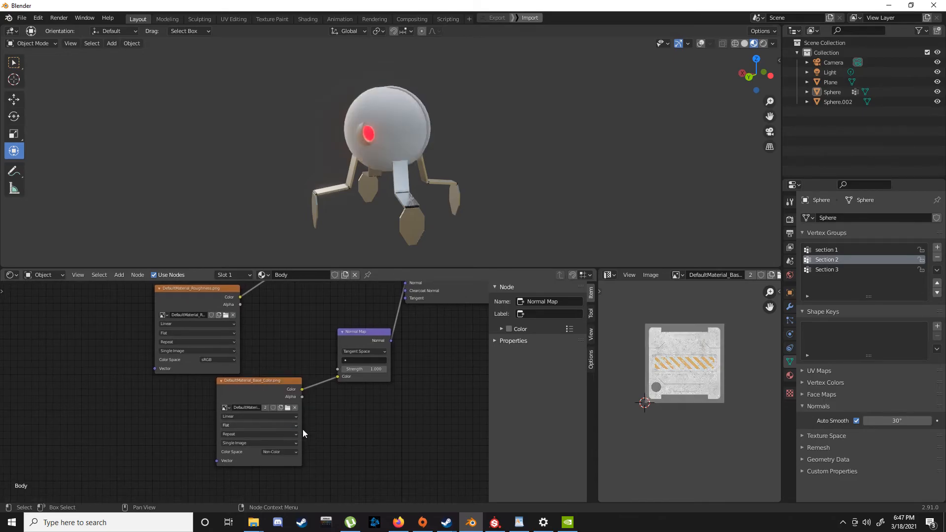
{"action": "left_click", "coordinate": [288, 408]}
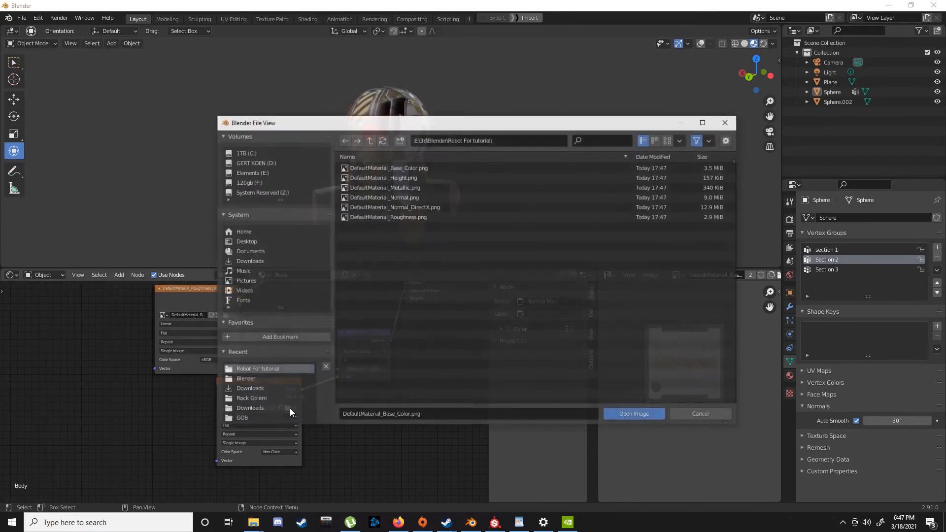
{"action": "double_click", "coordinate": [413, 197]}
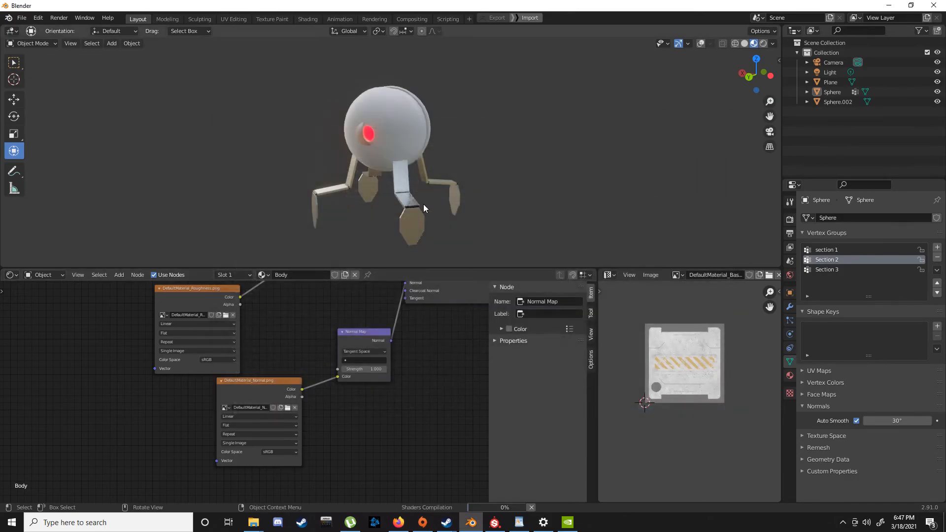
Examine the body's metallic, roughness and normal maps up close in Material Preview and Rendered shading.
{"action": "mouse_move", "coordinate": [377, 184]}
{"action": "middle_mouse_down"}
{"action": "mouse_move", "coordinate": [425, 117]}
{"action": "mouse_move", "coordinate": [445, 119]}
{"action": "mouse_move", "coordinate": [439, 173]}
{"action": "mouse_move", "coordinate": [495, 159]}
{"action": "mouse_move", "coordinate": [387, 169]}
{"action": "mouse_move", "coordinate": [495, 166]}
{"action": "mouse_move", "coordinate": [498, 184]}
{"action": "mouse_move", "coordinate": [430, 173]}
{"action": "mouse_move", "coordinate": [340, 195]}
{"action": "mouse_move", "coordinate": [360, 153]}
{"action": "mouse_move", "coordinate": [535, 132]}
{"action": "middle_mouse_up"}
{"action": "scroll", "coordinate": [445, 119], "scroll_direction": "up", "scroll_amount": 4}
{"action": "scroll", "coordinate": [495, 160], "scroll_direction": "up", "scroll_amount": 5}
{"action": "scroll", "coordinate": [423, 169], "scroll_direction": "down", "scroll_amount": 6}
{"action": "left_click", "coordinate": [763, 44]}
{"action": "scroll", "coordinate": [339, 194], "scroll_direction": "down", "scroll_amount": 3}
{"action": "left_click", "coordinate": [754, 44]}
{"action": "scroll", "coordinate": [428, 124], "scroll_direction": "up", "scroll_amount": 4}
Open the legs object in Edit Mode, turn on the viewport overlays and UV-unwrap the selected leg faces.
{"action": "mouse_move", "coordinate": [428, 124]}
{"action": "middle_mouse_down"}
{"action": "mouse_move", "coordinate": [395, 122]}
{"action": "mouse_move", "coordinate": [389, 105]}
{"action": "mouse_move", "coordinate": [372, 161]}
{"action": "mouse_move", "coordinate": [308, 182]}
{"action": "mouse_move", "coordinate": [294, 173]}
{"action": "mouse_move", "coordinate": [327, 164]}
{"action": "mouse_move", "coordinate": [490, 187]}
{"action": "mouse_move", "coordinate": [513, 152]}
{"action": "mouse_move", "coordinate": [445, 169]}
{"action": "mouse_move", "coordinate": [442, 146]}
{"action": "mouse_move", "coordinate": [358, 139]}
{"action": "mouse_move", "coordinate": [429, 155]}
{"action": "mouse_move", "coordinate": [379, 131]}
{"action": "mouse_move", "coordinate": [312, 135]}
{"action": "mouse_move", "coordinate": [404, 166]}
{"action": "mouse_move", "coordinate": [408, 180]}
{"action": "middle_mouse_up"}
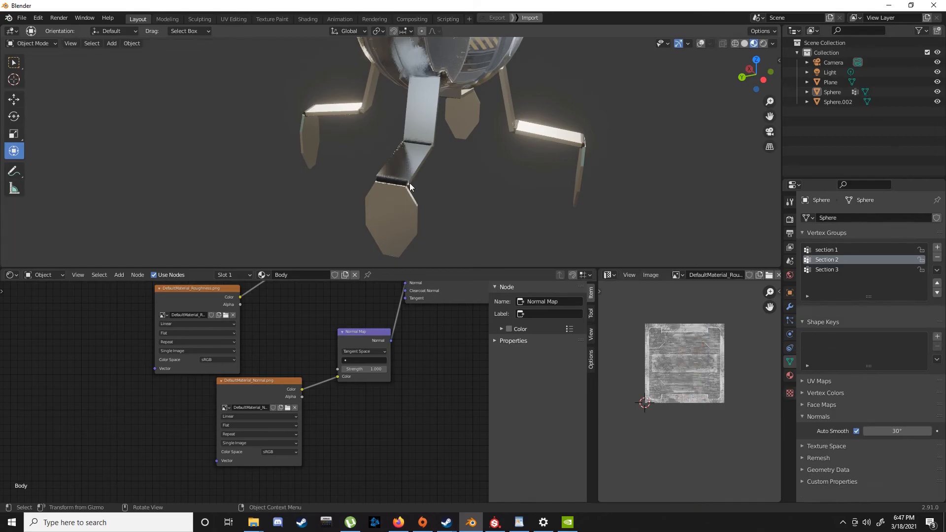
{"action": "left_click", "coordinate": [409, 176]}
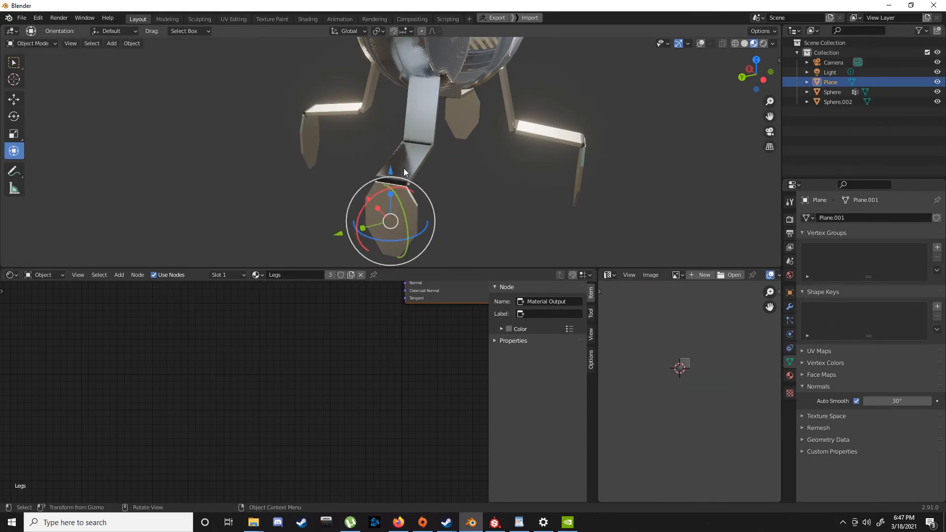
{"action": "key", "text": "Tab"}
{"action": "middle_click_drag", "start_coordinate": [420, 123], "coordinate": [480, 165]}
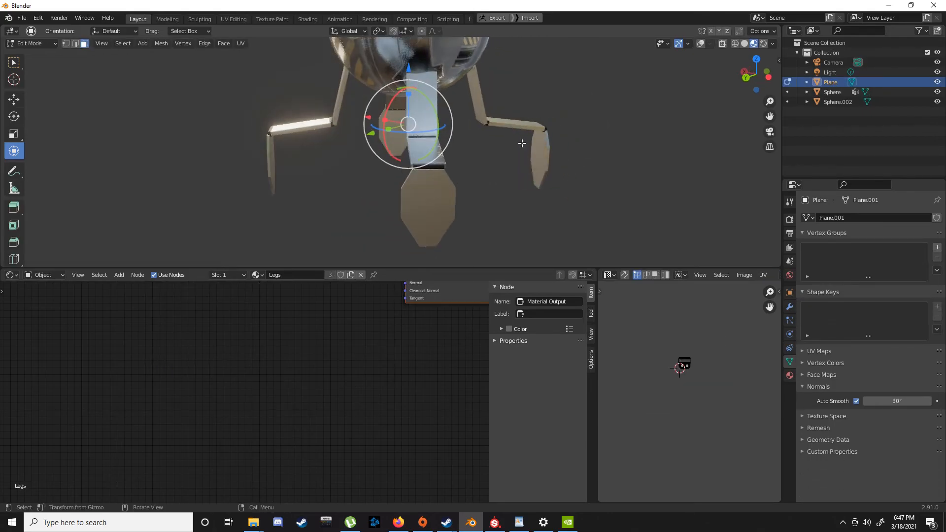
{"action": "left_click", "coordinate": [700, 42]}
{"action": "middle_click_drag", "start_coordinate": [416, 211], "coordinate": [433, 237]}
{"action": "left_click", "coordinate": [240, 224], "text": "shift"}
{"action": "key", "text": "u"}
{"action": "left_click", "coordinate": [473, 196]}
Select the foot faces on two of the robot's legs.
{"action": "middle_click_drag", "start_coordinate": [473, 348], "coordinate": [413, 382]}
{"action": "scroll", "coordinate": [382, 393], "scroll_direction": "down", "scroll_amount": 2}
{"action": "middle_click_drag", "start_coordinate": [355, 222], "coordinate": [547, 187]}
{"action": "left_click", "coordinate": [522, 171]}
{"action": "left_click", "coordinate": [438, 175]}
{"action": "left_click", "coordinate": [438, 175], "text": "shift"}
{"action": "left_click", "coordinate": [438, 176]}
Replace the Legs material in the legs object's first slot with Body and leave Edit Mode.
{"action": "middle_click_drag", "start_coordinate": [438, 176], "coordinate": [400, 191]}
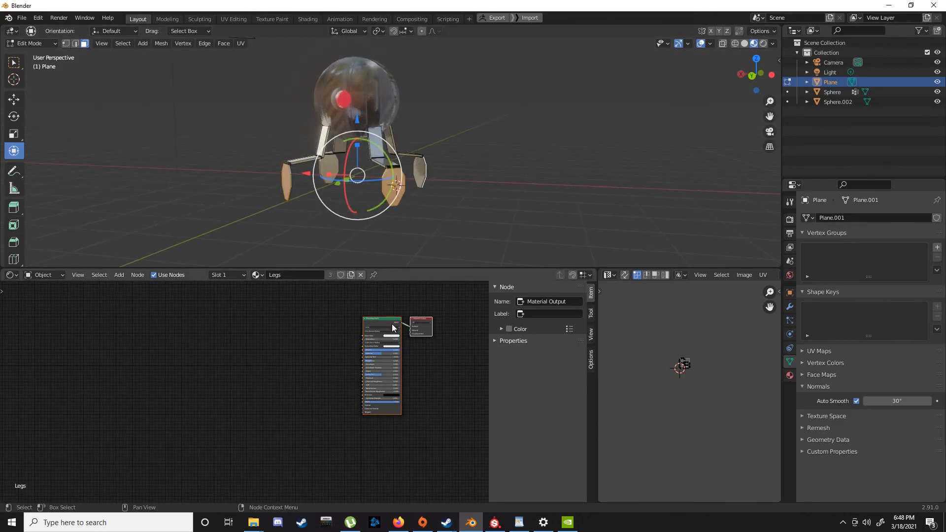
{"action": "scroll", "coordinate": [393, 327], "scroll_direction": "up", "scroll_amount": 2}
{"action": "left_click", "coordinate": [789, 375]}
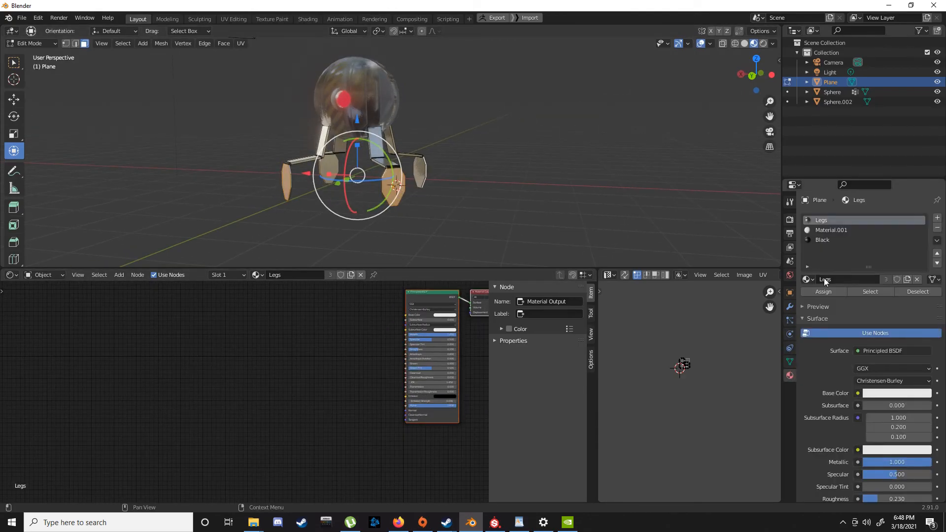
{"action": "left_click", "coordinate": [808, 280]}
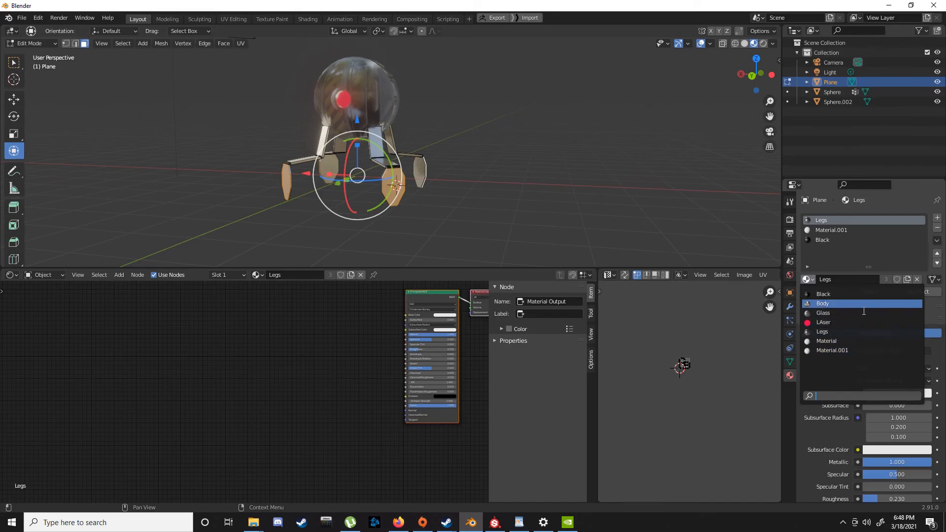
{"action": "left_click", "coordinate": [850, 304]}
{"action": "scroll", "coordinate": [414, 182], "scroll_direction": "up", "scroll_amount": 5}
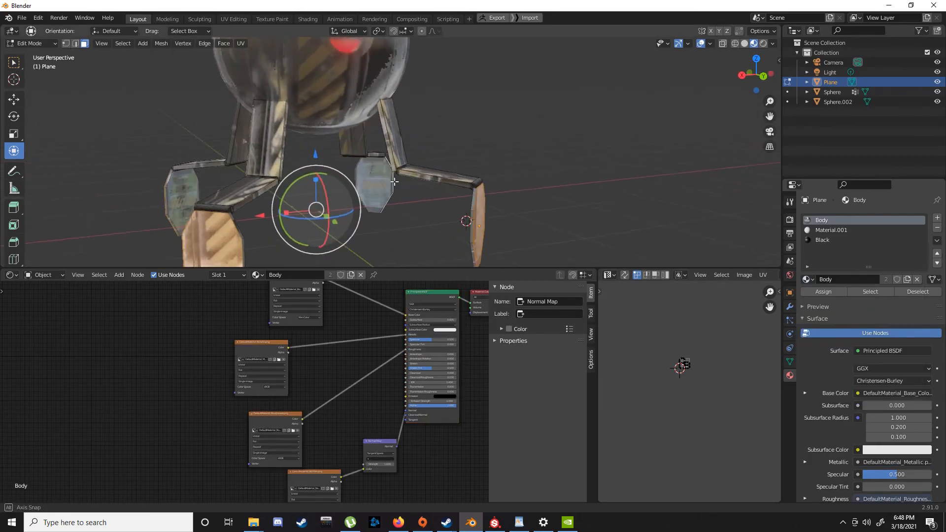
{"action": "key", "text": "Tab"}
Deselect the legs and examine the textured robot up close in Rendered shading.
{"action": "mouse_move", "coordinate": [414, 183]}
{"action": "middle_mouse_down"}
{"action": "mouse_move", "coordinate": [421, 148]}
{"action": "mouse_move", "coordinate": [456, 121]}
{"action": "mouse_move", "coordinate": [622, 194]}
{"action": "mouse_move", "coordinate": [416, 236]}
{"action": "mouse_move", "coordinate": [354, 176]}
{"action": "mouse_move", "coordinate": [452, 147]}
{"action": "mouse_move", "coordinate": [463, 194]}
{"action": "mouse_move", "coordinate": [519, 193]}
{"action": "mouse_move", "coordinate": [549, 209]}
{"action": "mouse_move", "coordinate": [330, 207]}
{"action": "mouse_move", "coordinate": [473, 191]}
{"action": "mouse_move", "coordinate": [432, 176]}
{"action": "mouse_move", "coordinate": [636, 167]}
{"action": "mouse_move", "coordinate": [563, 170]}
{"action": "mouse_move", "coordinate": [482, 221]}
{"action": "mouse_move", "coordinate": [460, 161]}
{"action": "mouse_move", "coordinate": [421, 195]}
{"action": "mouse_move", "coordinate": [371, 175]}
{"action": "mouse_move", "coordinate": [400, 170]}
{"action": "mouse_move", "coordinate": [426, 202]}
{"action": "mouse_move", "coordinate": [452, 174]}
{"action": "mouse_move", "coordinate": [366, 185]}
{"action": "middle_mouse_up"}
{"action": "left_click", "coordinate": [622, 194]}
{"action": "scroll", "coordinate": [450, 147], "scroll_direction": "up", "scroll_amount": 3}
{"action": "left_click", "coordinate": [763, 44]}
{"action": "scroll", "coordinate": [463, 161], "scroll_direction": "down", "scroll_amount": 3}
{"action": "scroll", "coordinate": [425, 199], "scroll_direction": "up", "scroll_amount": 3}
{"action": "key", "text": "ctrl+space"}
{"action": "scroll", "coordinate": [411, 184], "scroll_direction": "up", "scroll_amount": 2}
{"action": "key", "text": "ctrl+space"}
Enlarge the 3D viewport, add a plane mesh and scale it up into a large floor for the robot.
{"action": "left_click_drag", "start_coordinate": [403, 269], "coordinate": [429, 418]}
{"action": "key", "text": "shift+a"}
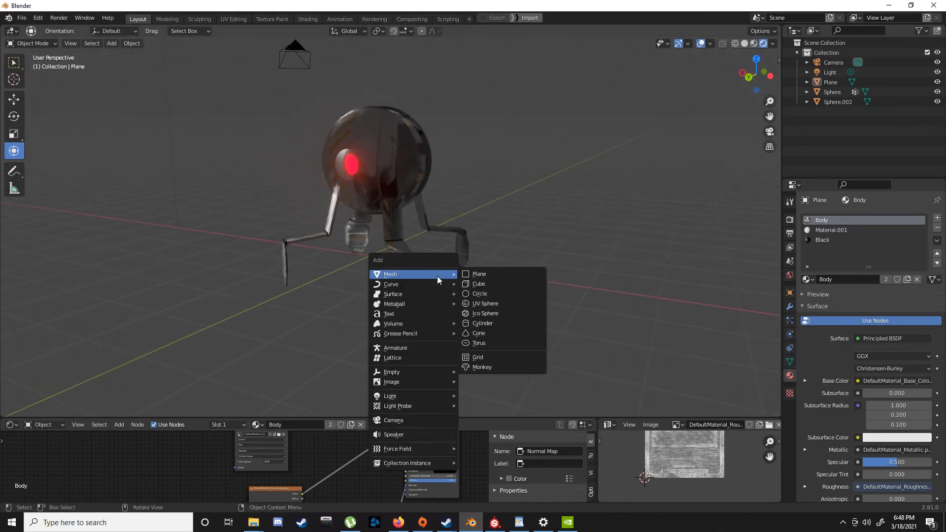
{"action": "left_click", "coordinate": [490, 274]}
{"action": "middle_click_drag", "start_coordinate": [457, 259], "coordinate": [362, 275]}
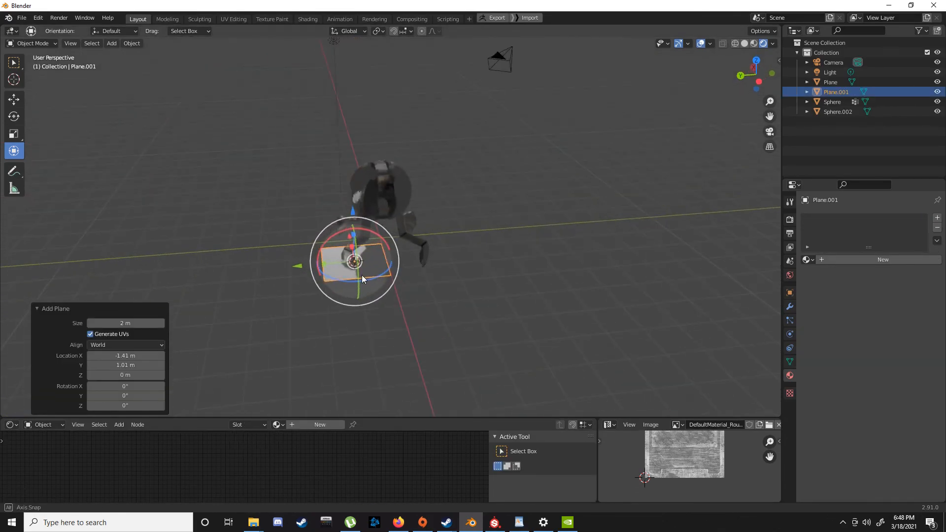
{"action": "key", "text": "s"}
{"action": "left_click", "coordinate": [493, 256]}
{"action": "middle_click_drag", "start_coordinate": [492, 255], "coordinate": [419, 280]}
Position the floor plane along X, lower it about 0.35 m in Z and shift it about -1.3 m in Y.
{"action": "key", "text": "g"}
{"action": "key", "text": "x"}
{"action": "left_click", "coordinate": [368, 257]}
{"action": "middle_click_drag", "start_coordinate": [367, 257], "coordinate": [309, 248]}
{"action": "key", "text": "g"}
{"action": "key", "text": "z"}
{"action": "left_click", "coordinate": [429, 226]}
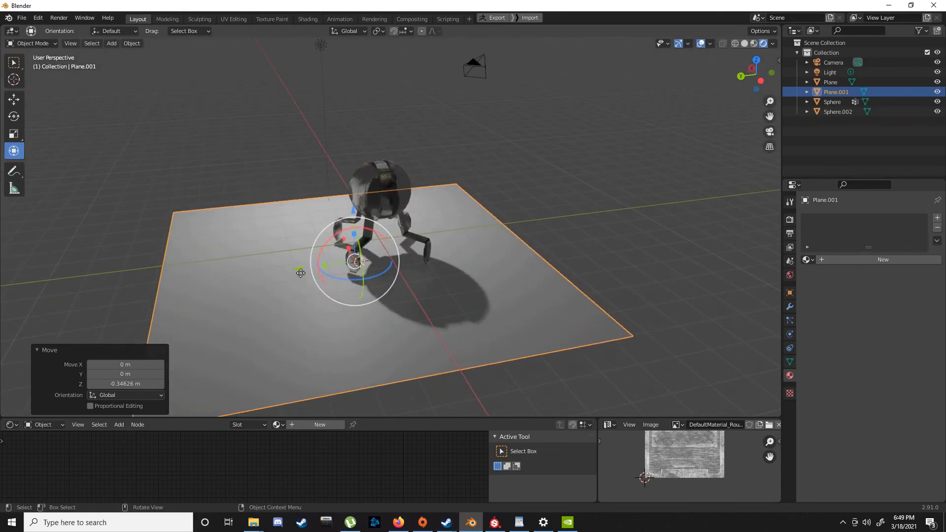
{"action": "key", "text": "g"}
{"action": "key", "text": "y"}
{"action": "left_click", "coordinate": [339, 279]}
{"action": "middle_click_drag", "start_coordinate": [540, 294], "coordinate": [579, 270], "text": "shift"}
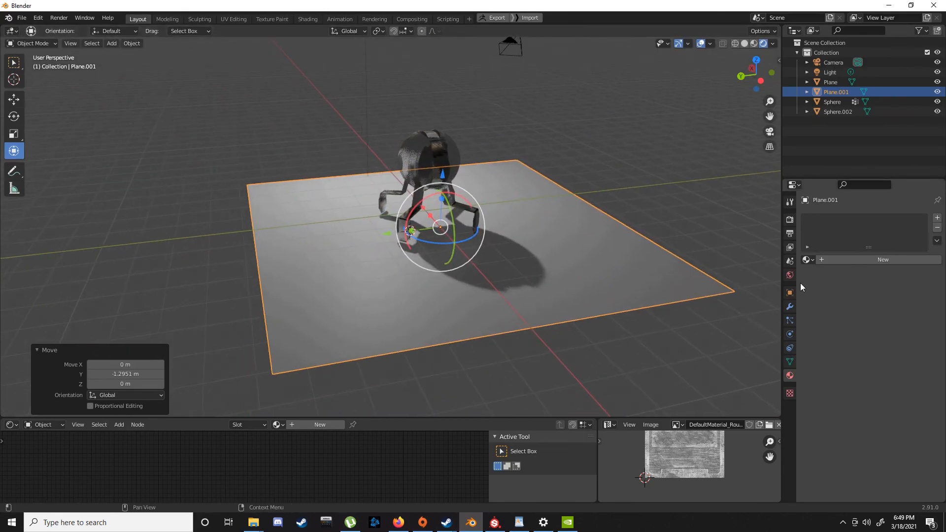
Assign the existing Body material to the floor plane and check its texture up close.
{"action": "left_click", "coordinate": [807, 260]}
{"action": "left_click", "coordinate": [827, 284]}
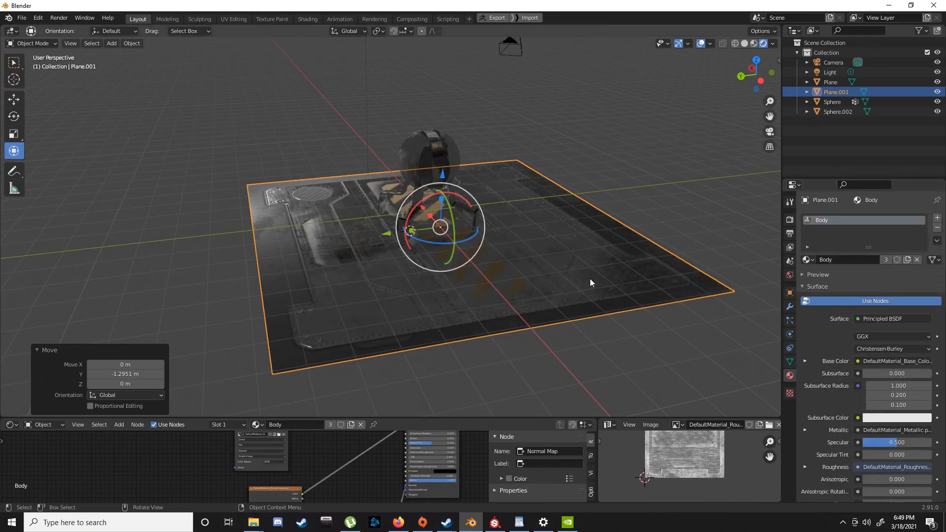
{"action": "middle_click_drag", "start_coordinate": [522, 273], "coordinate": [610, 258]}
{"action": "scroll", "coordinate": [449, 209], "scroll_direction": "up", "scroll_amount": 5}
{"action": "middle_click_drag", "start_coordinate": [449, 209], "coordinate": [393, 217]}
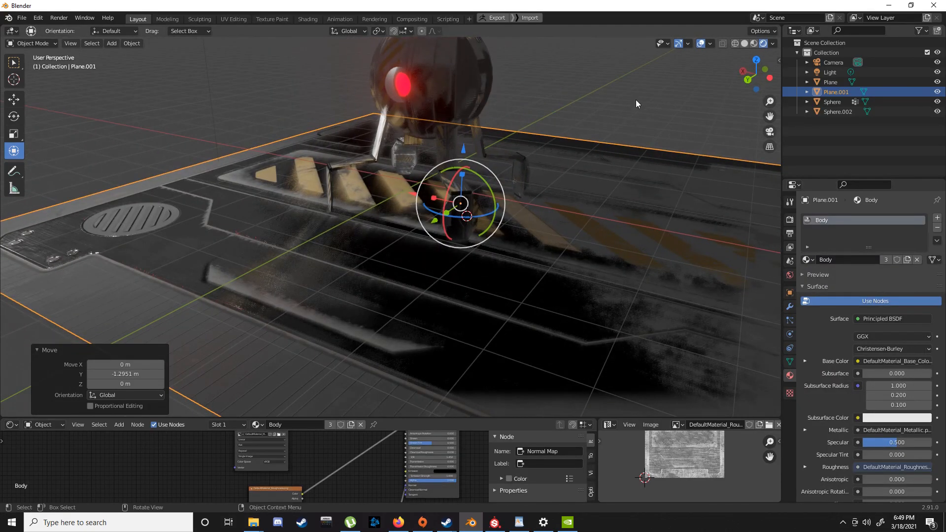
Examine the robot and the textured floor from several angles, comparing Material Preview with Rendered shading.
{"action": "scroll", "coordinate": [660, 106], "scroll_direction": "down", "scroll_amount": 3}
{"action": "left_click", "coordinate": [754, 44]}
{"action": "scroll", "coordinate": [753, 45], "scroll_direction": "down", "scroll_amount": 3}
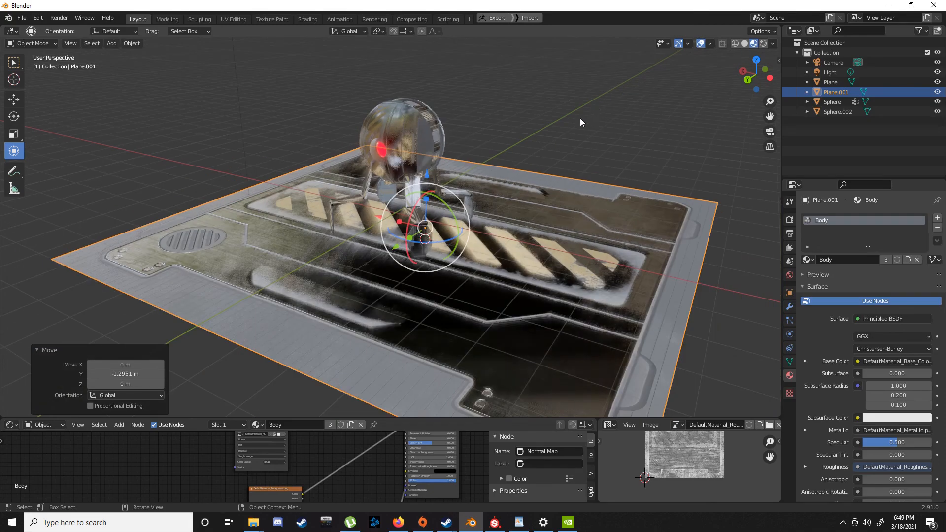
{"action": "left_click", "coordinate": [763, 43]}
{"action": "mouse_move", "coordinate": [525, 130]}
{"action": "middle_mouse_down"}
{"action": "mouse_move", "coordinate": [498, 117]}
{"action": "mouse_move", "coordinate": [517, 106]}
{"action": "mouse_move", "coordinate": [623, 119]}
{"action": "middle_mouse_up"}
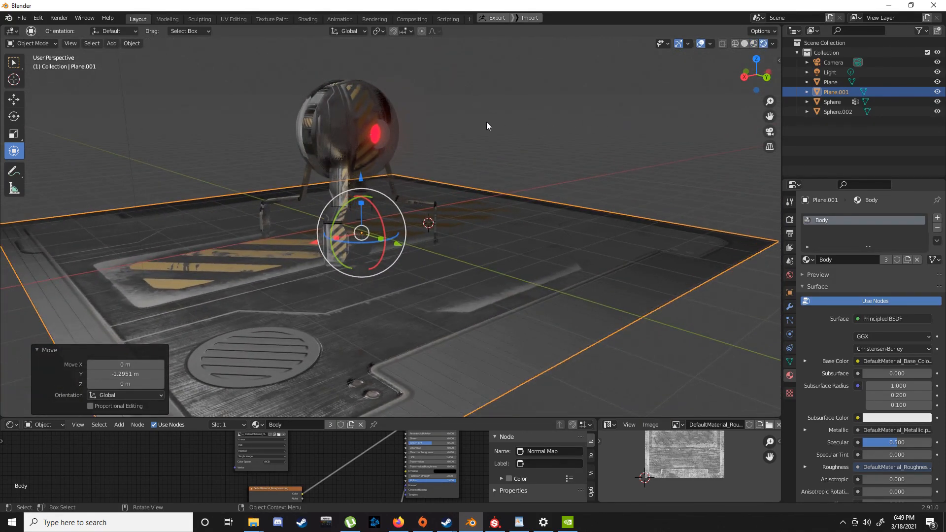
{"action": "scroll", "coordinate": [482, 123], "scroll_direction": "up", "scroll_amount": 4}
{"action": "middle_click_drag", "start_coordinate": [437, 130], "coordinate": [460, 179]}
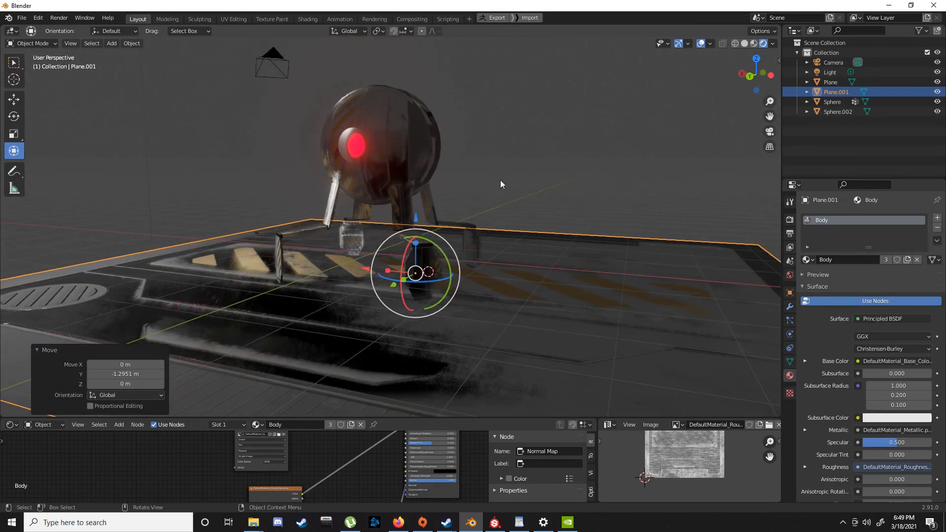
{"action": "left_click", "coordinate": [551, 184]}
{"action": "middle_click_drag", "start_coordinate": [550, 181], "coordinate": [649, 185]}
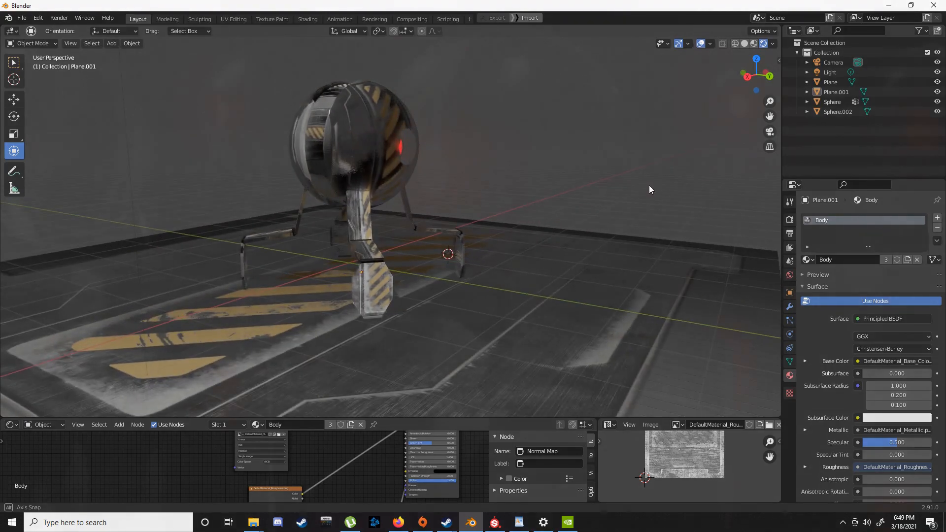